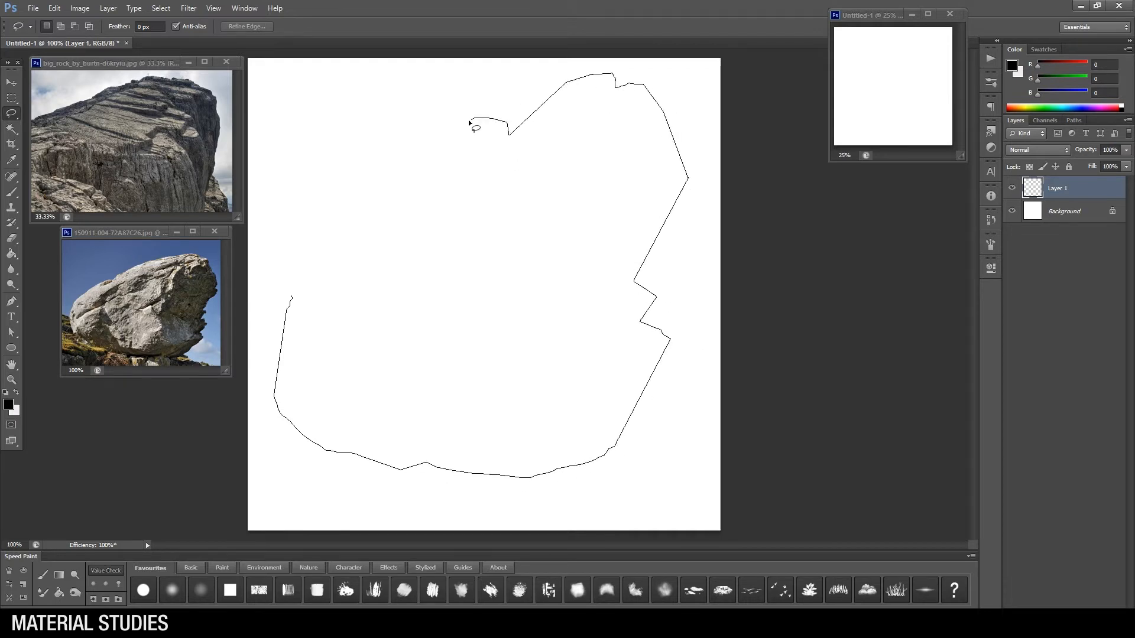
Step: Fill the lassoed rock outline with dark brown (RGB 77, 67, 62) on Layer 1 and deselect it
{"action": "key", "text": "ctrl+minus"}
{"action": "key", "text": "b"}
{"action": "left_click", "coordinate": [8, 404]}
{"action": "left_click", "coordinate": [899, 450]}
{"action": "left_click_drag", "start_coordinate": [776, 418], "coordinate": [765, 412]}
{"action": "left_click", "coordinate": [1030, 302]}
{"action": "key", "text": "alt+BackSpace"}
{"action": "key", "text": "e"}
{"action": "key", "text": "ctrl+d"}
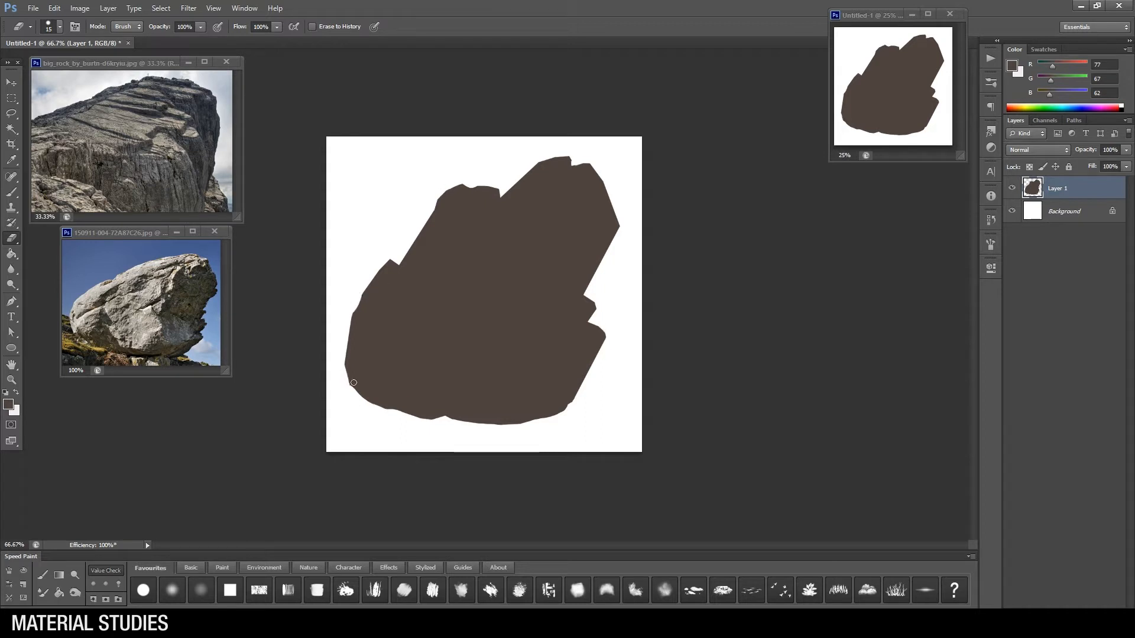
Step: Create a new layer above the rock silhouette and clip it to that shape
{"action": "key", "text": "ctrl+shift+alt+n"}
{"action": "key", "text": "ctrl+alt+g"}
{"action": "key", "text": "l"}
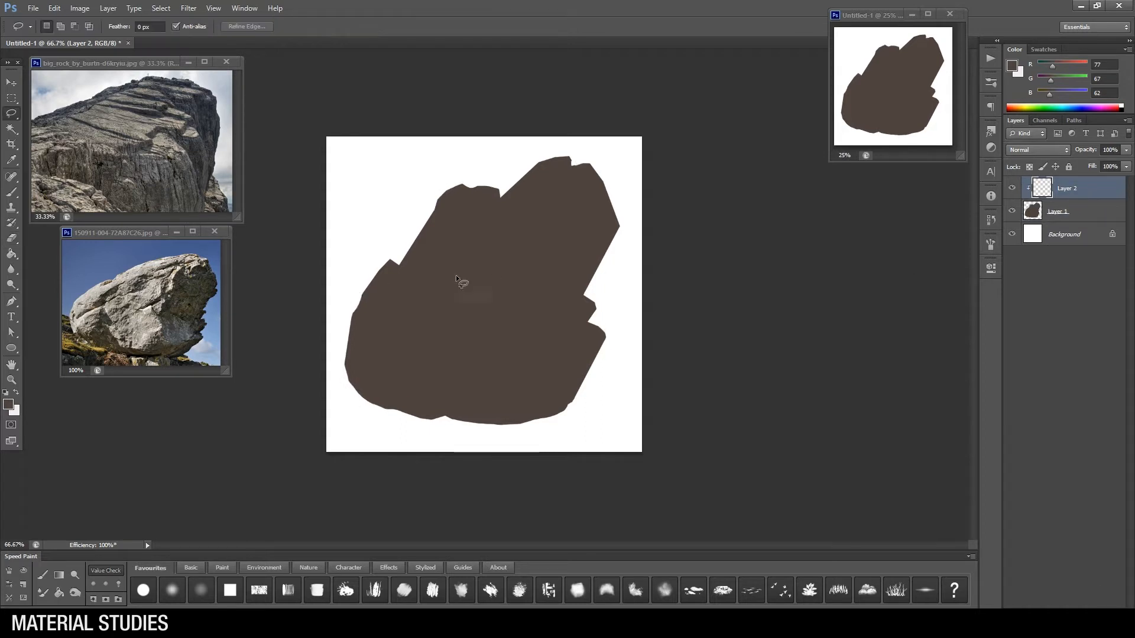
Step: Outline the rock's light-facing planes with the Lasso, leaving out the right side, base and crevices
{"action": "mouse_move", "coordinate": [596, 184]}
{"action": "left_mouse_down"}
{"action": "mouse_move", "coordinate": [546, 231]}
{"action": "mouse_move", "coordinate": [530, 266]}
{"action": "left_mouse_up"}
{"action": "mouse_move", "coordinate": [528, 306]}
{"action": "left_mouse_down"}
{"action": "mouse_move", "coordinate": [562, 373]}
{"action": "mouse_move", "coordinate": [456, 364]}
{"action": "mouse_move", "coordinate": [373, 396]}
{"action": "mouse_move", "coordinate": [393, 261]}
{"action": "mouse_move", "coordinate": [460, 177]}
{"action": "mouse_move", "coordinate": [503, 192]}
{"action": "mouse_move", "coordinate": [618, 149]}
{"action": "left_mouse_up"}
{"action": "mouse_move", "coordinate": [467, 237]}
{"action": "left_mouse_down"}
{"action": "mouse_move", "coordinate": [461, 273]}
{"action": "mouse_move", "coordinate": [472, 230]}
{"action": "left_mouse_up"}
{"action": "left_click_drag", "start_coordinate": [520, 299], "coordinate": [543, 260]}
{"action": "left_click_drag", "start_coordinate": [588, 322], "coordinate": [593, 338]}
Step: Brush the selected light-facing planes with a lighter grey-brown (RGB 106, 93, 87) and deselect them
{"action": "key", "text": "b"}
{"action": "right_click", "coordinate": [465, 350]}
{"action": "left_click", "coordinate": [9, 404]}
{"action": "left_click", "coordinate": [760, 394]}
{"action": "left_click", "coordinate": [1016, 299]}
{"action": "left_click_drag", "start_coordinate": [582, 178], "coordinate": [403, 331]}
{"action": "left_click_drag", "start_coordinate": [485, 354], "coordinate": [533, 391]}
{"action": "left_click_drag", "start_coordinate": [583, 325], "coordinate": [584, 355]}
{"action": "left_click_drag", "start_coordinate": [493, 361], "coordinate": [494, 404]}
{"action": "key", "text": "["}
{"action": "key", "text": "["}
{"action": "key", "text": "["}
{"action": "key", "text": "["}
{"action": "key", "text": "["}
{"action": "left_click", "coordinate": [520, 293], "text": "alt"}
{"action": "left_click", "coordinate": [519, 293], "text": "alt"}
{"action": "key", "text": "ctrl+d"}
Step: Add a clipped layer beneath the lit-planes layer and choose a darker brown for the shadows
{"action": "key", "text": "l"}
{"action": "key", "text": "b"}
{"action": "key", "text": "["}
{"action": "key", "text": "["}
{"action": "key", "text": "["}
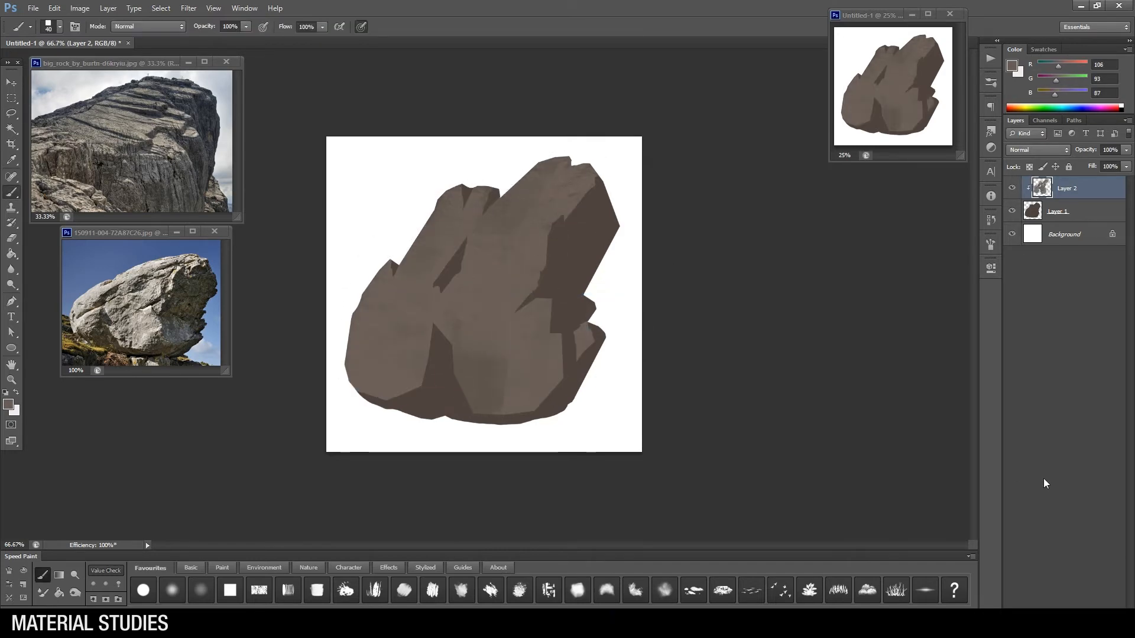
{"action": "left_click", "coordinate": [1104, 614]}
{"action": "key", "text": "ctrl+alt+g"}
{"action": "right_click", "coordinate": [439, 318]}
{"action": "left_click", "coordinate": [8, 404]}
{"action": "left_click", "coordinate": [771, 428]}
{"action": "left_click", "coordinate": [1035, 299]}
{"action": "key", "text": "ctrl+["}
Step: Paint dark brown shading onto the upper part of the rock's right-hand shadow face
{"action": "mouse_move", "coordinate": [598, 178]}
{"action": "left_mouse_down"}
{"action": "mouse_move", "coordinate": [568, 225]}
{"action": "mouse_move", "coordinate": [582, 243]}
{"action": "mouse_move", "coordinate": [609, 220]}
{"action": "left_mouse_up"}
{"action": "key", "text": "["}
{"action": "key", "text": "["}
{"action": "key", "text": "["}
{"action": "key", "text": "["}
{"action": "left_click", "coordinate": [580, 229], "text": "alt"}
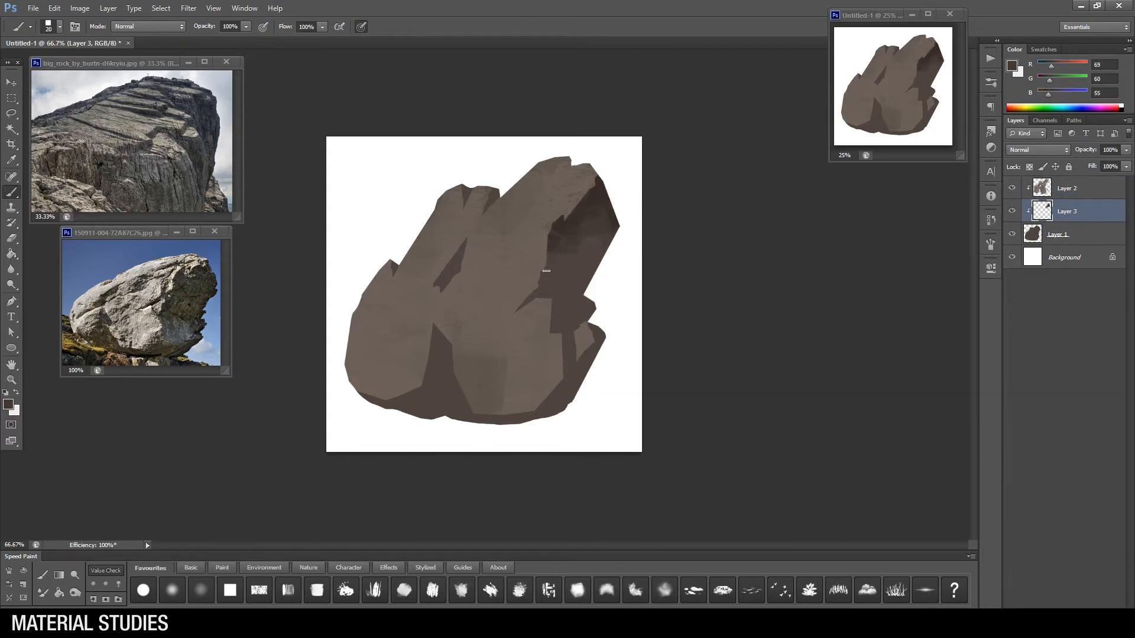
Step: Shade the lower part and outer edge of the right-hand shadow face with dark brown strokes of varying size
{"action": "left_click_drag", "start_coordinate": [554, 300], "coordinate": [555, 330]}
{"action": "key", "text": "]"}
{"action": "key", "text": "]"}
{"action": "key", "text": "]"}
{"action": "left_click_drag", "start_coordinate": [559, 319], "coordinate": [569, 332]}
{"action": "left_click", "coordinate": [567, 320], "text": "alt"}
{"action": "left_click", "coordinate": [578, 260], "text": "alt"}
{"action": "key", "text": "["}
{"action": "key", "text": "["}
{"action": "key", "text": "]"}
{"action": "left_click", "coordinate": [614, 217], "text": "alt"}
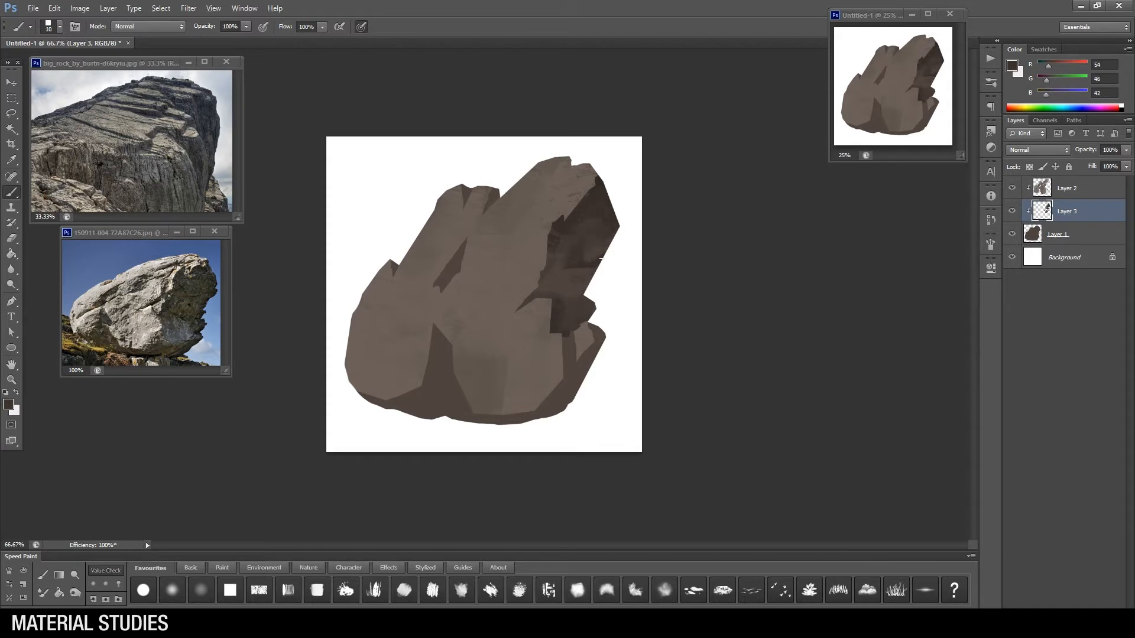
Step: Darken the lower-right plane, the base, the central notch and the upper crevice with deeper brown shadow strokes
{"action": "key", "text": "]"}
{"action": "key", "text": "]"}
{"action": "key", "text": "]"}
{"action": "key", "text": "]"}
{"action": "key", "text": "]"}
{"action": "left_click_drag", "start_coordinate": [596, 339], "coordinate": [569, 377]}
{"action": "left_click", "coordinate": [8, 405]}
{"action": "key", "text": "Return"}
{"action": "left_click_drag", "start_coordinate": [399, 400], "coordinate": [511, 421]}
{"action": "mouse_move", "coordinate": [433, 346]}
{"action": "left_mouse_down"}
{"action": "mouse_move", "coordinate": [443, 387]}
{"action": "mouse_move", "coordinate": [443, 374]}
{"action": "left_mouse_up"}
{"action": "left_click", "coordinate": [426, 399], "text": "alt"}
{"action": "left_click", "coordinate": [445, 353], "text": "alt"}
{"action": "left_click", "coordinate": [435, 353], "text": "alt"}
{"action": "key", "text": "["}
{"action": "left_click_drag", "start_coordinate": [463, 245], "coordinate": [446, 270]}
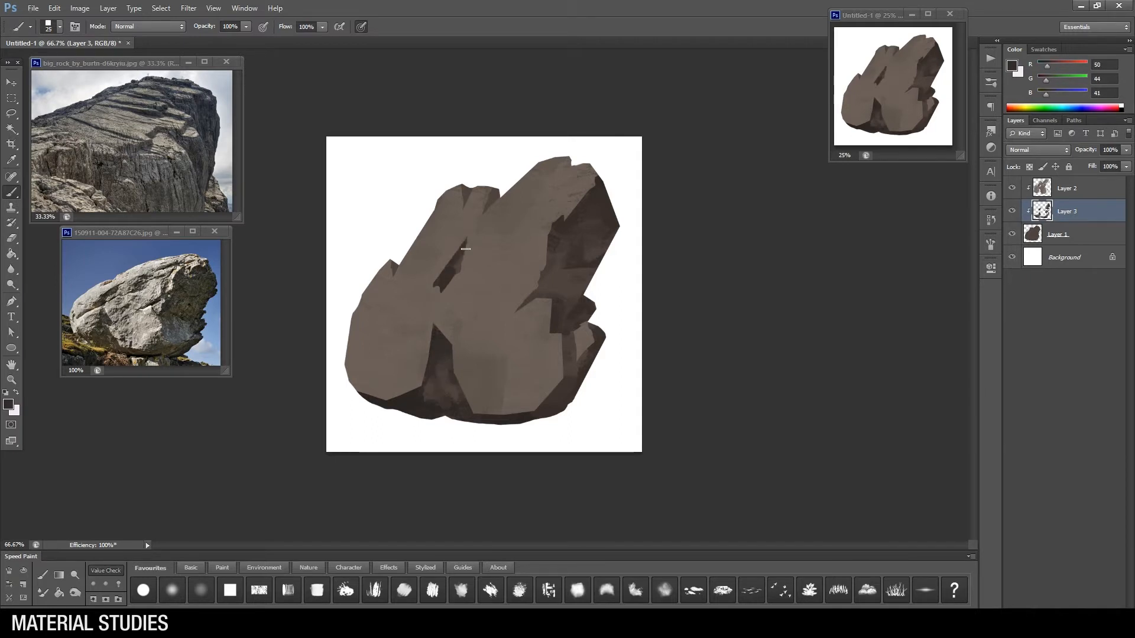
Step: Add a clipped layer above Layer 2 and mask it to the shape of the lit planes
{"action": "left_click", "coordinate": [1082, 189]}
{"action": "left_click", "coordinate": [1099, 610]}
{"action": "key", "text": "ctrl+alt+g"}
{"action": "left_click", "coordinate": [1042, 211], "text": "ctrl"}
{"action": "left_click", "coordinate": [1054, 610]}
Step: Brush a lighter grey-brown over the upper peaks and lower middle of the lit planes
{"action": "left_click", "coordinate": [423, 299], "text": "alt"}
{"action": "left_click", "coordinate": [8, 405]}
{"action": "left_click", "coordinate": [750, 372]}
{"action": "key", "text": "Return"}
{"action": "mouse_move", "coordinate": [452, 198]}
{"action": "left_mouse_down"}
{"action": "mouse_move", "coordinate": [423, 248]}
{"action": "mouse_move", "coordinate": [490, 229]}
{"action": "left_mouse_up"}
{"action": "mouse_move", "coordinate": [490, 287]}
{"action": "left_mouse_down"}
{"action": "mouse_move", "coordinate": [529, 269]}
{"action": "mouse_move", "coordinate": [565, 192]}
{"action": "mouse_move", "coordinate": [496, 210]}
{"action": "mouse_move", "coordinate": [510, 227]}
{"action": "mouse_move", "coordinate": [466, 378]}
{"action": "left_mouse_up"}
{"action": "left_click", "coordinate": [566, 163], "text": "alt"}
{"action": "key", "text": "]"}
{"action": "key", "text": "]"}
{"action": "key", "text": "]"}
{"action": "mouse_move", "coordinate": [482, 354]}
{"action": "left_mouse_down"}
{"action": "mouse_move", "coordinate": [494, 398]}
{"action": "mouse_move", "coordinate": [512, 396]}
{"action": "left_mouse_up"}
{"action": "left_click", "coordinate": [495, 379], "text": "alt"}
Step: Adjust the brush colour and paint textured strokes across the middle and left lit faces of the rock
{"action": "left_click", "coordinate": [8, 405]}
{"action": "key", "text": "Return"}
{"action": "left_click", "coordinate": [515, 331], "text": "alt"}
{"action": "mouse_move", "coordinate": [491, 267]}
{"action": "left_mouse_down"}
{"action": "mouse_move", "coordinate": [521, 283]}
{"action": "mouse_move", "coordinate": [439, 296]}
{"action": "mouse_move", "coordinate": [362, 358]}
{"action": "left_mouse_up"}
{"action": "mouse_move", "coordinate": [414, 331]}
{"action": "left_mouse_down"}
{"action": "mouse_move", "coordinate": [378, 369]}
{"action": "mouse_move", "coordinate": [407, 387]}
{"action": "mouse_move", "coordinate": [390, 390]}
{"action": "left_mouse_up"}
{"action": "key", "text": "["}
{"action": "key", "text": "["}
{"action": "key", "text": "["}
{"action": "left_click", "coordinate": [420, 350], "text": "alt"}
{"action": "left_click", "coordinate": [411, 380], "text": "alt"}
Step: Choose light grey (RGB 162, 154, 151) and lasso small highlight patches along the edges of the lit planes
{"action": "left_click", "coordinate": [424, 318], "text": "alt"}
{"action": "left_click", "coordinate": [8, 405]}
{"action": "left_click", "coordinate": [746, 363]}
{"action": "key", "text": "Return"}
{"action": "key", "text": "l"}
{"action": "left_click_drag", "start_coordinate": [364, 387], "coordinate": [359, 391]}
{"action": "mouse_move", "coordinate": [538, 297]}
{"action": "left_mouse_down"}
{"action": "mouse_move", "coordinate": [516, 315]}
{"action": "mouse_move", "coordinate": [537, 299]}
{"action": "left_mouse_up"}
{"action": "mouse_move", "coordinate": [562, 331]}
{"action": "left_mouse_down"}
{"action": "mouse_move", "coordinate": [530, 370]}
{"action": "mouse_move", "coordinate": [562, 333]}
{"action": "left_mouse_up"}
{"action": "left_click_drag", "start_coordinate": [583, 188], "coordinate": [582, 195]}
{"action": "mouse_move", "coordinate": [543, 174]}
{"action": "left_mouse_down"}
{"action": "mouse_move", "coordinate": [530, 190]}
{"action": "mouse_move", "coordinate": [539, 178]}
{"action": "left_mouse_up"}
{"action": "left_click_drag", "start_coordinate": [482, 188], "coordinate": [464, 212]}
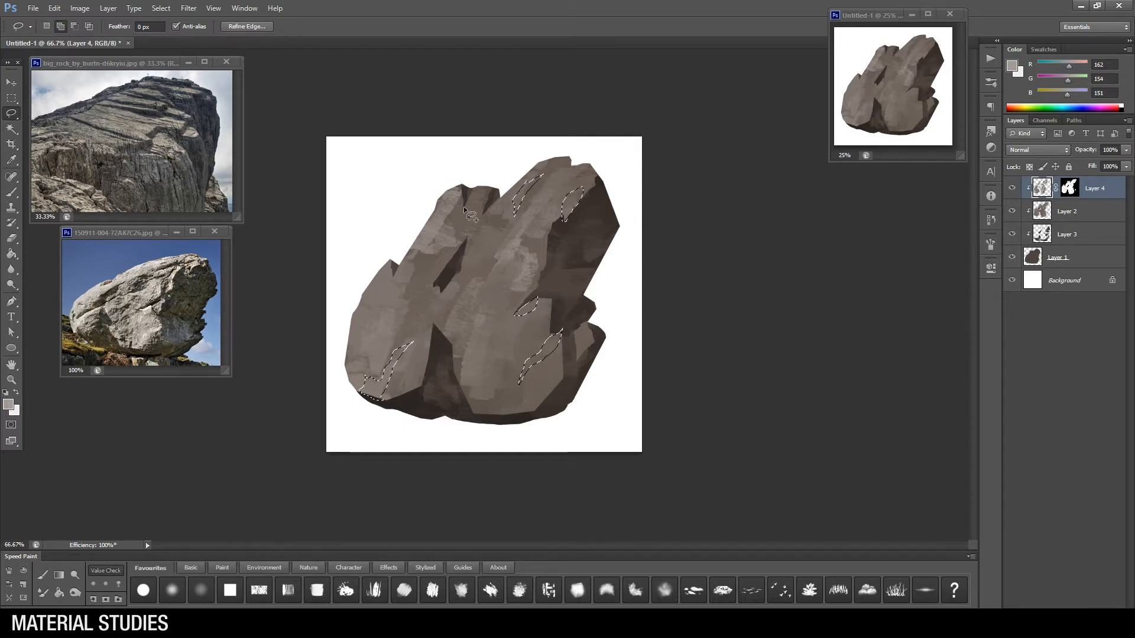
Step: Paint the selected highlight patches with the light grey and deselect them
{"action": "key", "text": "b"}
{"action": "left_click_drag", "start_coordinate": [576, 192], "coordinate": [566, 214]}
{"action": "left_click_drag", "start_coordinate": [555, 338], "coordinate": [523, 379]}
{"action": "left_click_drag", "start_coordinate": [405, 350], "coordinate": [372, 394]}
{"action": "key", "text": "ctrl+d"}
Step: Add fine light grey highlights along the top ridges, the lower-middle plane and the lower-left edge
{"action": "left_click_drag", "start_coordinate": [473, 193], "coordinate": [583, 194]}
{"action": "left_click", "coordinate": [566, 192], "text": "alt"}
{"action": "key", "text": "bracketleft"}
{"action": "key", "text": "bracketleft"}
{"action": "key", "text": "bracketleft"}
{"action": "key", "text": "bracketleft"}
{"action": "key", "text": "bracketleft"}
{"action": "left_click", "coordinate": [548, 355], "text": "alt"}
{"action": "left_click_drag", "start_coordinate": [548, 361], "coordinate": [540, 368]}
{"action": "left_click", "coordinate": [541, 384], "text": "alt"}
{"action": "left_click", "coordinate": [379, 390], "text": "alt"}
{"action": "left_click_drag", "start_coordinate": [370, 386], "coordinate": [386, 393]}
{"action": "left_click", "coordinate": [390, 391], "text": "alt"}
Step: Brush broader light grey strokes over the rock's left face and down its outer left edge
{"action": "key", "text": "bracketright"}
{"action": "key", "text": "bracketright"}
{"action": "left_click", "coordinate": [398, 362], "text": "alt"}
{"action": "key", "text": "bracketright"}
{"action": "mouse_move", "coordinate": [403, 265]}
{"action": "left_mouse_down"}
{"action": "mouse_move", "coordinate": [451, 352]}
{"action": "mouse_move", "coordinate": [367, 299]}
{"action": "left_mouse_up"}
{"action": "left_click_drag", "start_coordinate": [359, 305], "coordinate": [351, 353]}
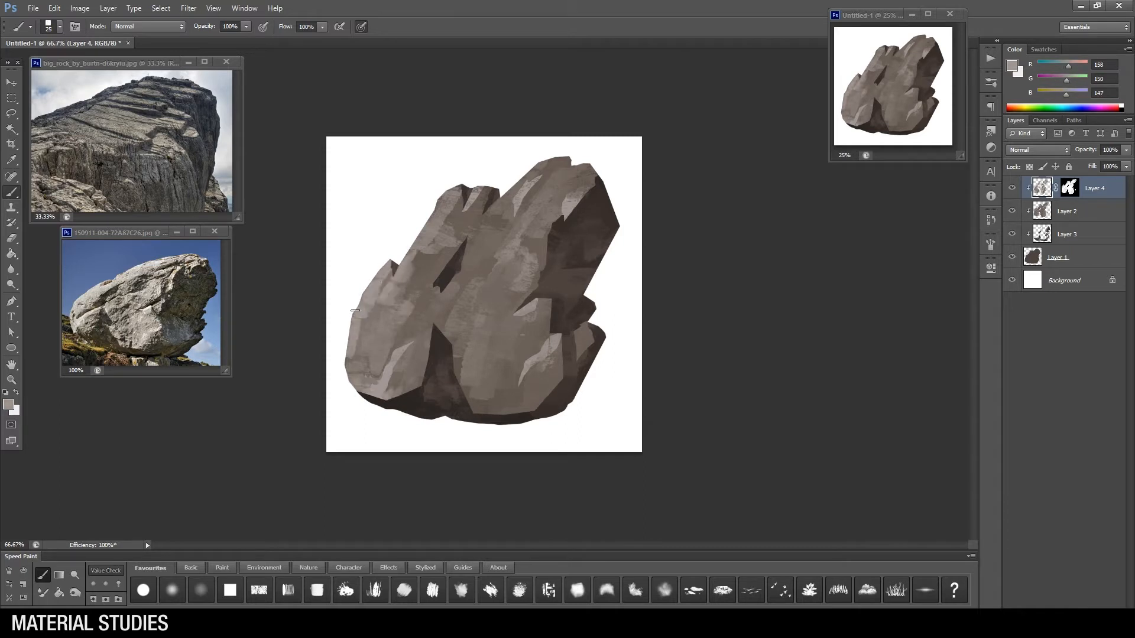
Step: Add small grey strokes around the pointed peak and upper edge of the rock's left side, using a reduced brush size
{"action": "left_click", "coordinate": [389, 304], "text": "alt"}
{"action": "left_click_drag", "start_coordinate": [395, 295], "coordinate": [387, 319]}
{"action": "left_click", "coordinate": [421, 278], "text": "alt"}
{"action": "key", "text": "bracketleft"}
{"action": "key", "text": "bracketleft"}
{"action": "left_click_drag", "start_coordinate": [423, 257], "coordinate": [403, 298]}
{"action": "left_click", "coordinate": [427, 255], "text": "alt"}
{"action": "left_click", "coordinate": [414, 261], "text": "alt"}
{"action": "left_click_drag", "start_coordinate": [423, 254], "coordinate": [414, 265]}
{"action": "left_click", "coordinate": [428, 263], "text": "alt"}
Step: Add a new layer above Layer 4, clip it to the rock and choose a different brush
{"action": "left_click", "coordinate": [1093, 612]}
{"action": "left_click", "coordinate": [1064, 200], "text": "alt"}
{"action": "right_click", "coordinate": [525, 342]}
{"action": "left_click", "coordinate": [610, 533]}
{"action": "key", "text": "Return"}
Step: Choose a new tint colour, lower the brush opacity and change the blending mode of the tint layer
{"action": "left_click", "coordinate": [9, 404]}
{"action": "left_click", "coordinate": [901, 424]}
{"action": "left_click", "coordinate": [769, 391]}
{"action": "left_click", "coordinate": [1016, 300]}
{"action": "mouse_move", "coordinate": [246, 27]}
{"action": "left_mouse_down"}
{"action": "mouse_move", "coordinate": [216, 41]}
{"action": "mouse_move", "coordinate": [230, 41]}
{"action": "left_mouse_up"}
{"action": "left_click", "coordinate": [1039, 150]}
{"action": "left_click", "coordinate": [1021, 443]}
Step: Choose warm brown-orange tints and glaze them over the rock's central face
{"action": "left_click", "coordinate": [8, 405]}
{"action": "left_click", "coordinate": [901, 442]}
{"action": "left_click", "coordinate": [778, 381]}
{"action": "left_click", "coordinate": [901, 447]}
{"action": "left_click", "coordinate": [1016, 300]}
{"action": "key", "text": "bracketright"}
{"action": "left_click", "coordinate": [9, 404]}
{"action": "left_click", "coordinate": [784, 358]}
{"action": "left_click", "coordinate": [1016, 299]}
{"action": "left_click_drag", "start_coordinate": [508, 242], "coordinate": [470, 307]}
Step: Switch brushes, glaze dark green along the rock's base and lower right side, and compare with the layer hidden
{"action": "right_click", "coordinate": [548, 336]}
{"action": "left_click", "coordinate": [699, 550]}
{"action": "key", "text": "Return"}
{"action": "left_click", "coordinate": [8, 405]}
{"action": "left_click", "coordinate": [900, 424]}
{"action": "left_click", "coordinate": [793, 416]}
{"action": "left_click", "coordinate": [1017, 299]}
{"action": "left_click_drag", "start_coordinate": [544, 417], "coordinate": [592, 308]}
{"action": "left_click_drag", "start_coordinate": [448, 416], "coordinate": [495, 418]}
{"action": "key", "text": "bracketleft"}
{"action": "key", "text": "bracketleft"}
{"action": "key", "text": "bracketleft"}
{"action": "key", "text": "bracketleft"}
{"action": "left_click", "coordinate": [1012, 188]}
{"action": "left_click", "coordinate": [1012, 188]}
Step: Create a new detail layer, frame the rock closer and choose another brush at full opacity
{"action": "key", "text": "ctrl+alt+shift+n"}
{"action": "key", "text": "z"}
{"action": "left_click", "coordinate": [471, 283]}
{"action": "left_click", "coordinate": [43, 575]}
{"action": "right_click", "coordinate": [553, 248]}
{"action": "double_click", "coordinate": [704, 461]}
{"action": "left_click_drag", "start_coordinate": [246, 28], "coordinate": [294, 40]}
Step: Start small detail strokes near the rock's top and clip the new detail layer to the rock
{"action": "key", "text": "bracketleft"}
{"action": "key", "text": "bracketleft"}
{"action": "key", "text": "bracketleft"}
{"action": "key", "text": "bracketleft"}
{"action": "key", "text": "bracketleft"}
{"action": "key", "text": "bracketleft"}
{"action": "key", "text": "bracketleft"}
{"action": "key", "text": "bracketleft"}
{"action": "key", "text": "bracketleft"}
{"action": "left_click", "coordinate": [565, 123], "text": "alt"}
{"action": "left_click", "coordinate": [1091, 199], "text": "alt"}
{"action": "left_click", "coordinate": [540, 138], "text": "alt"}
{"action": "left_click", "coordinate": [1073, 190]}
{"action": "left_click", "coordinate": [1074, 211], "text": "shift"}
{"action": "key", "text": "ctrl+alt+g"}
{"action": "left_click", "coordinate": [1026, 192]}
Step: Refine the rock's top ridge, examine the lower boulder photo up close and pick a dark brown from the rock
{"action": "key", "text": "bracketright"}
{"action": "key", "text": "bracketright"}
{"action": "mouse_move", "coordinate": [575, 97]}
{"action": "left_mouse_down"}
{"action": "mouse_move", "coordinate": [551, 126]}
{"action": "mouse_move", "coordinate": [577, 103]}
{"action": "left_mouse_up"}
{"action": "key", "text": "z"}
{"action": "left_click", "coordinate": [185, 274]}
{"action": "left_click", "coordinate": [43, 575]}
{"action": "left_click", "coordinate": [654, 133], "text": "alt"}
{"action": "key", "text": "bracketleft"}
{"action": "key", "text": "bracketleft"}
{"action": "key", "text": "bracketleft"}
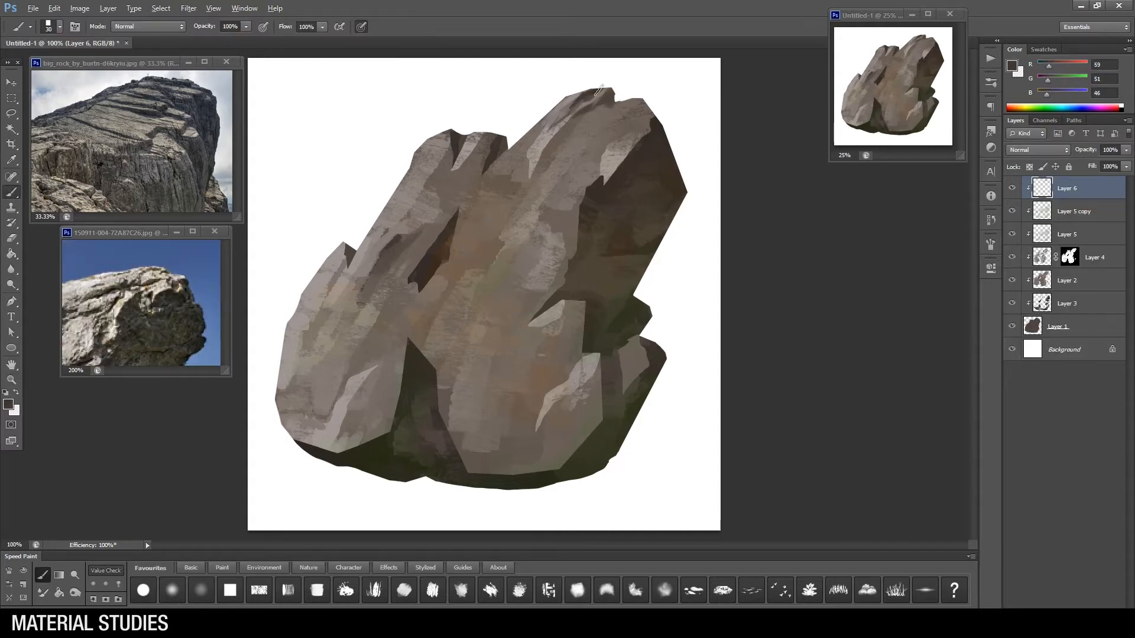
Step: Paint fine edge and crack strokes around the upper right peak and down the boundary between lit and shadowed planes
{"action": "left_click", "coordinate": [615, 131], "text": "alt"}
{"action": "key", "text": "bracketright"}
{"action": "left_click_drag", "start_coordinate": [641, 107], "coordinate": [618, 125]}
{"action": "mouse_move", "coordinate": [648, 120]}
{"action": "left_mouse_down"}
{"action": "mouse_move", "coordinate": [624, 131]}
{"action": "mouse_move", "coordinate": [638, 170]}
{"action": "left_mouse_up"}
{"action": "left_click", "coordinate": [655, 132], "text": "alt"}
{"action": "right_click", "coordinate": [596, 322]}
{"action": "left_click", "coordinate": [640, 142], "text": "alt"}
{"action": "right_click", "coordinate": [564, 256]}
{"action": "left_click", "coordinate": [594, 155], "text": "alt"}
{"action": "key", "text": "bracketright"}
{"action": "key", "text": "bracketright"}
{"action": "mouse_move", "coordinate": [599, 117]}
{"action": "left_mouse_down"}
{"action": "mouse_move", "coordinate": [579, 137]}
{"action": "mouse_move", "coordinate": [605, 128]}
{"action": "mouse_move", "coordinate": [583, 153]}
{"action": "mouse_move", "coordinate": [506, 211]}
{"action": "mouse_move", "coordinate": [551, 255]}
{"action": "left_mouse_up"}
Step: Return the boulder photo to 100% and paint dark brown (RGB 54, 48, 33) strokes on the shadowed right face
{"action": "left_click", "coordinate": [610, 98], "text": "alt"}
{"action": "left_click", "coordinate": [75, 575]}
{"action": "left_click", "coordinate": [145, 307], "text": "alt"}
{"action": "left_click", "coordinate": [43, 575]}
{"action": "left_click", "coordinate": [587, 207], "text": "alt"}
{"action": "key", "text": "bracketright"}
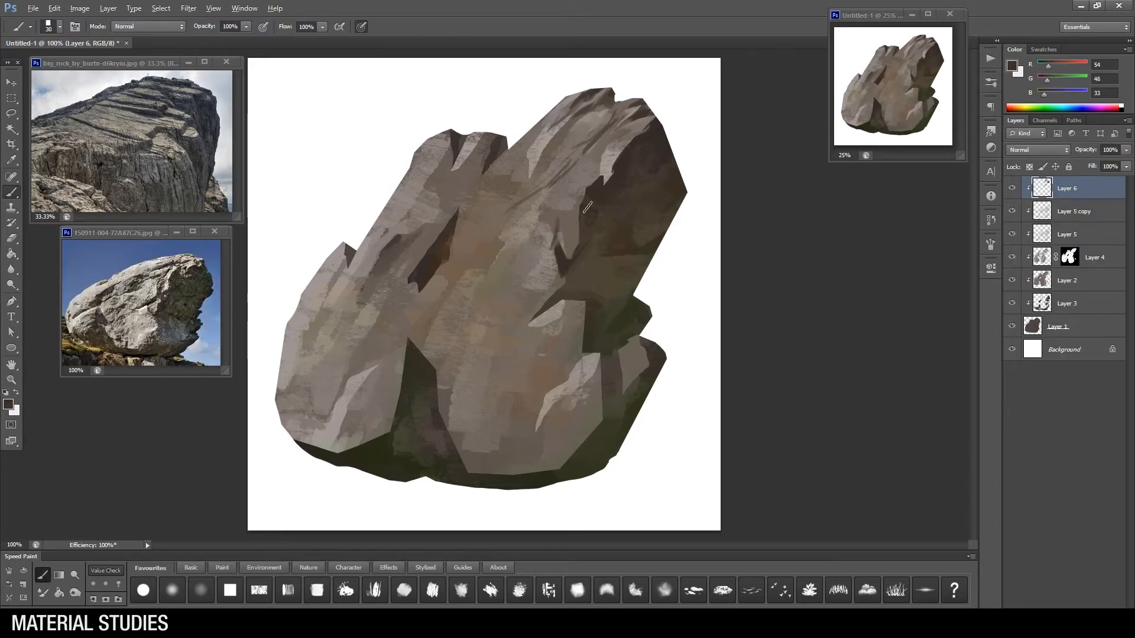
{"action": "left_click", "coordinate": [617, 236], "text": "alt"}
{"action": "key", "text": "bracketright"}
{"action": "left_click", "coordinate": [600, 226], "text": "alt"}
Step: Choose another brush at a smaller size and paint a dark crack (RGB 40, 39, 28) across the shadowed right face
{"action": "key", "text": "bracketleft"}
{"action": "key", "text": "bracketleft"}
{"action": "key", "text": "bracketleft"}
{"action": "key", "text": "bracketleft"}
{"action": "right_click", "coordinate": [597, 306]}
{"action": "left_click", "coordinate": [615, 388]}
{"action": "left_click_drag", "start_coordinate": [585, 215], "coordinate": [616, 233]}
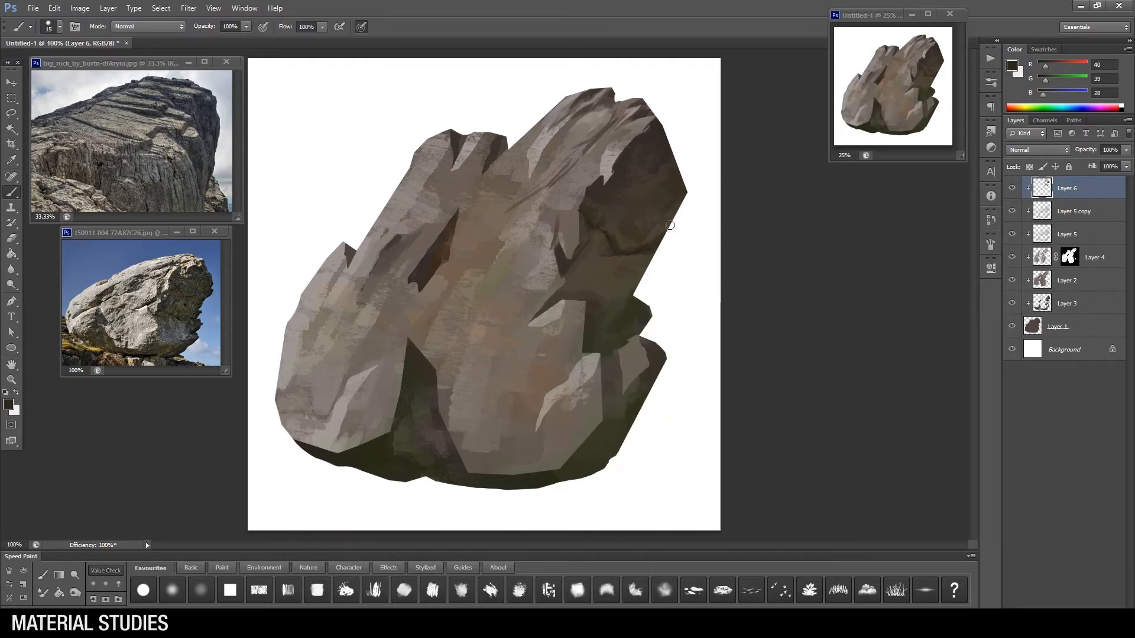
Step: Add finer strokes around the crack on the shadowed right face and sample a mid-dark brown (RGB 66, 57, 52)
{"action": "left_click", "coordinate": [651, 223], "text": "alt"}
{"action": "key", "text": "bracketleft"}
{"action": "left_click", "coordinate": [627, 200], "text": "alt"}
{"action": "key", "text": "bracketright"}
{"action": "key", "text": "bracketleft"}
{"action": "key", "text": "bracketleft"}
{"action": "left_click", "coordinate": [596, 242], "text": "alt"}
{"action": "left_click_drag", "start_coordinate": [587, 240], "coordinate": [595, 231]}
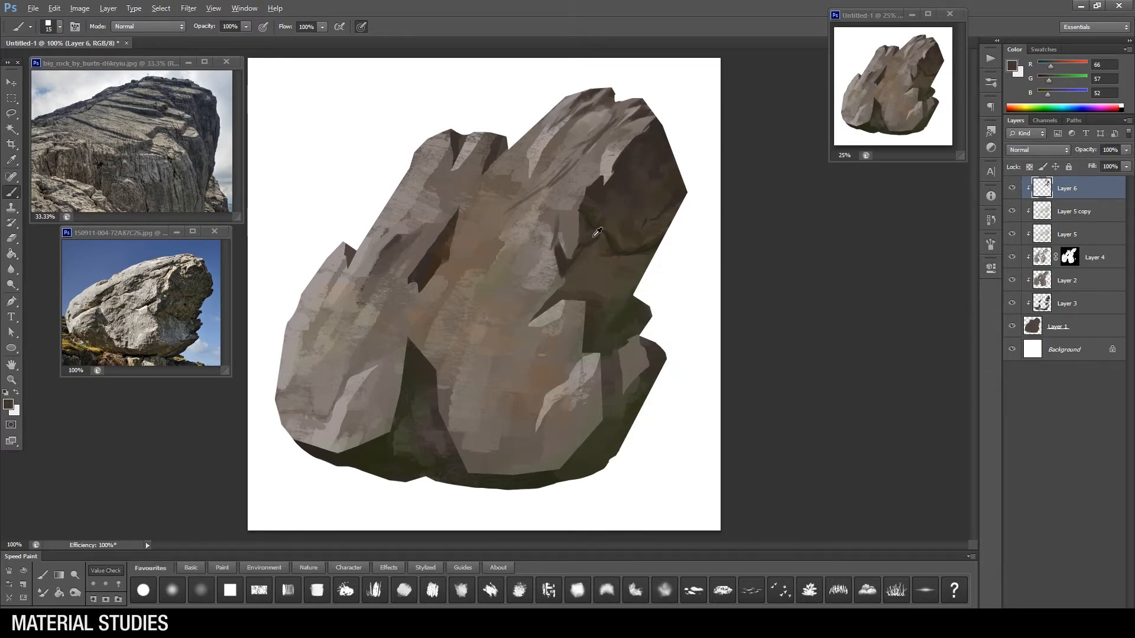
Step: Deepen the notch above the lower right lit plane with dark strokes tapering to a point
{"action": "key", "text": "bracketright"}
{"action": "key", "text": "bracketright"}
{"action": "left_click", "coordinate": [424, 270], "text": "alt"}
{"action": "left_click_drag", "start_coordinate": [566, 288], "coordinate": [520, 328]}
{"action": "mouse_move", "coordinate": [521, 327]}
{"action": "left_mouse_down"}
{"action": "mouse_move", "coordinate": [575, 294]}
{"action": "mouse_move", "coordinate": [580, 274]}
{"action": "mouse_move", "coordinate": [605, 296]}
{"action": "left_mouse_up"}
{"action": "left_click", "coordinate": [583, 287], "text": "alt"}
Step: Switch brushes and add small strokes to the shadowed area between the notch and the right edge
{"action": "right_click", "coordinate": [593, 334]}
{"action": "left_click", "coordinate": [712, 587]}
{"action": "left_click", "coordinate": [594, 306], "text": "alt"}
{"action": "key", "text": "bracketleft"}
{"action": "key", "text": "bracketleft"}
{"action": "key", "text": "bracketleft"}
{"action": "left_click", "coordinate": [630, 296], "text": "alt"}
{"action": "left_click_drag", "start_coordinate": [613, 278], "coordinate": [617, 296]}
{"action": "left_click", "coordinate": [614, 270], "text": "alt"}
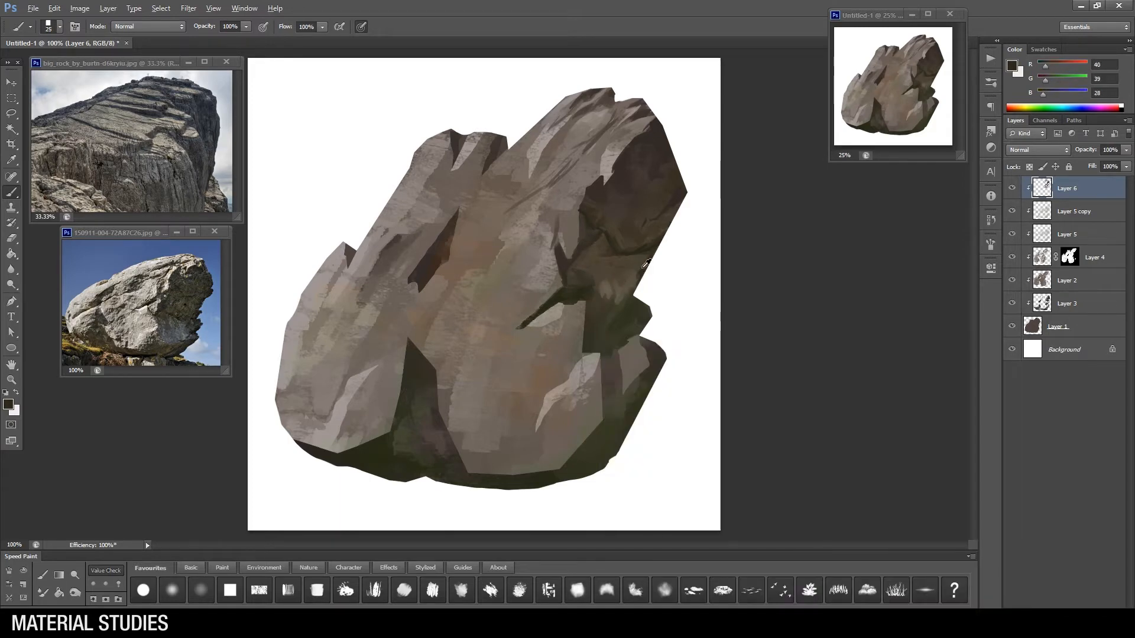
Step: Sample a colour from the shadowed area and paint it with a larger brush from the notch down over the lower right plane
{"action": "left_click", "coordinate": [608, 285], "text": "alt"}
{"action": "key", "text": "bracketright"}
{"action": "key", "text": "bracketright"}
{"action": "key", "text": "bracketright"}
{"action": "mouse_move", "coordinate": [591, 305]}
{"action": "left_mouse_down"}
{"action": "mouse_move", "coordinate": [590, 323]}
{"action": "mouse_move", "coordinate": [587, 308]}
{"action": "mouse_move", "coordinate": [554, 354]}
{"action": "mouse_move", "coordinate": [573, 363]}
{"action": "mouse_move", "coordinate": [556, 353]}
{"action": "mouse_move", "coordinate": [559, 321]}
{"action": "mouse_move", "coordinate": [615, 399]}
{"action": "left_mouse_up"}
Step: Pick a new foreground colour in the Color Picker and reduce the brush size
{"action": "left_click", "coordinate": [8, 404]}
{"action": "left_click", "coordinate": [801, 438]}
{"action": "left_click", "coordinate": [899, 436]}
{"action": "left_click", "coordinate": [789, 439]}
{"action": "left_click", "coordinate": [1016, 299]}
{"action": "key", "text": "bracketleft"}
{"action": "key", "text": "bracketleft"}
{"action": "key", "text": "bracketleft"}
Step: Switch brushes and shape the small lit plane below the notch with strokes along its right side and base
{"action": "left_click", "coordinate": [565, 344], "text": "alt"}
{"action": "right_click", "coordinate": [617, 349]}
{"action": "left_click", "coordinate": [767, 485]}
{"action": "left_click", "coordinate": [586, 324], "text": "alt"}
{"action": "left_click", "coordinate": [614, 346], "text": "alt"}
{"action": "mouse_move", "coordinate": [609, 358]}
{"action": "left_mouse_down"}
{"action": "mouse_move", "coordinate": [614, 387]}
{"action": "mouse_move", "coordinate": [628, 355]}
{"action": "left_mouse_up"}
{"action": "left_click", "coordinate": [589, 331], "text": "alt"}
{"action": "mouse_move", "coordinate": [596, 330]}
{"action": "left_mouse_down"}
{"action": "mouse_move", "coordinate": [629, 332]}
{"action": "mouse_move", "coordinate": [646, 307]}
{"action": "mouse_move", "coordinate": [664, 356]}
{"action": "mouse_move", "coordinate": [628, 389]}
{"action": "left_mouse_up"}
Step: Darken the lower right block and the shadow running down to the rock's underside with a larger brush
{"action": "key", "text": "bracketright"}
{"action": "left_click", "coordinate": [631, 301], "text": "alt"}
{"action": "left_click", "coordinate": [631, 335], "text": "alt"}
{"action": "key", "text": "bracketright"}
{"action": "left_click", "coordinate": [650, 368], "text": "alt"}
{"action": "left_click_drag", "start_coordinate": [654, 368], "coordinate": [563, 479]}
{"action": "mouse_move", "coordinate": [616, 452]}
{"action": "left_mouse_down"}
{"action": "mouse_move", "coordinate": [585, 474]}
{"action": "mouse_move", "coordinate": [541, 468]}
{"action": "left_mouse_up"}
Step: Extend the lit plane beside the lower right shadow with broader strokes down towards the base
{"action": "key", "text": "bracketright"}
{"action": "key", "text": "bracketright"}
{"action": "mouse_move", "coordinate": [589, 416]}
{"action": "left_mouse_down"}
{"action": "mouse_move", "coordinate": [554, 452]}
{"action": "mouse_move", "coordinate": [585, 432]}
{"action": "left_mouse_up"}
{"action": "mouse_move", "coordinate": [589, 384]}
{"action": "left_mouse_down"}
{"action": "mouse_move", "coordinate": [601, 409]}
{"action": "mouse_move", "coordinate": [543, 459]}
{"action": "left_mouse_up"}
{"action": "left_click", "coordinate": [614, 392], "text": "alt"}
{"action": "left_click", "coordinate": [560, 392], "text": "alt"}
Step: Blend the lower centre face into the lit plane with wide strokes above the base, and reduce the brush size
{"action": "key", "text": "bracketright"}
{"action": "key", "text": "bracketright"}
{"action": "mouse_move", "coordinate": [550, 404]}
{"action": "left_mouse_down"}
{"action": "mouse_move", "coordinate": [523, 461]}
{"action": "mouse_move", "coordinate": [492, 458]}
{"action": "left_mouse_up"}
{"action": "mouse_move", "coordinate": [521, 453]}
{"action": "left_mouse_down"}
{"action": "mouse_move", "coordinate": [497, 466]}
{"action": "mouse_move", "coordinate": [484, 449]}
{"action": "mouse_move", "coordinate": [519, 415]}
{"action": "left_mouse_up"}
{"action": "key", "text": "bracketleft"}
{"action": "key", "text": "bracketleft"}
Step: Extend the dark crack from the notch down-left across the front face and add dark strokes above the central wedge shadow
{"action": "left_click", "coordinate": [548, 315], "text": "alt"}
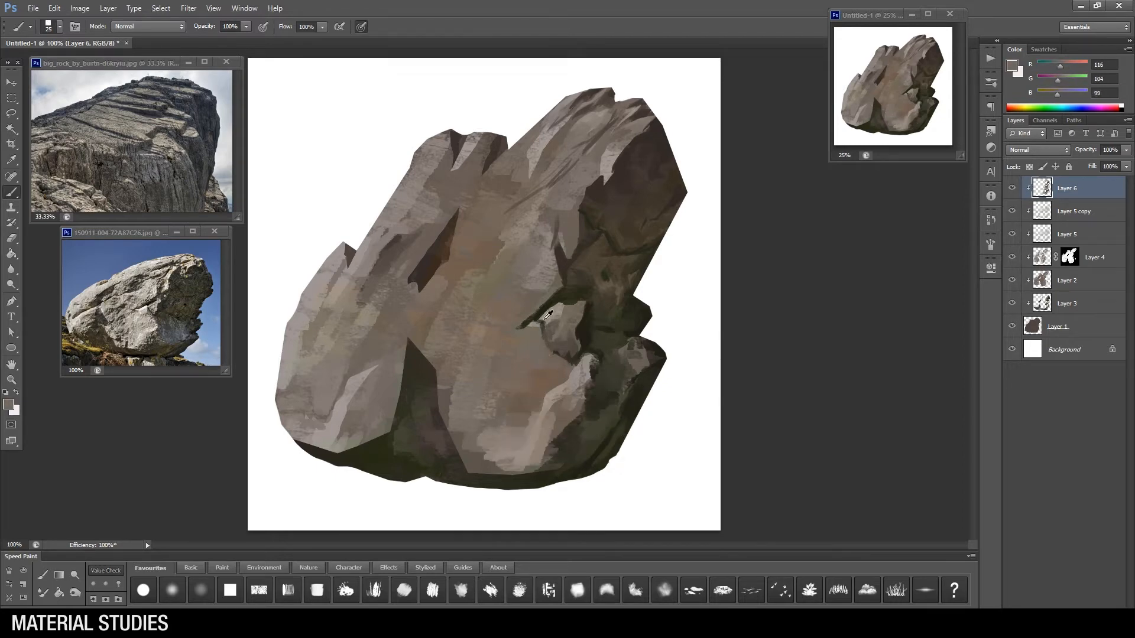
{"action": "left_click_drag", "start_coordinate": [524, 334], "coordinate": [486, 354]}
{"action": "left_click", "coordinate": [541, 316], "text": "alt"}
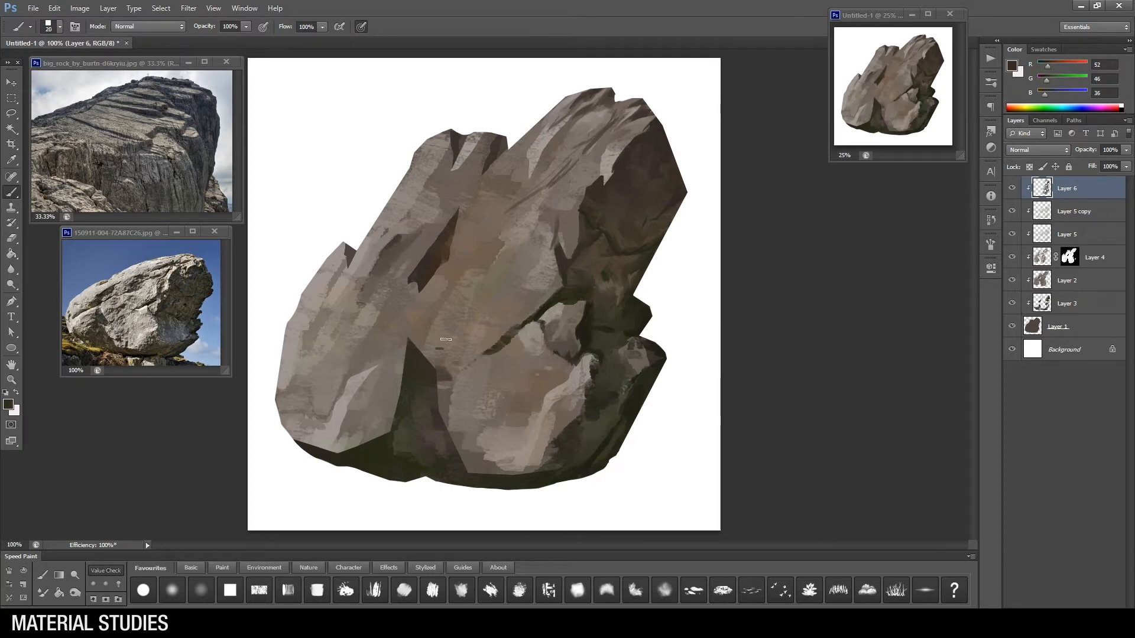
{"action": "key", "text": "bracketright"}
{"action": "left_click_drag", "start_coordinate": [415, 342], "coordinate": [449, 378]}
{"action": "left_click_drag", "start_coordinate": [438, 348], "coordinate": [471, 326]}
Step: Paint long diagonal strokes from the upper centre through the brown crevice down to the lower left face
{"action": "left_click_drag", "start_coordinate": [477, 240], "coordinate": [445, 259]}
{"action": "mouse_move", "coordinate": [542, 188]}
{"action": "left_mouse_down"}
{"action": "mouse_move", "coordinate": [482, 234]}
{"action": "mouse_move", "coordinate": [505, 207]}
{"action": "left_mouse_up"}
{"action": "left_click_drag", "start_coordinate": [492, 237], "coordinate": [454, 257]}
{"action": "mouse_move", "coordinate": [436, 238]}
{"action": "left_mouse_down"}
{"action": "mouse_move", "coordinate": [391, 318]}
{"action": "mouse_move", "coordinate": [334, 383]}
{"action": "left_mouse_up"}
Step: Switch brushes and add diagonal strokes to the left face beside the crevice
{"action": "right_click", "coordinate": [524, 348]}
{"action": "left_click", "coordinate": [637, 601]}
{"action": "left_click", "coordinate": [384, 314], "text": "alt"}
{"action": "left_click_drag", "start_coordinate": [391, 280], "coordinate": [368, 308]}
{"action": "left_click", "coordinate": [382, 243], "text": "alt"}
Step: Paint thinner diagonal planes and ridges between the two upper peaks and the crevice with a smaller brush
{"action": "key", "text": "bracketleft"}
{"action": "key", "text": "bracketleft"}
{"action": "key", "text": "bracketleft"}
{"action": "key", "text": "bracketleft"}
{"action": "left_click", "coordinate": [439, 216], "text": "alt"}
{"action": "mouse_move", "coordinate": [434, 218]}
{"action": "left_mouse_down"}
{"action": "mouse_move", "coordinate": [407, 237]}
{"action": "mouse_move", "coordinate": [419, 245]}
{"action": "left_mouse_up"}
{"action": "left_click_drag", "start_coordinate": [461, 184], "coordinate": [435, 218]}
{"action": "left_click_drag", "start_coordinate": [467, 151], "coordinate": [428, 227]}
{"action": "left_click_drag", "start_coordinate": [469, 171], "coordinate": [455, 190]}
{"action": "mouse_move", "coordinate": [547, 121]}
{"action": "left_mouse_down"}
{"action": "mouse_move", "coordinate": [452, 224]}
{"action": "mouse_move", "coordinate": [480, 217]}
{"action": "mouse_move", "coordinate": [441, 242]}
{"action": "left_mouse_up"}
Step: Refine the edges of the central crevice with fine strokes in sampled rock tones, and enlarge the brush
{"action": "left_click", "coordinate": [473, 201], "text": "alt"}
{"action": "key", "text": "bracketleft"}
{"action": "key", "text": "bracketleft"}
{"action": "key", "text": "bracketleft"}
{"action": "left_click", "coordinate": [447, 234], "text": "alt"}
{"action": "left_click", "coordinate": [465, 226], "text": "alt"}
{"action": "mouse_move", "coordinate": [448, 232]}
{"action": "left_mouse_down"}
{"action": "mouse_move", "coordinate": [426, 252]}
{"action": "mouse_move", "coordinate": [437, 252]}
{"action": "mouse_move", "coordinate": [442, 285]}
{"action": "left_mouse_up"}
{"action": "left_click", "coordinate": [438, 242], "text": "alt"}
{"action": "left_click", "coordinate": [474, 233], "text": "alt"}
{"action": "left_click", "coordinate": [453, 264], "text": "alt"}
{"action": "key", "text": "bracketright"}
{"action": "key", "text": "bracketright"}
{"action": "key", "text": "bracketright"}
{"action": "key", "text": "bracketright"}
{"action": "key", "text": "bracketright"}
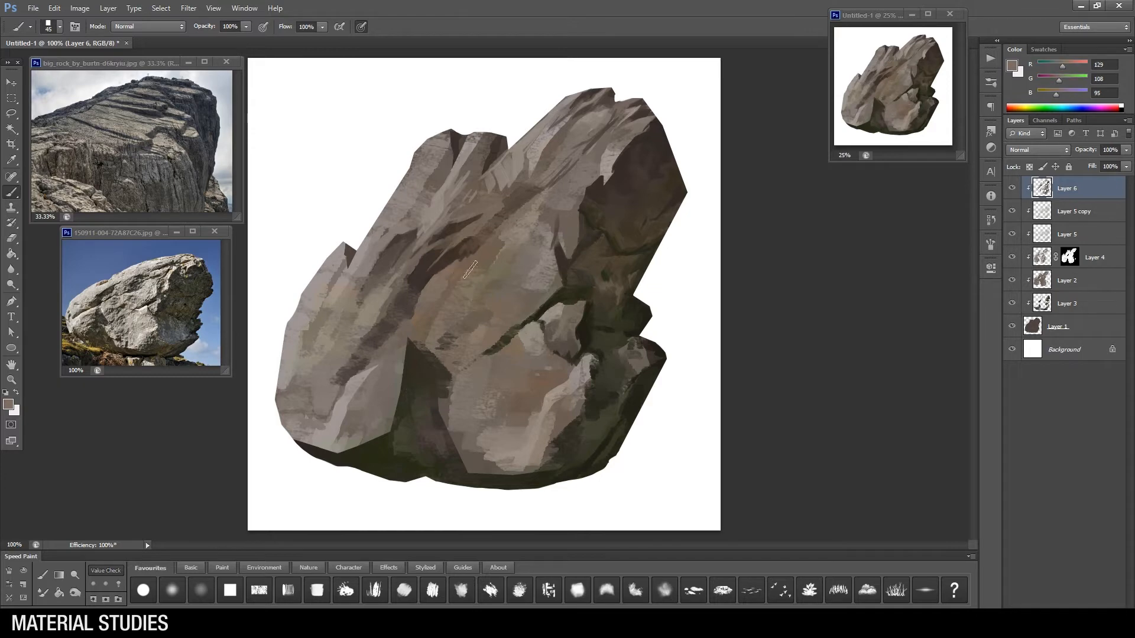
Step: Close the big rock reference photo without saving, then move the remaining reference up into its place and resize its window
{"action": "left_click", "coordinate": [142, 62]}
{"action": "key", "text": "ctrl+w"}
{"action": "key", "text": "n"}
{"action": "left_click", "coordinate": [143, 234]}
{"action": "left_click_drag", "start_coordinate": [142, 234], "coordinate": [111, 79]}
{"action": "mouse_move", "coordinate": [199, 221]}
{"action": "left_mouse_down"}
{"action": "mouse_move", "coordinate": [221, 234]}
{"action": "mouse_move", "coordinate": [212, 229]}
{"action": "left_mouse_up"}
Step: Sample rock tones and refine the upper left planes below the left peak with a smaller brush
{"action": "left_click", "coordinate": [332, 177]}
{"action": "left_click", "coordinate": [410, 183], "text": "alt"}
{"action": "key", "text": "bracketleft"}
{"action": "key", "text": "bracketleft"}
{"action": "mouse_move", "coordinate": [433, 180]}
{"action": "left_mouse_down"}
{"action": "mouse_move", "coordinate": [430, 190]}
{"action": "mouse_move", "coordinate": [422, 178]}
{"action": "left_mouse_up"}
{"action": "left_click", "coordinate": [455, 139], "text": "alt"}
{"action": "key", "text": "bracketleft"}
{"action": "left_click", "coordinate": [493, 152], "text": "alt"}
Step: Add short diagonal strokes at the lower end of the central crevice to define its edge against the left face
{"action": "left_click", "coordinate": [409, 284], "text": "alt"}
{"action": "left_click_drag", "start_coordinate": [406, 313], "coordinate": [380, 342]}
{"action": "left_click", "coordinate": [390, 293], "text": "alt"}
{"action": "left_click_drag", "start_coordinate": [405, 271], "coordinate": [383, 306]}
{"action": "left_click", "coordinate": [407, 286], "text": "alt"}
{"action": "left_click", "coordinate": [395, 307], "text": "alt"}
Step: Switch brushes and draw a thin dark crack (RGB 60, 52, 41) diagonally up from the central crevice
{"action": "right_click", "coordinate": [435, 285]}
{"action": "left_click", "coordinate": [527, 427]}
{"action": "left_click_drag", "start_coordinate": [436, 274], "coordinate": [496, 228]}
{"action": "left_click", "coordinate": [492, 229], "text": "alt"}
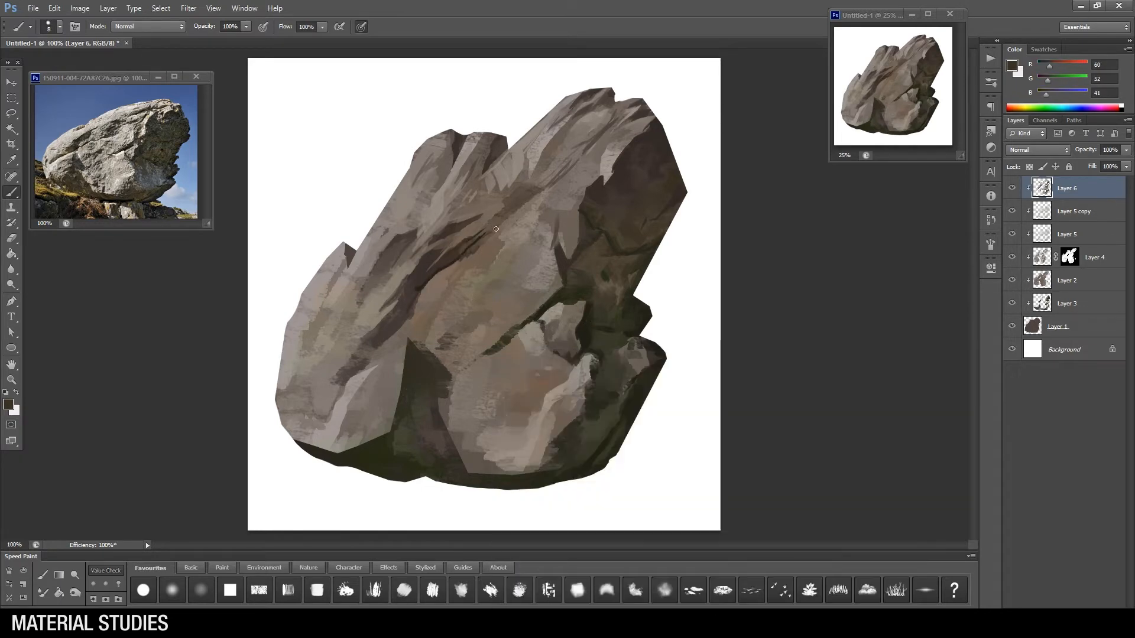
Step: Lasso small sliver shapes on the centre face, paint them in with a different brush, and deselect
{"action": "left_click", "coordinate": [559, 247], "text": "alt"}
{"action": "key", "text": "bracketright"}
{"action": "key", "text": "bracketright"}
{"action": "key", "text": "l"}
{"action": "left_click_drag", "start_coordinate": [491, 292], "coordinate": [477, 301]}
{"action": "mouse_move", "coordinate": [485, 308]}
{"action": "left_mouse_down"}
{"action": "mouse_move", "coordinate": [456, 328]}
{"action": "mouse_move", "coordinate": [440, 298]}
{"action": "left_mouse_up"}
{"action": "key", "text": "b"}
{"action": "right_click", "coordinate": [486, 316]}
{"action": "left_click", "coordinate": [595, 408]}
{"action": "left_click", "coordinate": [473, 318], "text": "alt"}
{"action": "left_click", "coordinate": [473, 318], "text": "alt"}
{"action": "key", "text": "ctrl+d"}
Step: Break up the centre face just below the central crevice with small dark strokes and a sampled light grey-brown, reducing the brush size
{"action": "left_click_drag", "start_coordinate": [462, 265], "coordinate": [442, 284]}
{"action": "left_click", "coordinate": [435, 281], "text": "alt"}
{"action": "key", "text": "bracketleft"}
{"action": "key", "text": "bracketleft"}
{"action": "key", "text": "bracketleft"}
{"action": "key", "text": "bracketleft"}
{"action": "key", "text": "bracketleft"}
{"action": "key", "text": "bracketleft"}
{"action": "key", "text": "bracketleft"}
{"action": "key", "text": "bracketleft"}
{"action": "key", "text": "bracketleft"}
{"action": "key", "text": "bracketleft"}
{"action": "key", "text": "bracketleft"}
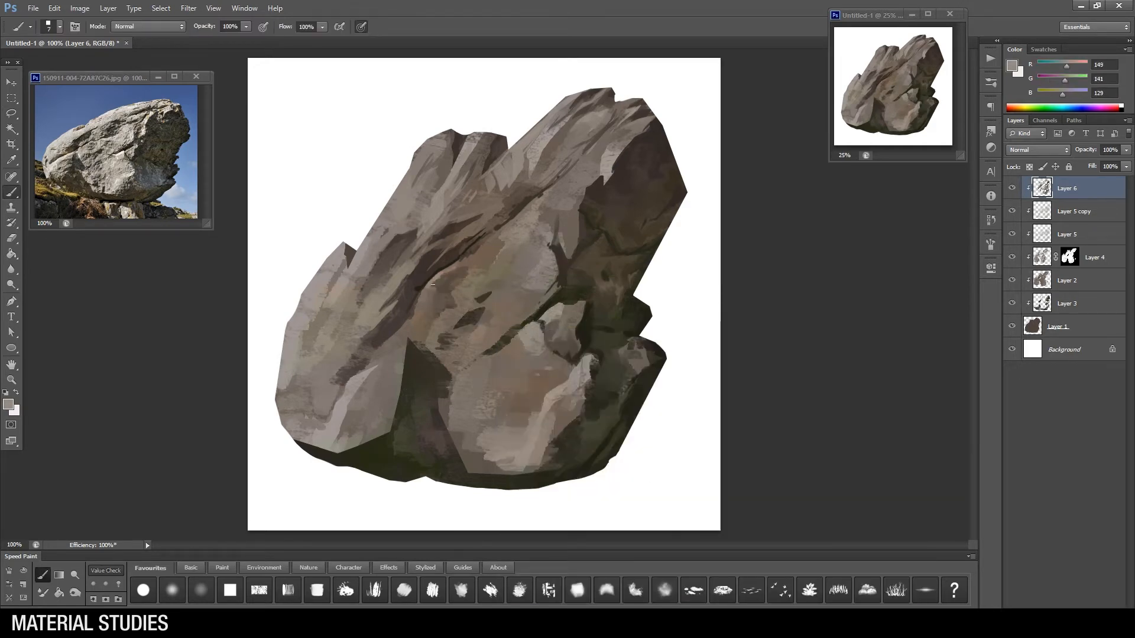
{"action": "key", "text": "bracketleft"}
Step: Paint over the hard vertical edge between the lower left face and the central shadow with short downward and diagonal strokes
{"action": "left_click", "coordinate": [427, 359], "text": "alt"}
{"action": "left_click", "coordinate": [418, 378], "text": "alt"}
{"action": "left_click_drag", "start_coordinate": [408, 343], "coordinate": [405, 375]}
{"action": "mouse_move", "coordinate": [410, 372]}
{"action": "left_mouse_down"}
{"action": "mouse_move", "coordinate": [403, 397]}
{"action": "mouse_move", "coordinate": [417, 407]}
{"action": "left_mouse_up"}
{"action": "left_click", "coordinate": [421, 362], "text": "alt"}
{"action": "mouse_move", "coordinate": [402, 355]}
{"action": "left_mouse_down"}
{"action": "mouse_move", "coordinate": [391, 397]}
{"action": "mouse_move", "coordinate": [374, 394]}
{"action": "left_mouse_up"}
{"action": "mouse_move", "coordinate": [391, 359]}
{"action": "left_mouse_down"}
{"action": "mouse_move", "coordinate": [370, 382]}
{"action": "mouse_move", "coordinate": [378, 444]}
{"action": "mouse_move", "coordinate": [398, 425]}
{"action": "mouse_move", "coordinate": [408, 434]}
{"action": "mouse_move", "coordinate": [358, 453]}
{"action": "mouse_move", "coordinate": [338, 447]}
{"action": "mouse_move", "coordinate": [312, 404]}
{"action": "mouse_move", "coordinate": [291, 395]}
{"action": "mouse_move", "coordinate": [310, 418]}
{"action": "mouse_move", "coordinate": [301, 382]}
{"action": "mouse_move", "coordinate": [324, 403]}
{"action": "left_mouse_up"}
{"action": "key", "text": "bracketright"}
Step: Blend the lower left face into the dark green underside with sampled tones, working across to the rock's left edge
{"action": "left_click", "coordinate": [357, 457], "text": "alt"}
{"action": "left_click", "coordinate": [384, 452], "text": "alt"}
{"action": "left_click", "coordinate": [416, 432], "text": "alt"}
{"action": "left_click", "coordinate": [403, 438], "text": "alt"}
{"action": "left_click", "coordinate": [376, 430], "text": "alt"}
{"action": "key", "text": "bracketleft"}
{"action": "left_click", "coordinate": [340, 427], "text": "alt"}
{"action": "left_click", "coordinate": [288, 396], "text": "alt"}
{"action": "left_click", "coordinate": [316, 408], "text": "alt"}
Step: Switch to a smaller, different brush and extend a dark diagonal crack from the central crevice down across the left face
{"action": "key", "text": "bracketleft"}
{"action": "key", "text": "bracketleft"}
{"action": "left_click", "coordinate": [342, 378], "text": "alt"}
{"action": "right_click", "coordinate": [471, 349]}
{"action": "left_click", "coordinate": [509, 428]}
{"action": "key", "text": "Return"}
{"action": "left_click", "coordinate": [425, 285], "text": "alt"}
{"action": "left_click_drag", "start_coordinate": [387, 336], "coordinate": [320, 404]}
{"action": "left_click", "coordinate": [373, 368], "text": "alt"}
{"action": "left_click_drag", "start_coordinate": [367, 358], "coordinate": [356, 375]}
{"action": "left_click_drag", "start_coordinate": [347, 383], "coordinate": [331, 403]}
Step: Switch brushes and smooth the left face above the crack with broad diagonal strokes of sampled light brown
{"action": "right_click", "coordinate": [397, 350]}
{"action": "left_click", "coordinate": [527, 428]}
{"action": "key", "text": "Return"}
{"action": "left_click", "coordinate": [587, 381], "text": "alt"}
{"action": "mouse_move", "coordinate": [340, 348]}
{"action": "left_mouse_down"}
{"action": "mouse_move", "coordinate": [395, 278]}
{"action": "mouse_move", "coordinate": [354, 327]}
{"action": "left_mouse_up"}
{"action": "left_click_drag", "start_coordinate": [350, 288], "coordinate": [309, 353]}
Step: Refine the small notch on the left outline with a smaller brush, and toggle Layer 6's visibility to compare
{"action": "key", "text": "bracketleft"}
{"action": "key", "text": "bracketleft"}
{"action": "key", "text": "bracketleft"}
{"action": "key", "text": "bracketleft"}
{"action": "key", "text": "bracketleft"}
{"action": "key", "text": "bracketleft"}
{"action": "key", "text": "bracketleft"}
{"action": "left_click", "coordinate": [346, 268], "text": "alt"}
{"action": "left_click_drag", "start_coordinate": [342, 243], "coordinate": [338, 264]}
{"action": "left_click", "coordinate": [351, 260], "text": "alt"}
{"action": "left_click", "coordinate": [1012, 188]}
{"action": "left_click", "coordinate": [1011, 188]}
Step: Add diagonal strokes with a larger brush to shape the dark planes in the middle of the centre face
{"action": "left_click", "coordinate": [472, 319], "text": "alt"}
{"action": "key", "text": "bracketright"}
{"action": "key", "text": "bracketright"}
{"action": "key", "text": "bracketright"}
{"action": "key", "text": "bracketright"}
{"action": "mouse_move", "coordinate": [480, 323]}
{"action": "left_mouse_down"}
{"action": "mouse_move", "coordinate": [505, 304]}
{"action": "mouse_move", "coordinate": [445, 350]}
{"action": "left_mouse_up"}
{"action": "left_click", "coordinate": [496, 306], "text": "alt"}
{"action": "left_click", "coordinate": [489, 313], "text": "alt"}
Step: Refine the lower left edge of the centre face with sampled tones and a smaller brush
{"action": "key", "text": "bracketleft"}
{"action": "key", "text": "bracketleft"}
{"action": "key", "text": "bracketleft"}
{"action": "key", "text": "bracketleft"}
{"action": "left_click", "coordinate": [428, 354], "text": "alt"}
{"action": "left_click", "coordinate": [431, 351], "text": "alt"}
{"action": "key", "text": "bracketleft"}
{"action": "left_click", "coordinate": [446, 365], "text": "alt"}
Step: Define the dark crevice above the small wedged stone and shade the stone's upper planes, varying the brush size
{"action": "left_click", "coordinate": [543, 294], "text": "alt"}
{"action": "mouse_move", "coordinate": [545, 298]}
{"action": "left_mouse_down"}
{"action": "mouse_move", "coordinate": [557, 285]}
{"action": "mouse_move", "coordinate": [524, 324]}
{"action": "left_mouse_up"}
{"action": "key", "text": "bracketright"}
{"action": "left_click", "coordinate": [548, 306], "text": "alt"}
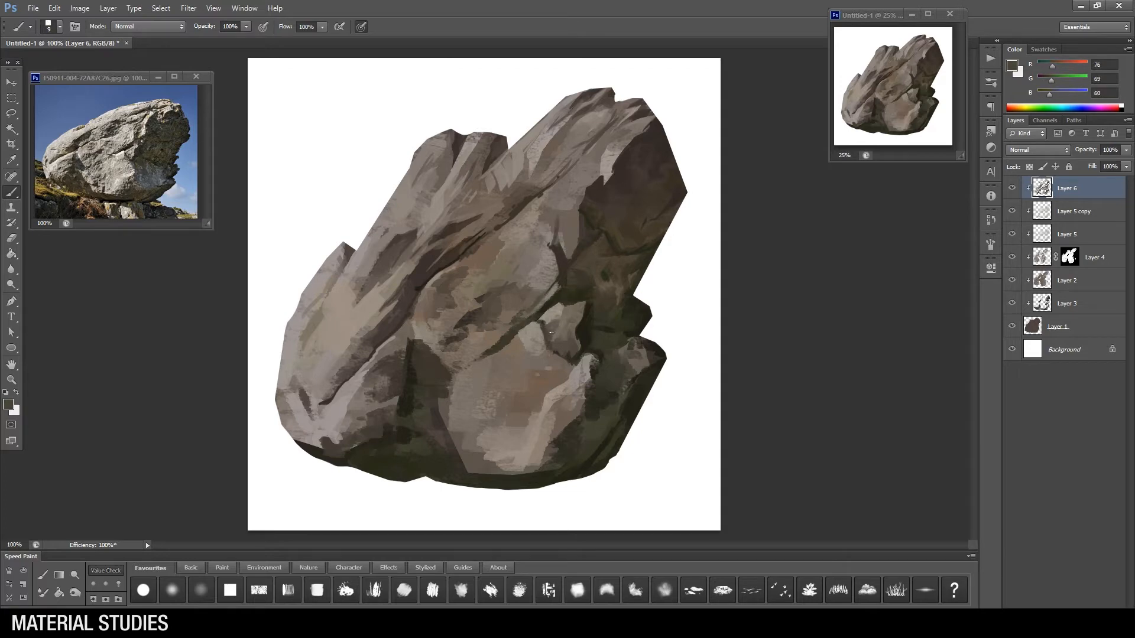
{"action": "left_click", "coordinate": [564, 329], "text": "alt"}
{"action": "left_click_drag", "start_coordinate": [570, 321], "coordinate": [560, 311]}
{"action": "left_click", "coordinate": [572, 288], "text": "alt"}
{"action": "key", "text": "bracketright"}
{"action": "key", "text": "bracketright"}
{"action": "key", "text": "bracketright"}
{"action": "left_click", "coordinate": [565, 298], "text": "alt"}
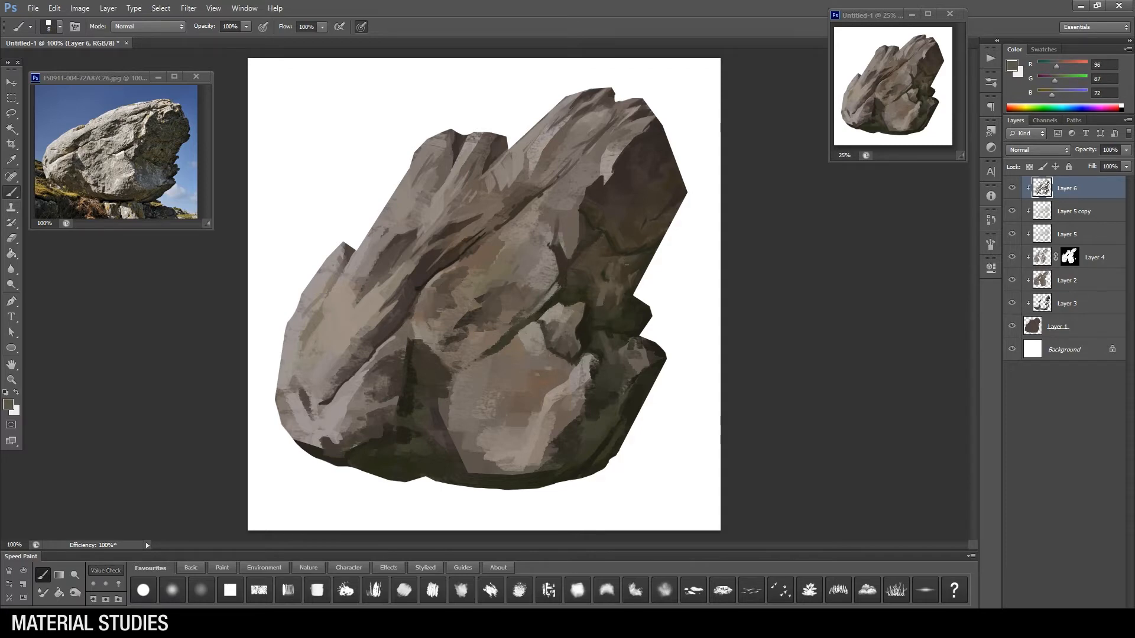
Step: Adjust the brush and rework the shadowed right side near the outer edge with sampled dark brown tones
{"action": "right_click", "coordinate": [652, 254]}
{"action": "left_click", "coordinate": [641, 246], "text": "alt"}
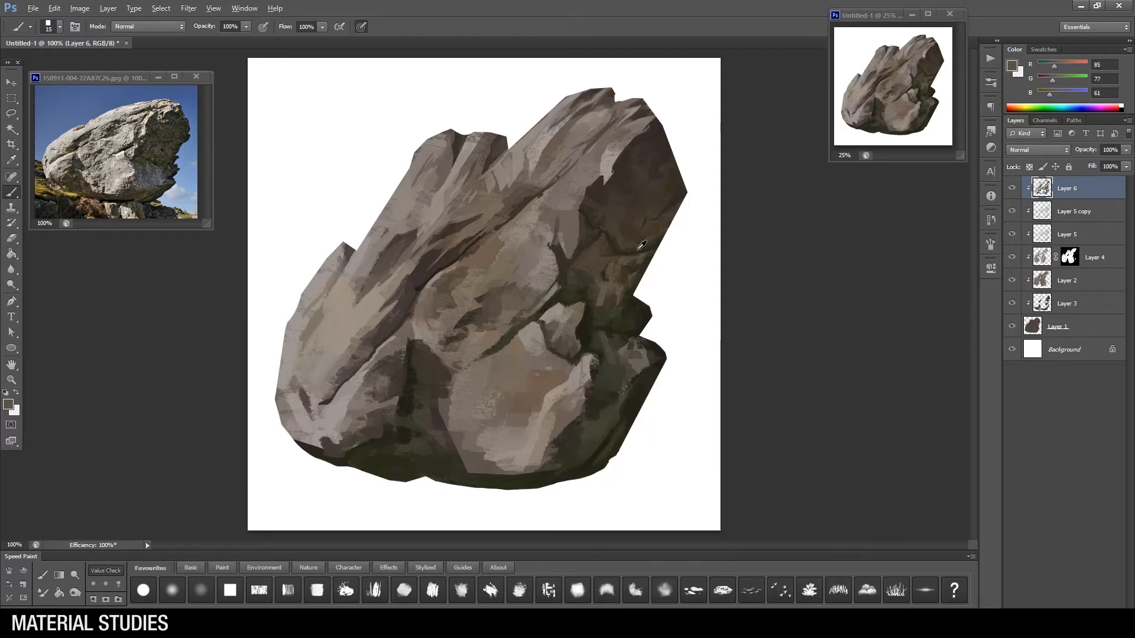
{"action": "key", "text": "bracketright"}
{"action": "key", "text": "bracketright"}
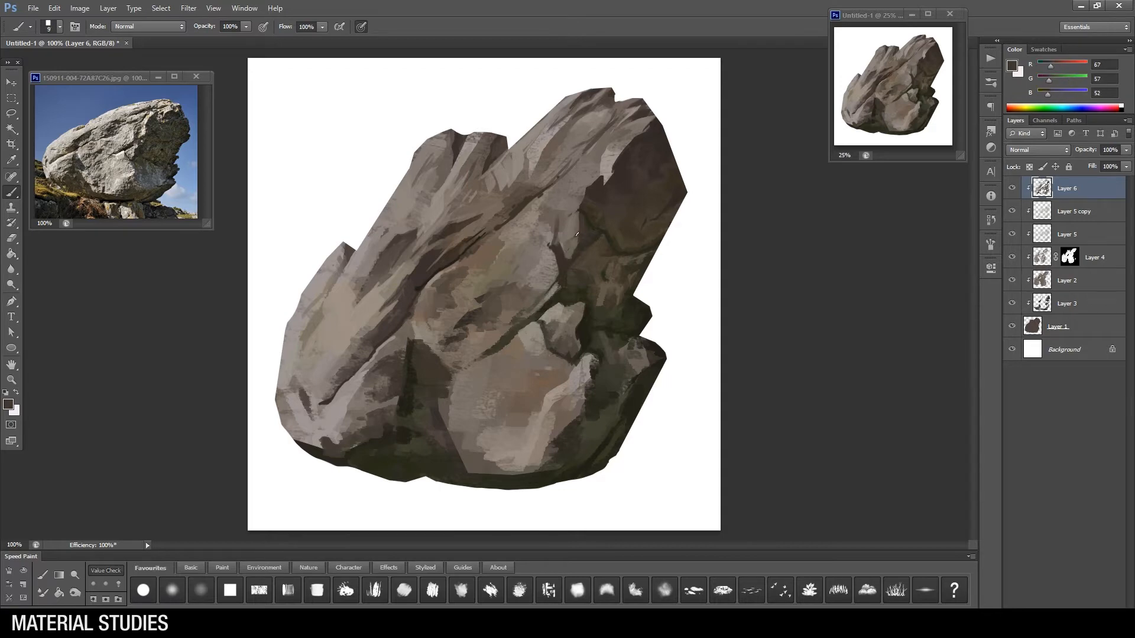
Step: Paint a light plane beside the upper right shadow and reshape the jagged light-to-shadow edge with sampled tones
{"action": "left_click", "coordinate": [575, 214], "text": "alt"}
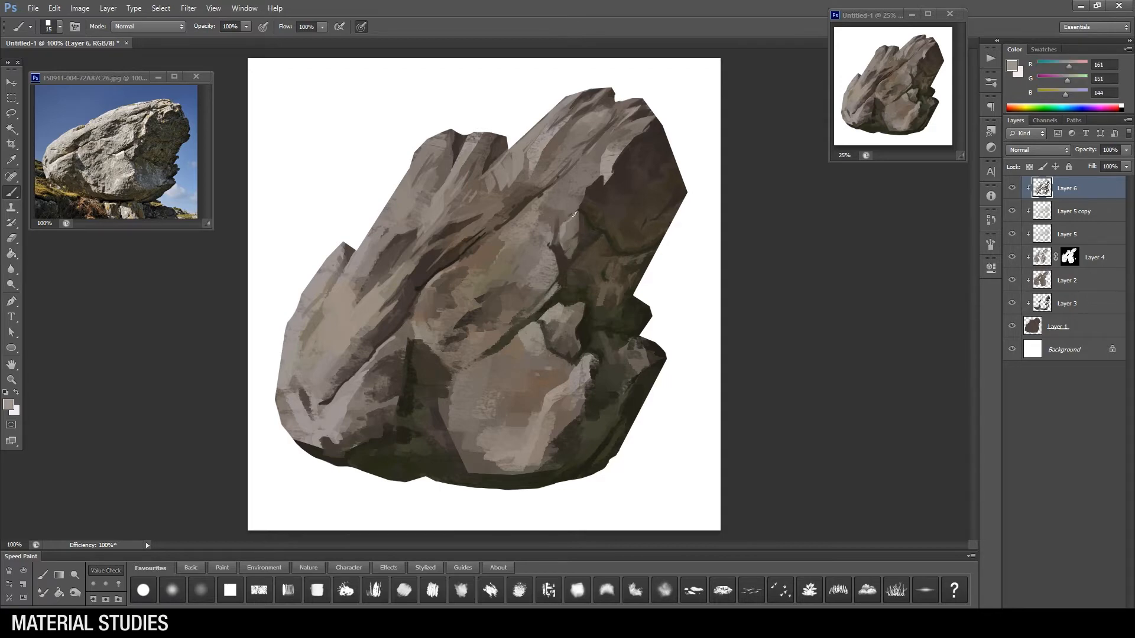
{"action": "left_click", "coordinate": [609, 179], "text": "alt"}
{"action": "left_click", "coordinate": [622, 205], "text": "alt"}
{"action": "mouse_move", "coordinate": [598, 185]}
{"action": "left_mouse_down"}
{"action": "mouse_move", "coordinate": [606, 197]}
{"action": "mouse_move", "coordinate": [640, 165]}
{"action": "mouse_move", "coordinate": [640, 200]}
{"action": "left_mouse_up"}
{"action": "left_click", "coordinate": [587, 220], "text": "alt"}
{"action": "left_click", "coordinate": [612, 197], "text": "alt"}
{"action": "left_click", "coordinate": [627, 194], "text": "alt"}
Step: Switch brushes and blend dark brown tones across the upper right shadow plane and along its inner edge
{"action": "right_click", "coordinate": [586, 284]}
{"action": "left_click", "coordinate": [697, 363]}
{"action": "left_click", "coordinate": [645, 192], "text": "alt"}
{"action": "left_click", "coordinate": [592, 203], "text": "alt"}
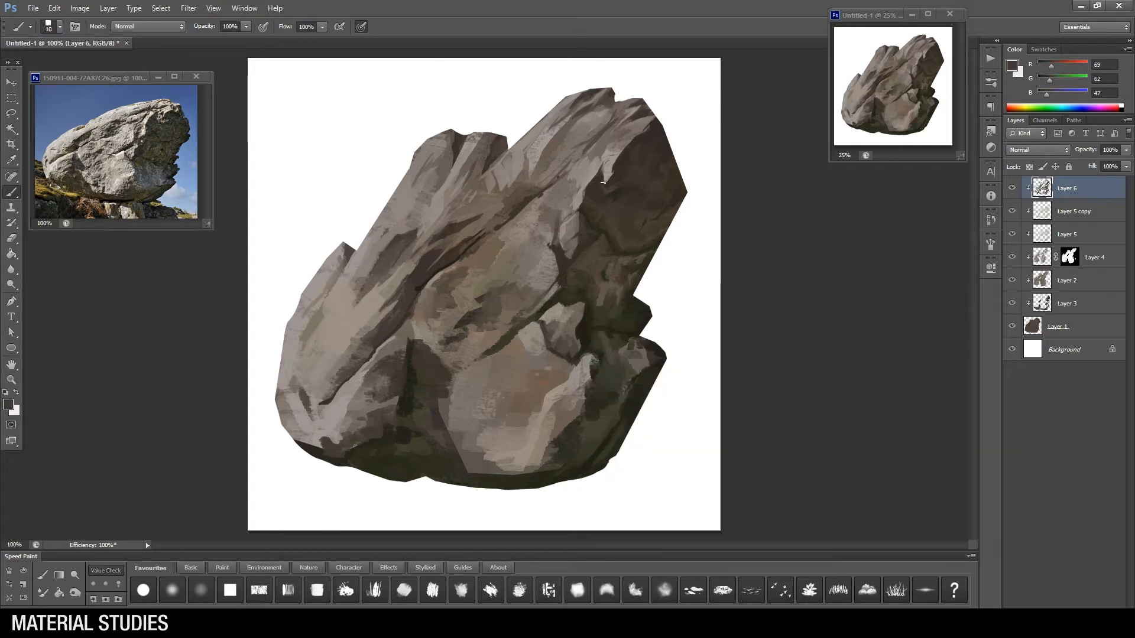
Step: Refine the light planes along the upper right ridge and touch up the summit edge with a smaller brush
{"action": "left_click", "coordinate": [623, 121], "text": "alt"}
{"action": "mouse_move", "coordinate": [604, 152]}
{"action": "left_mouse_down"}
{"action": "mouse_move", "coordinate": [590, 158]}
{"action": "mouse_move", "coordinate": [622, 132]}
{"action": "left_mouse_up"}
{"action": "left_click", "coordinate": [601, 146], "text": "alt"}
{"action": "left_click", "coordinate": [562, 155], "text": "alt"}
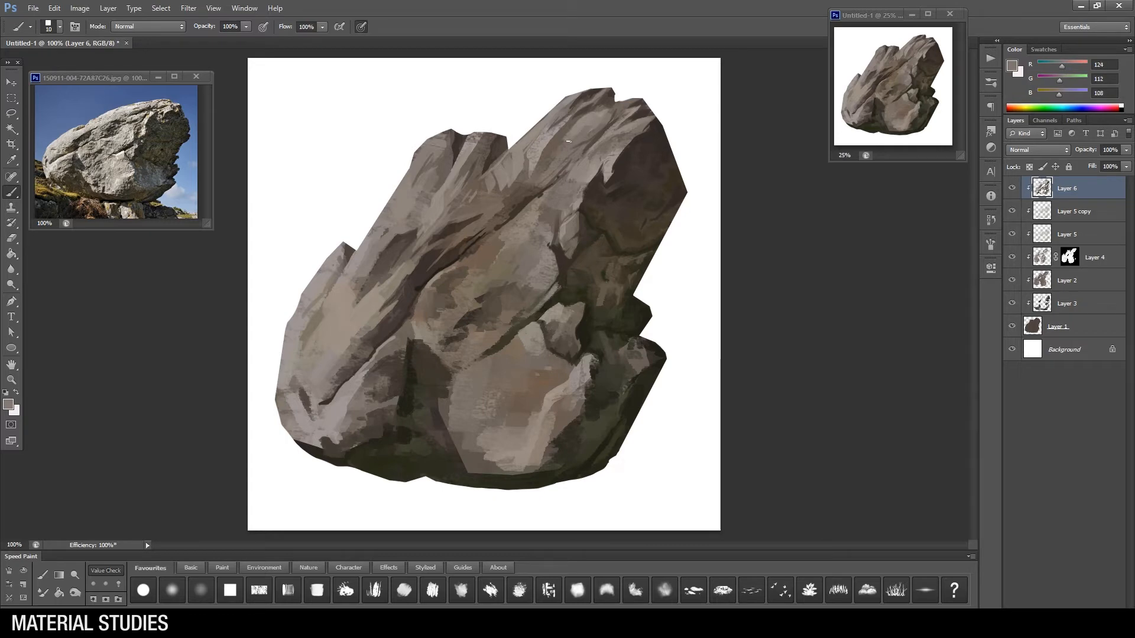
{"action": "key", "text": "bracketleft"}
{"action": "key", "text": "bracketleft"}
{"action": "left_click", "coordinate": [593, 93], "text": "alt"}
{"action": "key", "text": "bracketright"}
Step: Choose a new foreground colour and paint small planes down the outer side of the left peak
{"action": "left_click", "coordinate": [427, 166], "text": "alt"}
{"action": "left_click", "coordinate": [8, 404]}
{"action": "key", "text": "Return"}
{"action": "key", "text": "bracketleft"}
{"action": "mouse_move", "coordinate": [422, 168]}
{"action": "left_mouse_down"}
{"action": "mouse_move", "coordinate": [391, 211]}
{"action": "mouse_move", "coordinate": [413, 204]}
{"action": "left_mouse_up"}
{"action": "left_click", "coordinate": [430, 161], "text": "alt"}
{"action": "left_click", "coordinate": [391, 211], "text": "alt"}
Step: Darken the cleft between the left peak and the main ridge, and touch up the peak's top edge
{"action": "key", "text": "bracketright"}
{"action": "key", "text": "bracketright"}
{"action": "left_click", "coordinate": [501, 140], "text": "alt"}
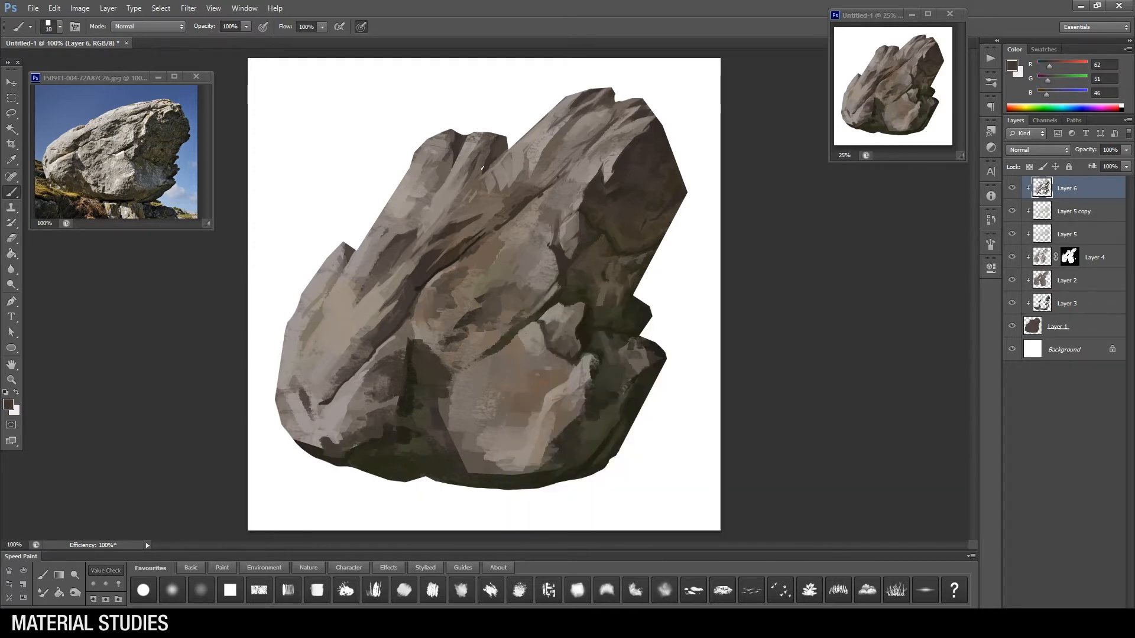
{"action": "key", "text": "bracketleft"}
{"action": "left_click", "coordinate": [493, 135], "text": "alt"}
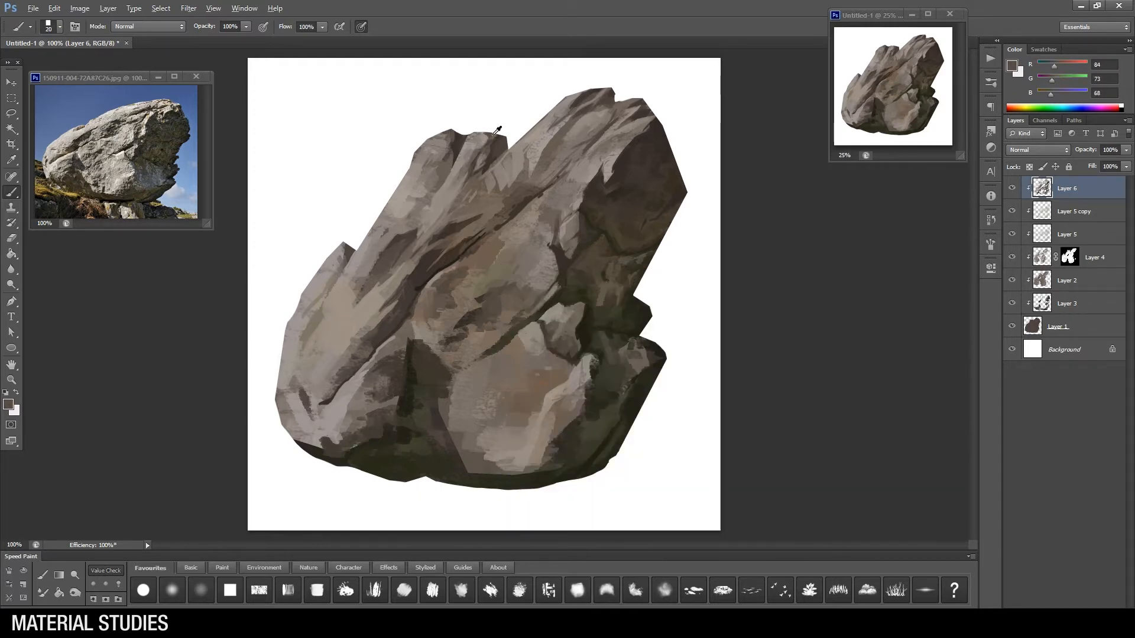
Step: Paint short diagonal strokes up the main ridge's left slope to break it into smaller planes
{"action": "right_click", "coordinate": [635, 346]}
{"action": "key", "text": "Escape"}
{"action": "mouse_move", "coordinate": [513, 180]}
{"action": "left_mouse_down"}
{"action": "mouse_move", "coordinate": [480, 192]}
{"action": "mouse_move", "coordinate": [510, 182]}
{"action": "left_mouse_up"}
{"action": "left_click", "coordinate": [507, 166], "text": "alt"}
{"action": "left_click_drag", "start_coordinate": [544, 145], "coordinate": [533, 173]}
{"action": "left_click_drag", "start_coordinate": [569, 128], "coordinate": [551, 144]}
{"action": "key", "text": "bracketleft"}
{"action": "left_click", "coordinate": [522, 173], "text": "alt"}
Step: Switch the brush tip and touch up the upper ridge plane and summit edge with sampled rock greys
{"action": "right_click", "coordinate": [571, 235]}
{"action": "left_click", "coordinate": [593, 306]}
{"action": "left_click", "coordinate": [560, 149], "text": "alt"}
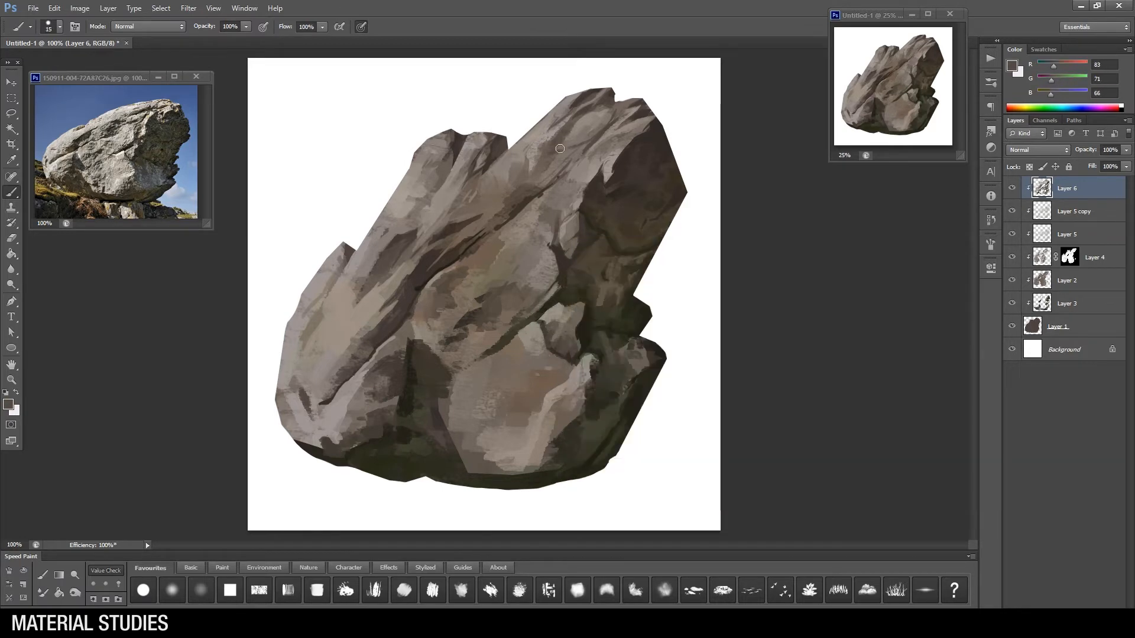
{"action": "key", "text": "bracketright"}
{"action": "left_click", "coordinate": [645, 110], "text": "alt"}
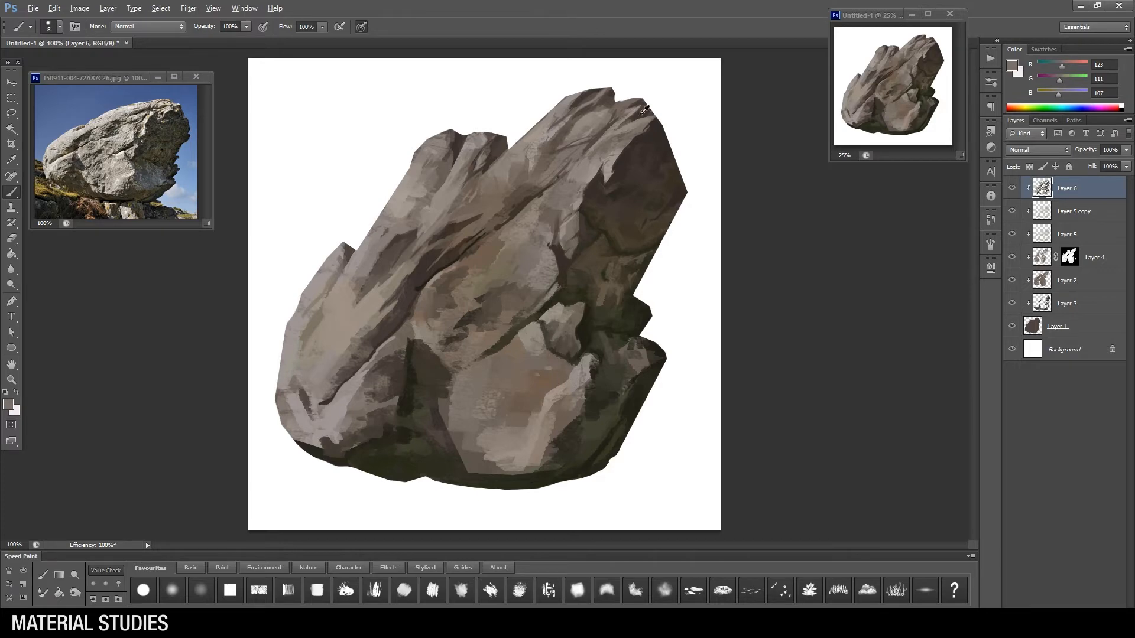
{"action": "left_click", "coordinate": [638, 113], "text": "alt"}
{"action": "key", "text": "bracketleft"}
Step: Change the brush tip and paint fine marks into the light plane beside the ridge's central crack
{"action": "right_click", "coordinate": [610, 275]}
{"action": "left_click", "coordinate": [646, 529]}
{"action": "left_click", "coordinate": [544, 202], "text": "alt"}
{"action": "mouse_move", "coordinate": [539, 218]}
{"action": "left_mouse_down"}
{"action": "mouse_move", "coordinate": [552, 200]}
{"action": "mouse_move", "coordinate": [541, 248]}
{"action": "left_mouse_up"}
{"action": "key", "text": "bracketleft"}
{"action": "key", "text": "bracketleft"}
{"action": "key", "text": "bracketleft"}
{"action": "left_click", "coordinate": [538, 228], "text": "alt"}
{"action": "left_click", "coordinate": [558, 213], "text": "alt"}
{"action": "key", "text": "bracketleft"}
{"action": "left_click", "coordinate": [522, 237], "text": "alt"}
Step: Paint short strokes up the middle of the main ridge, above the central crack
{"action": "key", "text": "bracketright"}
{"action": "key", "text": "bracketright"}
{"action": "key", "text": "bracketright"}
{"action": "left_click", "coordinate": [513, 208], "text": "alt"}
{"action": "mouse_move", "coordinate": [509, 198]}
{"action": "left_mouse_down"}
{"action": "mouse_move", "coordinate": [499, 206]}
{"action": "mouse_move", "coordinate": [493, 197]}
{"action": "mouse_move", "coordinate": [510, 187]}
{"action": "mouse_move", "coordinate": [492, 203]}
{"action": "mouse_move", "coordinate": [500, 181]}
{"action": "left_mouse_up"}
{"action": "left_click", "coordinate": [512, 176], "text": "alt"}
{"action": "left_click", "coordinate": [503, 188], "text": "alt"}
{"action": "left_click", "coordinate": [516, 161], "text": "alt"}
{"action": "left_click", "coordinate": [518, 151], "text": "alt"}
Step: Lay long diagonal strokes along the ridge's upper edge and down beside the central crack with a larger brush
{"action": "key", "text": "bracketright"}
{"action": "left_click_drag", "start_coordinate": [516, 144], "coordinate": [566, 97]}
{"action": "left_click", "coordinate": [520, 177], "text": "alt"}
{"action": "left_click", "coordinate": [501, 201], "text": "alt"}
{"action": "key", "text": "bracketright"}
{"action": "left_click", "coordinate": [506, 195], "text": "alt"}
{"action": "left_click_drag", "start_coordinate": [500, 205], "coordinate": [460, 238]}
{"action": "left_click", "coordinate": [532, 161], "text": "alt"}
{"action": "left_click", "coordinate": [509, 198], "text": "alt"}
{"action": "key", "text": "bracketleft"}
{"action": "left_click", "coordinate": [485, 233], "text": "alt"}
Step: Compare the painting with and without Layer 6, and add a diagonal stroke along the central crack
{"action": "left_click", "coordinate": [1013, 188]}
{"action": "left_click", "coordinate": [1012, 188]}
{"action": "left_click", "coordinate": [519, 191], "text": "alt"}
{"action": "mouse_move", "coordinate": [543, 178]}
{"action": "left_mouse_down"}
{"action": "mouse_move", "coordinate": [475, 232]}
{"action": "mouse_move", "coordinate": [497, 229]}
{"action": "mouse_move", "coordinate": [477, 246]}
{"action": "left_mouse_up"}
{"action": "left_click", "coordinate": [558, 256], "text": "alt"}
Step: Pick another brush tip and sharpen the dark central crack with small strokes at a reduced size
{"action": "right_click", "coordinate": [537, 224]}
{"action": "left_click", "coordinate": [580, 306]}
{"action": "left_click", "coordinate": [502, 208]}
{"action": "key", "text": "bracketleft"}
{"action": "left_click", "coordinate": [512, 211], "text": "alt"}
{"action": "left_click", "coordinate": [501, 218], "text": "alt"}
{"action": "left_click", "coordinate": [473, 227], "text": "alt"}
{"action": "left_click", "coordinate": [494, 220], "text": "alt"}
Step: Switch the brush tip again and deepen the shadows along the central crack with dark brown
{"action": "right_click", "coordinate": [536, 211]}
{"action": "left_click", "coordinate": [578, 461]}
{"action": "left_click", "coordinate": [510, 206]}
{"action": "left_click", "coordinate": [506, 221], "text": "alt"}
{"action": "left_click", "coordinate": [503, 215], "text": "alt"}
{"action": "left_click", "coordinate": [508, 215], "text": "alt"}
{"action": "key", "text": "bracketright"}
{"action": "left_click", "coordinate": [501, 219], "text": "alt"}
{"action": "left_click", "coordinate": [490, 235], "text": "alt"}
{"action": "key", "text": "bracketright"}
{"action": "left_click", "coordinate": [461, 250], "text": "alt"}
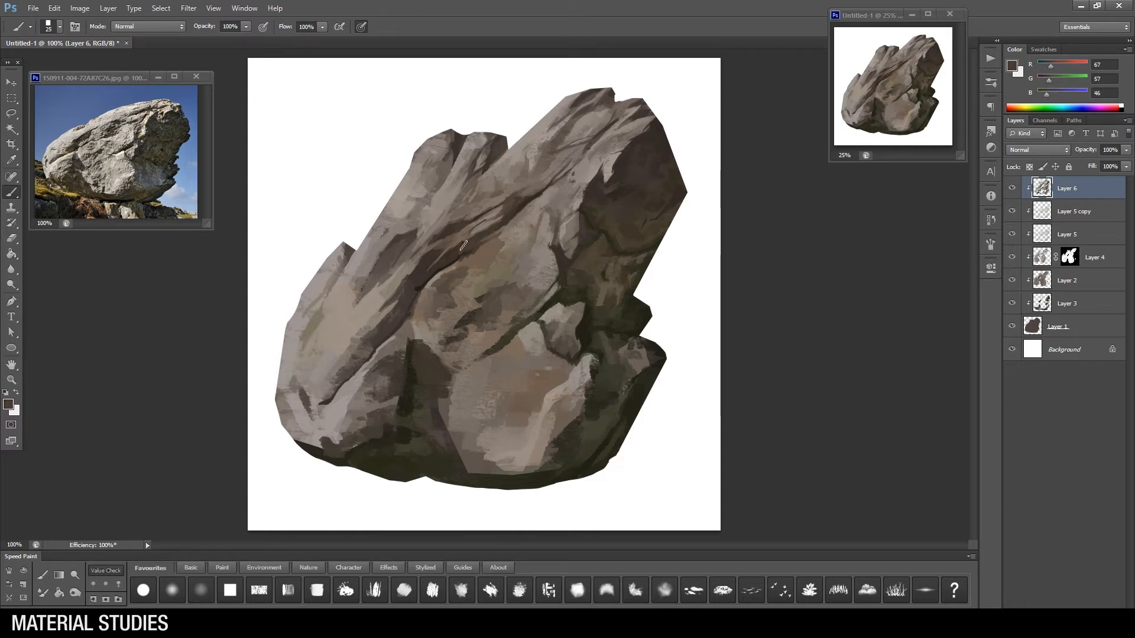
Step: Refine the lower end of the central crack and the plane edges just above it with a smaller brush
{"action": "key", "text": "bracketleft"}
{"action": "key", "text": "bracketleft"}
{"action": "left_click", "coordinate": [449, 255], "text": "alt"}
{"action": "left_click", "coordinate": [470, 206], "text": "alt"}
{"action": "left_click_drag", "start_coordinate": [466, 207], "coordinate": [443, 223]}
{"action": "left_click", "coordinate": [462, 196], "text": "alt"}
{"action": "left_click", "coordinate": [439, 205], "text": "alt"}
Step: Paint broad diagonal strokes down the left peak's outer slope, and add smaller plane marks below the peak
{"action": "key", "text": "bracketright"}
{"action": "key", "text": "bracketright"}
{"action": "left_click_drag", "start_coordinate": [440, 167], "coordinate": [385, 236]}
{"action": "right_click", "coordinate": [539, 219]}
{"action": "key", "text": "Escape"}
{"action": "right_click", "coordinate": [460, 234]}
{"action": "key", "text": "bracketleft"}
{"action": "left_click", "coordinate": [422, 192], "text": "alt"}
{"action": "left_click", "coordinate": [397, 207], "text": "alt"}
{"action": "left_click", "coordinate": [400, 207], "text": "alt"}
{"action": "left_click", "coordinate": [408, 201], "text": "alt"}
Step: Define the narrow planes and clefts at the top of the left peak with short downward strokes
{"action": "left_click", "coordinate": [445, 155], "text": "alt"}
{"action": "key", "text": "bracketleft"}
{"action": "left_click", "coordinate": [432, 159], "text": "alt"}
{"action": "mouse_move", "coordinate": [435, 139]}
{"action": "left_mouse_down"}
{"action": "mouse_move", "coordinate": [446, 157]}
{"action": "mouse_move", "coordinate": [424, 177]}
{"action": "left_mouse_up"}
{"action": "left_click", "coordinate": [457, 144], "text": "alt"}
{"action": "left_click_drag", "start_coordinate": [460, 139], "coordinate": [448, 168]}
{"action": "left_click", "coordinate": [461, 159], "text": "alt"}
Step: Try different brush tips on the left peak and model the planes just below its top
{"action": "right_click", "coordinate": [458, 168]}
{"action": "double_click", "coordinate": [689, 451]}
{"action": "left_click", "coordinate": [447, 169], "text": "alt"}
{"action": "left_click", "coordinate": [451, 163], "text": "alt"}
{"action": "right_click", "coordinate": [452, 160]}
{"action": "double_click", "coordinate": [609, 450]}
{"action": "key", "text": "bracketright"}
{"action": "left_click", "coordinate": [435, 176], "text": "alt"}
{"action": "mouse_move", "coordinate": [423, 171]}
{"action": "left_mouse_down"}
{"action": "mouse_move", "coordinate": [414, 191]}
{"action": "mouse_move", "coordinate": [421, 183]}
{"action": "left_mouse_up"}
{"action": "left_click", "coordinate": [436, 188], "text": "alt"}
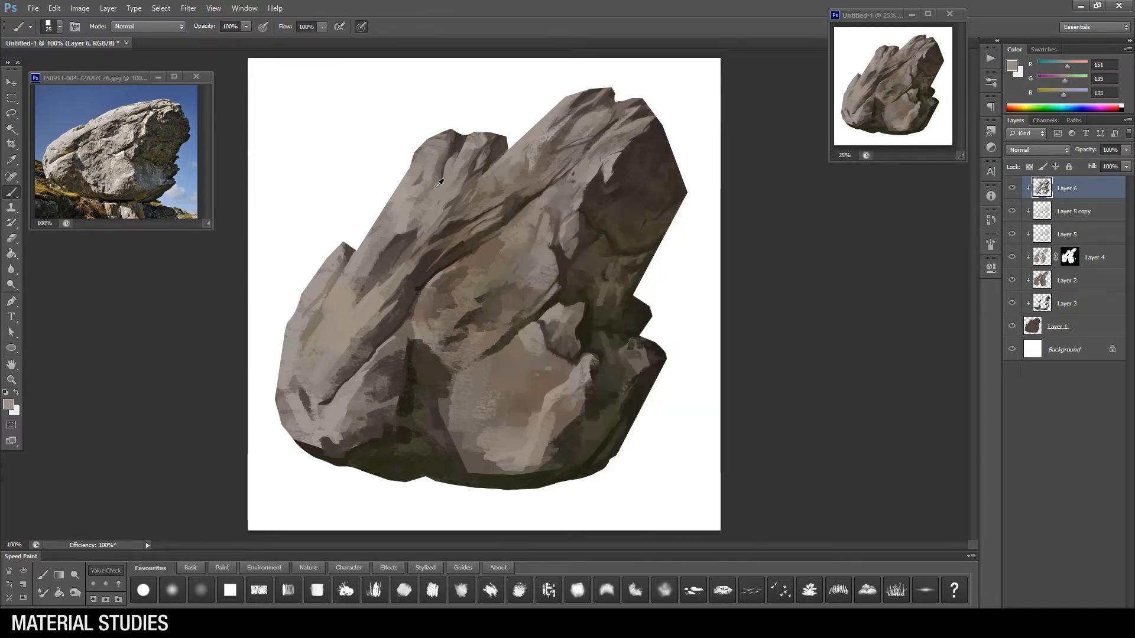
Step: Sample lighter rock greys and touch up the slope between the left peak and the central crack
{"action": "left_click", "coordinate": [439, 184], "text": "alt"}
{"action": "key", "text": "bracketleft"}
{"action": "left_click", "coordinate": [410, 219], "text": "alt"}
{"action": "key", "text": "bracketright"}
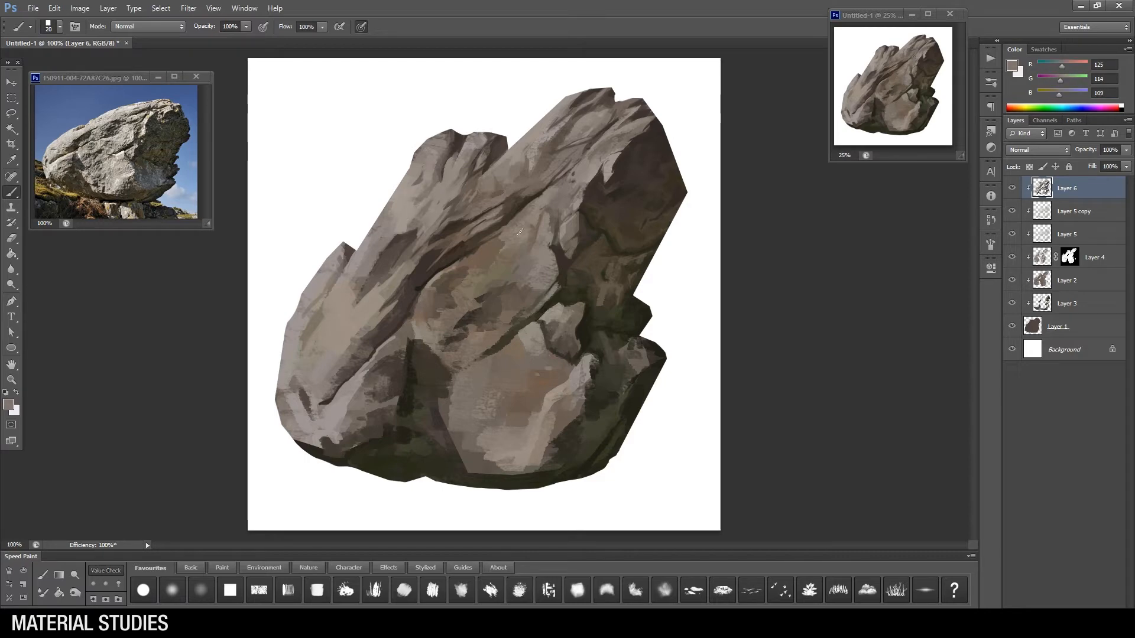
{"action": "left_click", "coordinate": [456, 195], "text": "alt"}
{"action": "key", "text": "bracketleft"}
{"action": "key", "text": "bracketleft"}
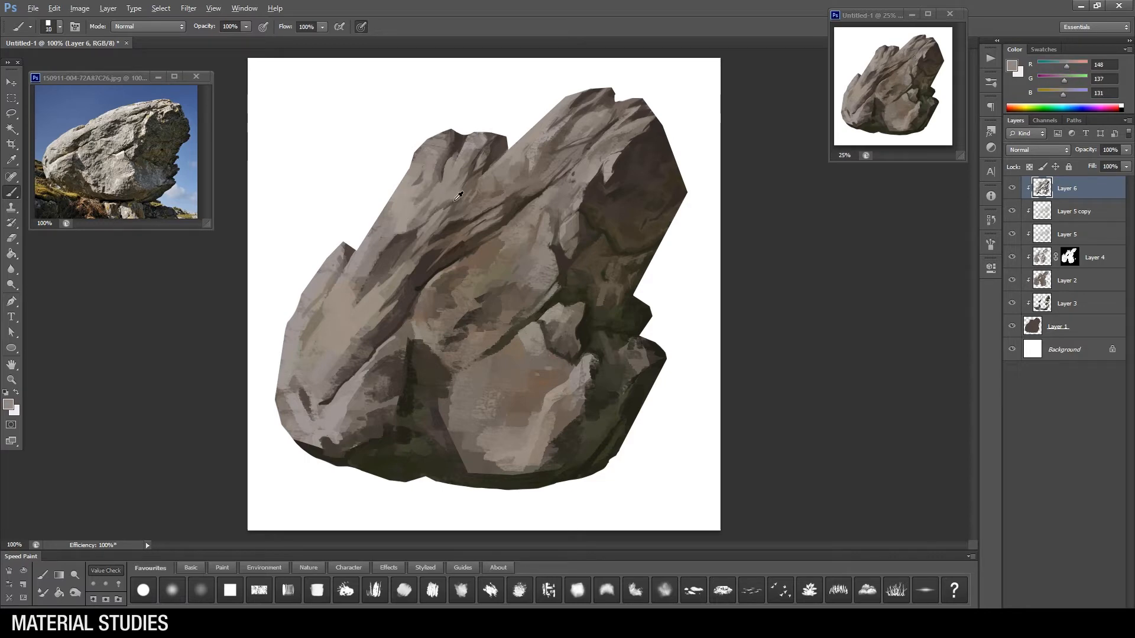
Step: Refine the plane edges at the foot of the left peak's slope, near the left shoulder notch
{"action": "left_click", "coordinate": [379, 267], "text": "alt"}
{"action": "left_click", "coordinate": [382, 276], "text": "alt"}
{"action": "right_click", "coordinate": [384, 275]}
{"action": "key", "text": "Escape"}
{"action": "key", "text": "bracketleft"}
{"action": "key", "text": "bracketleft"}
Step: Draw a fine diagonal crack from the left peak's slope down across the lower left face
{"action": "key", "text": "bracketleft"}
{"action": "left_click", "coordinate": [373, 243], "text": "alt"}
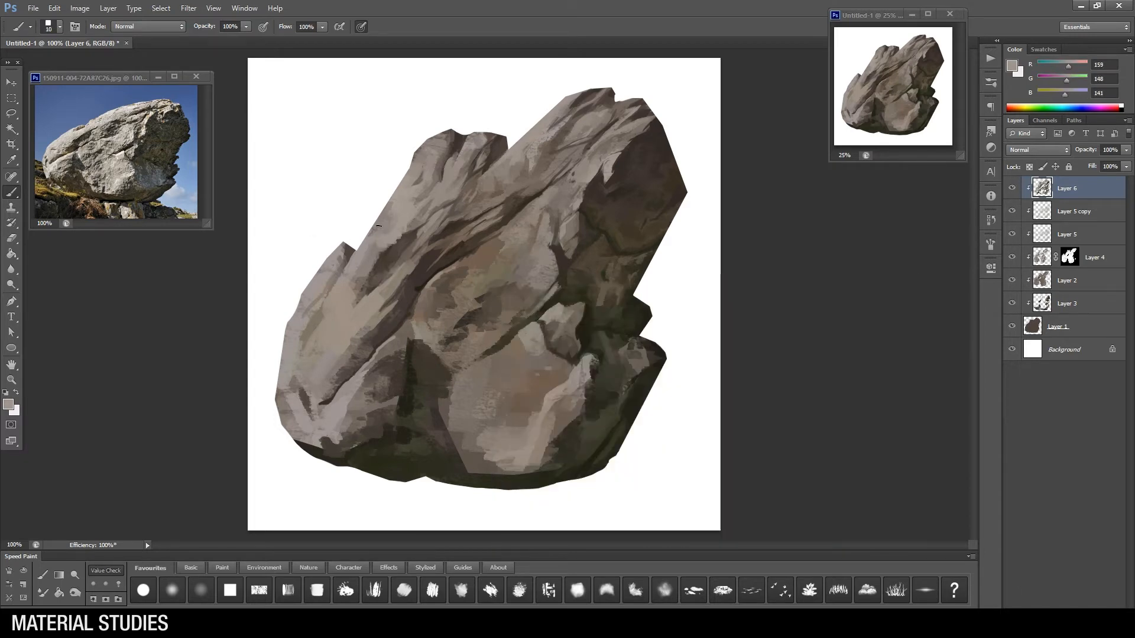
{"action": "left_click_drag", "start_coordinate": [375, 249], "coordinate": [360, 269]}
{"action": "left_click", "coordinate": [412, 284], "text": "alt"}
{"action": "key", "text": "bracketleft"}
{"action": "mouse_move", "coordinate": [403, 238]}
{"action": "left_mouse_down"}
{"action": "mouse_move", "coordinate": [390, 255]}
{"action": "mouse_move", "coordinate": [406, 296]}
{"action": "mouse_move", "coordinate": [333, 355]}
{"action": "left_mouse_up"}
{"action": "left_click", "coordinate": [384, 306], "text": "alt"}
Step: Paint midtone strokes across the lower left face beside the diagonal crack with a slightly larger brush
{"action": "key", "text": "bracketright"}
{"action": "left_click", "coordinate": [399, 319], "text": "alt"}
{"action": "key", "text": "bracketright"}
{"action": "left_click", "coordinate": [356, 330], "text": "alt"}
{"action": "mouse_move", "coordinate": [377, 309]}
{"action": "left_mouse_down"}
{"action": "mouse_move", "coordinate": [370, 318]}
{"action": "mouse_move", "coordinate": [339, 297]}
{"action": "left_mouse_up"}
{"action": "left_click", "coordinate": [359, 274], "text": "alt"}
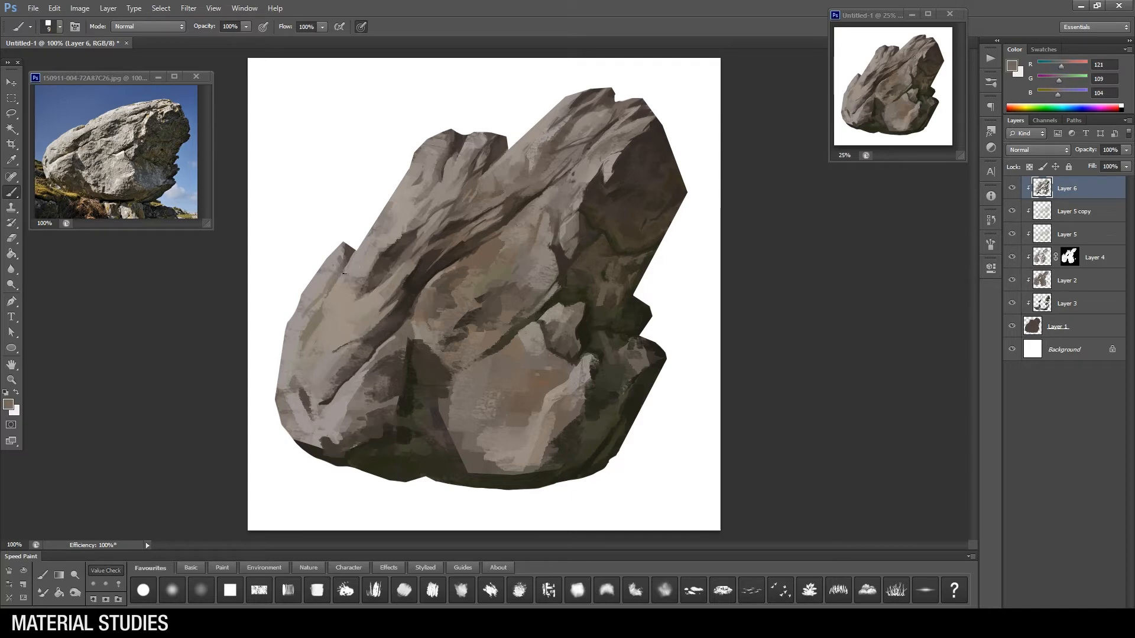
Step: Enlarge the brush and sweep broad strokes from the left shoulder notch down the lower left face
{"action": "key", "text": "bracketright"}
{"action": "key", "text": "bracketright"}
{"action": "left_click", "coordinate": [354, 284], "text": "alt"}
{"action": "left_click", "coordinate": [354, 295], "text": "alt"}
{"action": "mouse_move", "coordinate": [362, 285]}
{"action": "left_mouse_down"}
{"action": "mouse_move", "coordinate": [343, 319]}
{"action": "mouse_move", "coordinate": [363, 342]}
{"action": "mouse_move", "coordinate": [328, 313]}
{"action": "mouse_move", "coordinate": [313, 327]}
{"action": "mouse_move", "coordinate": [389, 281]}
{"action": "mouse_move", "coordinate": [297, 344]}
{"action": "left_mouse_up"}
{"action": "left_click", "coordinate": [365, 325], "text": "alt"}
Step: Break up the left shoulder's outer plane with small strokes below its peak
{"action": "left_click", "coordinate": [314, 322], "text": "alt"}
{"action": "left_click", "coordinate": [308, 318], "text": "alt"}
{"action": "left_click", "coordinate": [314, 300], "text": "alt"}
{"action": "mouse_move", "coordinate": [319, 290]}
{"action": "left_mouse_down"}
{"action": "mouse_move", "coordinate": [346, 256]}
{"action": "mouse_move", "coordinate": [325, 292]}
{"action": "left_mouse_up"}
{"action": "left_click", "coordinate": [322, 295], "text": "alt"}
{"action": "left_click", "coordinate": [338, 275], "text": "alt"}
{"action": "key", "text": "bracketleft"}
{"action": "key", "text": "bracketleft"}
{"action": "left_click", "coordinate": [351, 397], "text": "alt"}
Step: Rework the central face's inner edge with short diagonal strokes, softening the light plane above the small protruding rock
{"action": "left_click", "coordinate": [600, 283], "text": "alt"}
{"action": "left_click", "coordinate": [559, 291], "text": "alt"}
{"action": "left_click_drag", "start_coordinate": [538, 314], "coordinate": [519, 326]}
{"action": "left_click", "coordinate": [529, 305], "text": "alt"}
{"action": "left_click", "coordinate": [535, 295], "text": "alt"}
{"action": "left_click_drag", "start_coordinate": [555, 284], "coordinate": [525, 308]}
{"action": "left_click", "coordinate": [537, 273], "text": "alt"}
{"action": "left_click_drag", "start_coordinate": [545, 245], "coordinate": [533, 280]}
{"action": "key", "text": "bracketright"}
{"action": "key", "text": "bracketright"}
{"action": "key", "text": "bracketleft"}
{"action": "key", "text": "bracketleft"}
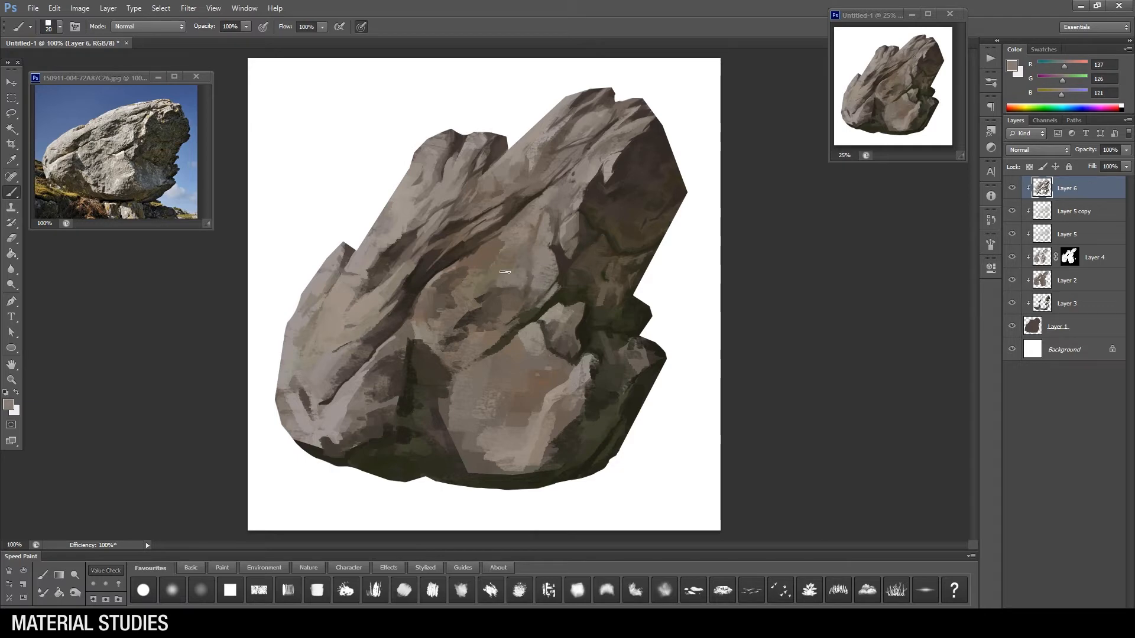
Step: Add small muted strokes over the upper central face, switching the brush tip between dabs
{"action": "left_click", "coordinate": [488, 247], "text": "alt"}
{"action": "left_click", "coordinate": [486, 250], "text": "alt"}
{"action": "right_click", "coordinate": [466, 247]}
{"action": "left_click", "coordinate": [500, 326]}
{"action": "left_click", "coordinate": [467, 250], "text": "alt"}
Step: Refine the central face's lower edge with a finer brush, from beside the small protruding rock down along the diagonal crack
{"action": "key", "text": "bracketleft"}
{"action": "left_click", "coordinate": [541, 313], "text": "alt"}
{"action": "left_click_drag", "start_coordinate": [544, 315], "coordinate": [534, 323]}
{"action": "key", "text": "bracketright"}
{"action": "left_click", "coordinate": [487, 357], "text": "alt"}
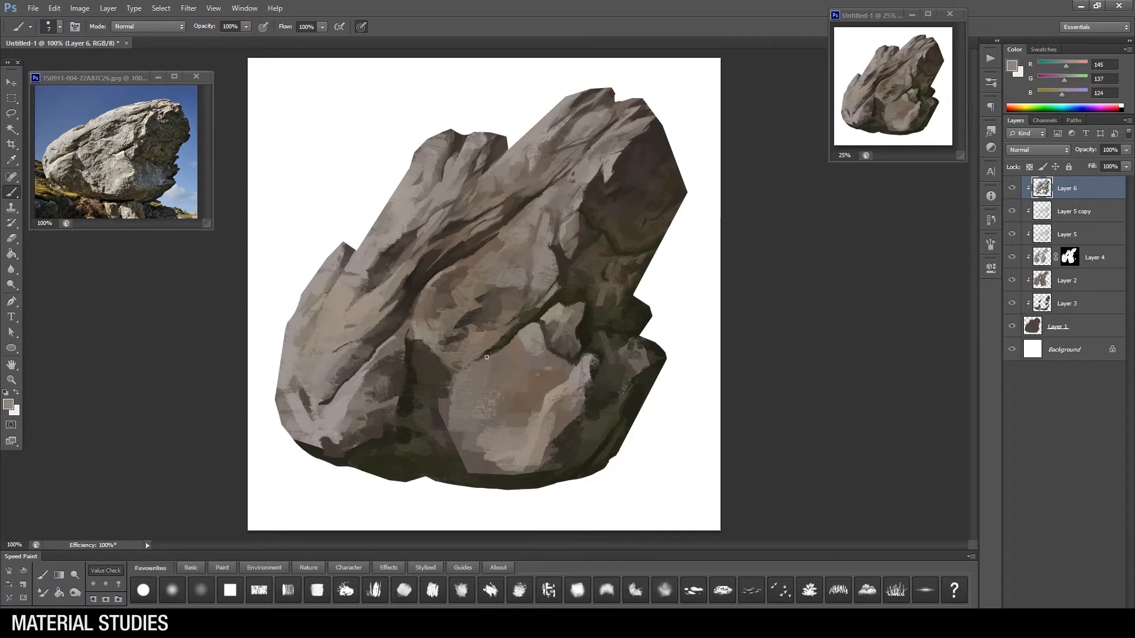
Step: Change the brush tip and paint light grey strokes down the lower central face below the diagonal crack
{"action": "right_click", "coordinate": [524, 345]}
{"action": "key", "text": "Return"}
{"action": "left_click", "coordinate": [537, 345], "text": "alt"}
{"action": "left_click_drag", "start_coordinate": [523, 346], "coordinate": [495, 398]}
{"action": "left_click", "coordinate": [513, 394], "text": "alt"}
Step: Stroke midtones across the lower central face's top and onto the lower right block's upper plane
{"action": "mouse_move", "coordinate": [551, 358]}
{"action": "left_mouse_down"}
{"action": "mouse_move", "coordinate": [535, 361]}
{"action": "mouse_move", "coordinate": [539, 376]}
{"action": "mouse_move", "coordinate": [599, 376]}
{"action": "mouse_move", "coordinate": [629, 391]}
{"action": "mouse_move", "coordinate": [650, 357]}
{"action": "mouse_move", "coordinate": [631, 359]}
{"action": "mouse_move", "coordinate": [628, 348]}
{"action": "mouse_move", "coordinate": [637, 365]}
{"action": "mouse_move", "coordinate": [616, 379]}
{"action": "mouse_move", "coordinate": [665, 361]}
{"action": "mouse_move", "coordinate": [631, 381]}
{"action": "left_mouse_up"}
{"action": "left_click", "coordinate": [546, 381], "text": "alt"}
{"action": "left_click", "coordinate": [583, 373], "text": "alt"}
{"action": "left_click", "coordinate": [614, 377], "text": "alt"}
{"action": "left_click", "coordinate": [636, 367], "text": "alt"}
{"action": "left_click", "coordinate": [638, 392], "text": "alt"}
Step: Reshape the lower right block's top plane with short strokes, alternating smaller and larger brush sizes
{"action": "key", "text": "bracketleft"}
{"action": "key", "text": "bracketleft"}
{"action": "left_click", "coordinate": [644, 343], "text": "alt"}
{"action": "left_click", "coordinate": [644, 353], "text": "alt"}
{"action": "left_click", "coordinate": [633, 345], "text": "alt"}
{"action": "key", "text": "bracketright"}
{"action": "key", "text": "bracketright"}
{"action": "left_click", "coordinate": [609, 355], "text": "alt"}
{"action": "left_click", "coordinate": [628, 358], "text": "alt"}
{"action": "left_click", "coordinate": [621, 366], "text": "alt"}
{"action": "left_click", "coordinate": [645, 344], "text": "alt"}
Step: Define the lower right block's outer edge with a long downward stroke and short strokes below its tip
{"action": "key", "text": "bracketleft"}
{"action": "left_click", "coordinate": [641, 368], "text": "alt"}
{"action": "mouse_move", "coordinate": [655, 369]}
{"action": "left_mouse_down"}
{"action": "mouse_move", "coordinate": [598, 423]}
{"action": "mouse_move", "coordinate": [583, 458]}
{"action": "left_mouse_up"}
{"action": "left_click", "coordinate": [641, 392], "text": "alt"}
{"action": "left_click", "coordinate": [632, 384], "text": "alt"}
{"action": "left_click", "coordinate": [640, 393], "text": "alt"}
{"action": "left_click", "coordinate": [633, 386], "text": "alt"}
{"action": "left_click", "coordinate": [637, 397], "text": "alt"}
Step: Darken the lower right block's shadowed side with broader strokes and blend it into the plane above
{"action": "key", "text": "bracketright"}
{"action": "left_click", "coordinate": [606, 419], "text": "alt"}
{"action": "left_click", "coordinate": [596, 435], "text": "alt"}
{"action": "left_click", "coordinate": [591, 457], "text": "alt"}
{"action": "right_click", "coordinate": [593, 454]}
{"action": "key", "text": "bracketright"}
{"action": "key", "text": "bracketright"}
{"action": "left_click", "coordinate": [601, 452]}
{"action": "left_click", "coordinate": [615, 389], "text": "alt"}
{"action": "key", "text": "bracketleft"}
{"action": "left_click", "coordinate": [604, 397], "text": "alt"}
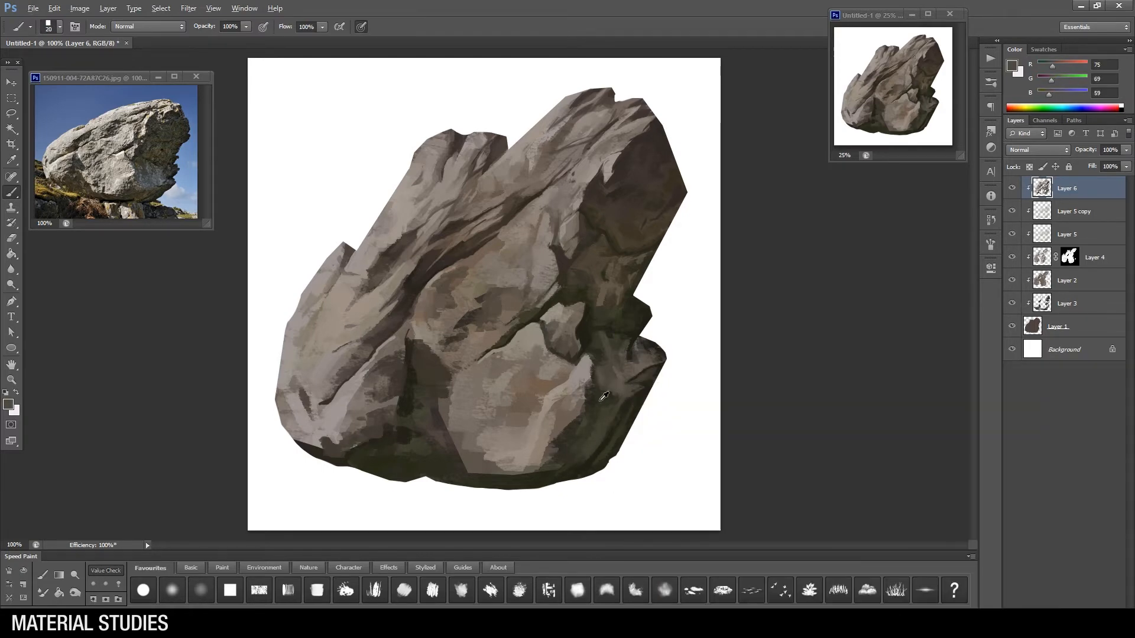
Step: Paint dark brown strokes into the shadowed right face above the small protruding rock, varying the brush size
{"action": "key", "text": "bracketleft"}
{"action": "left_click", "coordinate": [596, 282], "text": "alt"}
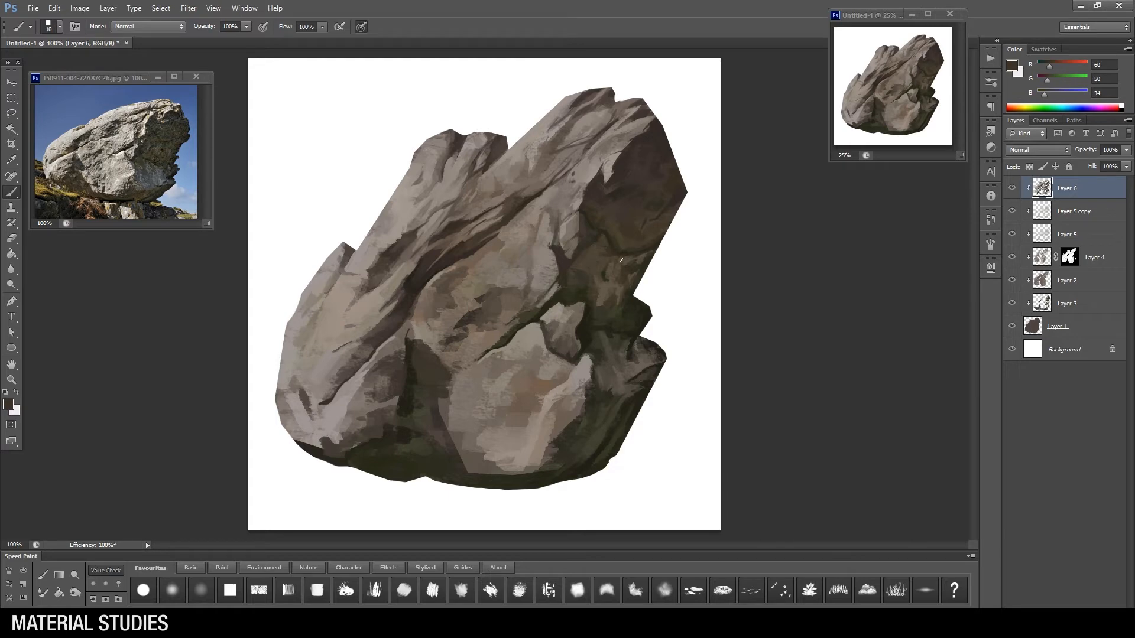
{"action": "key", "text": "bracketright"}
{"action": "key", "text": "bracketright"}
{"action": "key", "text": "bracketright"}
{"action": "left_click", "coordinate": [595, 254], "text": "alt"}
Step: Enlarge the brush and stroke along the lower central face's right edge where it turns into shadow
{"action": "key", "text": "bracketright"}
{"action": "key", "text": "bracketright"}
{"action": "key", "text": "bracketright"}
{"action": "left_click", "coordinate": [585, 434], "text": "alt"}
{"action": "left_click", "coordinate": [560, 447], "text": "alt"}
{"action": "left_click", "coordinate": [582, 431], "text": "alt"}
Step: Adjust the brush size for broader blending on the lower central face
{"action": "key", "text": "bracketright"}
{"action": "key", "text": "bracketright"}
{"action": "key", "text": "bracketright"}
{"action": "key", "text": "bracketright"}
{"action": "key", "text": "bracketright"}
{"action": "key", "text": "bracketright"}
{"action": "key", "text": "bracketright"}
{"action": "right_click", "coordinate": [644, 399]}
{"action": "key", "text": "Escape"}
{"action": "key", "text": "bracketleft"}
{"action": "key", "text": "bracketleft"}
{"action": "key", "text": "bracketleft"}
{"action": "key", "text": "bracketleft"}
{"action": "key", "text": "bracketleft"}
Step: Break up the light ridge on the lower central face with textured strokes reaching across toward its left side
{"action": "left_click", "coordinate": [602, 419], "text": "alt"}
{"action": "left_click", "coordinate": [574, 440], "text": "alt"}
{"action": "left_click", "coordinate": [552, 429], "text": "alt"}
{"action": "mouse_move", "coordinate": [579, 408]}
{"action": "left_mouse_down"}
{"action": "mouse_move", "coordinate": [480, 481]}
{"action": "mouse_move", "coordinate": [552, 443]}
{"action": "mouse_move", "coordinate": [546, 470]}
{"action": "mouse_move", "coordinate": [532, 470]}
{"action": "mouse_move", "coordinate": [538, 432]}
{"action": "mouse_move", "coordinate": [565, 386]}
{"action": "mouse_move", "coordinate": [508, 450]}
{"action": "mouse_move", "coordinate": [526, 443]}
{"action": "mouse_move", "coordinate": [488, 444]}
{"action": "mouse_move", "coordinate": [499, 451]}
{"action": "mouse_move", "coordinate": [445, 389]}
{"action": "mouse_move", "coordinate": [469, 416]}
{"action": "mouse_move", "coordinate": [455, 448]}
{"action": "mouse_move", "coordinate": [473, 434]}
{"action": "mouse_move", "coordinate": [448, 417]}
{"action": "mouse_move", "coordinate": [497, 399]}
{"action": "mouse_move", "coordinate": [388, 374]}
{"action": "mouse_move", "coordinate": [477, 415]}
{"action": "left_mouse_up"}
{"action": "left_click", "coordinate": [547, 452], "text": "alt"}
{"action": "left_click", "coordinate": [550, 408], "text": "alt"}
Step: Reduce the brush and add small strokes near the lower central face's bottom edge
{"action": "key", "text": "bracketleft"}
Step: Work small strokes from below the diagonal crack down the lower central face's left edge
{"action": "key", "text": "bracketleft"}
{"action": "key", "text": "bracketleft"}
{"action": "left_click", "coordinate": [495, 458], "text": "alt"}
{"action": "left_click", "coordinate": [499, 452], "text": "alt"}
Step: Blend midtones across the middle of the lower central face with a larger brush
{"action": "key", "text": "bracketright"}
{"action": "key", "text": "bracketright"}
{"action": "left_click", "coordinate": [445, 408], "text": "alt"}
{"action": "left_click", "coordinate": [502, 414], "text": "alt"}
{"action": "left_click", "coordinate": [514, 411], "text": "alt"}
{"action": "left_click", "coordinate": [503, 393], "text": "alt"}
{"action": "key", "text": "bracketleft"}
{"action": "left_click", "coordinate": [503, 350], "text": "alt"}
{"action": "left_click", "coordinate": [476, 384], "text": "alt"}
{"action": "left_click", "coordinate": [455, 390], "text": "alt"}
{"action": "left_click", "coordinate": [440, 399], "text": "alt"}
Step: Enlarge the brush and soften the lower central face's bottom left corner into the dark shadow
{"action": "key", "text": "bracketright"}
{"action": "key", "text": "bracketright"}
{"action": "left_click", "coordinate": [494, 402], "text": "alt"}
{"action": "left_click", "coordinate": [456, 444], "text": "alt"}
{"action": "left_click", "coordinate": [454, 464], "text": "alt"}
{"action": "mouse_move", "coordinate": [462, 457]}
{"action": "left_mouse_down"}
{"action": "mouse_move", "coordinate": [471, 471]}
{"action": "mouse_move", "coordinate": [473, 448]}
{"action": "left_mouse_up"}
Step: Switch the brush tip and paint a dark notch with shadow strokes into the lower central face's bottom edge
{"action": "right_click", "coordinate": [473, 457]}
{"action": "double_click", "coordinate": [576, 430]}
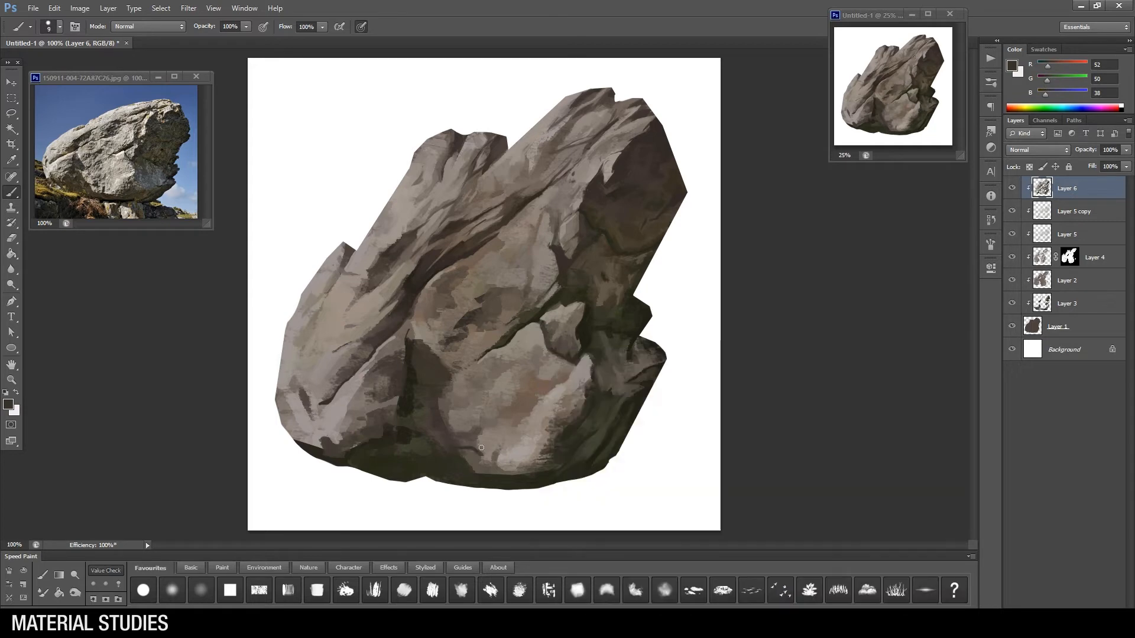
{"action": "right_click", "coordinate": [541, 392]}
{"action": "double_click", "coordinate": [666, 393]}
{"action": "left_click", "coordinate": [475, 447], "text": "alt"}
{"action": "mouse_move", "coordinate": [495, 463]}
{"action": "left_mouse_down"}
{"action": "mouse_move", "coordinate": [502, 448]}
{"action": "mouse_move", "coordinate": [514, 469]}
{"action": "mouse_move", "coordinate": [470, 466]}
{"action": "left_mouse_up"}
{"action": "left_click", "coordinate": [498, 472], "text": "alt"}
{"action": "key", "text": "bracketright"}
{"action": "key", "text": "bracketright"}
{"action": "left_click", "coordinate": [486, 469], "text": "alt"}
{"action": "left_click", "coordinate": [473, 451], "text": "alt"}
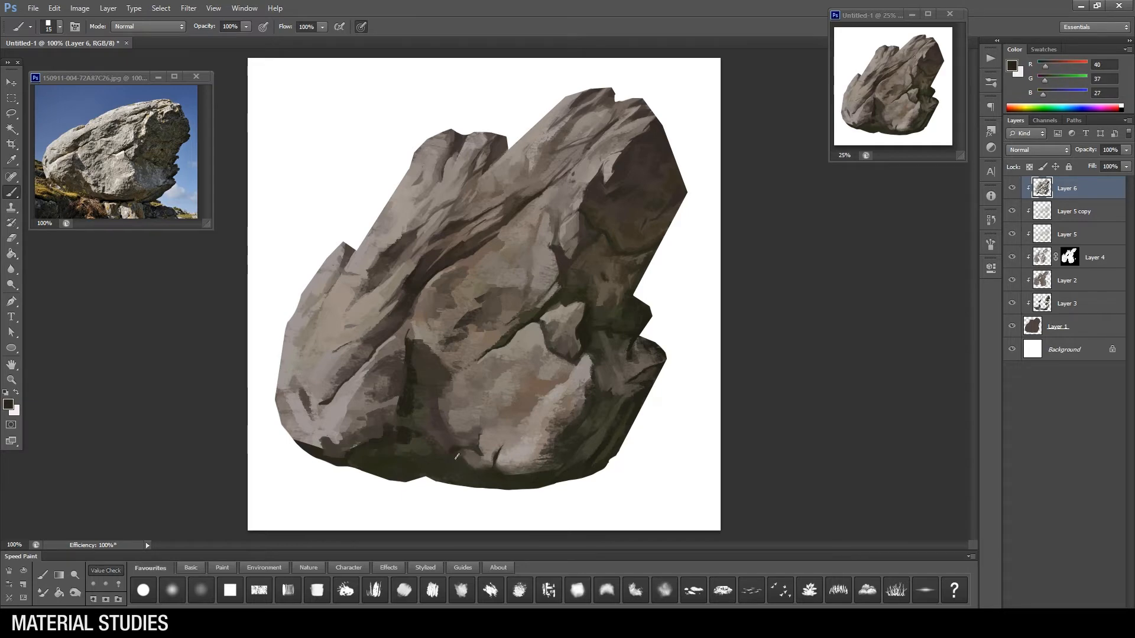
Step: Rework the dark recess left of the lower central face with short strokes, changing the brush tip partway
{"action": "mouse_move", "coordinate": [424, 393]}
{"action": "left_mouse_down"}
{"action": "mouse_move", "coordinate": [456, 411]}
{"action": "mouse_move", "coordinate": [420, 384]}
{"action": "mouse_move", "coordinate": [561, 375]}
{"action": "mouse_move", "coordinate": [439, 382]}
{"action": "left_mouse_up"}
{"action": "left_click", "coordinate": [448, 406], "text": "alt"}
{"action": "left_click", "coordinate": [417, 378], "text": "alt"}
{"action": "left_click", "coordinate": [435, 392], "text": "alt"}
{"action": "right_click", "coordinate": [567, 346]}
{"action": "left_click", "coordinate": [594, 377]}
{"action": "left_click", "coordinate": [444, 374], "text": "alt"}
{"action": "left_click", "coordinate": [436, 375], "text": "alt"}
Step: Refine the lower left block's peak and upper edge with light grey strokes, using a progressively smaller brush
{"action": "key", "text": "bracketright"}
{"action": "left_click", "coordinate": [389, 341], "text": "alt"}
{"action": "key", "text": "bracketleft"}
{"action": "key", "text": "bracketleft"}
{"action": "left_click", "coordinate": [386, 355], "text": "alt"}
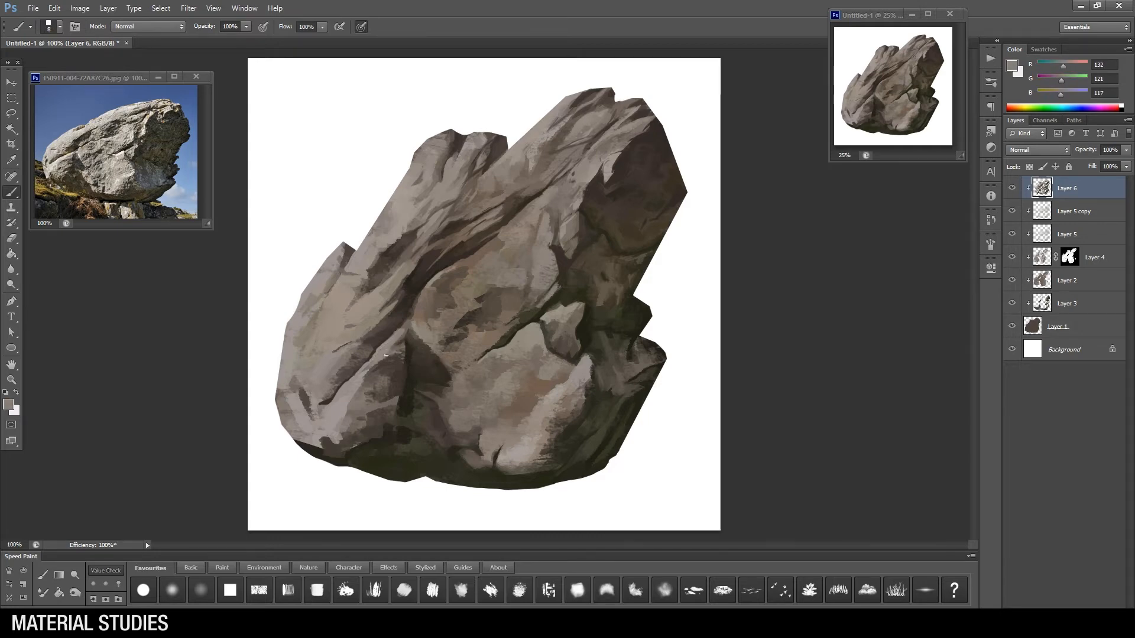
{"action": "left_click", "coordinate": [409, 341], "text": "alt"}
{"action": "key", "text": "bracketleft"}
{"action": "left_click", "coordinate": [372, 385], "text": "alt"}
Step: Change the brush tip and carve curved strokes across the lower left block's upper plane beside the recess
{"action": "mouse_move", "coordinate": [360, 390]}
{"action": "left_mouse_down"}
{"action": "mouse_move", "coordinate": [391, 373]}
{"action": "mouse_move", "coordinate": [375, 386]}
{"action": "left_mouse_up"}
{"action": "left_click", "coordinate": [392, 377], "text": "alt"}
{"action": "right_click", "coordinate": [474, 381]}
{"action": "left_click", "coordinate": [455, 390]}
{"action": "key", "text": "bracketright"}
{"action": "key", "text": "bracketright"}
{"action": "left_click", "coordinate": [409, 376], "text": "alt"}
{"action": "mouse_move", "coordinate": [409, 365]}
{"action": "left_mouse_down"}
{"action": "mouse_move", "coordinate": [383, 425]}
{"action": "mouse_move", "coordinate": [359, 441]}
{"action": "mouse_move", "coordinate": [350, 404]}
{"action": "mouse_move", "coordinate": [395, 390]}
{"action": "left_mouse_up"}
{"action": "left_click", "coordinate": [373, 409], "text": "alt"}
Step: Model the lower left block's lower planes with larger curved strokes toward its base and left side
{"action": "left_click", "coordinate": [405, 401], "text": "alt"}
{"action": "key", "text": "bracketright"}
{"action": "key", "text": "bracketright"}
{"action": "key", "text": "bracketright"}
{"action": "left_click", "coordinate": [388, 415], "text": "alt"}
{"action": "left_click", "coordinate": [371, 434], "text": "alt"}
{"action": "key", "text": "bracketleft"}
{"action": "left_click", "coordinate": [386, 435], "text": "alt"}
{"action": "left_click", "coordinate": [360, 429], "text": "alt"}
{"action": "left_click", "coordinate": [349, 403], "text": "alt"}
Step: Switch to another brush tip, enlarge it and soften the lower left block's edge against the recess
{"action": "right_click", "coordinate": [434, 354]}
{"action": "left_click", "coordinate": [452, 378]}
{"action": "key", "text": "bracketright"}
{"action": "key", "text": "bracketright"}
{"action": "key", "text": "bracketright"}
{"action": "left_click", "coordinate": [403, 383], "text": "alt"}
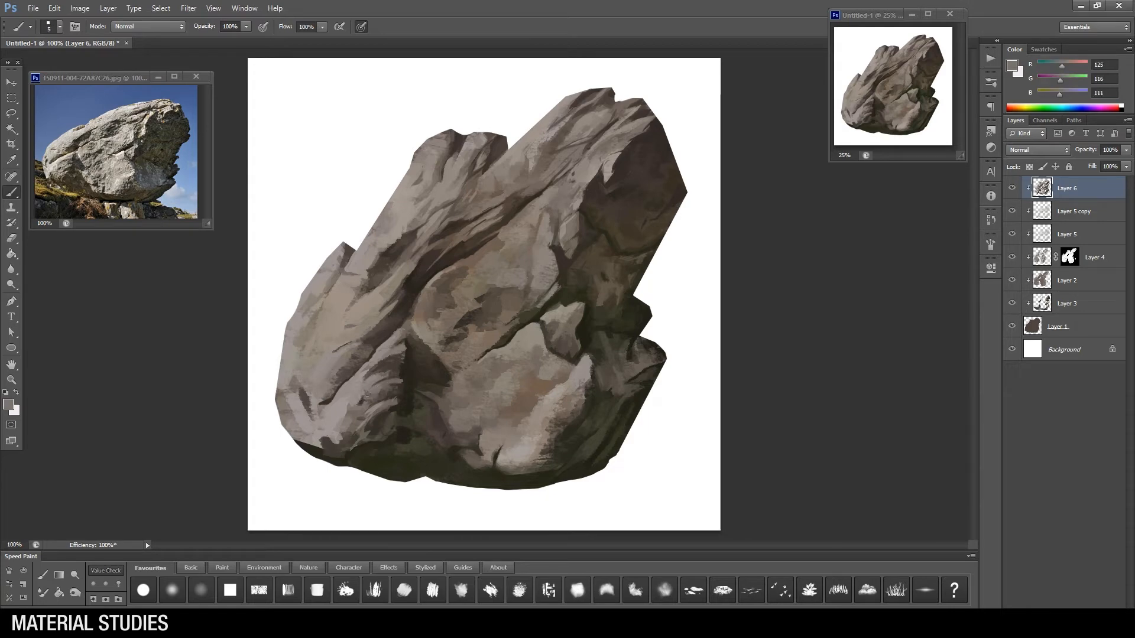
Step: Paint downward and short sideways strokes on the lower left block's outer plane near the rock's base
{"action": "mouse_move", "coordinate": [351, 408]}
{"action": "left_mouse_down"}
{"action": "mouse_move", "coordinate": [334, 423]}
{"action": "mouse_move", "coordinate": [340, 443]}
{"action": "left_mouse_up"}
{"action": "left_click", "coordinate": [336, 442], "text": "alt"}
{"action": "left_click", "coordinate": [331, 421], "text": "alt"}
{"action": "mouse_move", "coordinate": [340, 423]}
{"action": "left_mouse_down"}
{"action": "mouse_move", "coordinate": [330, 436]}
{"action": "mouse_move", "coordinate": [326, 424]}
{"action": "left_mouse_up"}
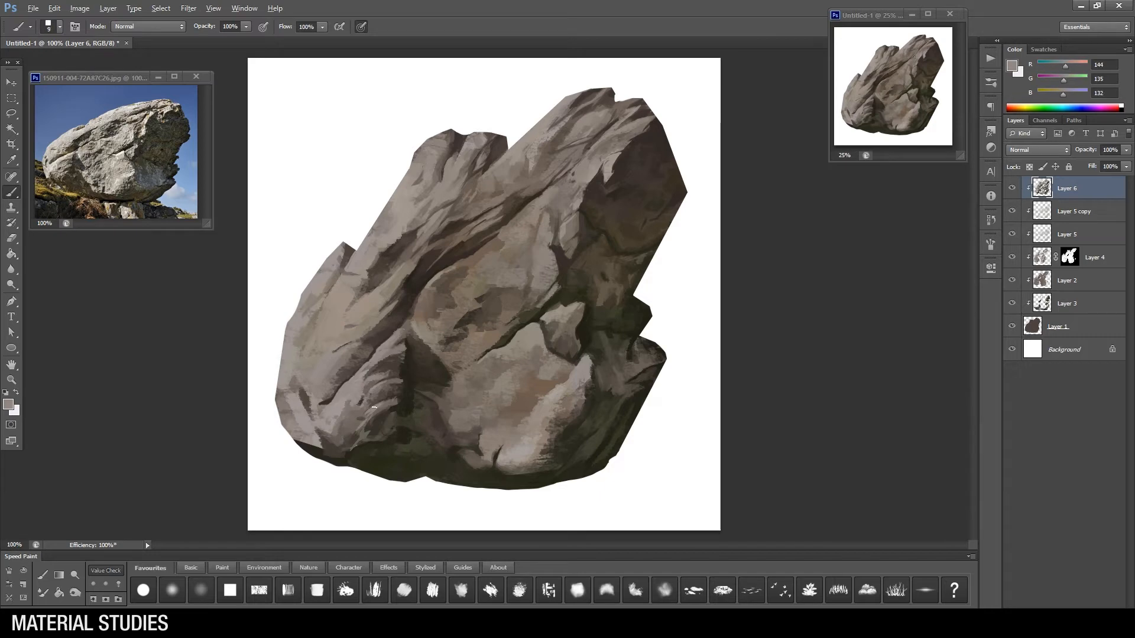
Step: Change the brush tip and darken the recess along the lower left block's inner edge
{"action": "left_click", "coordinate": [405, 411], "text": "alt"}
{"action": "right_click", "coordinate": [523, 379]}
{"action": "left_click", "coordinate": [559, 428]}
{"action": "left_click", "coordinate": [402, 378]}
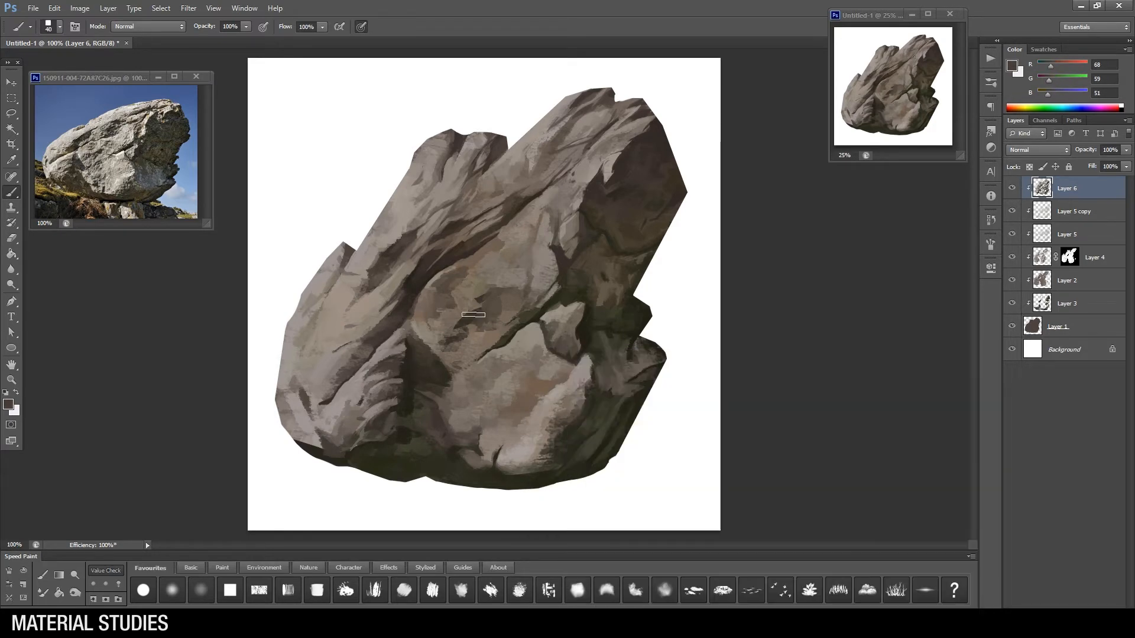
Step: Refine the dark edge of the hollow in the middle of the central face with small strokes
{"action": "left_click", "coordinate": [470, 319], "text": "alt"}
{"action": "key", "text": "bracketleft"}
{"action": "key", "text": "bracketleft"}
{"action": "key", "text": "bracketleft"}
{"action": "key", "text": "bracketleft"}
{"action": "left_click", "coordinate": [464, 324], "text": "alt"}
{"action": "key", "text": "bracketright"}
{"action": "key", "text": "bracketright"}
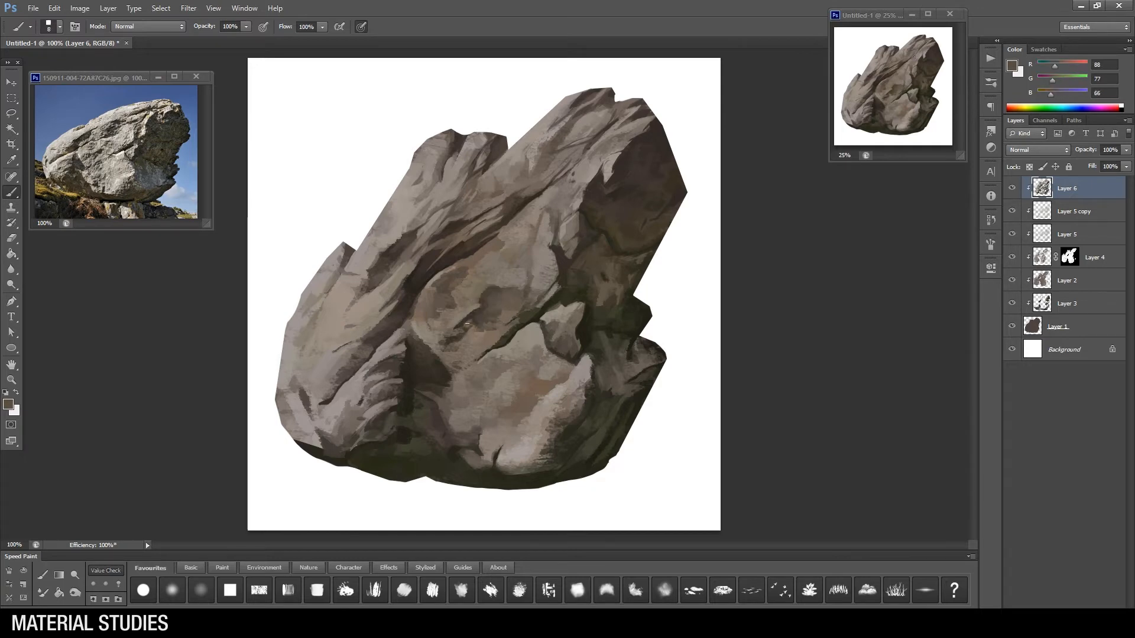
Step: Model the central face below the hollow with sampled brown tones, down toward the crack above the lower block
{"action": "left_click", "coordinate": [466, 319], "text": "alt"}
{"action": "key", "text": "bracketleft"}
{"action": "left_click", "coordinate": [450, 359], "text": "alt"}
{"action": "left_click", "coordinate": [469, 365], "text": "alt"}
{"action": "key", "text": "bracketright"}
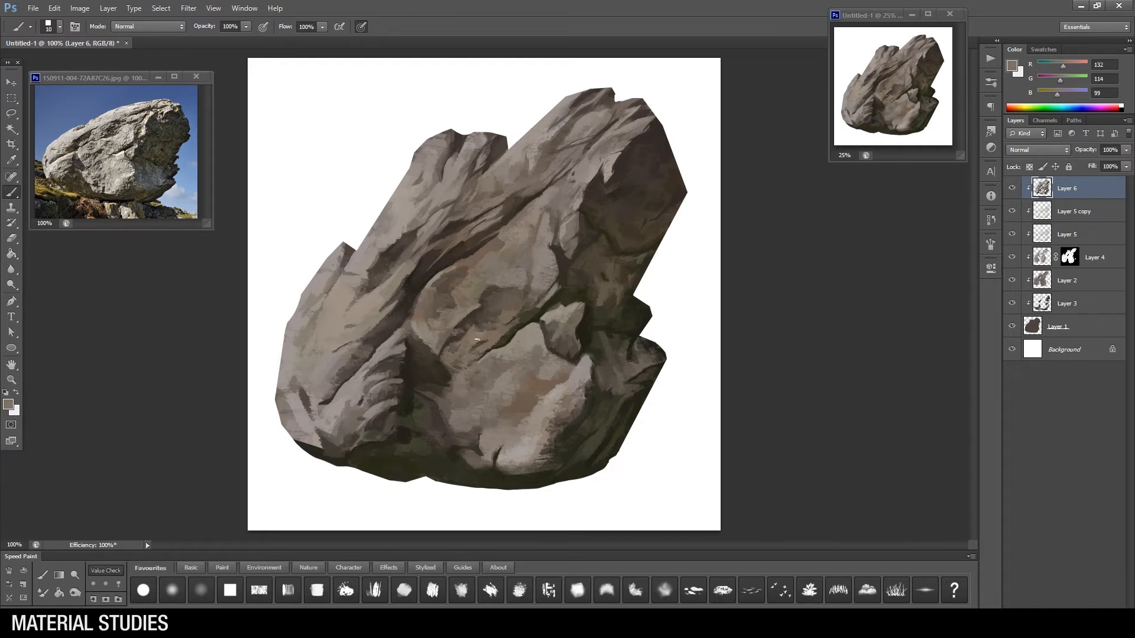
Step: Paint dark tones down the recess between the lower left block and the lower central block
{"action": "left_click", "coordinate": [431, 416], "text": "alt"}
{"action": "key", "text": "bracketleft"}
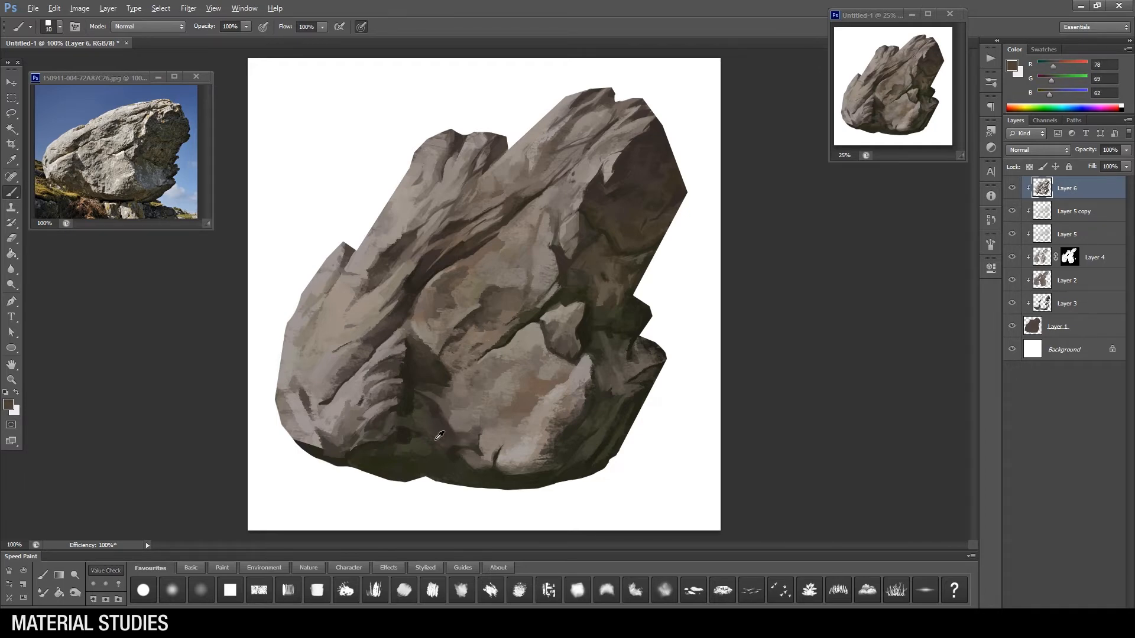
{"action": "left_click", "coordinate": [410, 422], "text": "alt"}
{"action": "left_click", "coordinate": [439, 429], "text": "alt"}
{"action": "key", "text": "bracketright"}
{"action": "left_click", "coordinate": [428, 408], "text": "alt"}
{"action": "left_click", "coordinate": [415, 423], "text": "alt"}
{"action": "key", "text": "bracketright"}
{"action": "left_click_drag", "start_coordinate": [399, 419], "coordinate": [390, 431]}
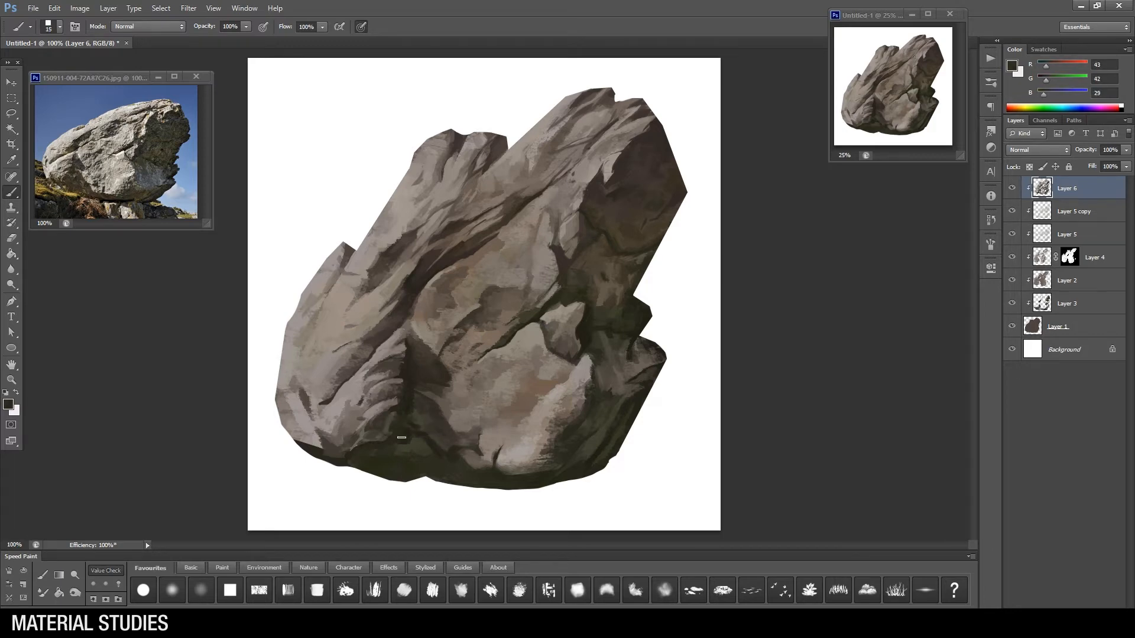
Step: Switch to another brush tip and shape the shadowed base directly below the recess
{"action": "key", "text": "bracketleft"}
{"action": "left_click", "coordinate": [425, 451], "text": "alt"}
{"action": "left_click", "coordinate": [437, 442], "text": "alt"}
{"action": "left_click", "coordinate": [437, 442], "text": "alt"}
{"action": "right_click", "coordinate": [480, 467]}
{"action": "double_click", "coordinate": [675, 600]}
{"action": "left_click_drag", "start_coordinate": [427, 444], "coordinate": [438, 454]}
{"action": "left_click", "coordinate": [435, 449], "text": "alt"}
Step: Extend the dark tones along the rock's bottom edge toward the underside of the lower left block
{"action": "key", "text": "bracketleft"}
{"action": "key", "text": "bracketleft"}
{"action": "left_click", "coordinate": [444, 477], "text": "alt"}
{"action": "key", "text": "bracketright"}
{"action": "left_click", "coordinate": [396, 454], "text": "alt"}
{"action": "left_click", "coordinate": [347, 444], "text": "alt"}
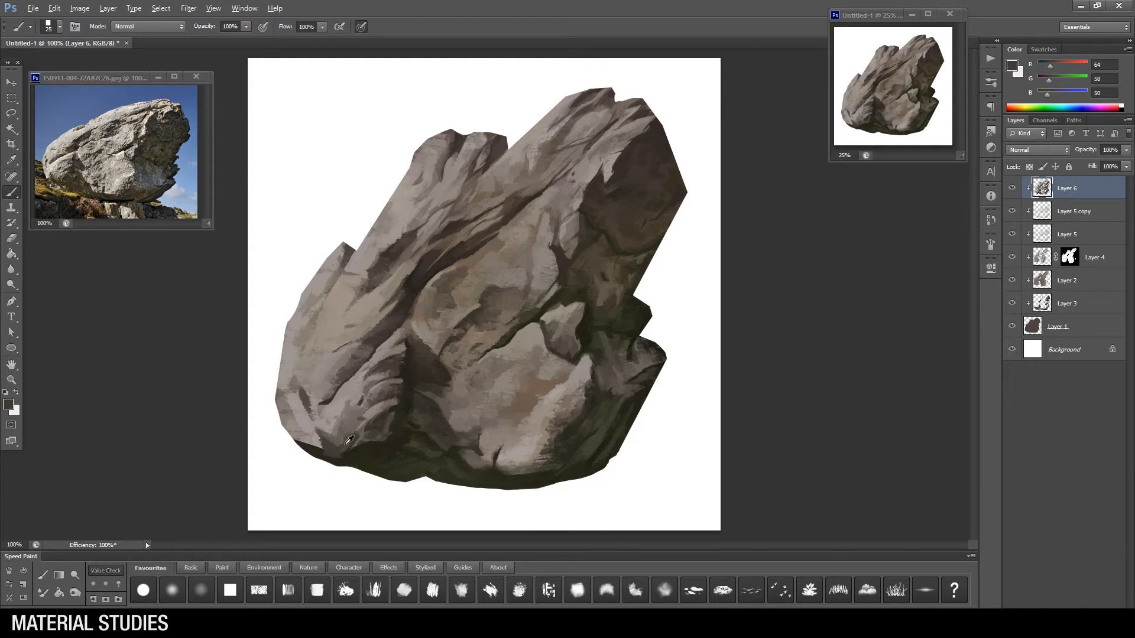
Step: Change the brush and carve small dark notches into the lower left block's bottom corner
{"action": "left_click", "coordinate": [348, 430], "text": "alt"}
{"action": "right_click", "coordinate": [341, 422]}
{"action": "left_click", "coordinate": [331, 437]}
{"action": "left_click", "coordinate": [325, 442], "text": "alt"}
{"action": "key", "text": "bracketleft"}
{"action": "key", "text": "bracketleft"}
{"action": "key", "text": "bracketleft"}
{"action": "key", "text": "bracketleft"}
{"action": "left_click_drag", "start_coordinate": [317, 430], "coordinate": [323, 444]}
{"action": "left_click", "coordinate": [322, 438], "text": "alt"}
{"action": "left_click", "coordinate": [308, 442], "text": "alt"}
Step: Paint short dark cracks into the outer left plane above the lower left corner
{"action": "left_click", "coordinate": [291, 410], "text": "alt"}
{"action": "mouse_move", "coordinate": [290, 407]}
{"action": "left_mouse_down"}
{"action": "mouse_move", "coordinate": [283, 391]}
{"action": "mouse_move", "coordinate": [293, 385]}
{"action": "mouse_move", "coordinate": [321, 404]}
{"action": "left_mouse_up"}
{"action": "left_click", "coordinate": [304, 395], "text": "alt"}
{"action": "key", "text": "bracketleft"}
{"action": "key", "text": "bracketleft"}
{"action": "left_click", "coordinate": [299, 405], "text": "alt"}
{"action": "left_click", "coordinate": [315, 401], "text": "alt"}
{"action": "left_click", "coordinate": [342, 383], "text": "alt"}
Step: Enlarge the brush and vary the tones on the broad left plane above the lower left block
{"action": "key", "text": "bracketright"}
{"action": "key", "text": "bracketright"}
{"action": "left_click", "coordinate": [339, 335], "text": "alt"}
{"action": "left_click", "coordinate": [317, 339], "text": "alt"}
Step: Sharpen the curved folds of the lower left block with dark accents and light gray strokes
{"action": "left_click", "coordinate": [405, 376], "text": "alt"}
{"action": "left_click", "coordinate": [385, 387], "text": "alt"}
{"action": "left_click", "coordinate": [405, 400], "text": "alt"}
{"action": "mouse_move", "coordinate": [388, 386]}
{"action": "left_mouse_down"}
{"action": "mouse_move", "coordinate": [402, 382]}
{"action": "mouse_move", "coordinate": [371, 419]}
{"action": "left_mouse_up"}
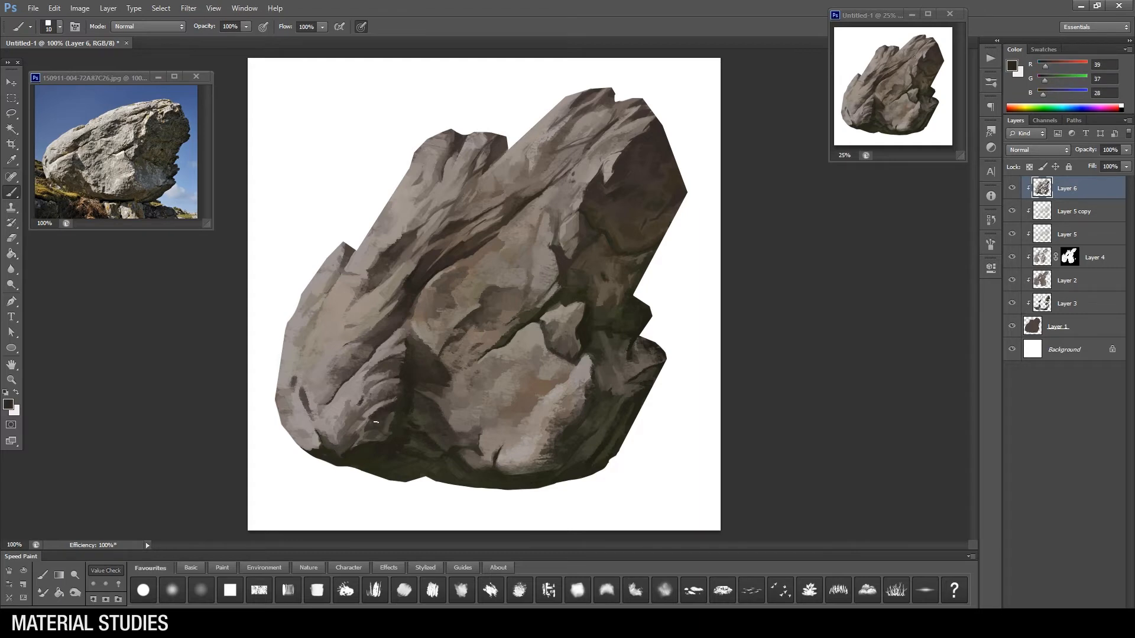
{"action": "left_click", "coordinate": [387, 390], "text": "alt"}
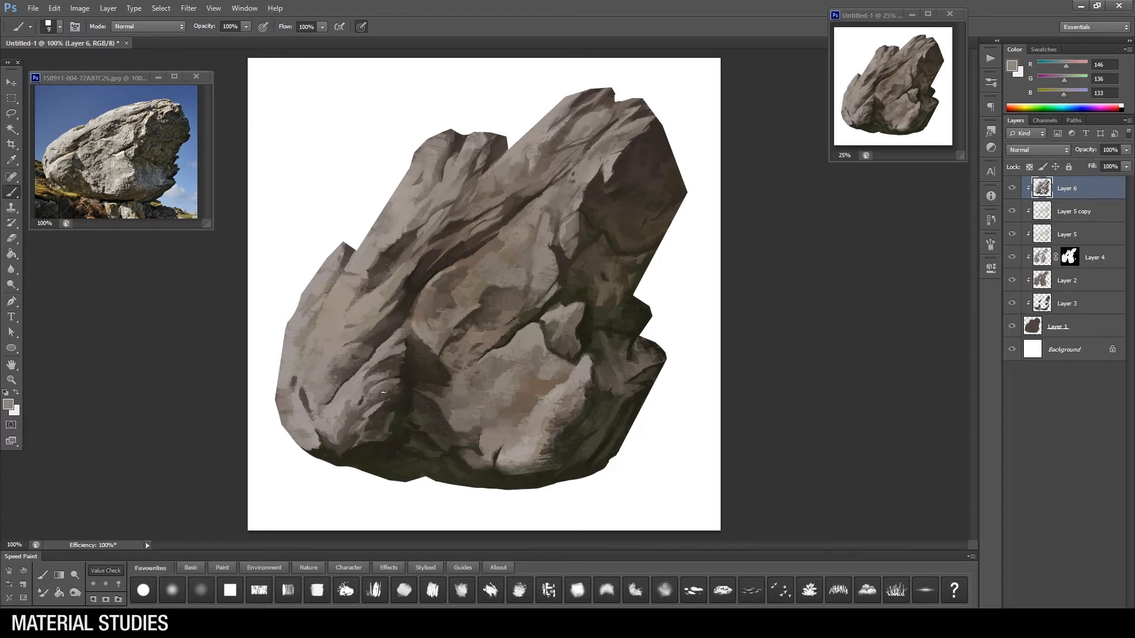
Step: Touch up the central face and the recess shadow, and zoom to check the rock
{"action": "left_click", "coordinate": [486, 293], "text": "alt"}
{"action": "left_click", "coordinate": [407, 401], "text": "alt"}
{"action": "key", "text": "ctrl+space"}
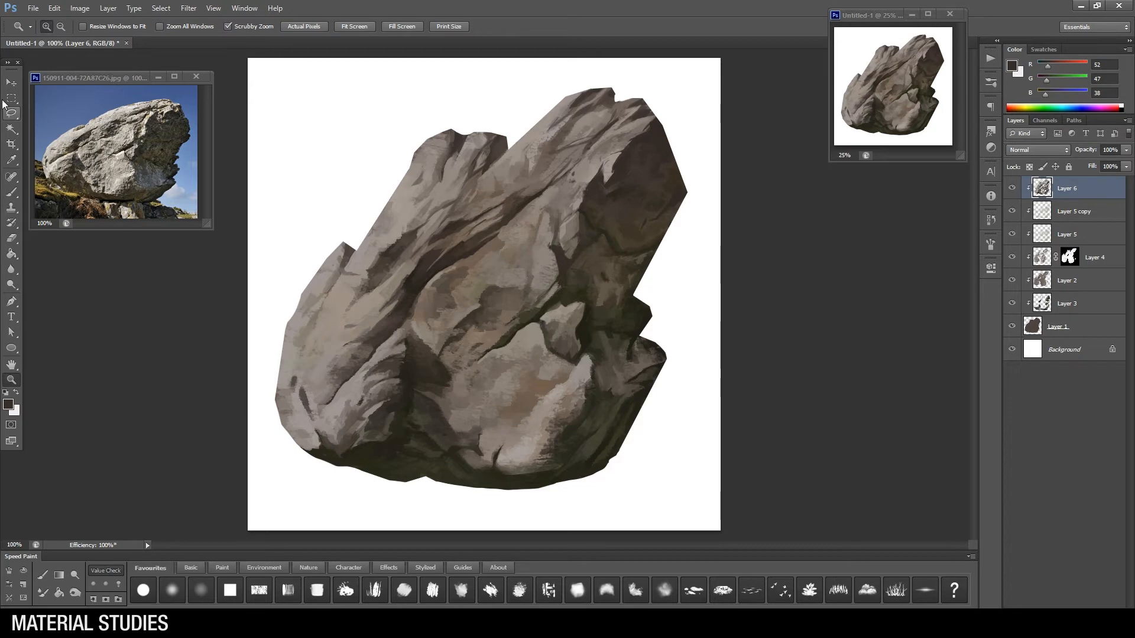
{"action": "left_click", "coordinate": [586, 310], "text": "ctrl+alt"}
{"action": "left_click", "coordinate": [585, 310], "text": "ctrl"}
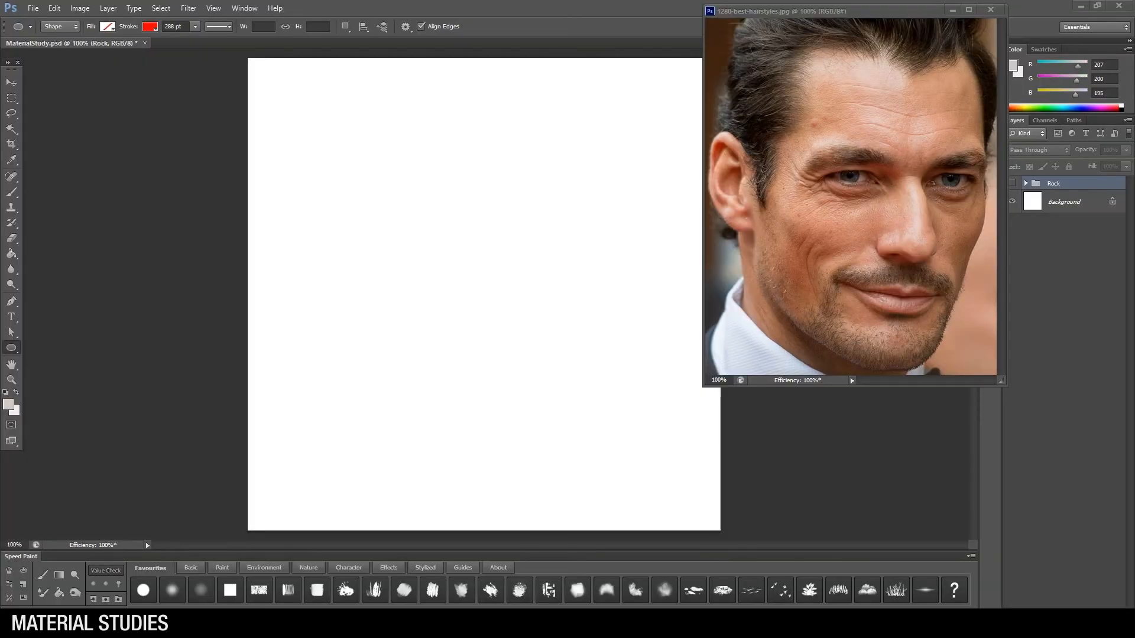
Step: Draw a circle about 631 px wide and centre it on the white canvas
{"action": "left_click_drag", "start_coordinate": [338, 138], "coordinate": [822, 510]}
{"action": "key", "text": "v"}
{"action": "left_click_drag", "start_coordinate": [623, 271], "coordinate": [591, 244]}
{"action": "left_click", "coordinate": [1065, 224], "text": "ctrl"}
{"action": "left_click", "coordinate": [296, 27]}
{"action": "left_click", "coordinate": [248, 26]}
{"action": "left_click", "coordinate": [1064, 188]}
Step: Fill the circle with a light orange swatch and remove its stroke
{"action": "left_click", "coordinate": [12, 332]}
{"action": "left_click", "coordinate": [62, 27]}
{"action": "left_click", "coordinate": [27, 109]}
{"action": "left_click", "coordinate": [105, 26]}
{"action": "left_click", "coordinate": [55, 49]}
{"action": "left_click", "coordinate": [40, 348]}
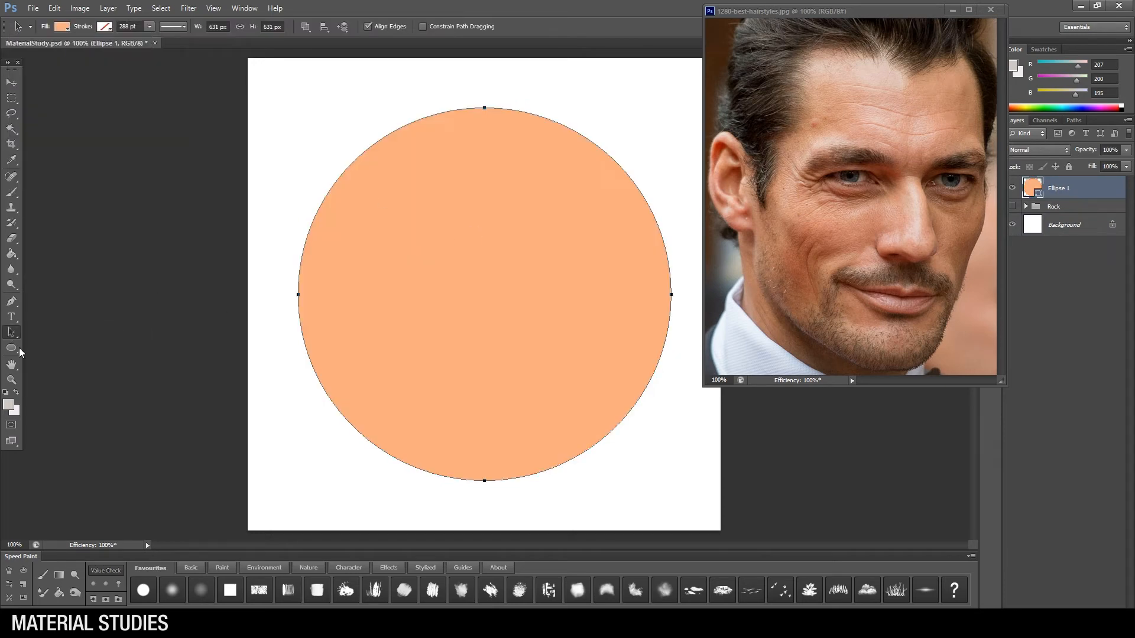
Step: Change the circle's fill to a muted skin orange of about #e9a47c, judged against the portrait reference
{"action": "left_click", "coordinate": [61, 28]}
{"action": "left_click", "coordinate": [135, 50]}
{"action": "left_click_drag", "start_coordinate": [862, 281], "coordinate": [701, 369]}
{"action": "left_click_drag", "start_coordinate": [642, 405], "coordinate": [643, 407]}
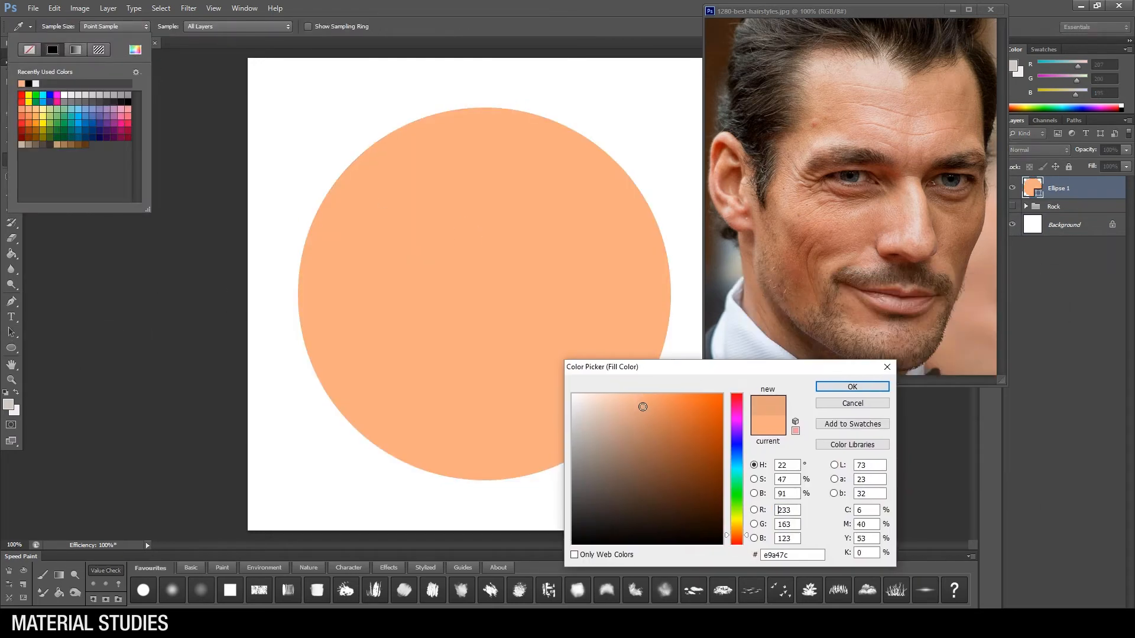
{"action": "left_click", "coordinate": [851, 386]}
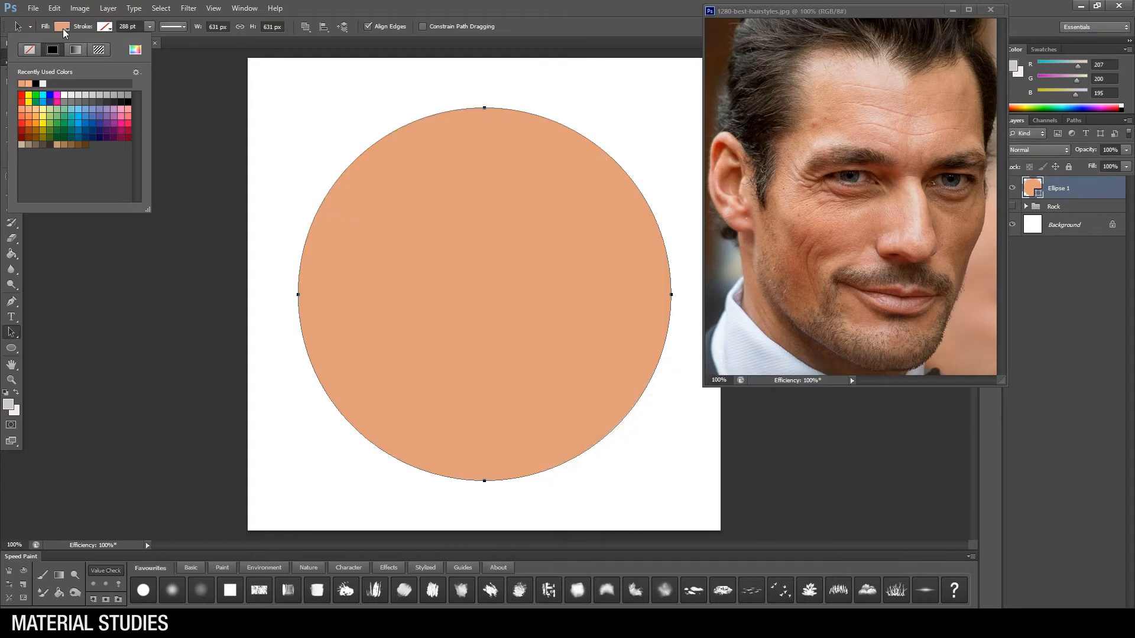
Step: Add a new layer clipped to the circle, choose a soft round brush and set the foreground colour to #c67b52
{"action": "left_click", "coordinate": [1076, 570]}
{"action": "key", "text": "ctrl+alt+shift+n"}
{"action": "key", "text": "ctrl+alt+g"}
{"action": "key", "text": "b"}
{"action": "right_click", "coordinate": [515, 299]}
{"action": "left_click", "coordinate": [201, 590]}
{"action": "key", "text": "bracketleft"}
{"action": "left_click", "coordinate": [8, 405]}
{"action": "left_click", "coordinate": [654, 425]}
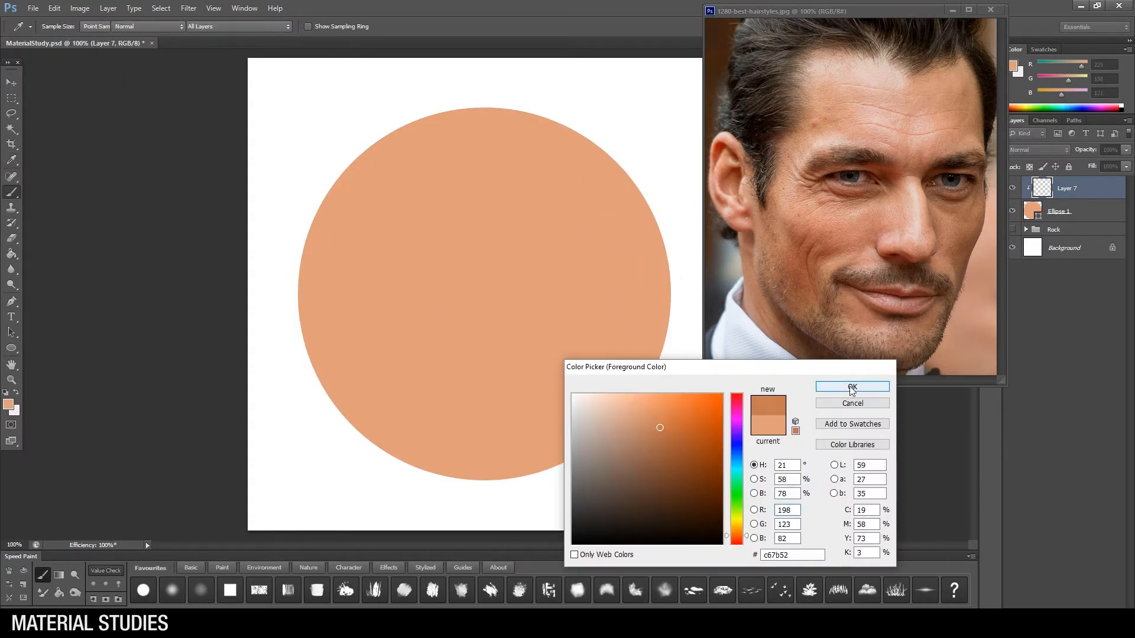
{"action": "left_click", "coordinate": [851, 387]}
Step: Try shading the circle's right and lower sides in the darker orange and pick a lighter skin tone for highlights
{"action": "key", "text": "bracketright"}
{"action": "key", "text": "bracketright"}
{"action": "left_click_drag", "start_coordinate": [634, 204], "coordinate": [538, 443]}
{"action": "key", "text": "bracketleft"}
{"action": "key", "text": "bracketleft"}
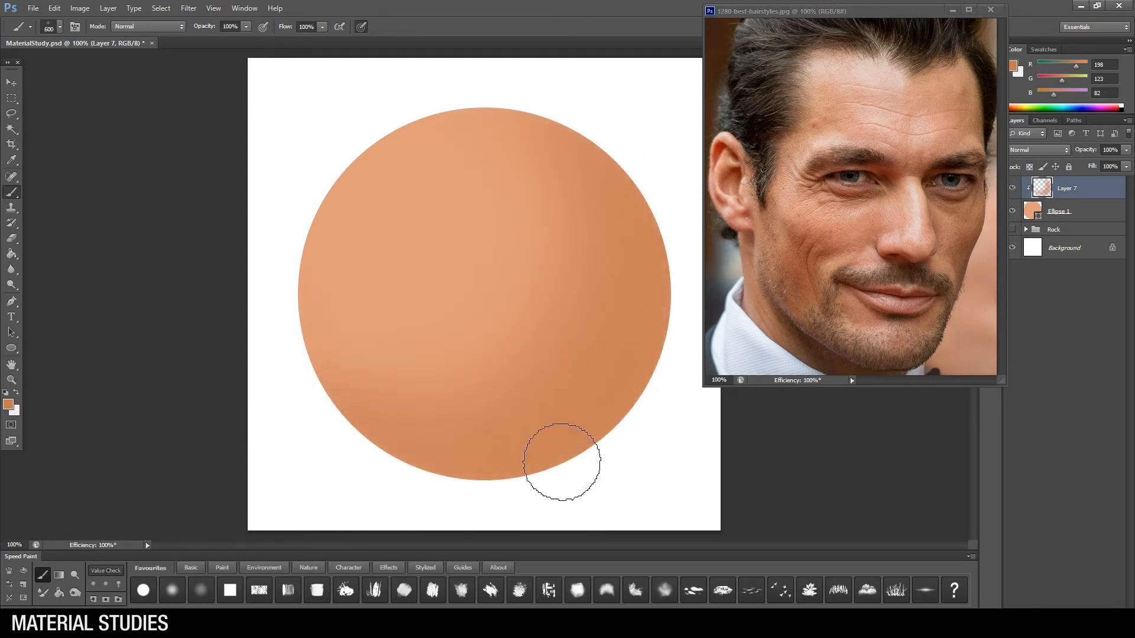
{"action": "left_click", "coordinate": [8, 404]}
{"action": "left_click", "coordinate": [622, 414]}
{"action": "left_click", "coordinate": [851, 386]}
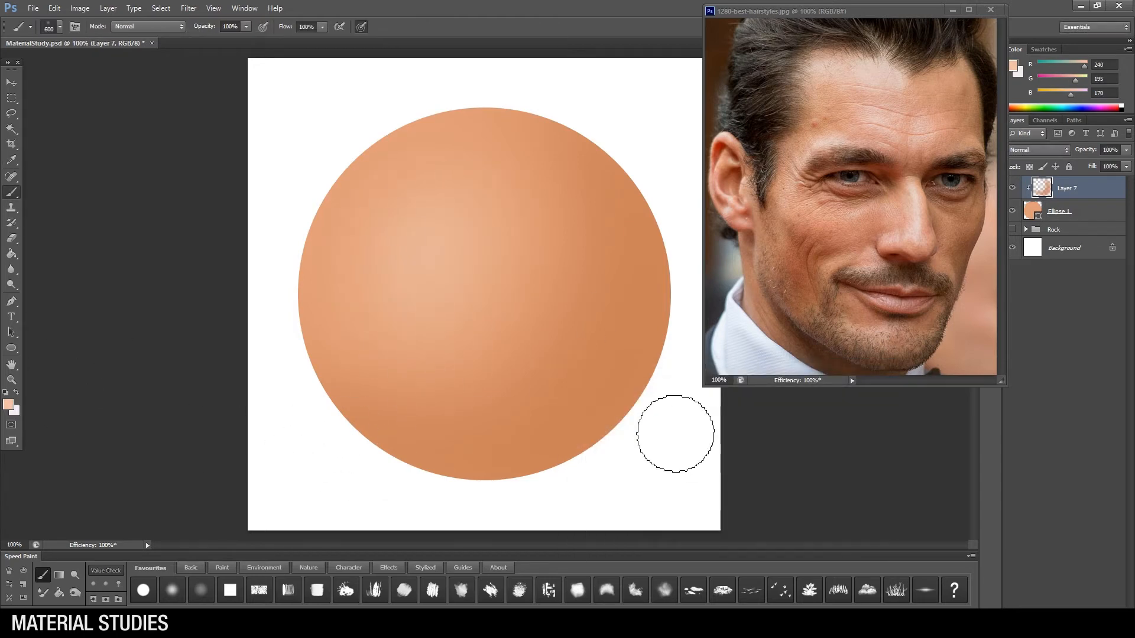
{"action": "key", "text": "z"}
{"action": "left_click", "coordinate": [561, 293], "text": "alt"}
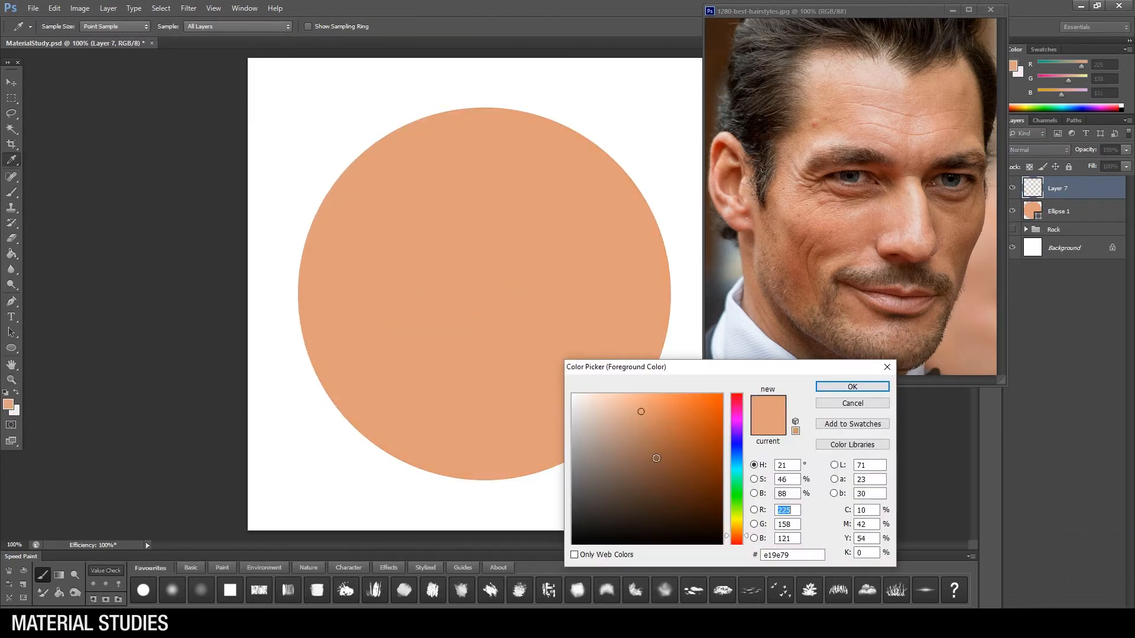
Step: Set the foreground to a grayish brown (RGB 140, 115, 101), switch the layer to Multiply and clip it to the circle
{"action": "left_click_drag", "start_coordinate": [618, 459], "coordinate": [613, 462]}
{"action": "left_click", "coordinate": [851, 387]}
{"action": "left_click", "coordinate": [1051, 150]}
{"action": "left_click", "coordinate": [1047, 196]}
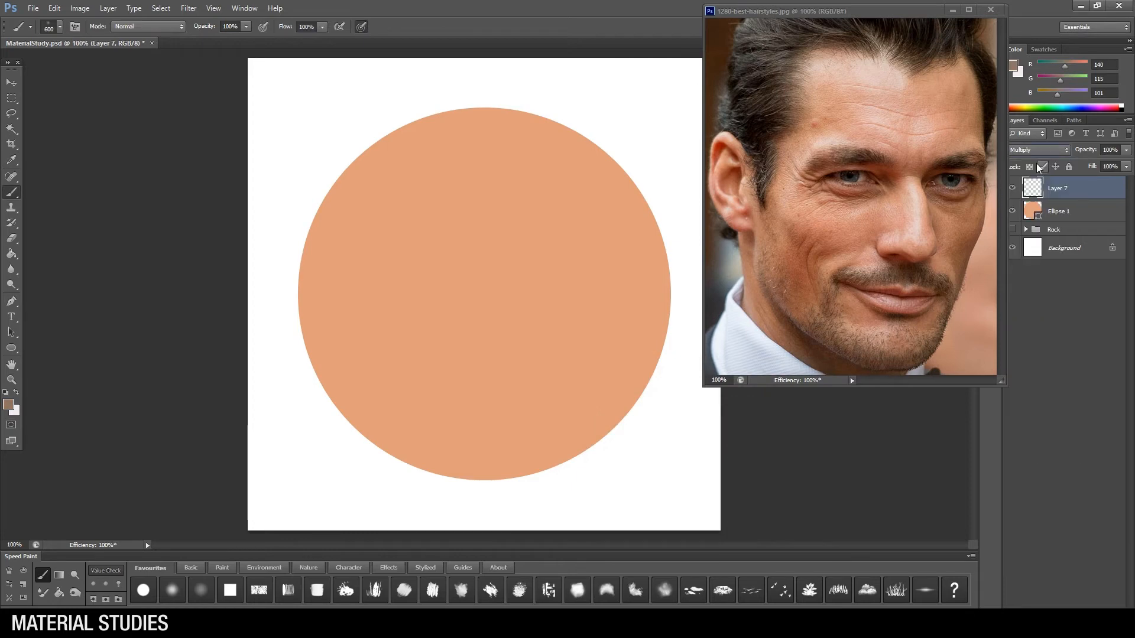
{"action": "left_click_drag", "start_coordinate": [680, 195], "coordinate": [721, 312]}
{"action": "left_click", "coordinate": [1078, 199], "text": "alt"}
Step: Brush a soft shadow along the circle's lower right and bottom edges
{"action": "left_click_drag", "start_coordinate": [649, 380], "coordinate": [555, 449]}
{"action": "key", "text": "]"}
{"action": "left_click_drag", "start_coordinate": [357, 489], "coordinate": [445, 421]}
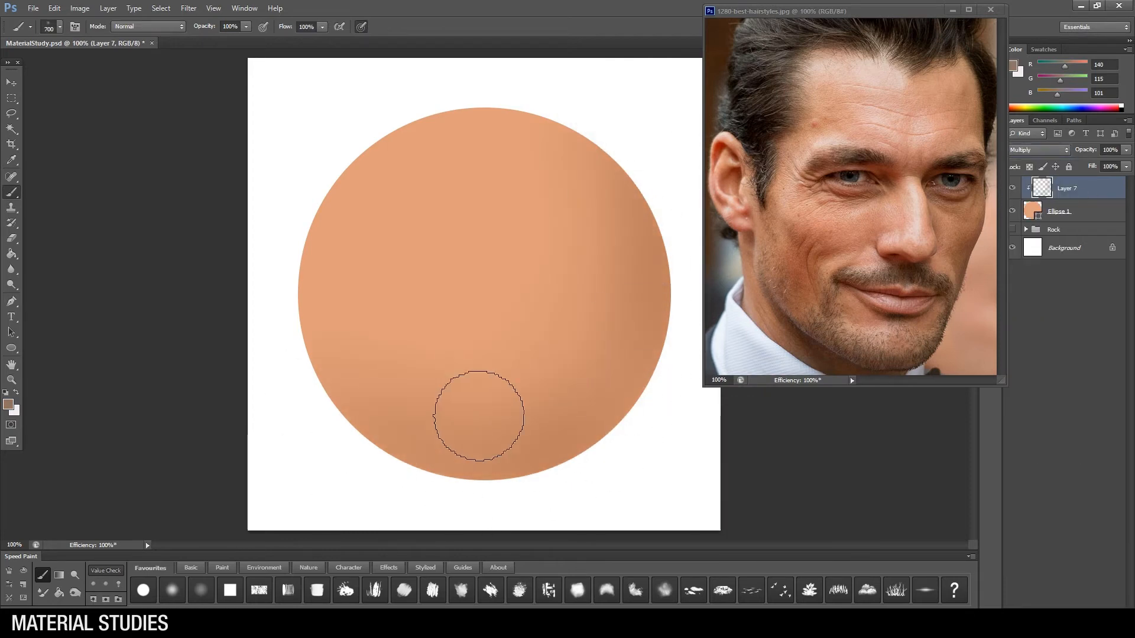
Step: Pick a darker, warmer brown and build up the soft core shadow down the sphere's right side and underside
{"action": "left_click", "coordinate": [8, 405]}
{"action": "left_click", "coordinate": [629, 461]}
{"action": "left_click", "coordinate": [851, 387]}
{"action": "key", "text": "["}
{"action": "key", "text": "["}
{"action": "key", "text": "["}
{"action": "left_click_drag", "start_coordinate": [538, 151], "coordinate": [477, 438]}
{"action": "key", "text": "]"}
{"action": "key", "text": "]"}
{"action": "left_click_drag", "start_coordinate": [608, 185], "coordinate": [533, 363]}
Step: Try a larger soft stroke across the sphere's lower half and undo it
{"action": "key", "text": "]"}
{"action": "mouse_move", "coordinate": [287, 315]}
{"action": "left_mouse_down"}
{"action": "mouse_move", "coordinate": [625, 360]}
{"action": "mouse_move", "coordinate": [556, 370]}
{"action": "left_mouse_up"}
{"action": "key", "text": "["}
{"action": "key", "text": "ctrl+z"}
Step: Blend the sphere's shadow from the right side to the lower left with varied soft brush sizes
{"action": "key", "text": "["}
{"action": "key", "text": "["}
{"action": "left_click_drag", "start_coordinate": [614, 300], "coordinate": [373, 401]}
{"action": "key", "text": "]"}
{"action": "key", "text": "]"}
{"action": "left_click", "coordinate": [568, 346], "text": "alt"}
{"action": "key", "text": "["}
{"action": "key", "text": "["}
{"action": "key", "text": "["}
{"action": "key", "text": "]"}
{"action": "key", "text": "]"}
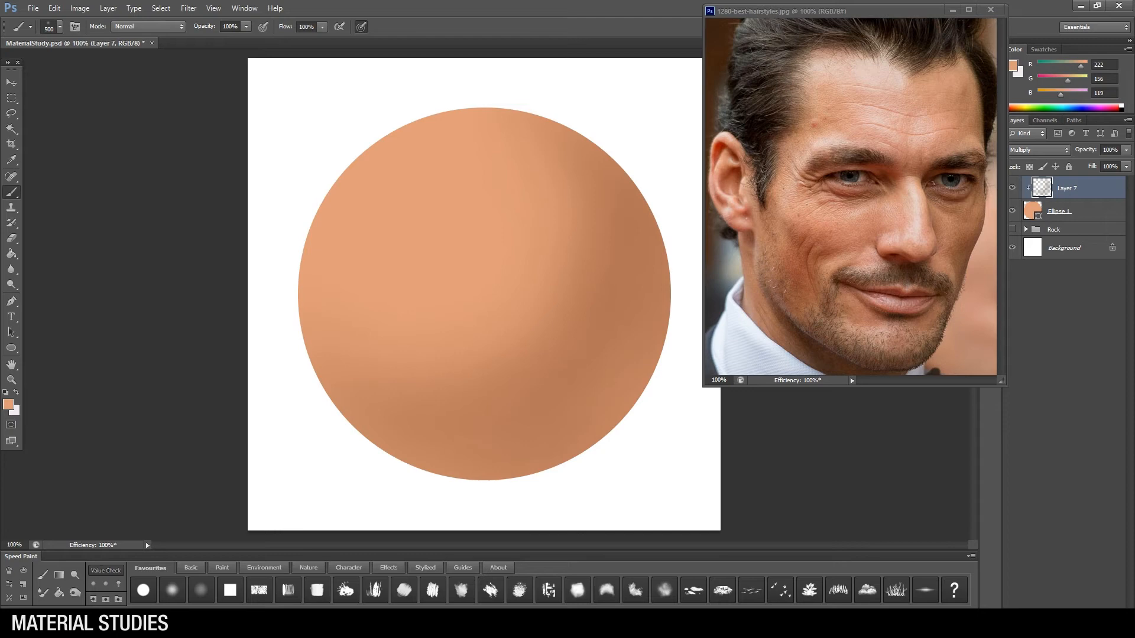
Step: Add another clipped layer in Screen mode with a pale foreground (RGB 208, 194, 186) from the portrait's forehead and a small brush
{"action": "key", "text": "ctrl+alt+shift+n"}
{"action": "key", "text": "ctrl+alt+g"}
{"action": "left_click", "coordinate": [9, 404]}
{"action": "left_click", "coordinate": [885, 64]}
{"action": "left_click", "coordinate": [848, 389]}
{"action": "key", "text": "alt+shift+s"}
{"action": "key", "text": "["}
{"action": "key", "text": "["}
{"action": "key", "text": "["}
{"action": "key", "text": "["}
{"action": "key", "text": "["}
{"action": "key", "text": "["}
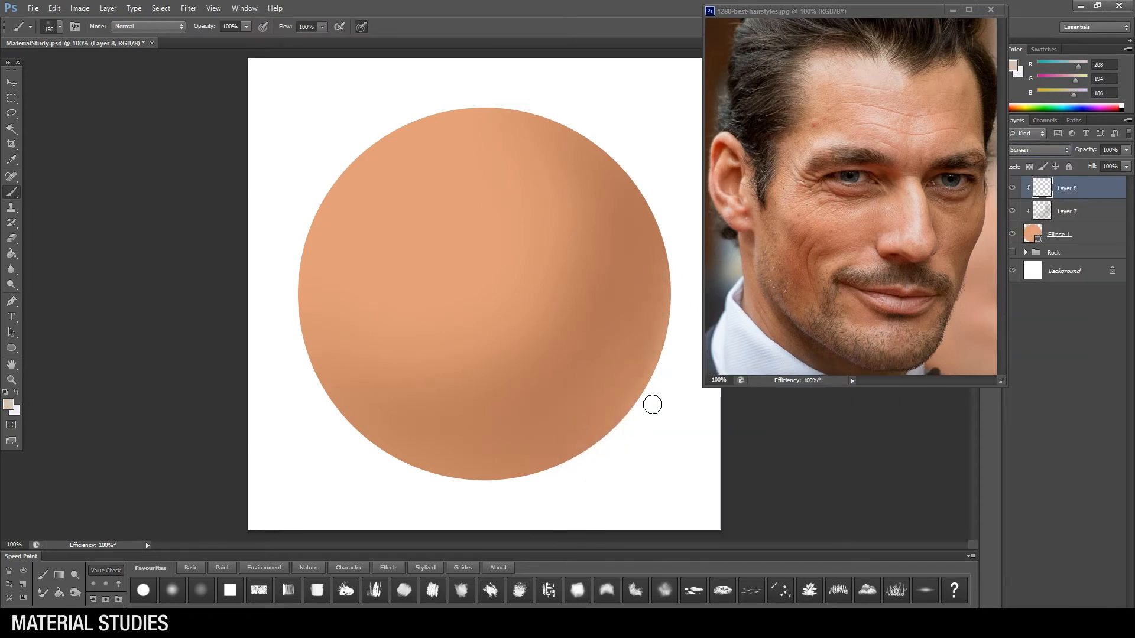
Step: Paint a thin pale rim light along the sphere's bottom and lower right edge
{"action": "left_click_drag", "start_coordinate": [452, 490], "coordinate": [537, 480]}
{"action": "left_click_drag", "start_coordinate": [413, 480], "coordinate": [617, 442]}
{"action": "key", "text": "]"}
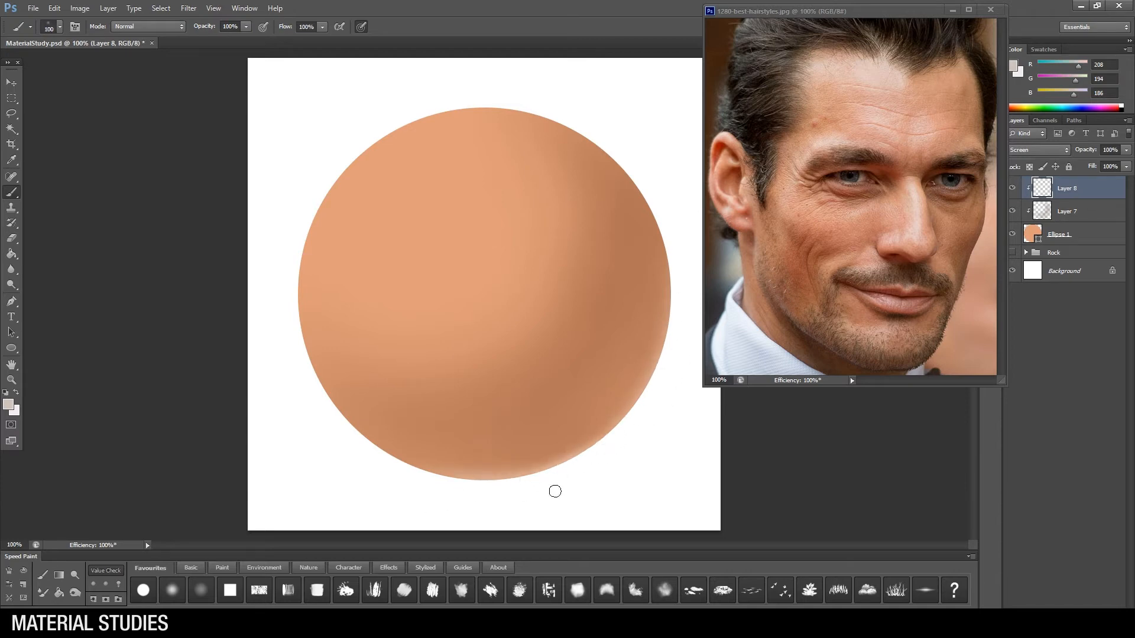
Step: Paint the pale rim light around the sphere's lower right edge, then rotate and reposition it along the right edge with Free Transform
{"action": "left_click_drag", "start_coordinate": [677, 240], "coordinate": [618, 442]}
{"action": "key", "text": "ctrl+t"}
{"action": "left_click_drag", "start_coordinate": [662, 201], "coordinate": [502, 157]}
{"action": "mouse_move", "coordinate": [627, 296]}
{"action": "left_mouse_down"}
{"action": "mouse_move", "coordinate": [662, 233]}
{"action": "mouse_move", "coordinate": [679, 237]}
{"action": "left_mouse_up"}
{"action": "key", "text": "Return"}
{"action": "key", "text": "b"}
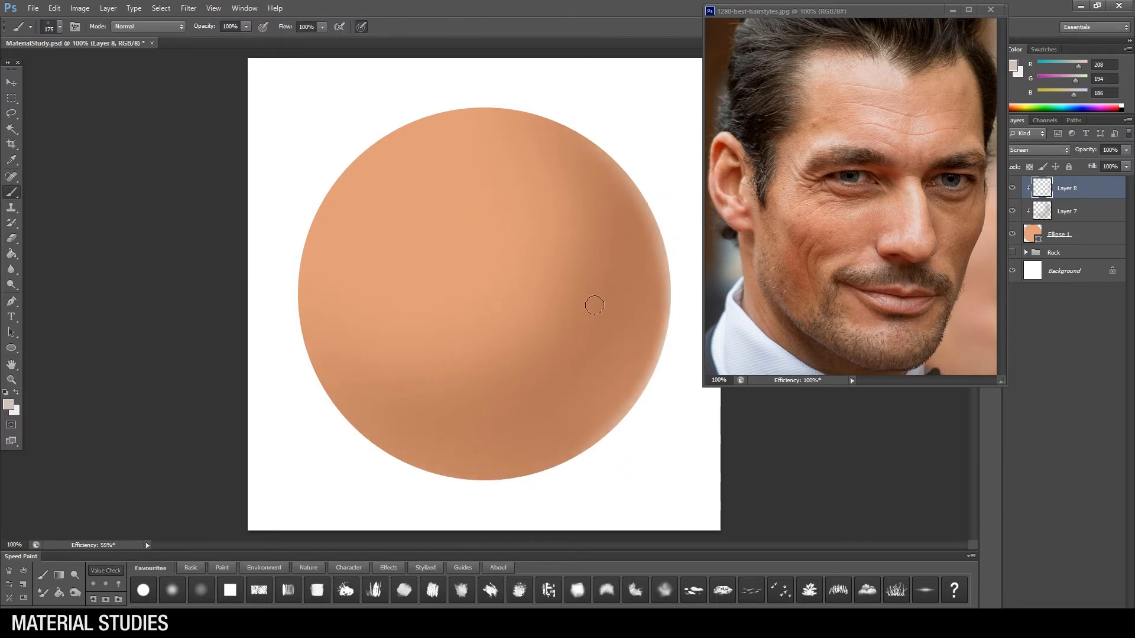
Step: Add a clipped layer above the rim light, fill it with black and set it to Color Dodge mode
{"action": "left_click", "coordinate": [1105, 615]}
{"action": "left_click", "coordinate": [1066, 200], "text": "alt"}
{"action": "left_click", "coordinate": [12, 254]}
{"action": "key", "text": "d"}
{"action": "left_click", "coordinate": [485, 294]}
{"action": "left_click", "coordinate": [1039, 150]}
{"action": "left_click", "coordinate": [1037, 268]}
Step: Paint a warm reddish glow along the sphere's right edge at 38% brush opacity with a muted red-orange (RGB 169, 86, 64)
{"action": "left_click", "coordinate": [12, 194]}
{"action": "left_click", "coordinate": [8, 404]}
{"action": "mouse_move", "coordinate": [642, 435]}
{"action": "left_mouse_down"}
{"action": "mouse_move", "coordinate": [643, 451]}
{"action": "mouse_move", "coordinate": [658, 448]}
{"action": "left_mouse_up"}
{"action": "left_click", "coordinate": [850, 387]}
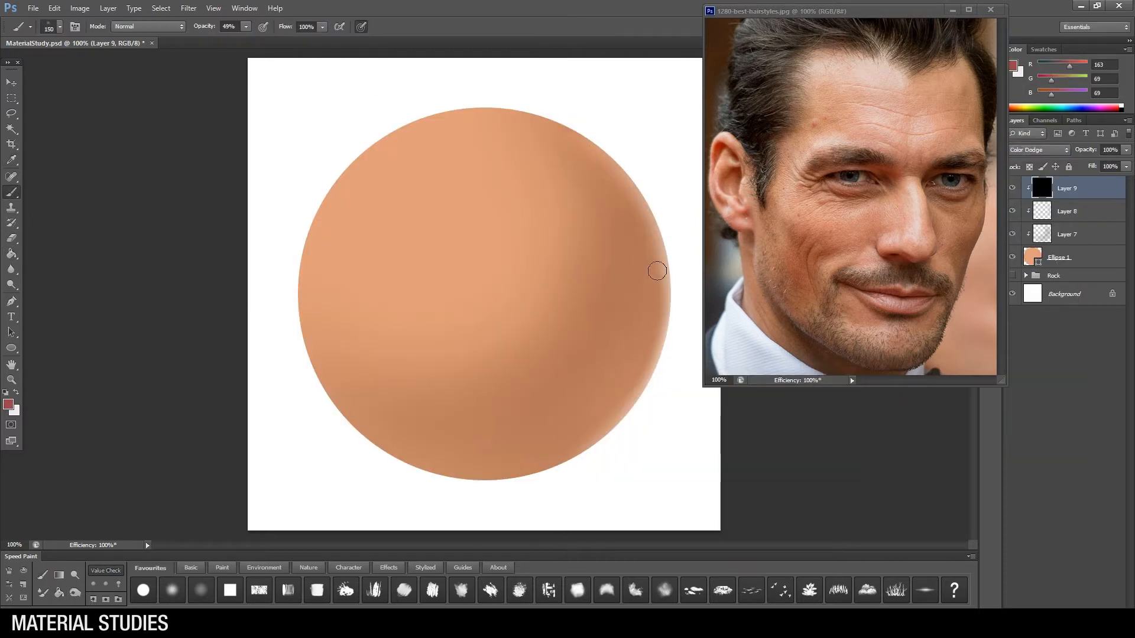
{"action": "key", "text": "bracketright"}
{"action": "left_click", "coordinate": [246, 27]}
{"action": "left_click_drag", "start_coordinate": [246, 39], "coordinate": [240, 39]}
{"action": "left_click", "coordinate": [8, 405]}
{"action": "left_click_drag", "start_coordinate": [740, 543], "coordinate": [741, 539]}
{"action": "left_click", "coordinate": [664, 445]}
{"action": "left_click", "coordinate": [863, 389]}
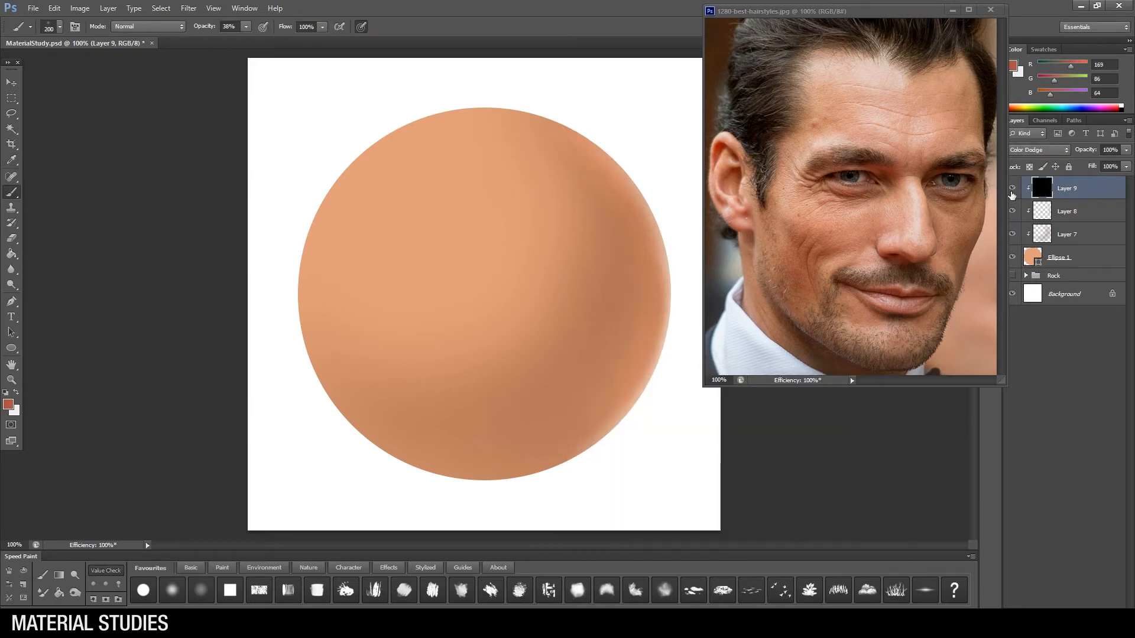
Step: Toggle the visibility of the glow, shadow and rim light layers to compare their effect on the sphere
{"action": "left_click", "coordinate": [1012, 188]}
{"action": "left_click", "coordinate": [1013, 234]}
{"action": "left_click", "coordinate": [1013, 234]}
{"action": "left_click", "coordinate": [1013, 188]}
{"action": "key", "text": "bracketleft"}
{"action": "key", "text": "bracketleft"}
{"action": "left_click", "coordinate": [1064, 211]}
{"action": "left_click", "coordinate": [1013, 212]}
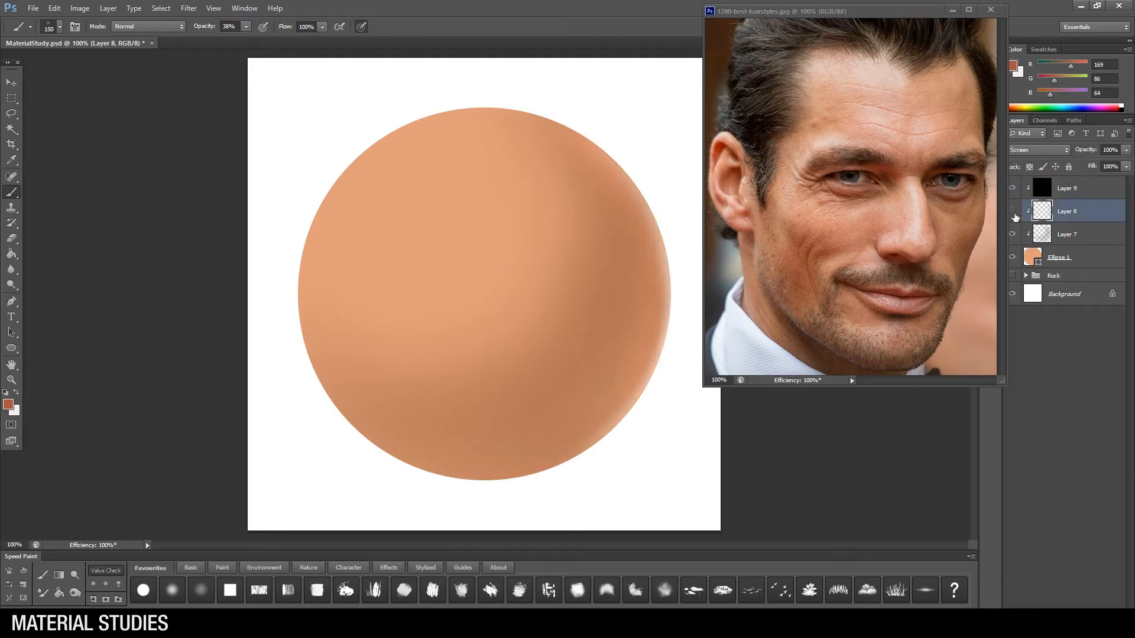
Step: Add a clipped layer above the Color Dodge layer and pick a pale peach foreground (RGB 232, 188, 164) based on the sphere's tone
{"action": "left_click", "coordinate": [1086, 190]}
{"action": "key", "text": "ctrl+alt+shift+n"}
{"action": "key", "text": "ctrl+alt+g"}
{"action": "left_click", "coordinate": [424, 254], "text": "alt"}
{"action": "left_click", "coordinate": [8, 404]}
{"action": "left_click", "coordinate": [616, 406]}
{"action": "left_click", "coordinate": [852, 388]}
Step: Set the new layer to Screen mode and paint a soft highlight on the sphere's upper left with a large brush at 100% opacity
{"action": "key", "text": "bracketright"}
{"action": "key", "text": "bracketright"}
{"action": "key", "text": "bracketright"}
{"action": "key", "text": "bracketright"}
{"action": "key", "text": "bracketright"}
{"action": "left_click", "coordinate": [246, 27]}
{"action": "left_click_drag", "start_coordinate": [246, 41], "coordinate": [286, 41]}
{"action": "key", "text": "bracketright"}
{"action": "key", "text": "bracketright"}
{"action": "left_click", "coordinate": [413, 214]}
{"action": "key", "text": "bracketleft"}
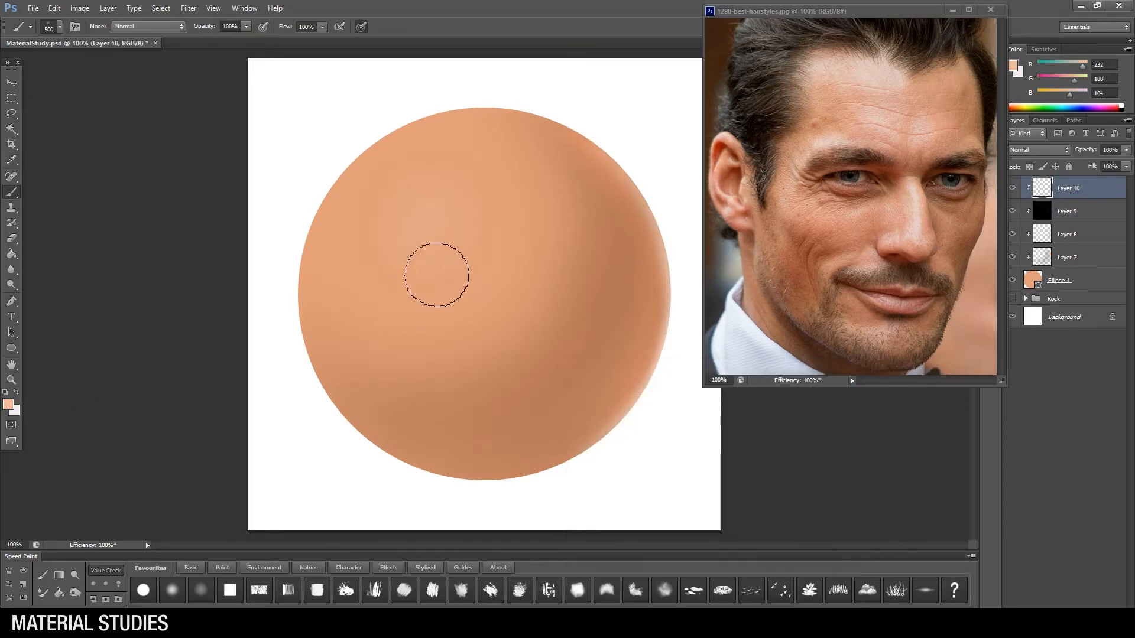
{"action": "left_click", "coordinate": [1039, 150]}
{"action": "left_click", "coordinate": [1030, 245]}
{"action": "left_click_drag", "start_coordinate": [439, 221], "coordinate": [443, 244]}
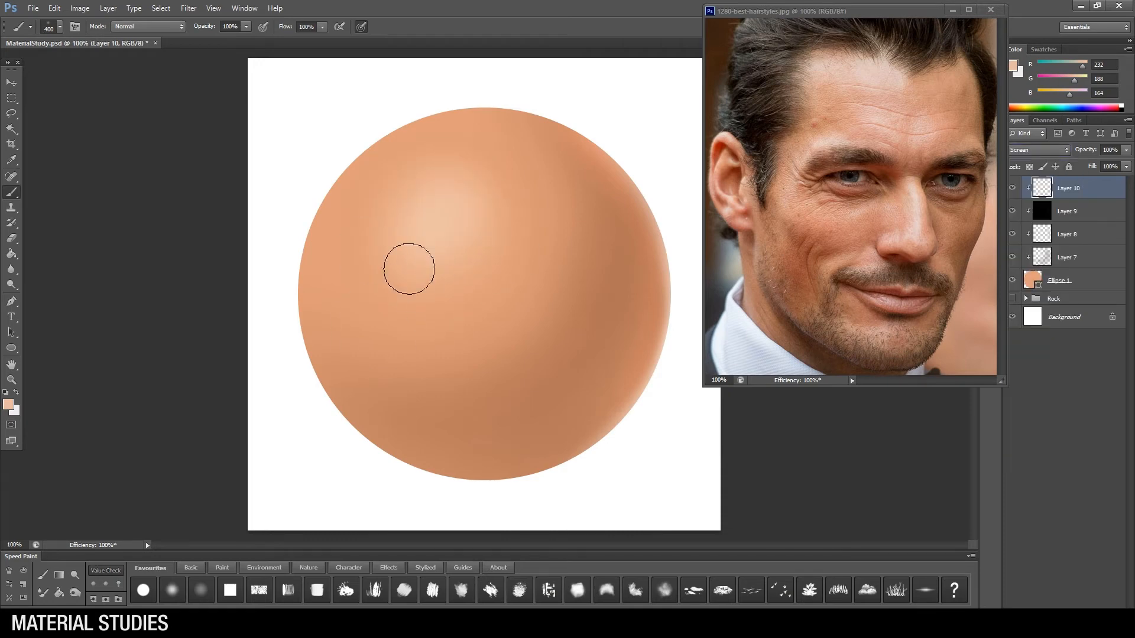
Step: View the sphere at 50% and apply a colour adjustment to the Multiply shadow layer (Layer 7)
{"action": "key", "text": "z"}
{"action": "left_click", "coordinate": [501, 300], "text": "alt"}
{"action": "left_click", "coordinate": [500, 300], "text": "alt"}
{"action": "left_click", "coordinate": [500, 301], "text": "alt"}
{"action": "left_click", "coordinate": [500, 300]}
{"action": "left_click", "coordinate": [1012, 257]}
{"action": "left_click", "coordinate": [1012, 257]}
{"action": "left_click", "coordinate": [1067, 258]}
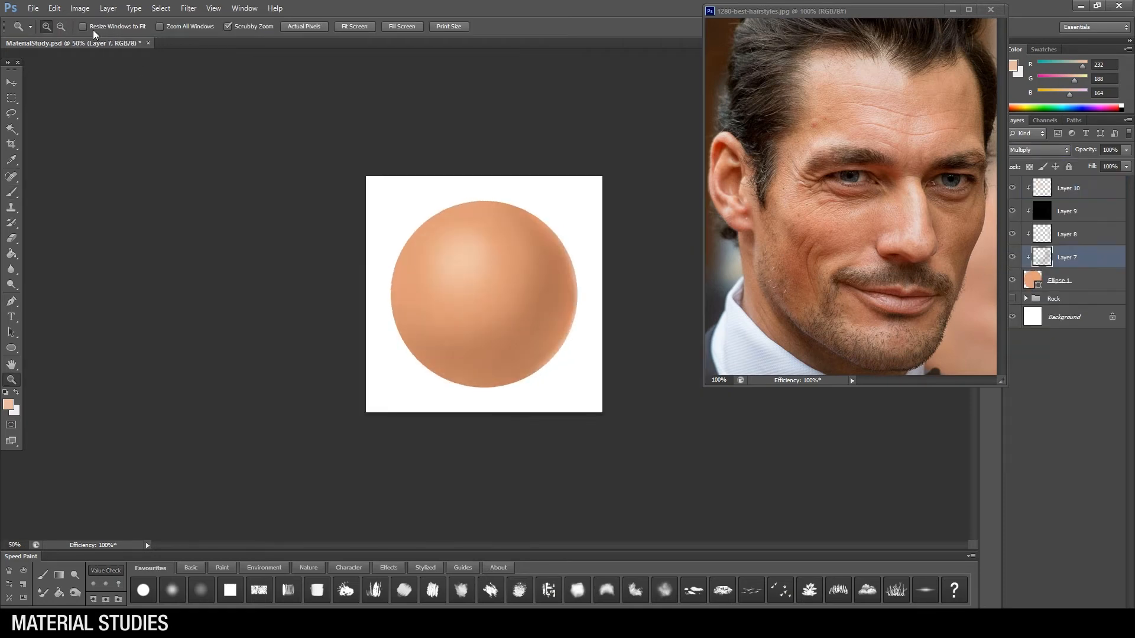
{"action": "left_click", "coordinate": [80, 9]}
{"action": "mouse_move", "coordinate": [102, 40]}
{"action": "left_click", "coordinate": [277, 101]}
{"action": "left_click_drag", "start_coordinate": [226, 303], "coordinate": [214, 329]}
{"action": "left_click_drag", "start_coordinate": [231, 301], "coordinate": [238, 303]}
{"action": "left_click", "coordinate": [212, 328]}
{"action": "key", "text": "Return"}
Step: Add a clipped Multiply layer above Layer 7 and choose a dark brown brush colour (RGB 94, 75, 64)
{"action": "left_click", "coordinate": [1103, 613]}
{"action": "left_click", "coordinate": [1039, 150]}
{"action": "left_click", "coordinate": [1040, 201]}
{"action": "left_click", "coordinate": [11, 193]}
{"action": "left_click", "coordinate": [9, 405]}
{"action": "left_click_drag", "start_coordinate": [611, 475], "coordinate": [620, 489]}
{"action": "key", "text": "Return"}
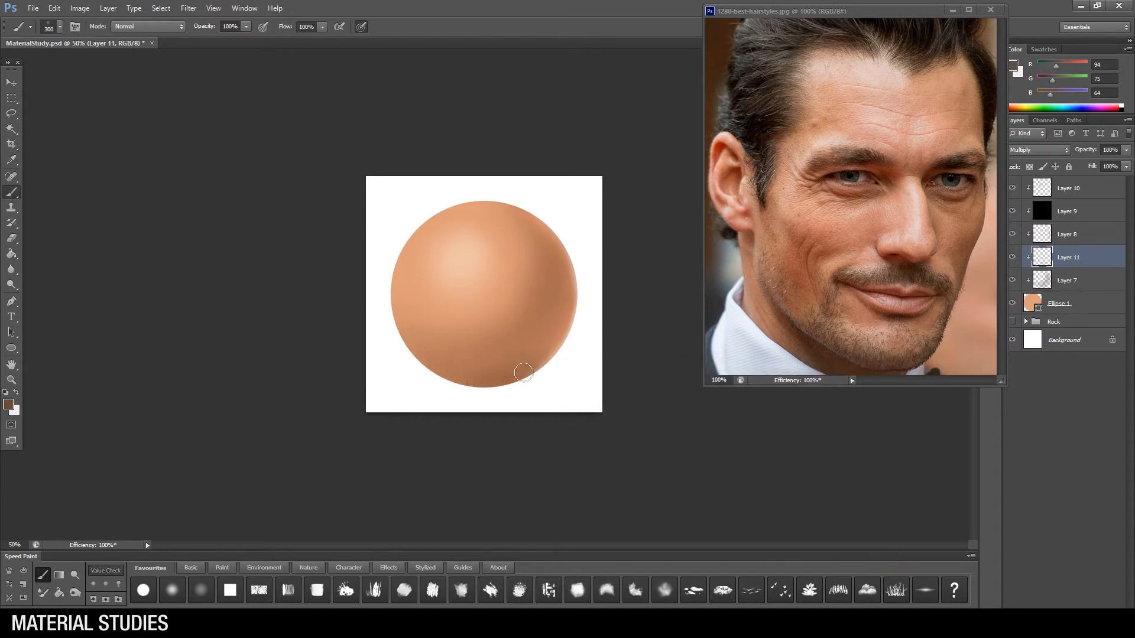
Step: Paint a dark brown shadow along the sphere's bottom edge with soft brush sizes between 300 and 500
{"action": "key", "text": "bracketright"}
{"action": "key", "text": "bracketright"}
{"action": "key", "text": "bracketright"}
{"action": "key", "text": "bracketright"}
{"action": "key", "text": "bracketright"}
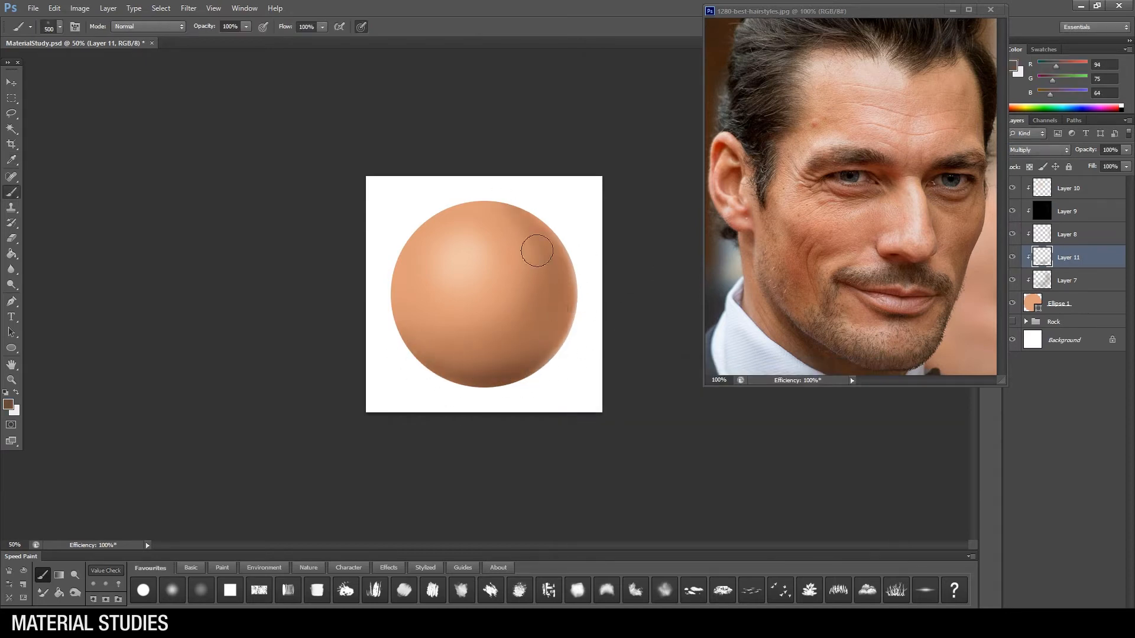
{"action": "key", "text": "bracketleft"}
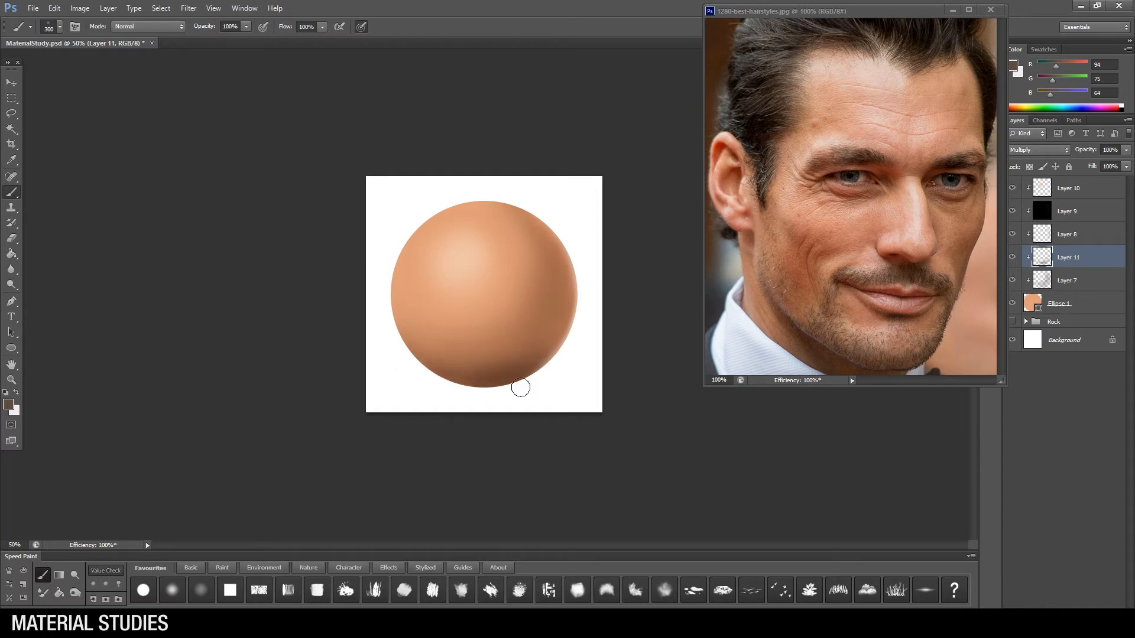
Step: Soften the dark bottom shadow with a 600-pixel eraser and compare the sphere with that layer hidden and shown
{"action": "key", "text": "x"}
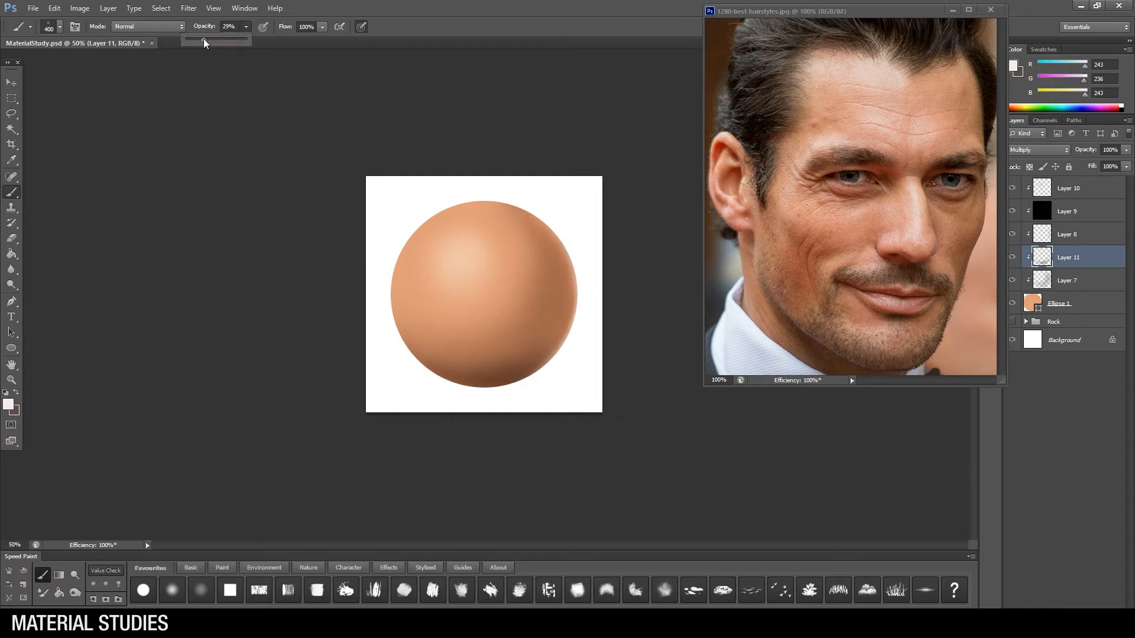
{"action": "key", "text": "e"}
{"action": "right_click", "coordinate": [560, 276]}
{"action": "type", "text": "600"}
{"action": "key", "text": "Return"}
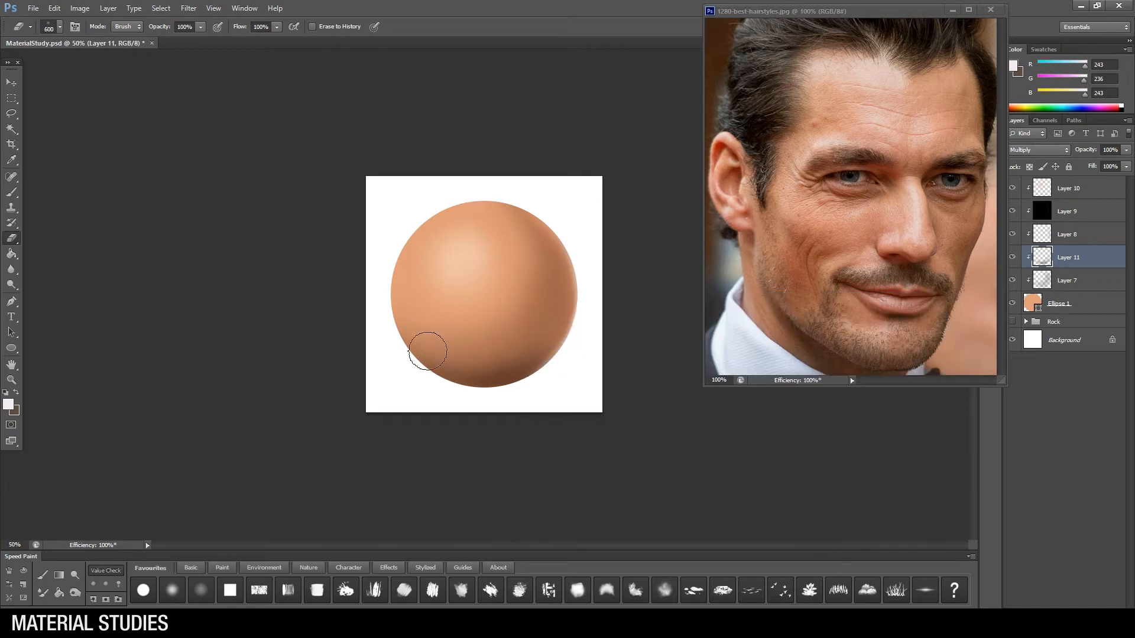
{"action": "left_click", "coordinate": [1012, 258]}
{"action": "left_click", "coordinate": [1008, 260]}
{"action": "key", "text": "ctrl+Tab"}
{"action": "left_click", "coordinate": [1011, 258]}
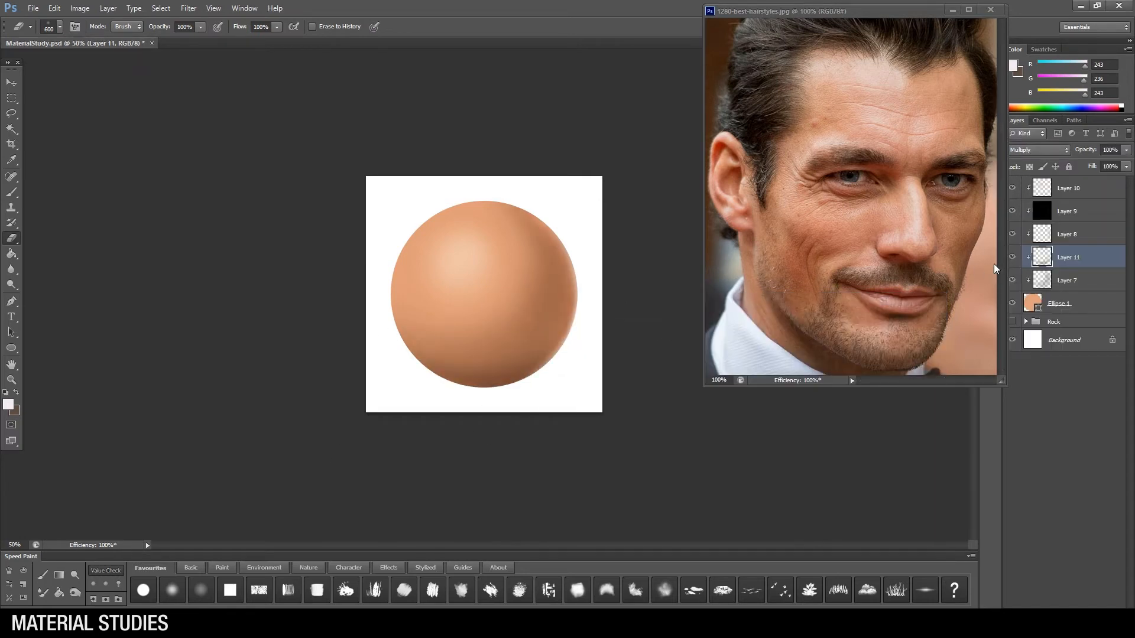
Step: Hide all shading layers, add a clipped layer directly above the base ellipse and choose another brush preset for skin texture
{"action": "key", "text": "z"}
{"action": "left_click", "coordinate": [514, 278]}
{"action": "left_click", "coordinate": [1066, 300]}
{"action": "left_click_drag", "start_coordinate": [1013, 280], "coordinate": [1013, 189]}
{"action": "key", "text": "ctrl+shift+alt+n"}
{"action": "key", "text": "b"}
{"action": "right_click", "coordinate": [530, 321]}
{"action": "left_click", "coordinate": [790, 575]}
Step: Sample the sphere's base tone, shift it to a slightly different skin tone and set the smaller brush to 100% opacity
{"action": "left_click", "coordinate": [491, 345], "text": "alt"}
{"action": "left_click", "coordinate": [8, 405]}
{"action": "left_click", "coordinate": [640, 410]}
{"action": "left_click", "coordinate": [851, 387]}
{"action": "key", "text": "["}
{"action": "key", "text": "["}
{"action": "left_click_drag", "start_coordinate": [247, 27], "coordinate": [277, 41]}
Step: Dab subtle mottled skin-tone patches around the sphere's centre at 100% zoom with a smaller brush
{"action": "key", "text": "z"}
{"action": "left_click", "coordinate": [430, 330]}
{"action": "left_click", "coordinate": [42, 575]}
{"action": "left_click_drag", "start_coordinate": [456, 284], "coordinate": [450, 273]}
{"action": "key", "text": "["}
{"action": "key", "text": "["}
{"action": "key", "text": "["}
{"action": "key", "text": "["}
{"action": "key", "text": "["}
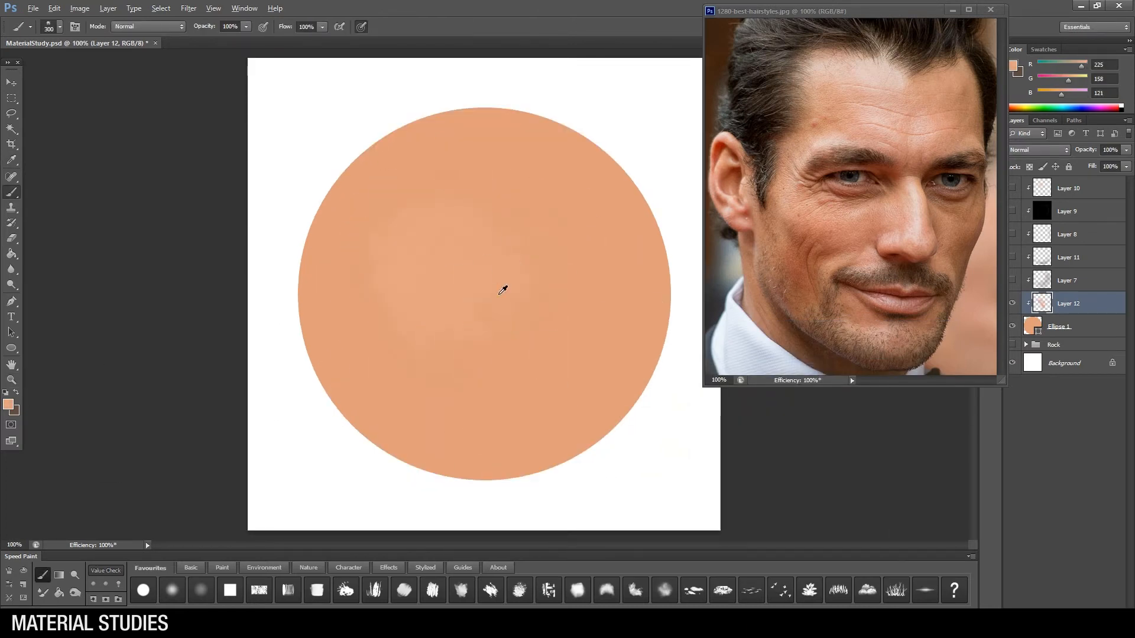
Step: Shift the sampled skin tone to a yellower hue and paint soft patches across the sphere's middle and lower half
{"action": "left_click", "coordinate": [532, 300], "text": "alt"}
{"action": "left_click", "coordinate": [9, 404]}
{"action": "left_click_drag", "start_coordinate": [736, 521], "coordinate": [737, 529]}
{"action": "left_click", "coordinate": [852, 387]}
{"action": "mouse_move", "coordinate": [568, 337]}
{"action": "left_mouse_down"}
{"action": "mouse_move", "coordinate": [499, 263]}
{"action": "mouse_move", "coordinate": [381, 352]}
{"action": "mouse_move", "coordinate": [349, 300]}
{"action": "left_mouse_up"}
{"action": "left_click", "coordinate": [498, 366], "text": "alt"}
Step: Choose a lighter skin tone and paint patches from the sphere's left side across to its upper right
{"action": "left_click", "coordinate": [530, 213], "text": "alt"}
{"action": "left_click", "coordinate": [9, 404]}
{"action": "left_click", "coordinate": [632, 406]}
{"action": "left_click", "coordinate": [853, 387]}
{"action": "left_click_drag", "start_coordinate": [361, 278], "coordinate": [446, 208]}
{"action": "left_click", "coordinate": [465, 316], "text": "alt"}
{"action": "left_click_drag", "start_coordinate": [508, 260], "coordinate": [545, 234]}
Step: Choose a paler peach tone and blend patches over the sphere's centre and lower area with a smaller brush
{"action": "left_click", "coordinate": [8, 404]}
{"action": "left_click", "coordinate": [620, 405]}
{"action": "left_click", "coordinate": [876, 391]}
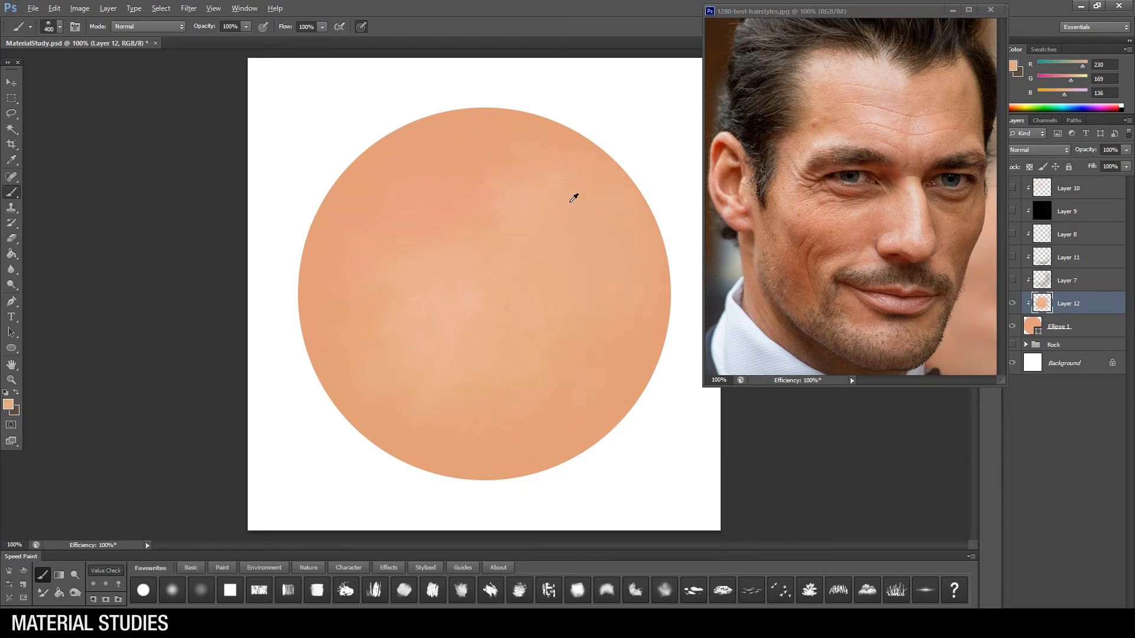
{"action": "key", "text": "bracketleft"}
{"action": "left_click", "coordinate": [381, 279], "text": "alt"}
{"action": "mouse_move", "coordinate": [463, 240]}
{"action": "left_mouse_down"}
{"action": "mouse_move", "coordinate": [472, 329]}
{"action": "mouse_move", "coordinate": [452, 409]}
{"action": "left_mouse_up"}
{"action": "left_click", "coordinate": [518, 368], "text": "alt"}
Step: Choose a more saturated skin tone and blend it from the sphere's right side toward the upper left
{"action": "left_click", "coordinate": [8, 405]}
{"action": "left_click", "coordinate": [637, 413]}
{"action": "left_click", "coordinate": [852, 387]}
{"action": "left_click_drag", "start_coordinate": [588, 309], "coordinate": [456, 197]}
{"action": "left_click", "coordinate": [451, 204], "text": "alt"}
Step: Brighten the sphere's upper left with a pale peach (RGB 239, 192, 170) and blend the surrounding tones with a larger brush
{"action": "left_click", "coordinate": [8, 405]}
{"action": "left_click", "coordinate": [615, 403]}
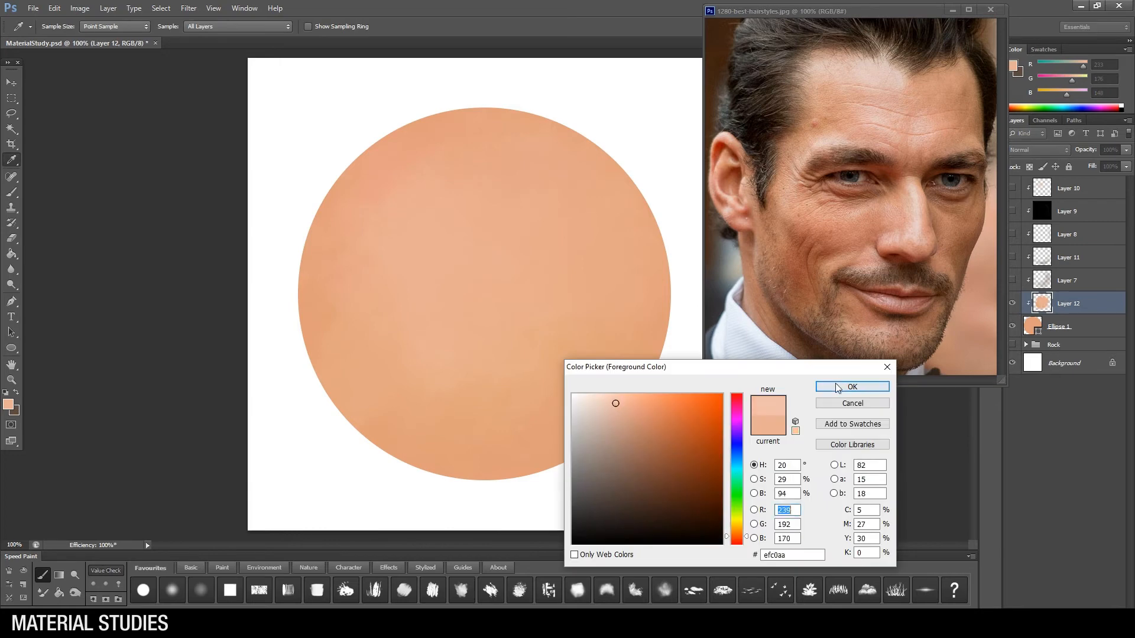
{"action": "left_click", "coordinate": [853, 387]}
{"action": "left_click", "coordinate": [541, 370], "text": "alt"}
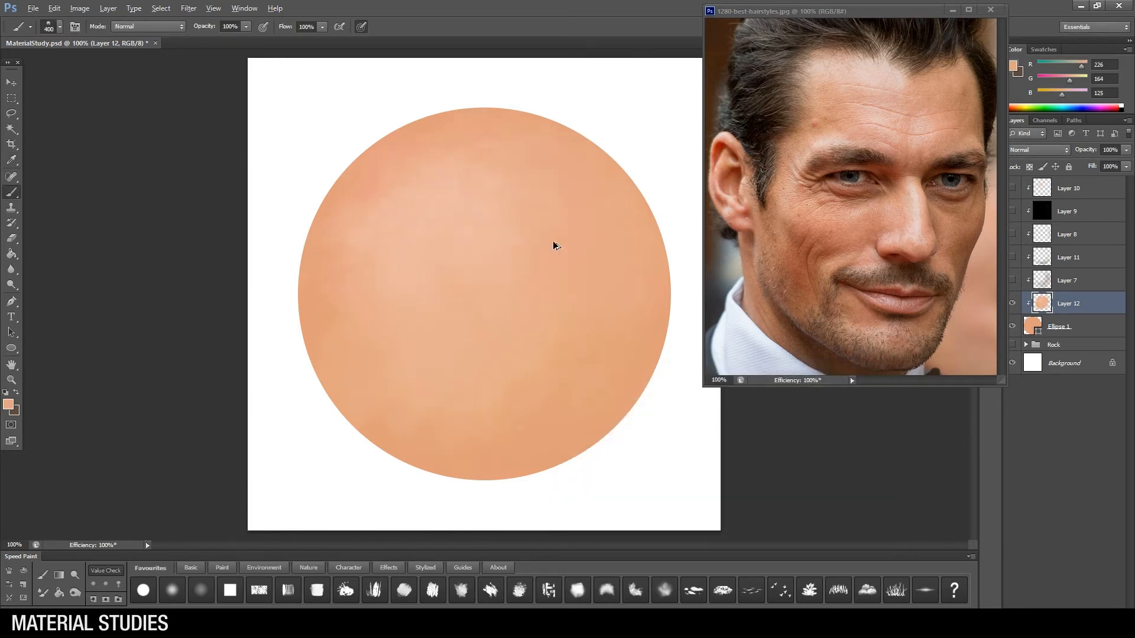
{"action": "left_click", "coordinate": [444, 203], "text": "alt"}
{"action": "key", "text": "bracketright"}
{"action": "left_click", "coordinate": [506, 373], "text": "alt"}
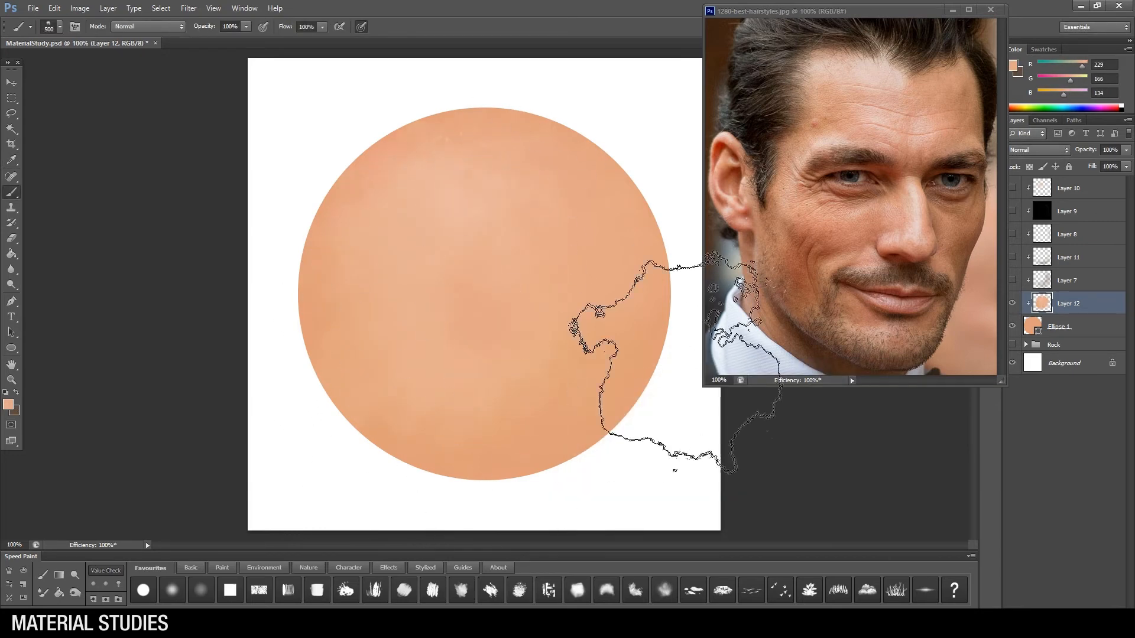
Step: Show all shading layers again, compare with the mottled layer toggled, and set the highlight layer's opacity to 63%
{"action": "left_click_drag", "start_coordinate": [1013, 280], "coordinate": [1013, 188]}
{"action": "left_click", "coordinate": [1012, 304]}
{"action": "left_click", "coordinate": [1013, 303]}
{"action": "left_click", "coordinate": [1085, 189]}
{"action": "left_click_drag", "start_coordinate": [1127, 151], "coordinate": [1108, 164]}
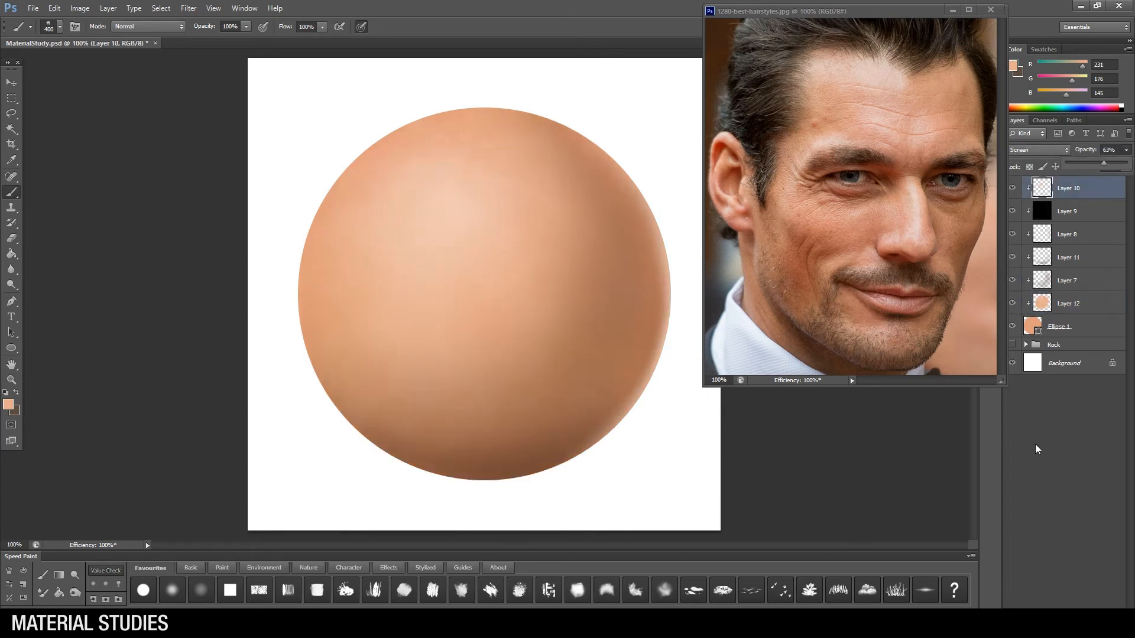
Step: Add a clipped layer above the shading and paint a pale peach highlight on the sphere's upper left with an enlarged brush
{"action": "key", "text": "ctrl+shift+alt+n"}
{"action": "left_click", "coordinate": [451, 207], "text": "alt"}
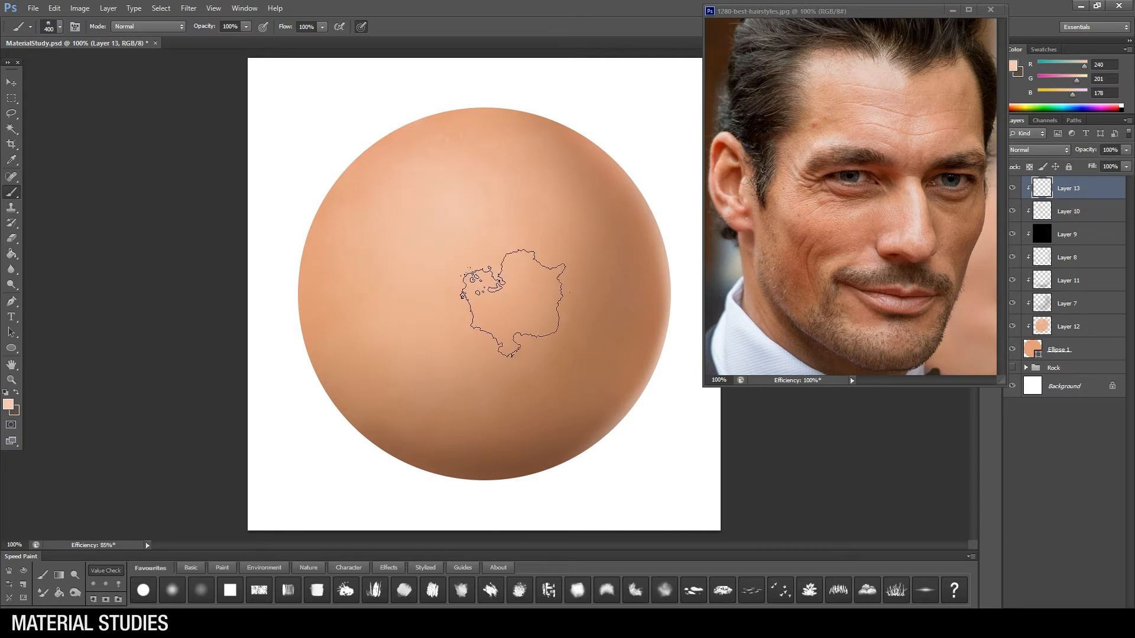
{"action": "left_click", "coordinate": [7, 405]}
{"action": "left_click", "coordinate": [617, 401]}
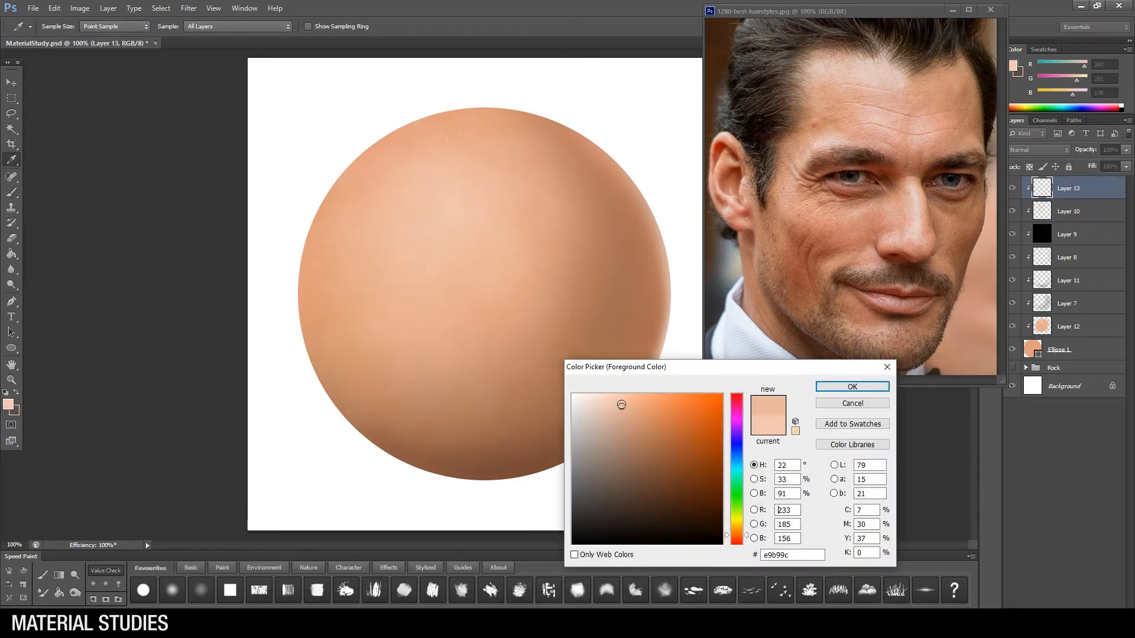
{"action": "left_click", "coordinate": [852, 386]}
{"action": "key", "text": "b"}
{"action": "key", "text": "bracketright"}
{"action": "key", "text": "bracketright"}
{"action": "key", "text": "bracketright"}
{"action": "mouse_move", "coordinate": [490, 251]}
{"action": "left_mouse_down"}
{"action": "mouse_move", "coordinate": [509, 278]}
{"action": "mouse_move", "coordinate": [476, 228]}
{"action": "mouse_move", "coordinate": [473, 257]}
{"action": "left_mouse_up"}
Step: Build up the upper-left highlight with a very pale peach (RGB 250, 223, 207) and soften its edges with the Eraser
{"action": "key", "text": "z"}
{"action": "left_click", "coordinate": [481, 324], "text": "alt"}
{"action": "left_click", "coordinate": [494, 305]}
{"action": "left_click", "coordinate": [495, 305], "text": "alt"}
{"action": "left_click", "coordinate": [492, 302]}
{"action": "key", "text": "b"}
{"action": "key", "text": "bracketleft"}
{"action": "key", "text": "e"}
{"action": "key", "text": "bracketleft"}
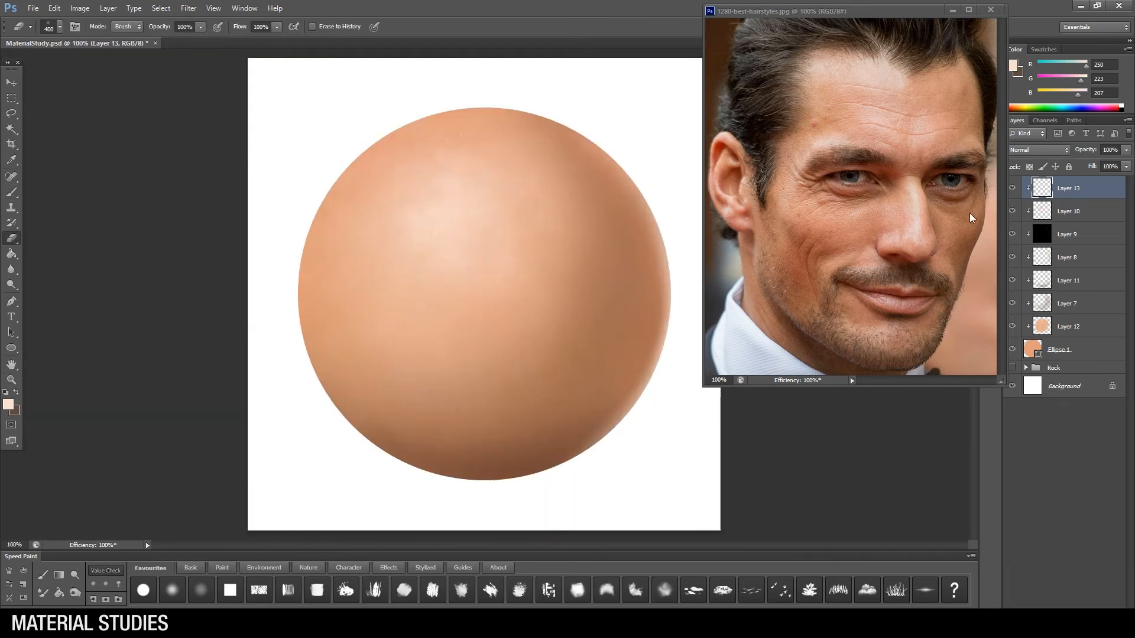
{"action": "left_click", "coordinate": [1012, 302]}
{"action": "left_click", "coordinate": [1011, 302]}
Step: Add another clipped layer and prepare a small brush with a grey-brown colour (RGB 143, 127, 119)
{"action": "key", "text": "ctrl+shift+alt+n"}
{"action": "key", "text": "b"}
{"action": "right_click", "coordinate": [510, 265]}
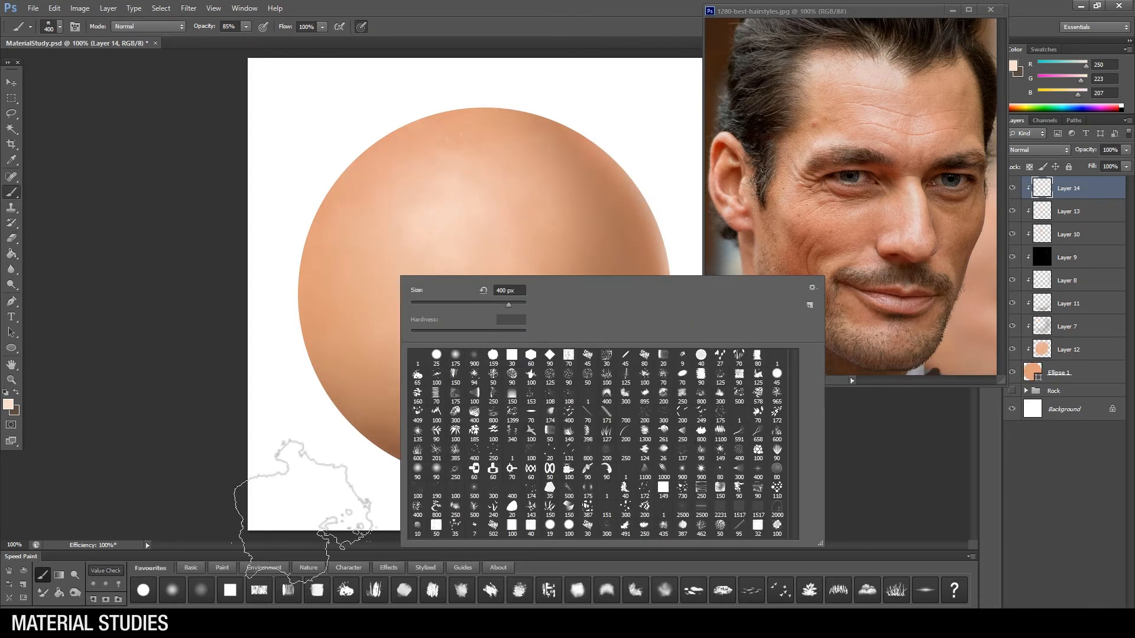
{"action": "left_click", "coordinate": [405, 590]}
{"action": "key", "text": "bracketleft"}
{"action": "key", "text": "bracketleft"}
{"action": "key", "text": "bracketleft"}
{"action": "key", "text": "bracketleft"}
{"action": "key", "text": "bracketleft"}
{"action": "key", "text": "bracketleft"}
{"action": "key", "text": "bracketleft"}
{"action": "key", "text": "bracketleft"}
{"action": "left_click", "coordinate": [457, 237], "text": "alt"}
{"action": "left_click", "coordinate": [9, 405]}
{"action": "left_click", "coordinate": [602, 457]}
{"action": "left_click", "coordinate": [849, 388]}
Step: Set the layer to Multiply and draw two curved crease lines across the sphere's upper part in dark brown (RGB 84, 63, 52)
{"action": "left_click", "coordinate": [1039, 150]}
{"action": "left_click", "coordinate": [1034, 188]}
{"action": "key", "text": "0"}
{"action": "left_click", "coordinate": [1014, 189]}
{"action": "left_click", "coordinate": [1014, 189]}
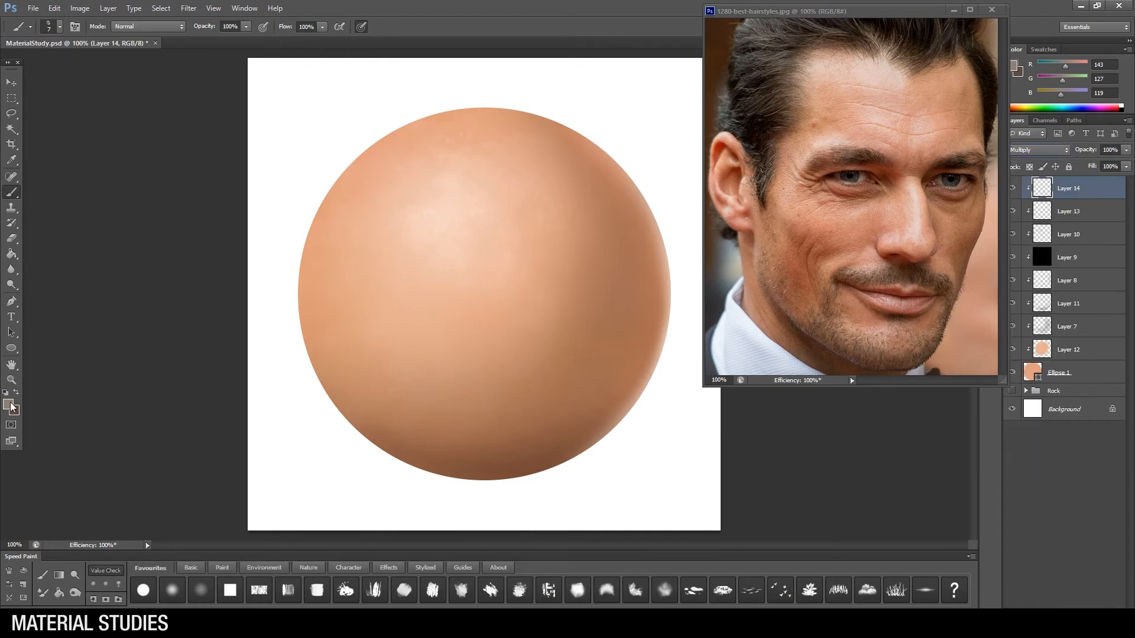
{"action": "left_click", "coordinate": [9, 404]}
{"action": "left_click", "coordinate": [871, 337]}
{"action": "left_click", "coordinate": [867, 388]}
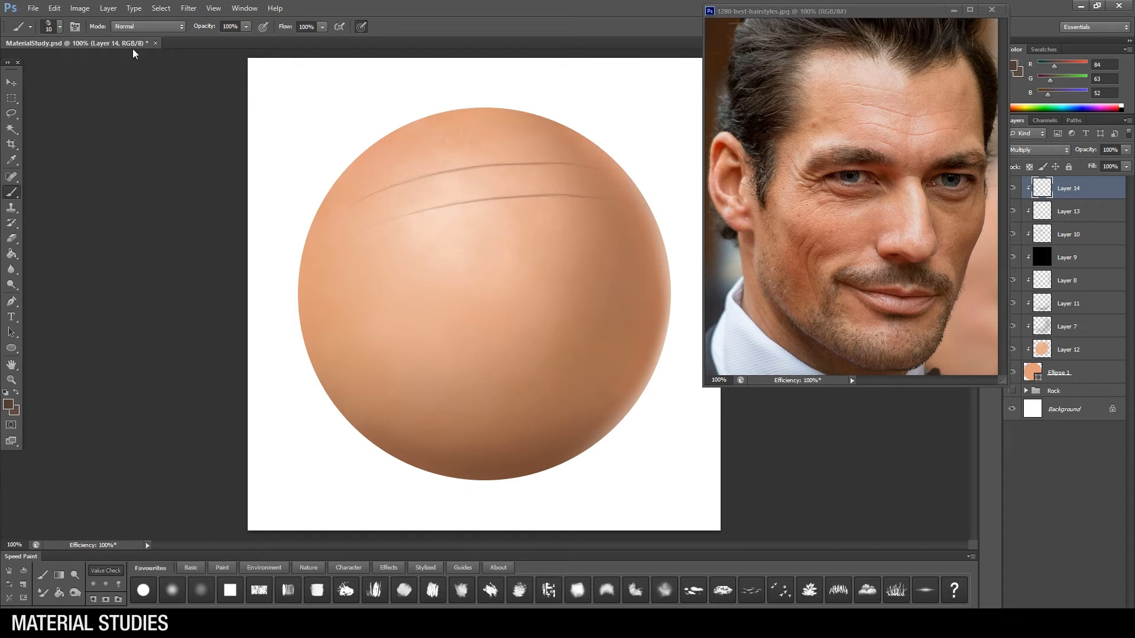
Step: Adjust the colour of the crease lines to a softer, redder brown
{"action": "left_click", "coordinate": [80, 8]}
{"action": "left_click", "coordinate": [289, 100]}
{"action": "left_click_drag", "start_coordinate": [182, 353], "coordinate": [185, 325]}
{"action": "left_click", "coordinate": [184, 325]}
{"action": "left_click_drag", "start_coordinate": [183, 381], "coordinate": [194, 381]}
{"action": "left_click", "coordinate": [326, 266]}
Step: Add a layer and edge both creases with thin highlights in pale peach (RGB 249, 227, 215), keeping it above the crease layer
{"action": "left_click", "coordinate": [1103, 615]}
{"action": "left_click", "coordinate": [480, 195], "text": "alt"}
{"action": "left_click", "coordinate": [1097, 200], "text": "alt"}
{"action": "left_click", "coordinate": [8, 404]}
{"action": "left_click", "coordinate": [594, 397]}
{"action": "left_click", "coordinate": [851, 387]}
{"action": "left_click_drag", "start_coordinate": [1091, 189], "coordinate": [1092, 222]}
{"action": "key", "text": "bracketleft"}
{"action": "key", "text": "bracketleft"}
{"action": "key", "text": "bracketleft"}
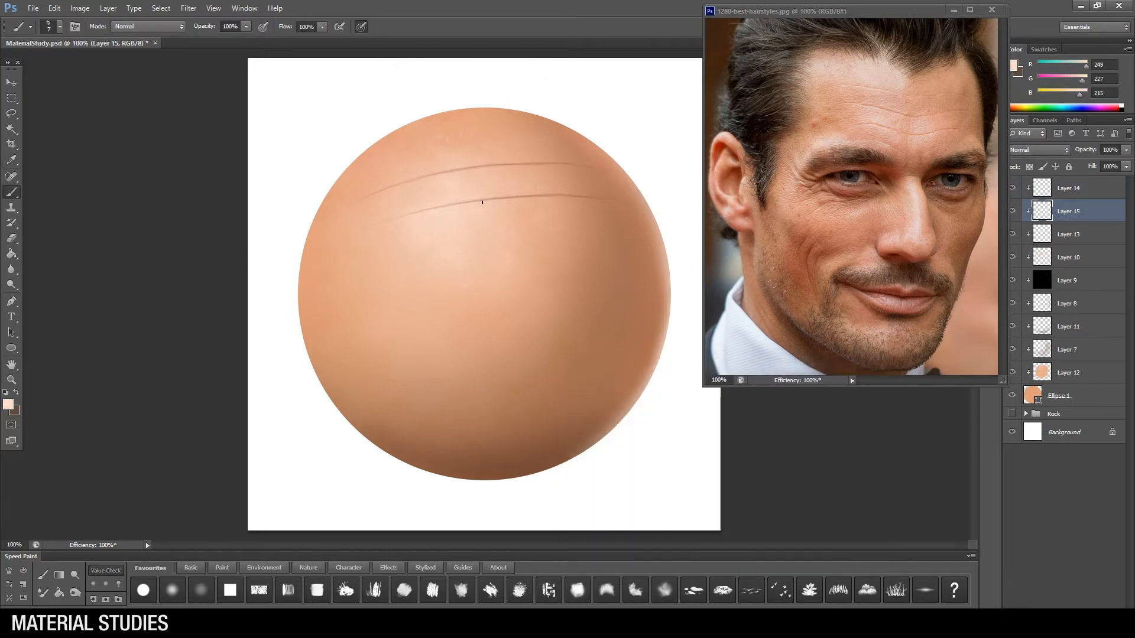
{"action": "key", "text": "ctrl+bracketright"}
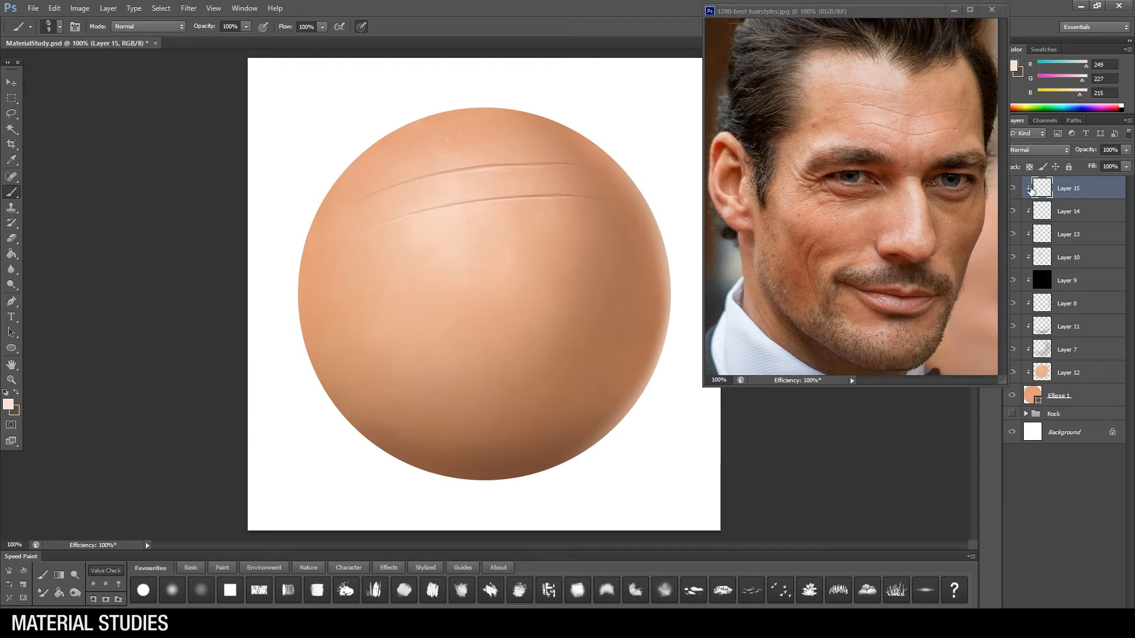
Step: Hide the crease and shading layers and place a new clipped layer directly above the mottled skin layer
{"action": "left_click", "coordinate": [1035, 211], "text": "shift"}
{"action": "key", "text": "ctrl+comma"}
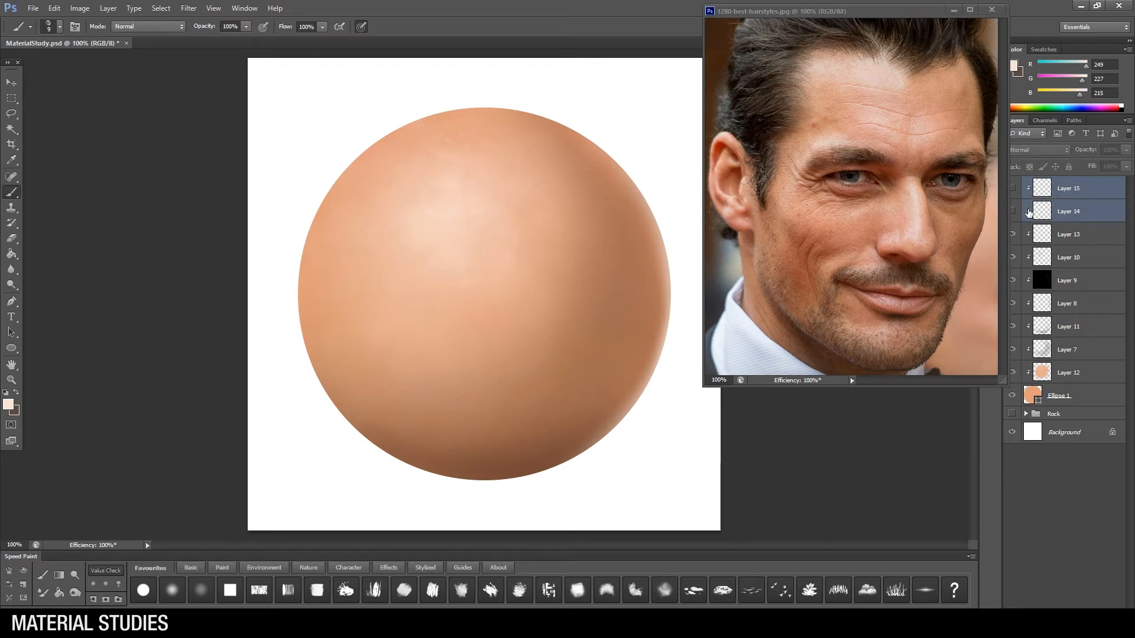
{"action": "left_click", "coordinate": [1094, 241]}
{"action": "key", "text": "ctrl+shift+alt+n"}
{"action": "left_click_drag", "start_coordinate": [1076, 235], "coordinate": [1105, 380]}
{"action": "left_click_drag", "start_coordinate": [1012, 234], "coordinate": [1014, 348]}
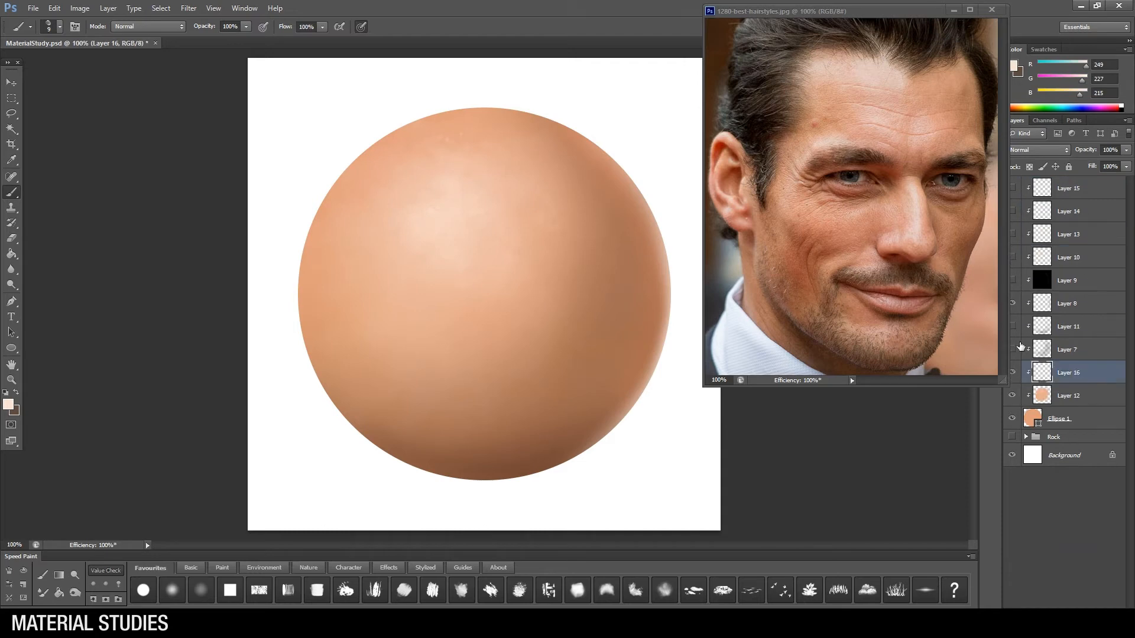
Step: Lasso a small round spot on the sphere's upper right and two smaller spots below it on the right side
{"action": "key", "text": "l"}
{"action": "left_click_drag", "start_coordinate": [566, 179], "coordinate": [566, 181]}
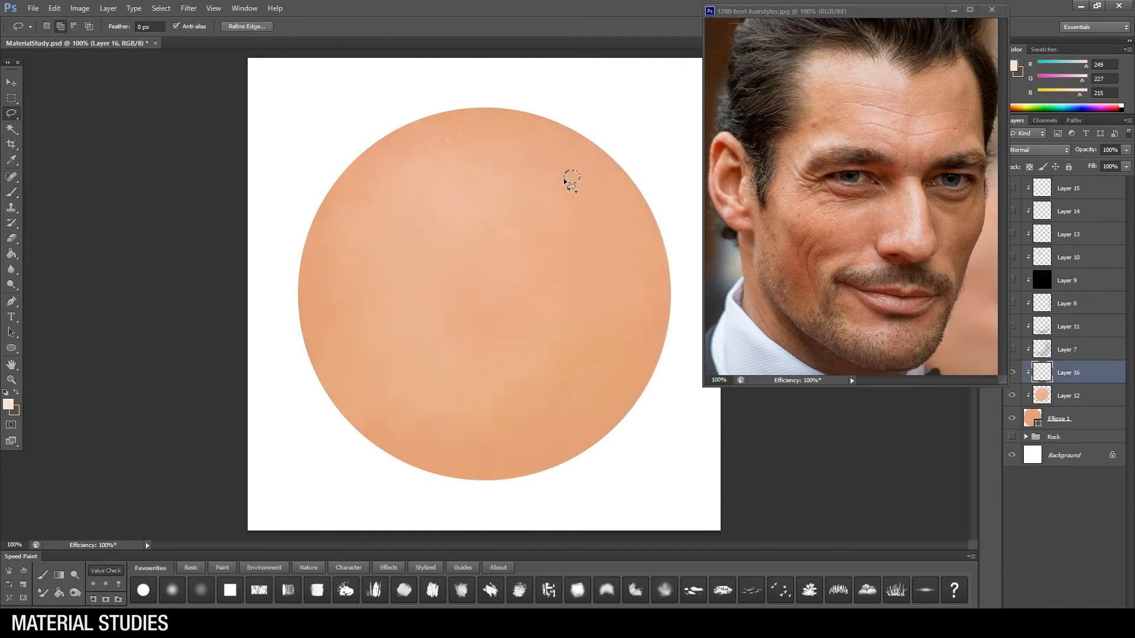
{"action": "left_click_drag", "start_coordinate": [601, 321], "coordinate": [600, 317]}
{"action": "key", "text": "b"}
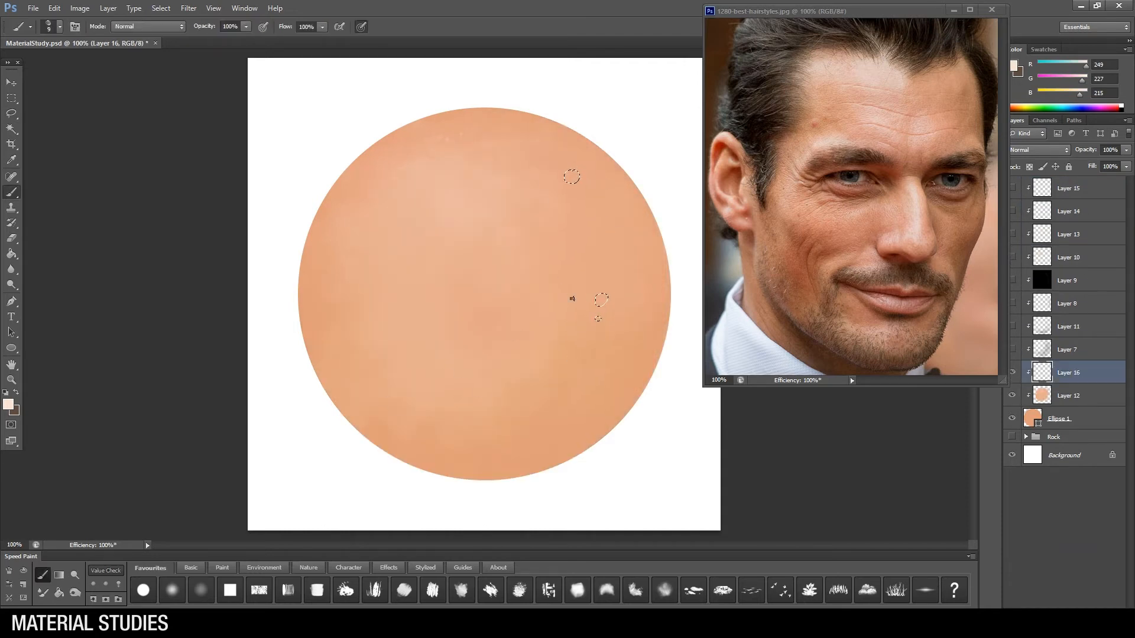
Step: Choose a reddish skin tone and paint it inside the selected spots
{"action": "right_click", "coordinate": [571, 297]}
{"action": "left_click", "coordinate": [344, 312], "text": "alt"}
{"action": "left_click", "coordinate": [8, 405]}
{"action": "mouse_move", "coordinate": [654, 430]}
{"action": "left_mouse_down"}
{"action": "mouse_move", "coordinate": [661, 439]}
{"action": "mouse_move", "coordinate": [663, 419]}
{"action": "left_mouse_up"}
{"action": "left_click", "coordinate": [738, 540]}
{"action": "left_click", "coordinate": [665, 407]}
{"action": "left_click", "coordinate": [852, 386]}
{"action": "left_click_drag", "start_coordinate": [601, 295], "coordinate": [598, 320]}
{"action": "left_click_drag", "start_coordinate": [569, 175], "coordinate": [573, 172]}
Step: Deselect and shade the upper-right spot as a small raised bump with a smaller brush
{"action": "key", "text": "l"}
{"action": "right_click", "coordinate": [528, 261]}
{"action": "left_click", "coordinate": [553, 267]}
{"action": "key", "text": "b"}
{"action": "left_click", "coordinate": [566, 164], "text": "alt"}
{"action": "key", "text": "bracketleft"}
{"action": "key", "text": "bracketleft"}
{"action": "key", "text": "bracketleft"}
{"action": "key", "text": "bracketleft"}
{"action": "key", "text": "bracketleft"}
{"action": "left_click", "coordinate": [571, 177], "text": "alt"}
{"action": "left_click", "coordinate": [573, 170], "text": "alt"}
{"action": "left_click", "coordinate": [575, 182], "text": "alt"}
{"action": "left_click", "coordinate": [465, 181], "text": "alt"}
Step: Rework the lower-right blemish with a different brush
{"action": "key", "text": "bracketleft"}
{"action": "left_click", "coordinate": [600, 302], "text": "alt"}
{"action": "left_click_drag", "start_coordinate": [595, 303], "coordinate": [596, 300]}
{"action": "right_click", "coordinate": [575, 399]}
{"action": "left_click", "coordinate": [597, 437]}
{"action": "left_click", "coordinate": [540, 386], "text": "alt"}
{"action": "left_click_drag", "start_coordinate": [499, 358], "coordinate": [473, 341]}
{"action": "left_click", "coordinate": [603, 292], "text": "alt"}
Step: Refine the lower-right blemish with a finer brush and touch up the upper bump with a larger one
{"action": "key", "text": "bracketleft"}
{"action": "key", "text": "bracketleft"}
{"action": "key", "text": "bracketleft"}
{"action": "key", "text": "bracketleft"}
{"action": "key", "text": "bracketleft"}
{"action": "key", "text": "bracketleft"}
{"action": "key", "text": "bracketleft"}
{"action": "key", "text": "bracketleft"}
{"action": "key", "text": "bracketleft"}
{"action": "key", "text": "bracketleft"}
{"action": "key", "text": "bracketleft"}
{"action": "left_click", "coordinate": [600, 302], "text": "alt"}
{"action": "left_click_drag", "start_coordinate": [607, 293], "coordinate": [603, 306]}
{"action": "left_click", "coordinate": [608, 277], "text": "alt"}
{"action": "key", "text": "bracketright"}
{"action": "key", "text": "bracketright"}
{"action": "key", "text": "bracketright"}
{"action": "key", "text": "bracketright"}
{"action": "key", "text": "bracketright"}
{"action": "left_click", "coordinate": [578, 176], "text": "alt"}
{"action": "key", "text": "bracketright"}
Step: Choose a scattered speckle brush from the Effects set at 46% opacity, with a dark reddish brown (RGB 120, 75, 63)
{"action": "right_click", "coordinate": [478, 348]}
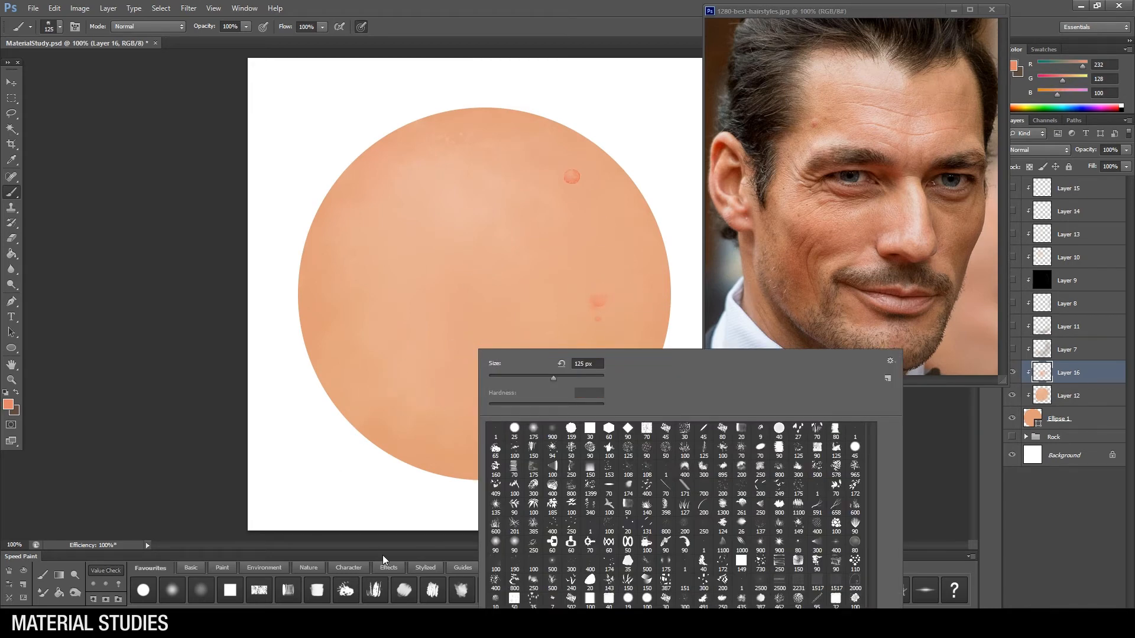
{"action": "left_click", "coordinate": [347, 567]}
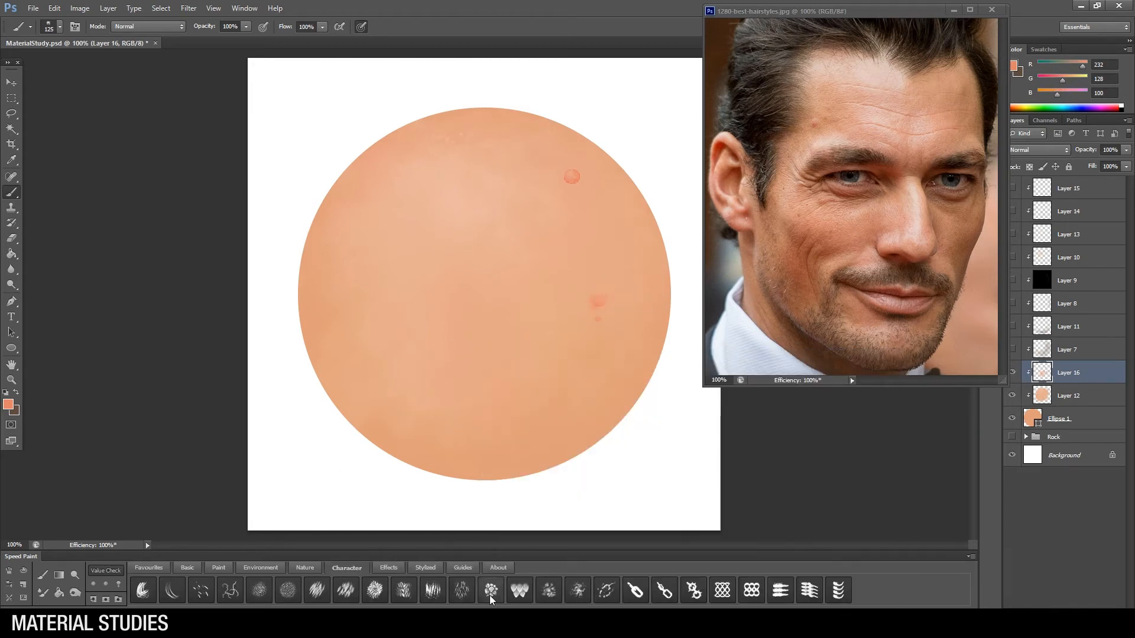
{"action": "left_click", "coordinate": [388, 567]}
{"action": "left_click", "coordinate": [492, 590]}
{"action": "left_click", "coordinate": [8, 405]}
{"action": "left_click", "coordinate": [639, 467]}
{"action": "mouse_move", "coordinate": [639, 467]}
{"action": "left_mouse_down"}
{"action": "mouse_move", "coordinate": [615, 480]}
{"action": "mouse_move", "coordinate": [643, 476]}
{"action": "left_mouse_up"}
{"action": "key", "text": "Return"}
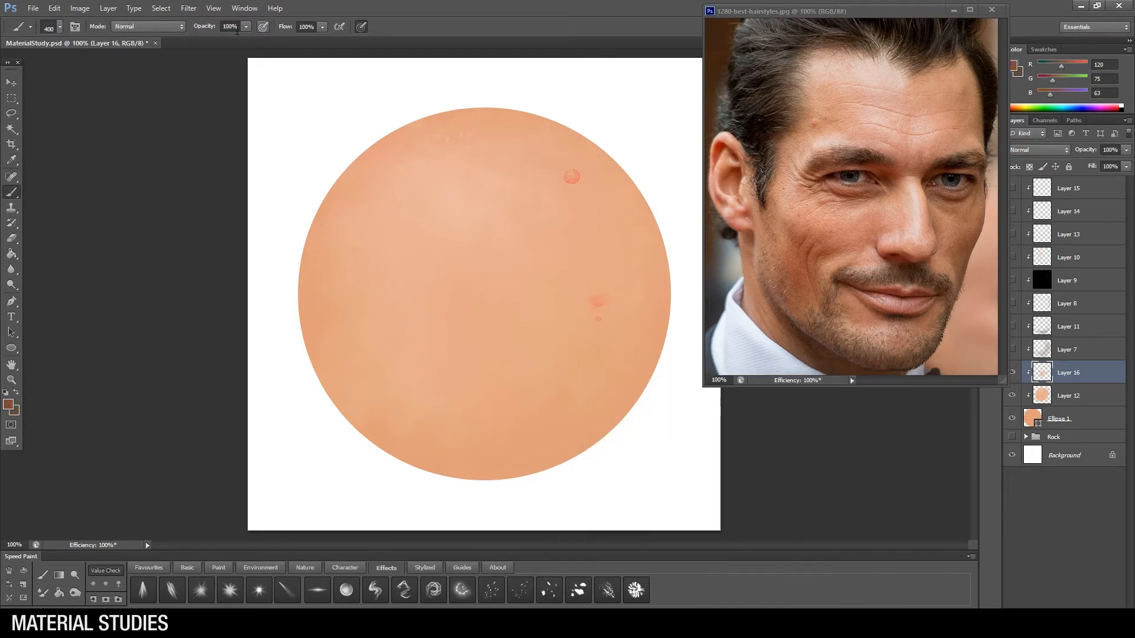
{"action": "left_click", "coordinate": [549, 590]}
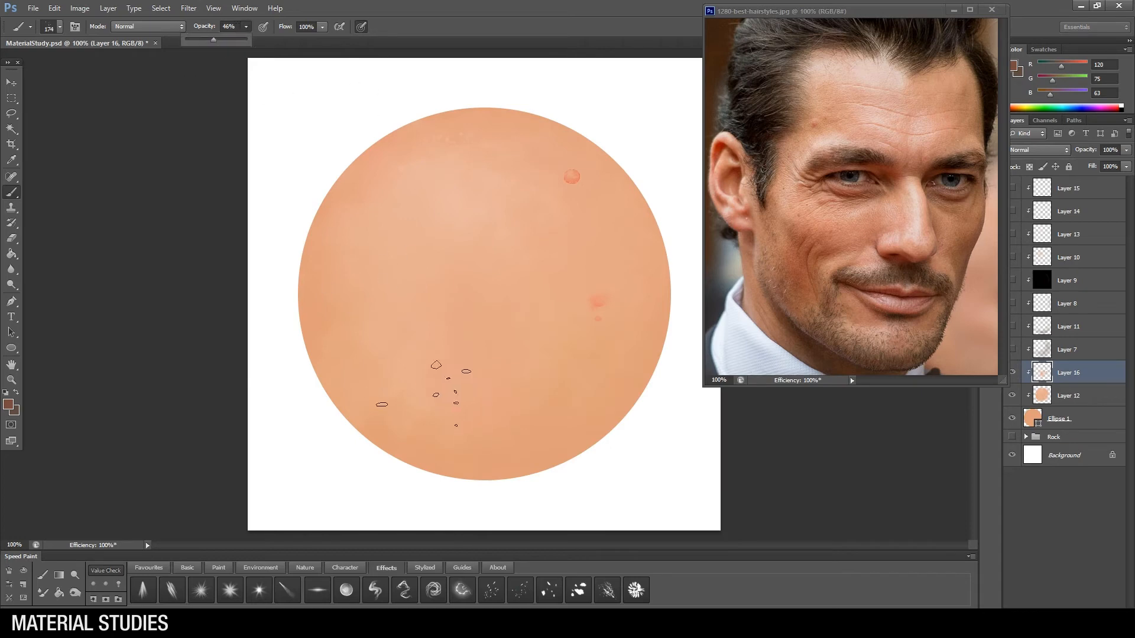
Step: Stamp small brown speckles over the sphere's lower left and right side at varying sizes and fade them with the Eraser
{"action": "key", "text": "bracketleft"}
{"action": "key", "text": "bracketleft"}
{"action": "key", "text": "bracketleft"}
{"action": "left_click", "coordinate": [387, 416]}
{"action": "key", "text": "bracketright"}
{"action": "key", "text": "bracketright"}
{"action": "left_click", "coordinate": [597, 362]}
{"action": "left_click", "coordinate": [590, 272]}
{"action": "key", "text": "bracketleft"}
{"action": "key", "text": "bracketleft"}
{"action": "key", "text": "bracketleft"}
{"action": "left_click", "coordinate": [435, 367]}
{"action": "key", "text": "e"}
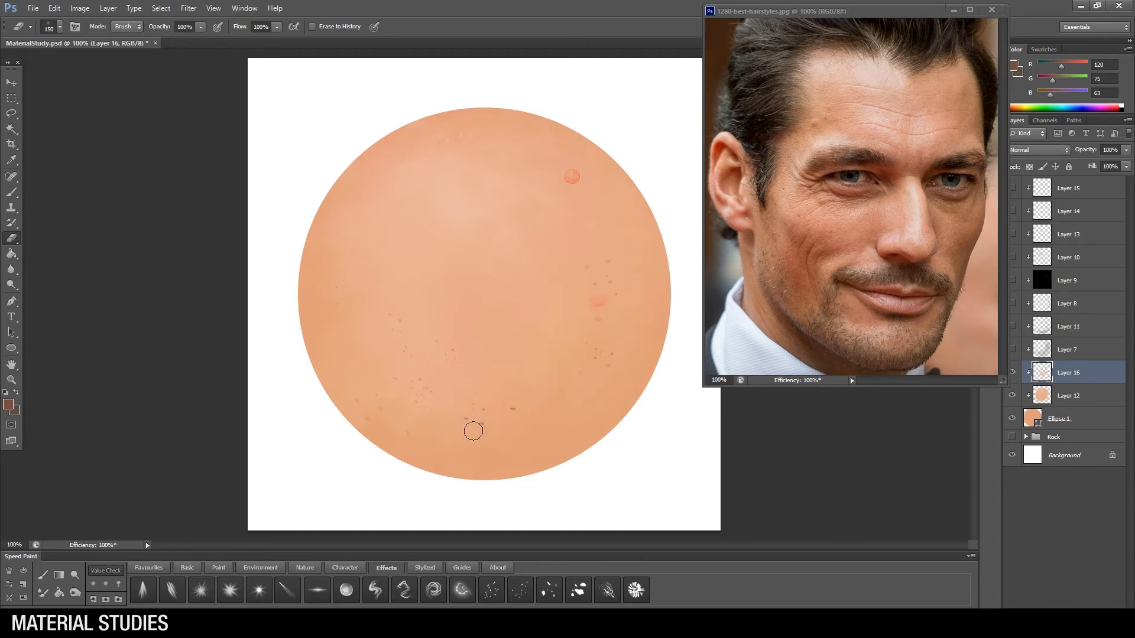
Step: Add a clipped layer above the speckles and choose a pore-pattern brush from the Character set
{"action": "left_click", "coordinate": [1104, 616]}
{"action": "key", "text": "b"}
{"action": "right_click", "coordinate": [507, 358]}
{"action": "left_click", "coordinate": [345, 569]}
{"action": "left_click", "coordinate": [259, 590]}
{"action": "left_click", "coordinate": [531, 424], "text": "alt"}
Step: Enlarge the pore brush to 400 px and stamp texture on the sphere's left side in brown (RGB 148, 95, 72)
{"action": "left_click", "coordinate": [8, 404]}
{"action": "left_click_drag", "start_coordinate": [644, 425], "coordinate": [647, 455]}
{"action": "left_click", "coordinate": [738, 538]}
{"action": "left_click", "coordinate": [853, 386]}
{"action": "key", "text": "bracketright"}
{"action": "key", "text": "bracketright"}
{"action": "key", "text": "bracketright"}
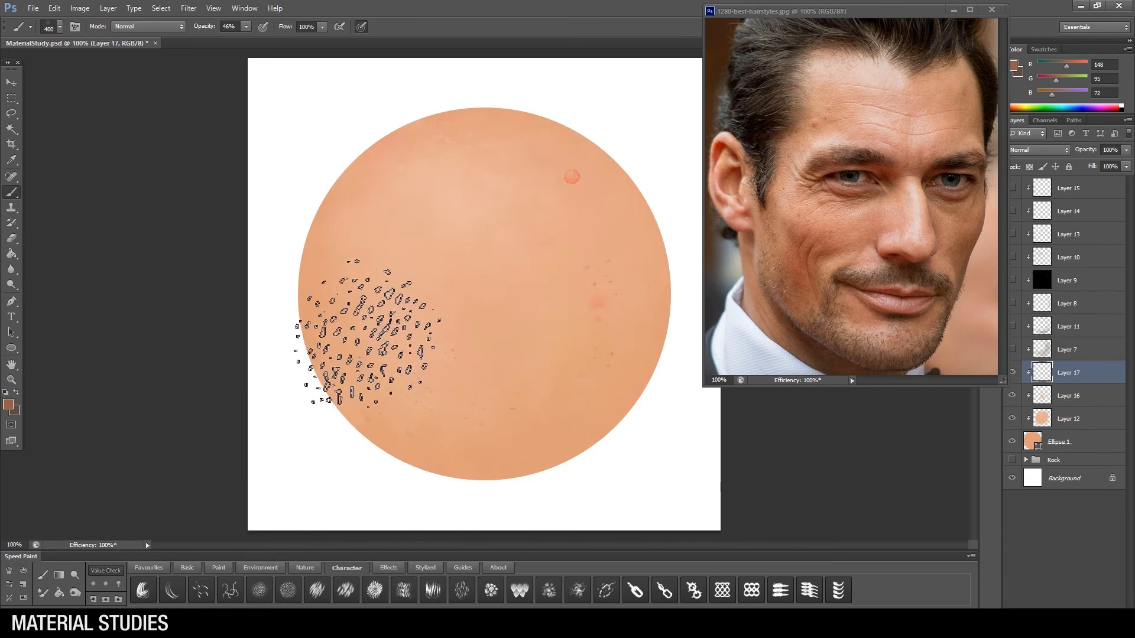
{"action": "left_click", "coordinate": [351, 257], "text": "alt"}
Step: Add light pore texture in pale peach (RGB 241, 199, 178) with the pore brush at 200 to 300 px
{"action": "left_click", "coordinate": [8, 405]}
{"action": "left_click", "coordinate": [611, 401]}
{"action": "left_click", "coordinate": [853, 387]}
{"action": "key", "text": "bracketleft"}
{"action": "key", "text": "bracketleft"}
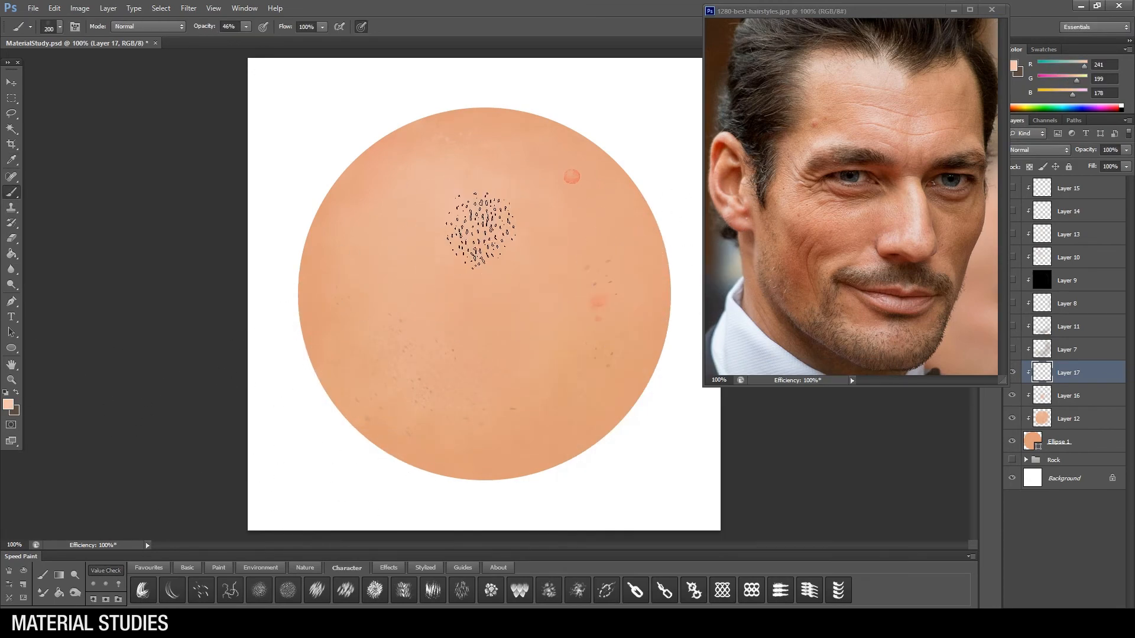
{"action": "key", "text": "bracketright"}
Step: Show the shading and highlight layers again, then lasso and delete the reddish bump and blemishes from the speckle layer
{"action": "mouse_move", "coordinate": [1012, 306]}
{"action": "left_mouse_down"}
{"action": "mouse_move", "coordinate": [1013, 192]}
{"action": "mouse_move", "coordinate": [1013, 209]}
{"action": "left_mouse_up"}
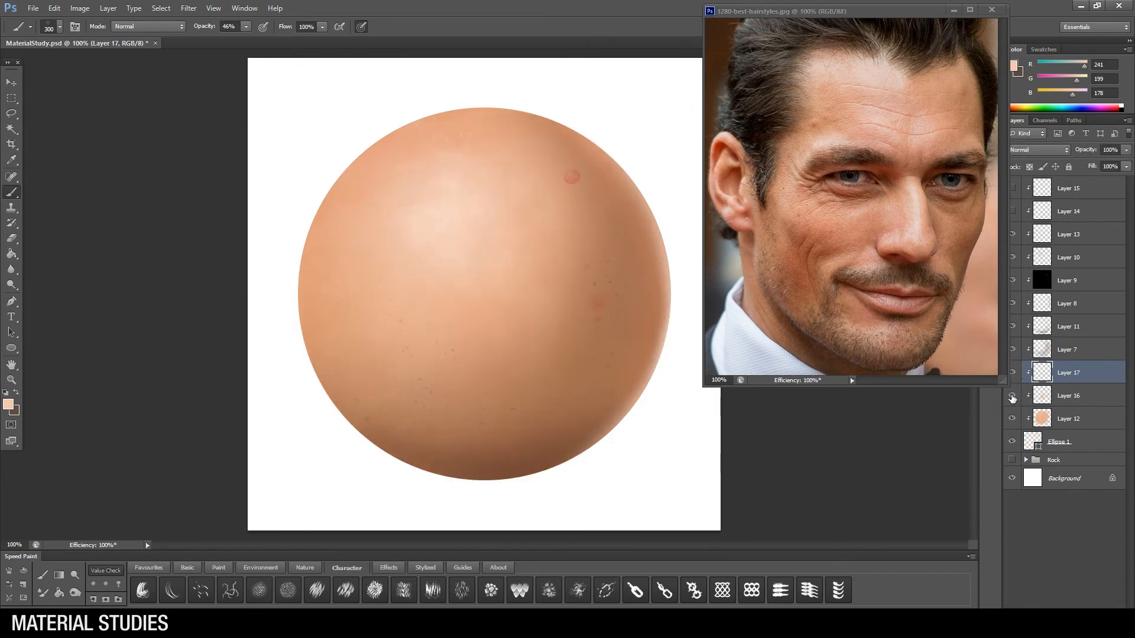
{"action": "left_click", "coordinate": [1058, 397]}
{"action": "key", "text": "l"}
{"action": "mouse_move", "coordinate": [583, 171]}
{"action": "left_mouse_down"}
{"action": "mouse_move", "coordinate": [658, 307]}
{"action": "mouse_move", "coordinate": [609, 158]}
{"action": "left_mouse_up"}
{"action": "key", "text": "Delete"}
{"action": "key", "text": "ctrl+d"}
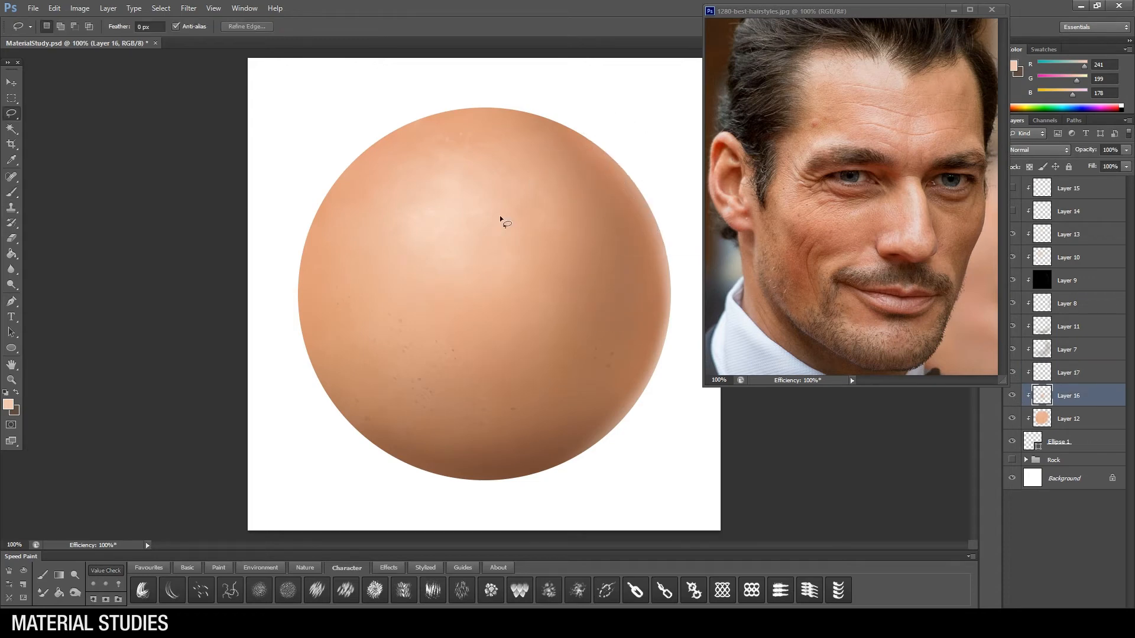
Step: Add a clipped layer above Layer 13 and set up a 25 px Favourites brush with a sampled skin tone (RGB 229, 174, 147)
{"action": "left_click", "coordinate": [1068, 234]}
{"action": "key", "text": "ctrl+shift+alt+n"}
{"action": "key", "text": "b"}
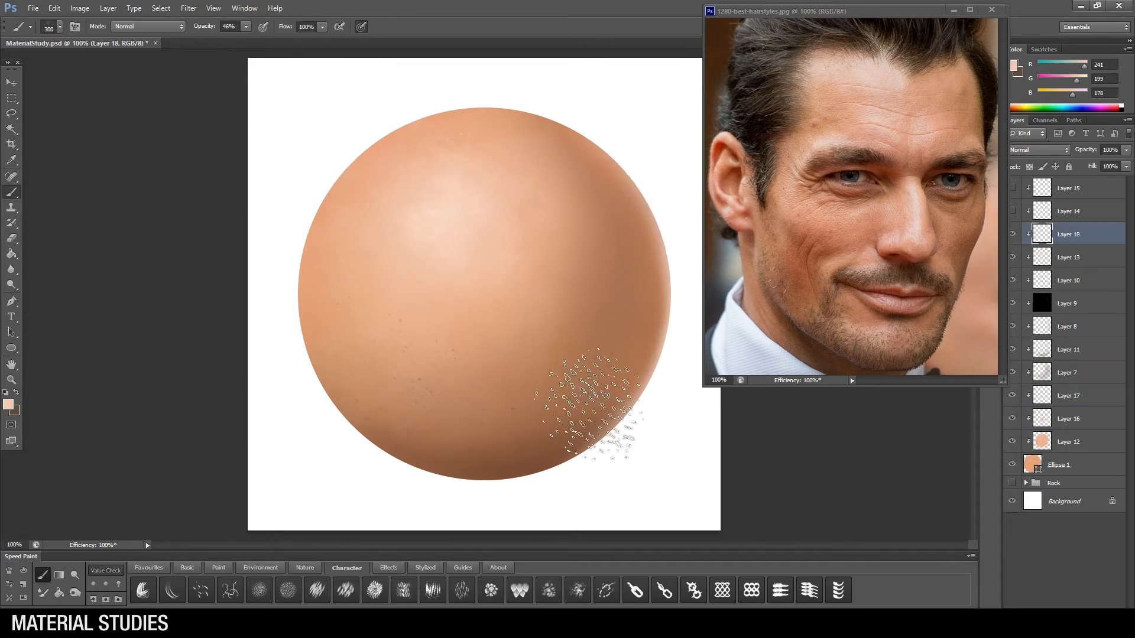
{"action": "right_click", "coordinate": [532, 311]}
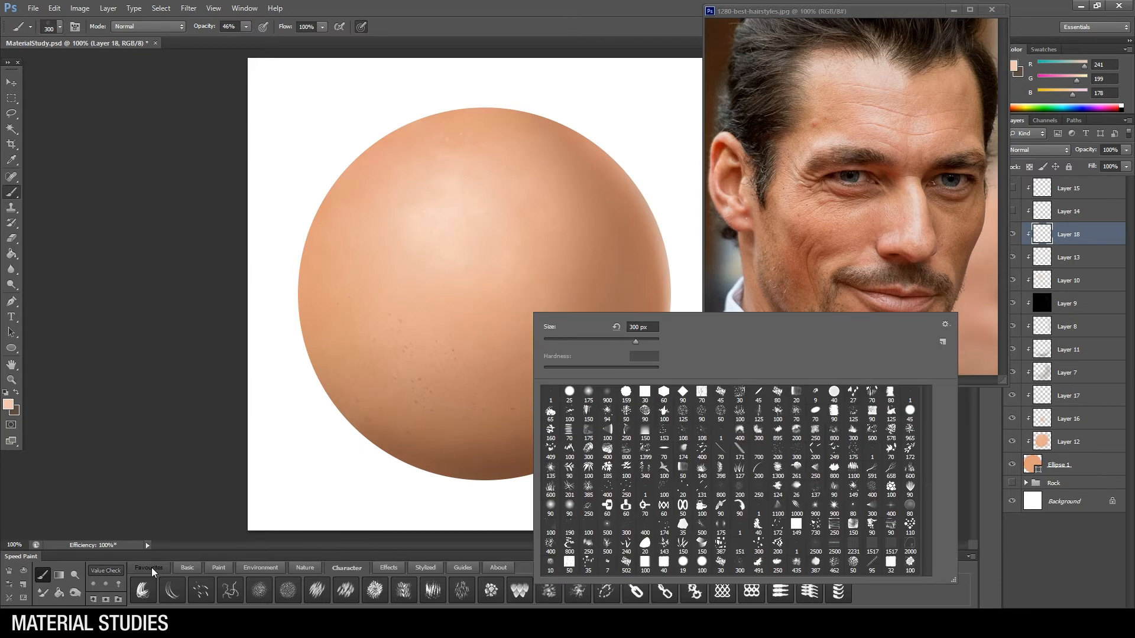
{"action": "left_click", "coordinate": [163, 568]}
{"action": "right_click", "coordinate": [542, 348]}
{"action": "left_click", "coordinate": [805, 601]}
{"action": "left_click", "coordinate": [584, 376]}
{"action": "left_click", "coordinate": [575, 202], "text": "alt"}
{"action": "left_click", "coordinate": [532, 168], "text": "alt"}
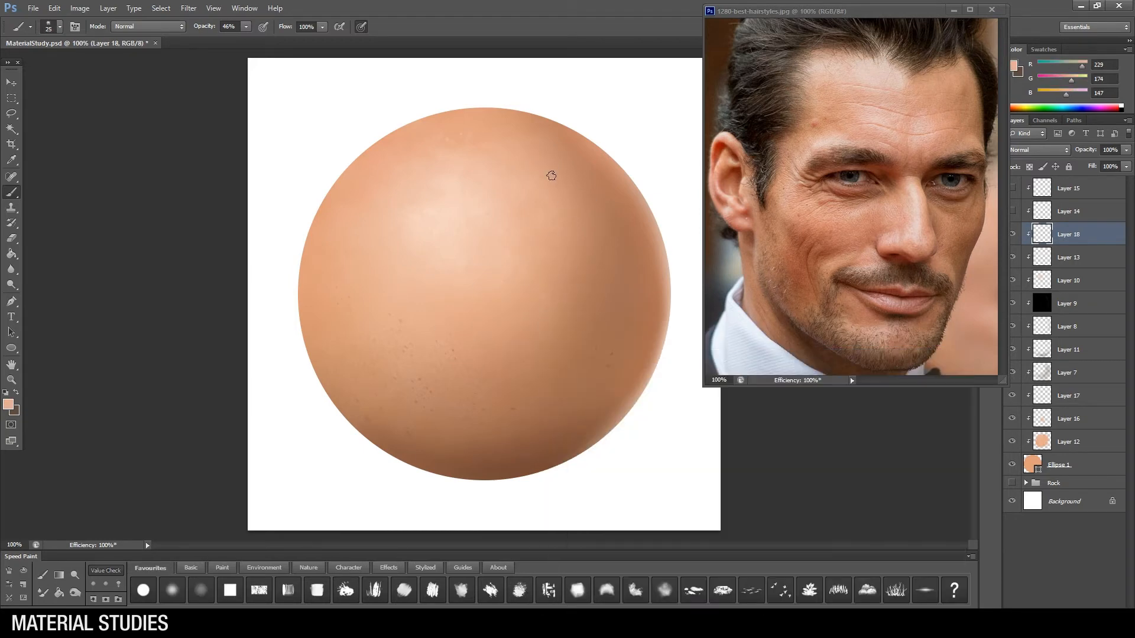
Step: At 100% brush opacity, dab a small light bump on the sphere's upper right and shade its underside in brown (RGB 129, 83, 60)
{"action": "left_click_drag", "start_coordinate": [246, 27], "coordinate": [282, 40]}
{"action": "left_click", "coordinate": [554, 170]}
{"action": "left_click", "coordinate": [662, 254], "text": "alt"}
{"action": "left_click", "coordinate": [526, 458], "text": "alt"}
{"action": "key", "text": "["}
{"action": "left_click", "coordinate": [556, 176]}
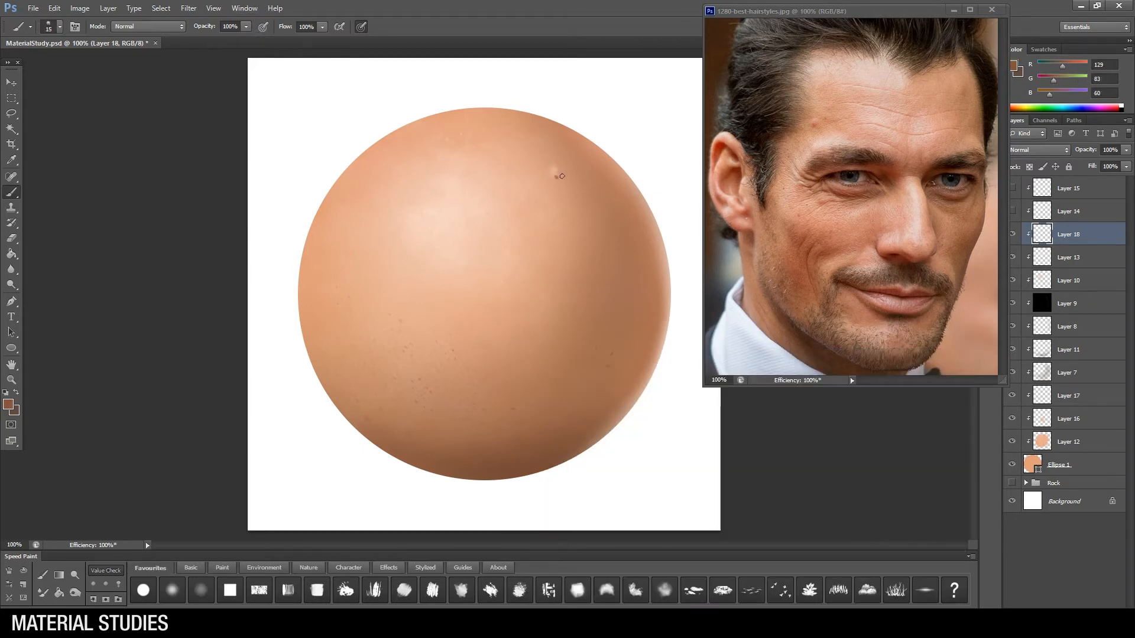
Step: Model the bump's form with a mid skin tone (RGB 191, 130, 101) and a lighter tone (RGB 227, 171, 144)
{"action": "left_click", "coordinate": [563, 172]}
{"action": "left_click", "coordinate": [566, 170], "text": "alt"}
{"action": "left_click", "coordinate": [558, 170], "text": "alt"}
{"action": "key", "text": "]"}
{"action": "left_click", "coordinate": [558, 171]}
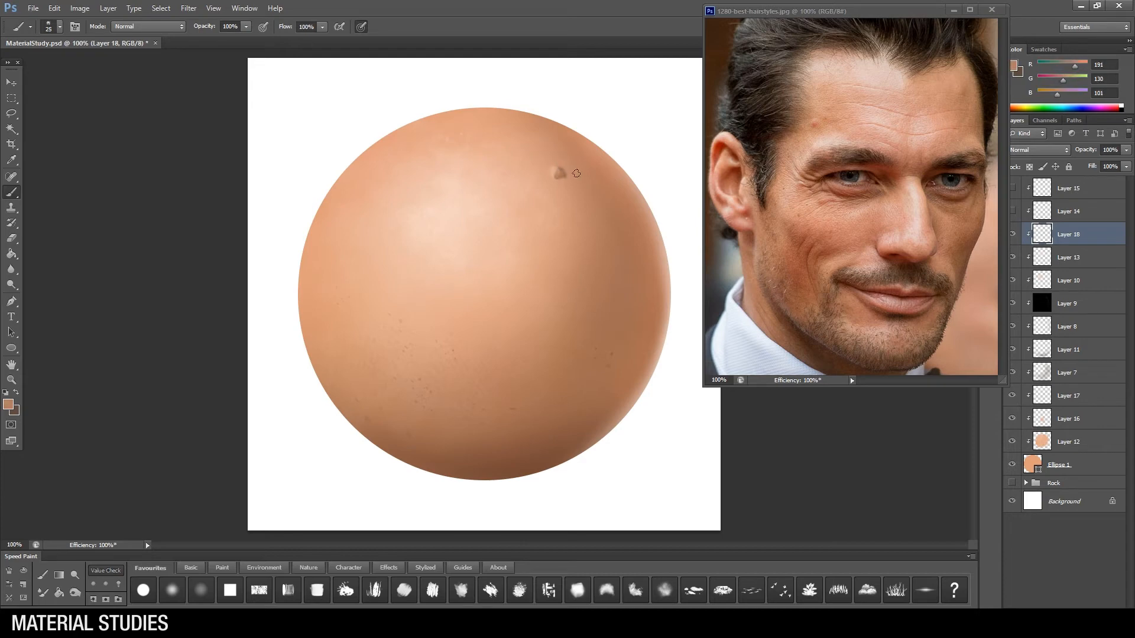
{"action": "left_click", "coordinate": [556, 170], "text": "alt"}
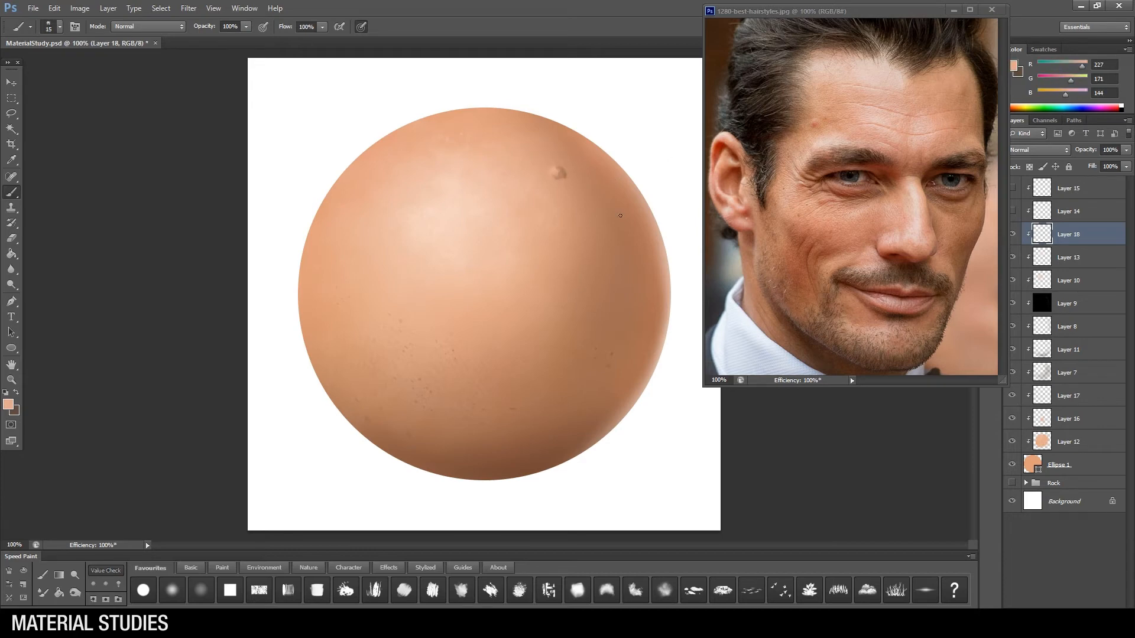
Step: Switch to another Favourites brush at a smaller size and dab finer tones onto the bump
{"action": "right_click", "coordinate": [569, 332]}
{"action": "left_click", "coordinate": [289, 589]}
{"action": "key", "text": "["}
{"action": "key", "text": "["}
{"action": "key", "text": "["}
{"action": "key", "text": "["}
{"action": "key", "text": "["}
{"action": "key", "text": "["}
{"action": "key", "text": "["}
{"action": "key", "text": "["}
{"action": "key", "text": "["}
{"action": "key", "text": "["}
{"action": "left_click", "coordinate": [563, 170], "text": "alt"}
{"action": "left_click", "coordinate": [562, 173]}
{"action": "left_click", "coordinate": [561, 172], "text": "alt"}
{"action": "left_click", "coordinate": [559, 172], "text": "alt"}
{"action": "left_click", "coordinate": [562, 167], "text": "alt"}
Step: Clean up the bump's outline with a small hard round eraser
{"action": "key", "text": "e"}
{"action": "right_click", "coordinate": [569, 275]}
{"action": "left_click", "coordinate": [739, 529]}
{"action": "left_click_drag", "start_coordinate": [590, 307], "coordinate": [586, 307]}
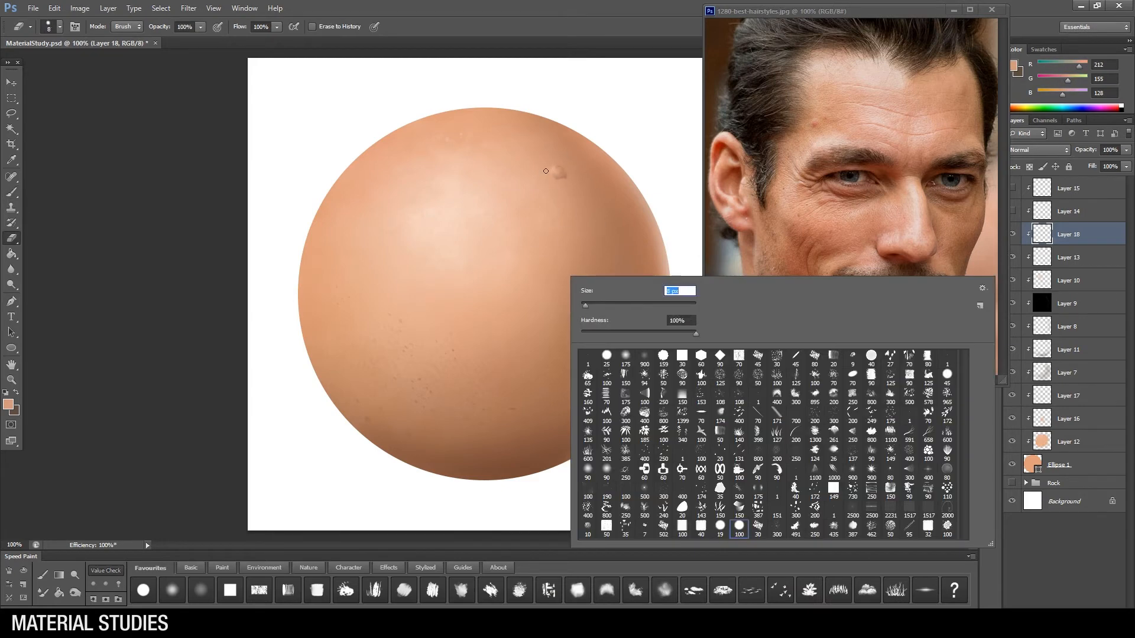
{"action": "left_click", "coordinate": [569, 177]}
{"action": "left_click_drag", "start_coordinate": [570, 168], "coordinate": [568, 177]}
Step: Lock the bump layer's transparency and tint the bump with a small soft brush in a different blend mode and reduced opacity
{"action": "key", "text": "b"}
{"action": "right_click", "coordinate": [516, 267]}
{"action": "left_click", "coordinate": [179, 571]}
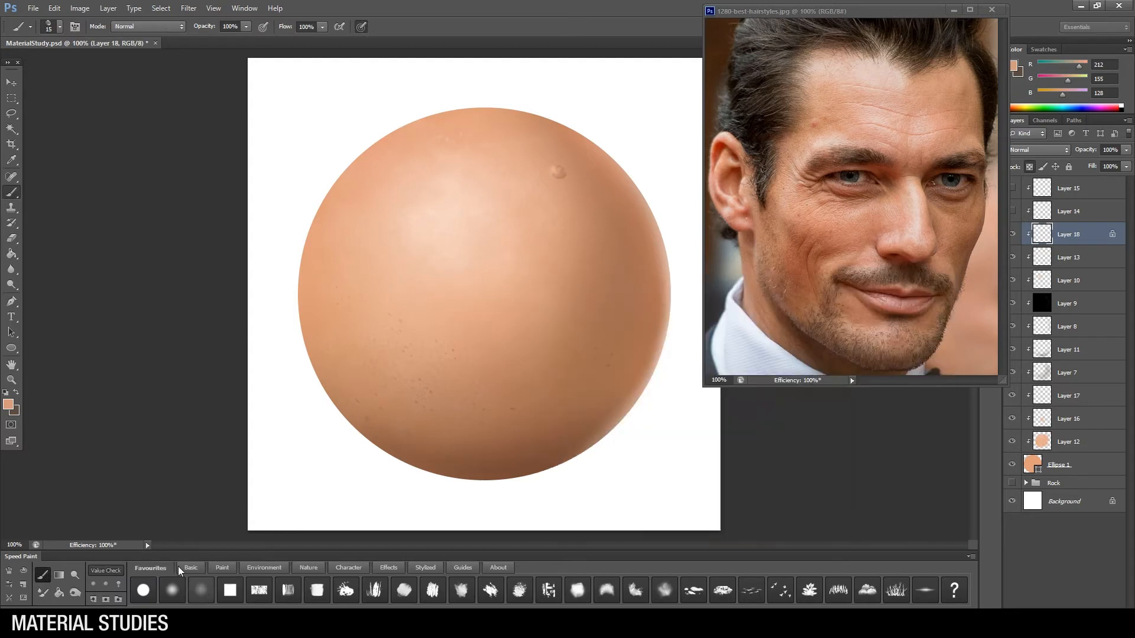
{"action": "left_click", "coordinate": [201, 590]}
{"action": "left_click", "coordinate": [8, 404]}
{"action": "left_click", "coordinate": [679, 439]}
{"action": "left_click", "coordinate": [738, 539]}
{"action": "left_click", "coordinate": [852, 388]}
{"action": "left_click", "coordinate": [148, 26]}
{"action": "left_click", "coordinate": [145, 200]}
{"action": "left_click", "coordinate": [246, 26]}
{"action": "left_click", "coordinate": [207, 40]}
{"action": "key", "text": "bracketleft"}
{"action": "key", "text": "bracketleft"}
{"action": "key", "text": "bracketleft"}
{"action": "key", "text": "bracketleft"}
{"action": "key", "text": "bracketleft"}
{"action": "key", "text": "bracketleft"}
{"action": "key", "text": "bracketleft"}
{"action": "key", "text": "bracketleft"}
{"action": "key", "text": "bracketleft"}
{"action": "key", "text": "bracketleft"}
{"action": "key", "text": "bracketleft"}
{"action": "left_click_drag", "start_coordinate": [565, 185], "coordinate": [565, 160]}
Step: Choose another Favourites brush, reset it to Normal mode at 100% opacity, and unlock the bump layer's transparency
{"action": "key", "text": "z"}
{"action": "left_click", "coordinate": [572, 186]}
{"action": "key", "text": "b"}
{"action": "right_click", "coordinate": [573, 204]}
{"action": "left_click", "coordinate": [649, 88]}
{"action": "left_click", "coordinate": [433, 590]}
{"action": "left_click", "coordinate": [450, 219], "text": "alt"}
{"action": "left_click", "coordinate": [148, 26]}
{"action": "left_click", "coordinate": [144, 39]}
{"action": "left_click", "coordinate": [246, 27]}
{"action": "left_click_drag", "start_coordinate": [243, 42], "coordinate": [289, 42]}
{"action": "left_click", "coordinate": [1029, 168]}
Step: Touch up the bump's edges and surface with a smaller brush
{"action": "key", "text": "bracketleft"}
{"action": "key", "text": "bracketleft"}
{"action": "key", "text": "bracketleft"}
{"action": "key", "text": "bracketleft"}
{"action": "left_click", "coordinate": [542, 160], "text": "alt"}
{"action": "left_click_drag", "start_coordinate": [537, 156], "coordinate": [522, 182]}
{"action": "key", "text": "e"}
{"action": "key", "text": "b"}
{"action": "left_click_drag", "start_coordinate": [622, 184], "coordinate": [638, 171]}
Step: Sample pale peach (RGB 245, 211, 192) from the sphere and dab highlight touches on the bump
{"action": "key", "text": "bracketleft"}
{"action": "key", "text": "bracketleft"}
{"action": "key", "text": "bracketleft"}
{"action": "left_click", "coordinate": [414, 237], "text": "alt"}
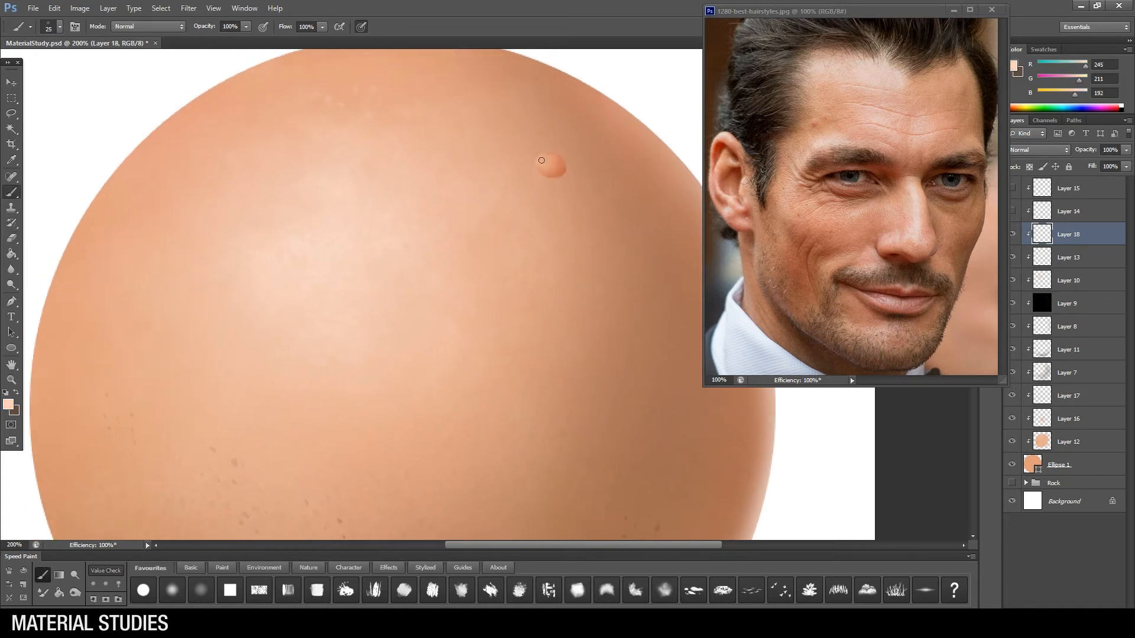
{"action": "left_click", "coordinate": [560, 171], "text": "alt"}
{"action": "mouse_move", "coordinate": [573, 211]}
{"action": "left_mouse_down"}
{"action": "mouse_move", "coordinate": [580, 165]}
{"action": "mouse_move", "coordinate": [564, 216]}
{"action": "left_mouse_up"}
Step: Pick a reddish brown (RGB 137, 77, 56) and paint a small shadow along the bump's lower right edge
{"action": "left_click", "coordinate": [8, 405]}
{"action": "left_click", "coordinate": [659, 459]}
{"action": "key", "text": "Return"}
{"action": "key", "text": "b"}
{"action": "key", "text": "bracketleft"}
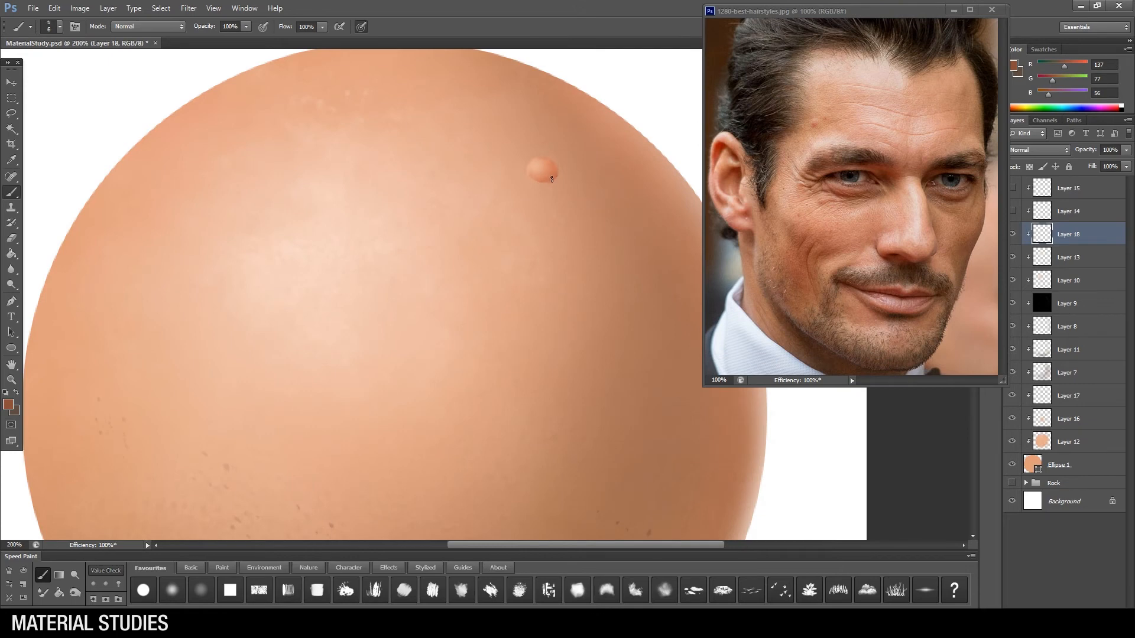
{"action": "key", "text": "bracketright"}
{"action": "left_click", "coordinate": [550, 175], "text": "alt"}
Step: Add a smaller second bump just below and to the right of the first one
{"action": "left_click", "coordinate": [597, 219], "text": "ctrl+alt"}
{"action": "left_click", "coordinate": [600, 222], "text": "ctrl+alt"}
{"action": "left_click", "coordinate": [554, 217], "text": "ctrl"}
{"action": "left_click", "coordinate": [554, 216], "text": "ctrl"}
{"action": "left_click_drag", "start_coordinate": [539, 249], "coordinate": [532, 229]}
{"action": "key", "text": "l"}
{"action": "mouse_move", "coordinate": [506, 178]}
{"action": "left_mouse_down"}
{"action": "mouse_move", "coordinate": [509, 204]}
{"action": "mouse_move", "coordinate": [539, 235]}
{"action": "mouse_move", "coordinate": [523, 226]}
{"action": "left_mouse_up"}
{"action": "key", "text": "ctrl+d"}
{"action": "key", "text": "z"}
{"action": "left_click", "coordinate": [563, 253], "text": "alt"}
{"action": "left_click", "coordinate": [522, 256]}
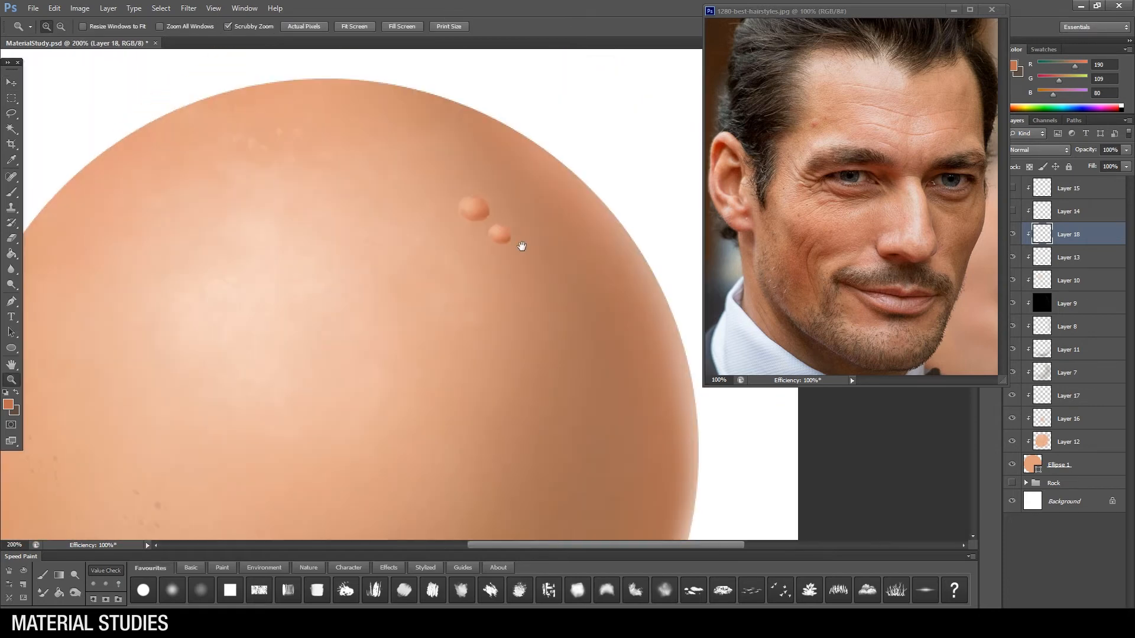
Step: Lasso the smaller bump and slightly lower its lightness with Hue/Saturation
{"action": "key", "text": "l"}
{"action": "left_click_drag", "start_coordinate": [511, 220], "coordinate": [526, 240]}
{"action": "left_click", "coordinate": [79, 9]}
{"action": "mouse_move", "coordinate": [101, 34]}
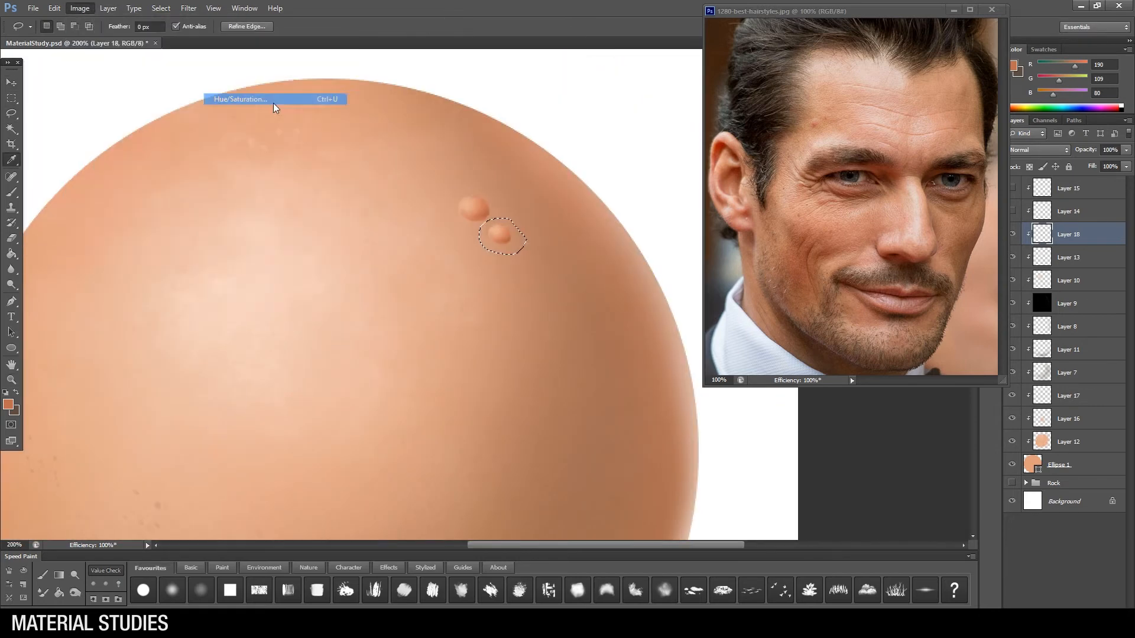
{"action": "left_click", "coordinate": [254, 101]}
{"action": "left_click_drag", "start_coordinate": [185, 383], "coordinate": [180, 383]}
{"action": "left_click", "coordinate": [324, 266]}
{"action": "key", "text": "ctrl+d"}
{"action": "key", "text": "z"}
{"action": "left_click", "coordinate": [577, 265], "text": "alt"}
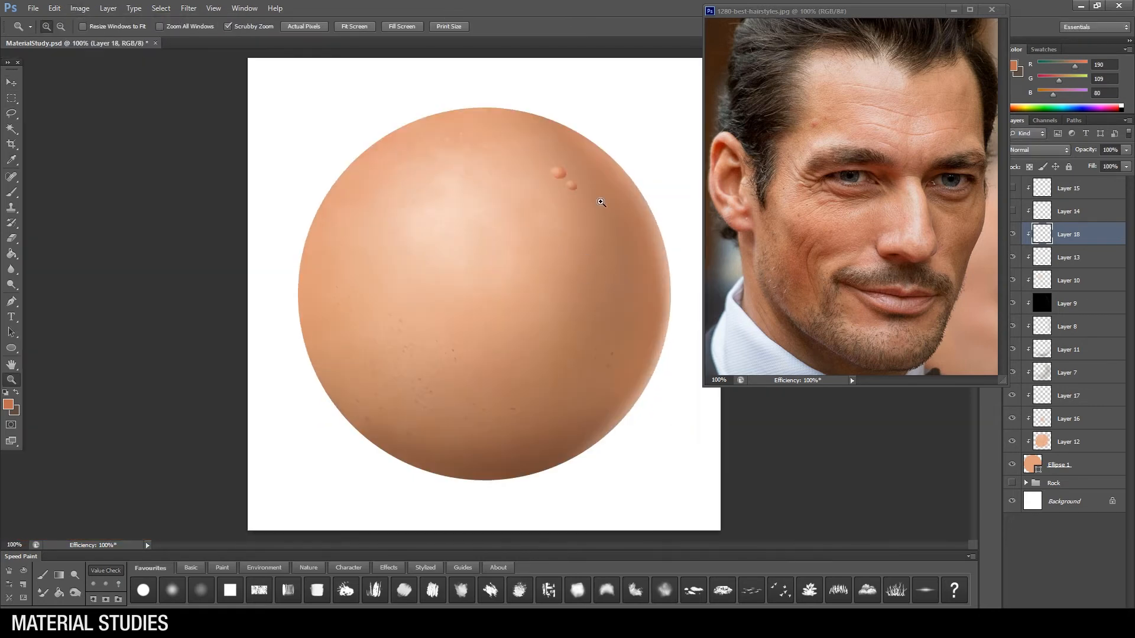
Step: Trim the smaller bump with the eraser
{"action": "left_click", "coordinate": [596, 202]}
{"action": "key", "text": "e"}
{"action": "key", "text": "z"}
{"action": "left_click", "coordinate": [571, 248], "text": "alt"}
{"action": "left_click", "coordinate": [571, 248], "text": "alt"}
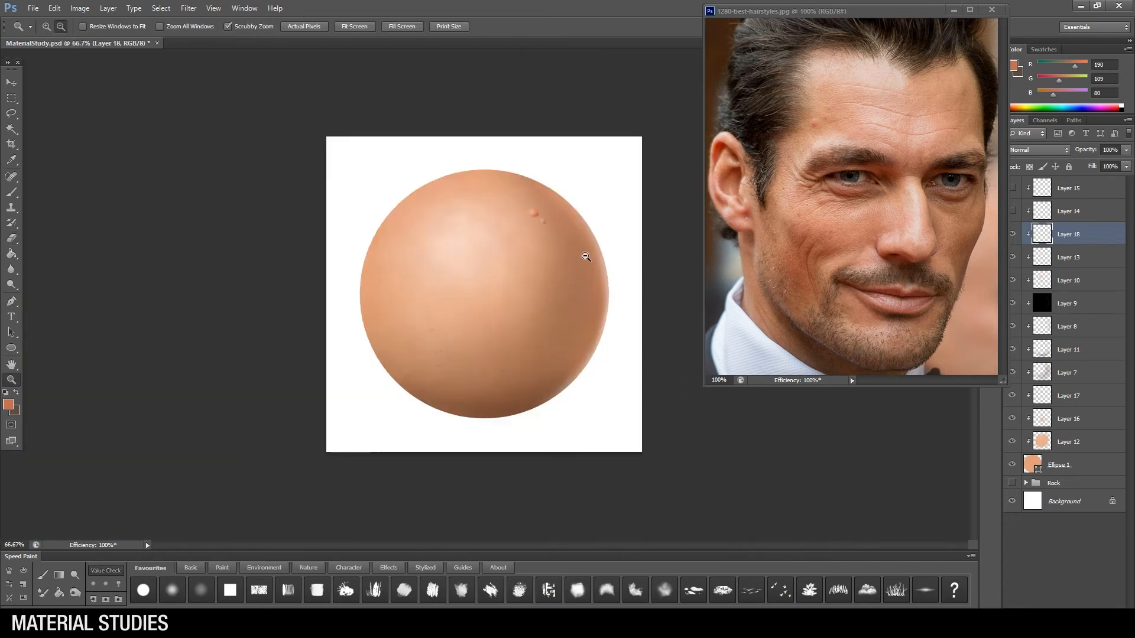
{"action": "left_click", "coordinate": [592, 264]}
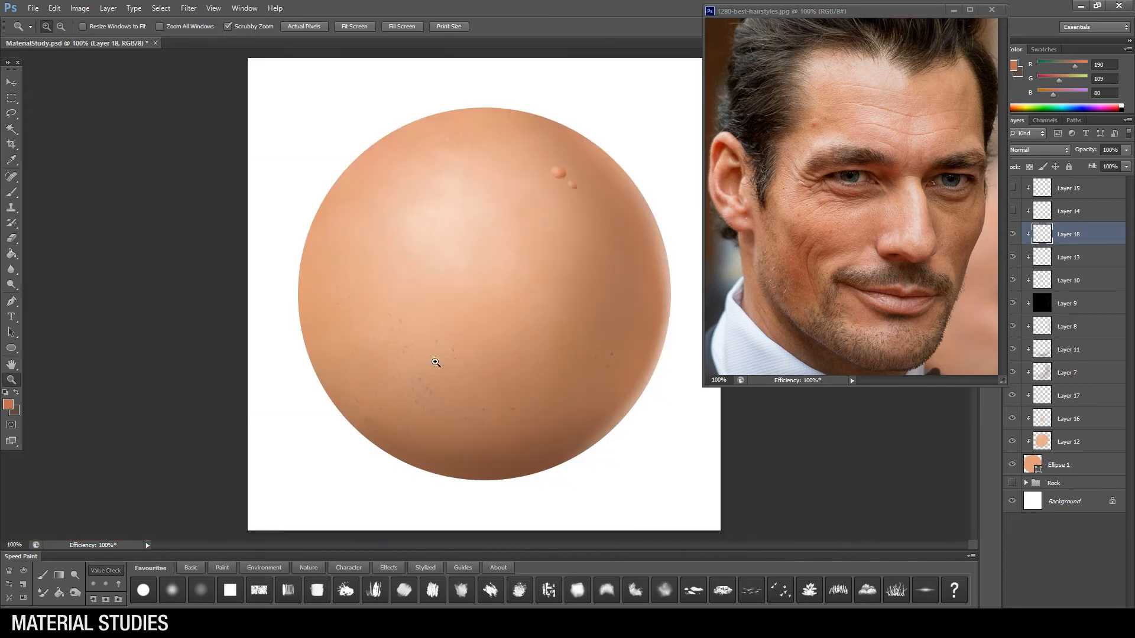
Step: Hide every clipped layer above the base circle and minimize the face reference photo
{"action": "mouse_move", "coordinate": [1012, 211]}
{"action": "left_mouse_down"}
{"action": "mouse_move", "coordinate": [1017, 190]}
{"action": "mouse_move", "coordinate": [1013, 211]}
{"action": "left_mouse_up"}
{"action": "key", "text": "v"}
{"action": "left_click_drag", "start_coordinate": [1014, 237], "coordinate": [1014, 442]}
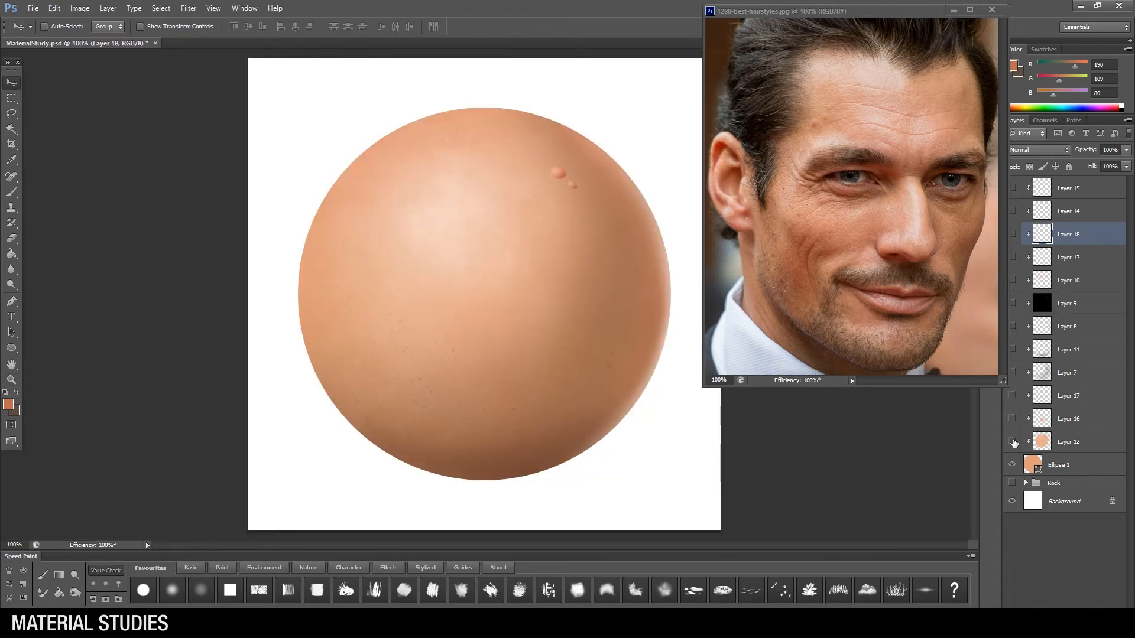
{"action": "left_click", "coordinate": [954, 10]}
{"action": "left_click", "coordinate": [1013, 442]}
{"action": "left_click", "coordinate": [1014, 442]}
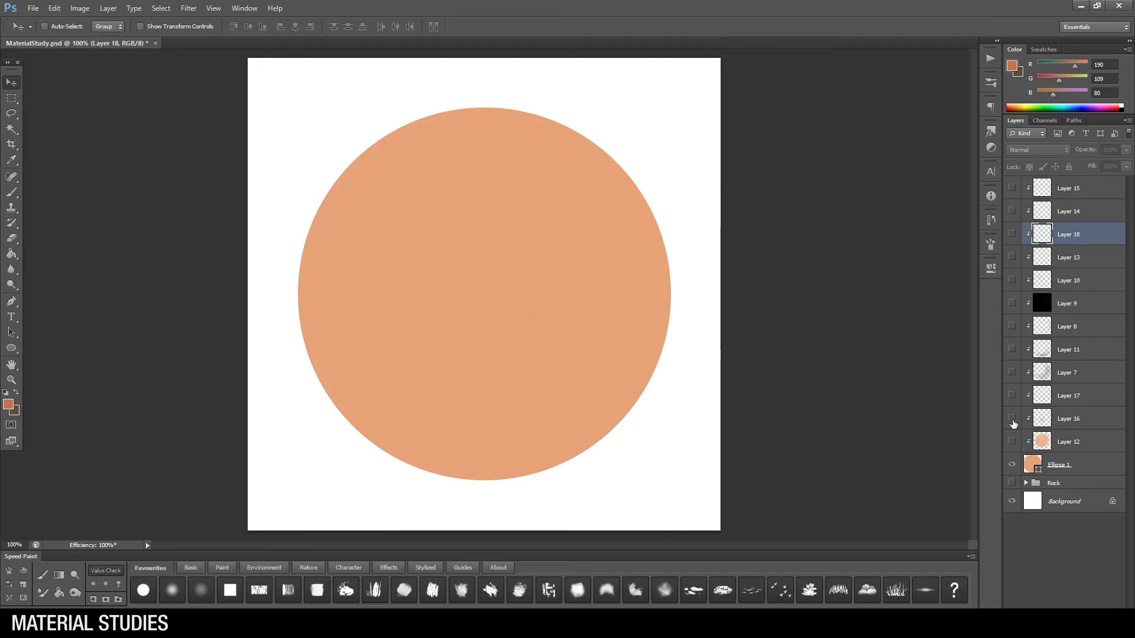
Step: Show the shading, highlight, skin-tone, speckle and bump layers again one by one to review the build-up
{"action": "left_click", "coordinate": [1013, 373]}
{"action": "left_click", "coordinate": [1013, 327]}
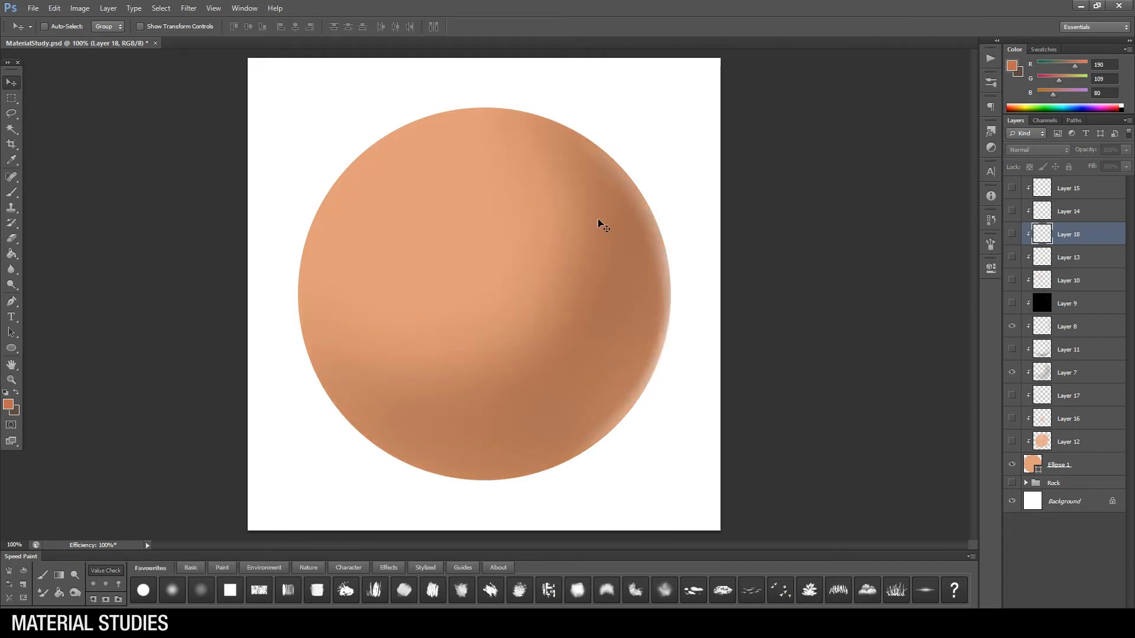
{"action": "left_click", "coordinate": [1013, 304]}
{"action": "left_click", "coordinate": [1014, 280]}
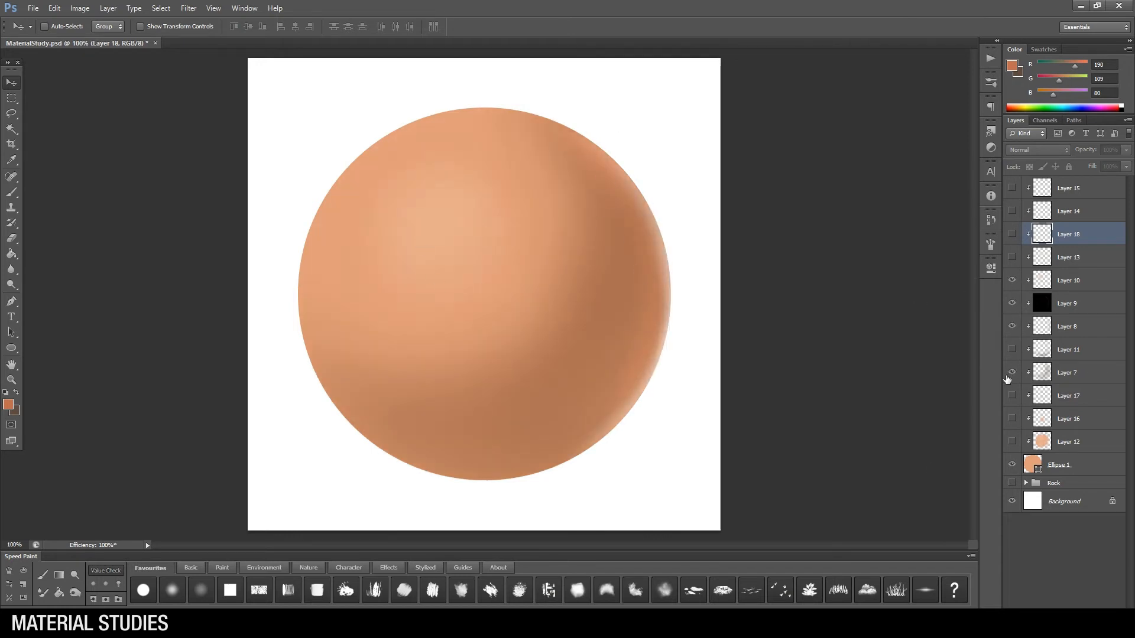
{"action": "left_click", "coordinate": [1012, 350]}
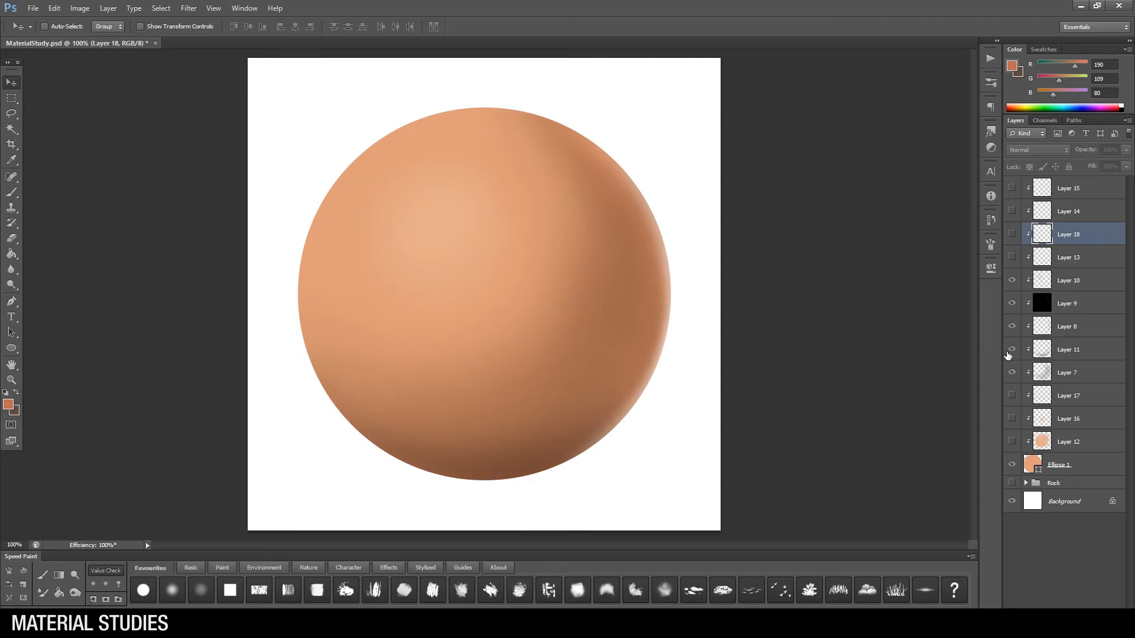
{"action": "left_click", "coordinate": [1013, 442]}
{"action": "left_click", "coordinate": [1012, 396]}
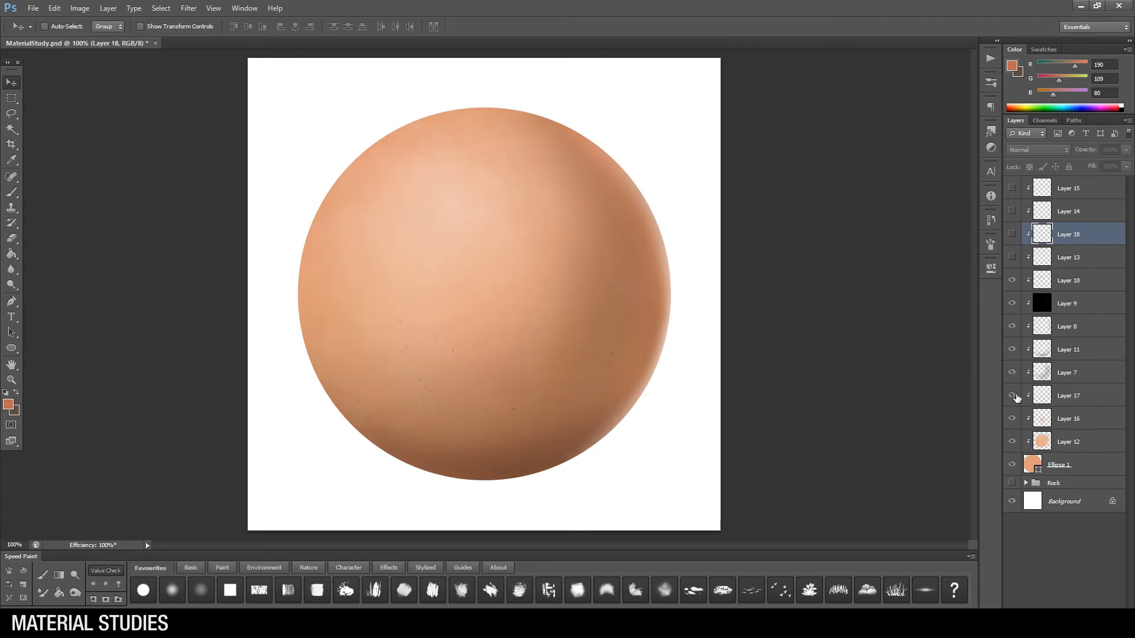
{"action": "left_click", "coordinate": [1012, 258]}
{"action": "left_click", "coordinate": [1011, 234]}
Step: Adjust Layer 13 with Hue/Saturation, setting saturation to +47 and lowering the lightness slightly
{"action": "key", "text": "z"}
{"action": "left_click", "coordinate": [598, 297], "text": "alt"}
{"action": "left_click", "coordinate": [598, 297], "text": "alt"}
{"action": "left_click", "coordinate": [597, 297], "text": "alt"}
{"action": "left_click", "coordinate": [540, 300]}
{"action": "left_click", "coordinate": [540, 301]}
{"action": "left_click", "coordinate": [541, 300], "text": "alt"}
{"action": "left_click", "coordinate": [540, 300]}
{"action": "left_click", "coordinate": [1069, 258]}
{"action": "left_click", "coordinate": [79, 9]}
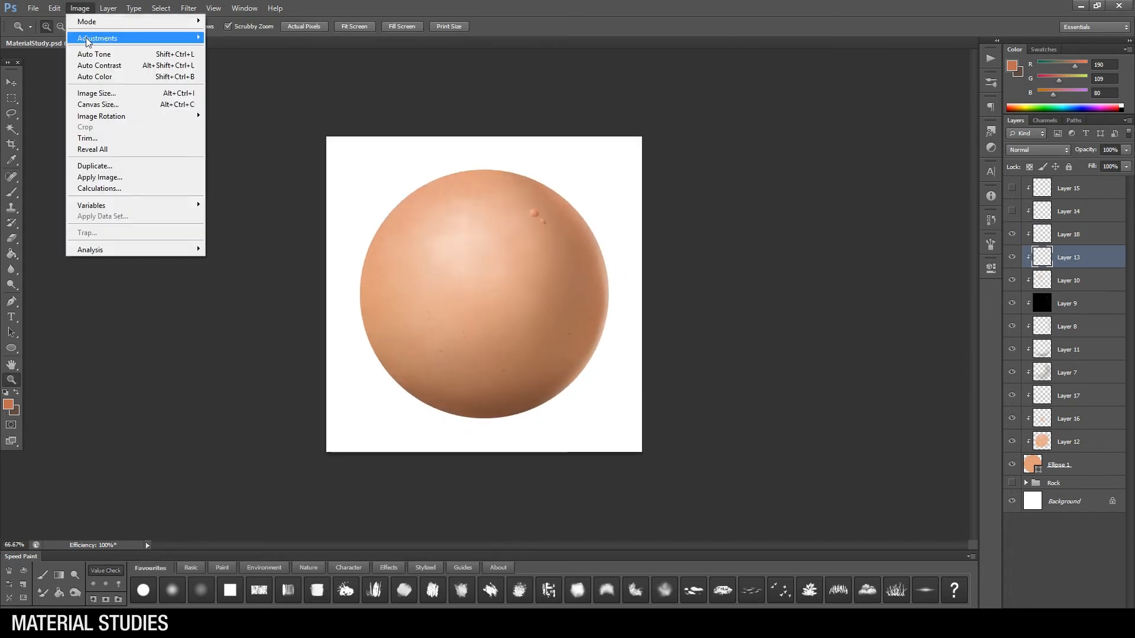
{"action": "mouse_move", "coordinate": [87, 41]}
{"action": "left_click", "coordinate": [233, 101]}
{"action": "left_click_drag", "start_coordinate": [183, 353], "coordinate": [211, 354]}
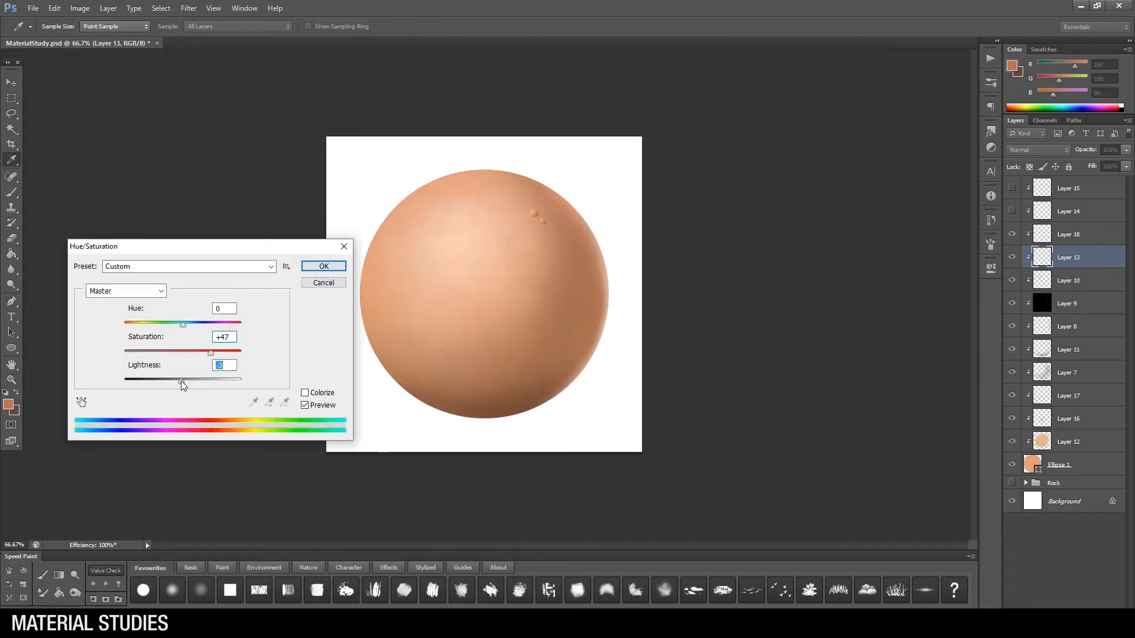
{"action": "key", "text": "Return"}
Step: Select all the sphere's layers from Layer 15 down to Ellipse 1 and group them as Skin
{"action": "key", "text": "z"}
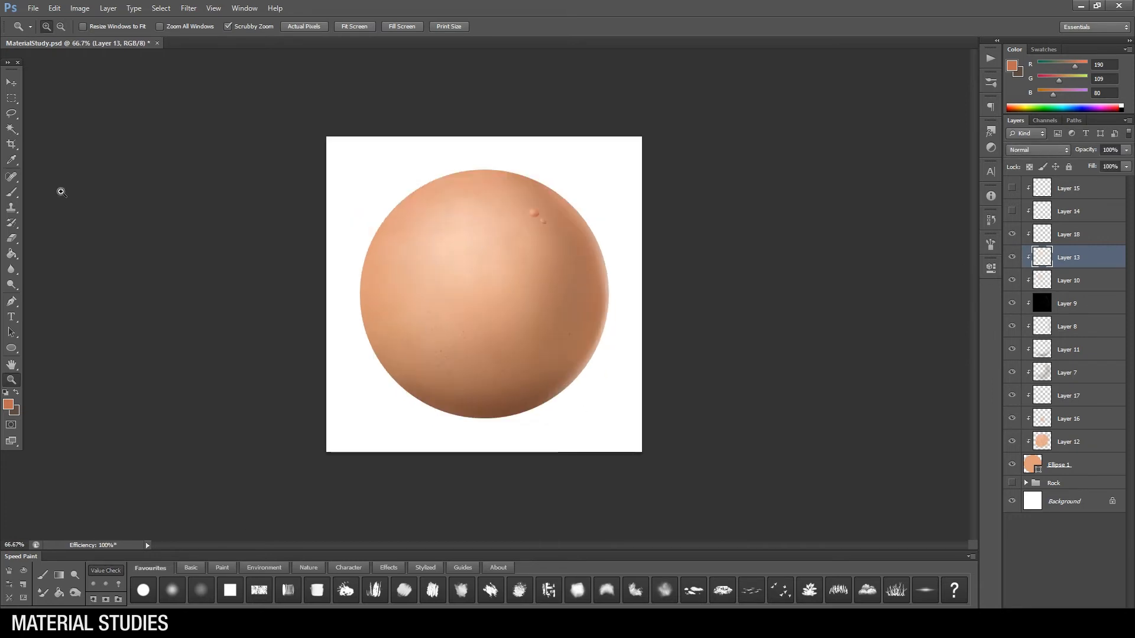
{"action": "key", "text": "v"}
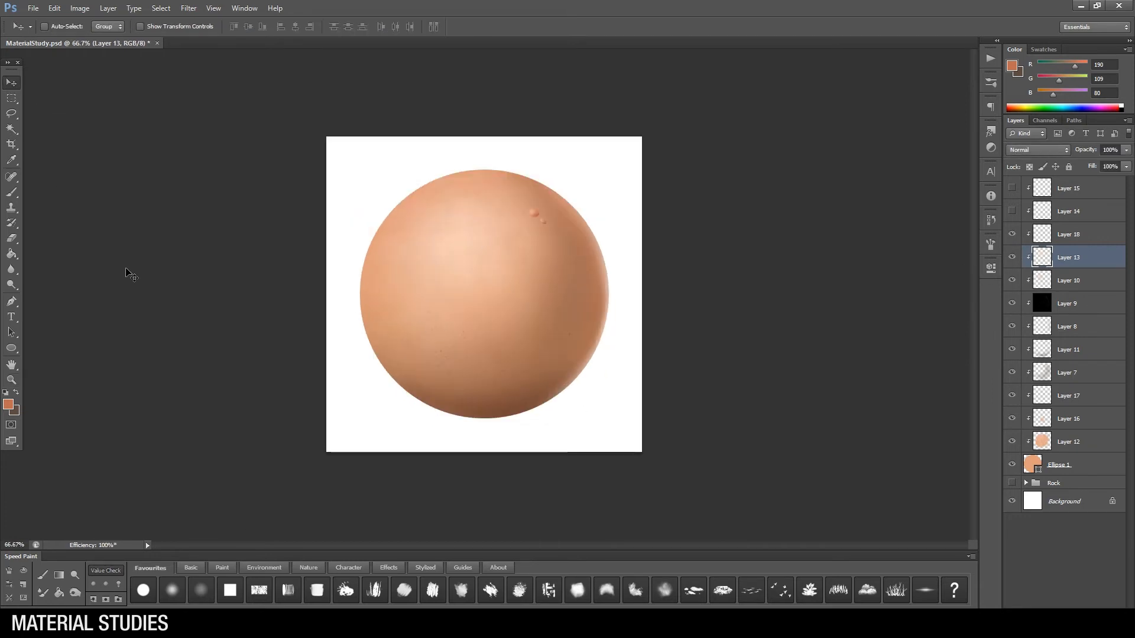
{"action": "left_click", "coordinate": [1082, 189]}
{"action": "left_click", "coordinate": [1099, 467], "text": "shift"}
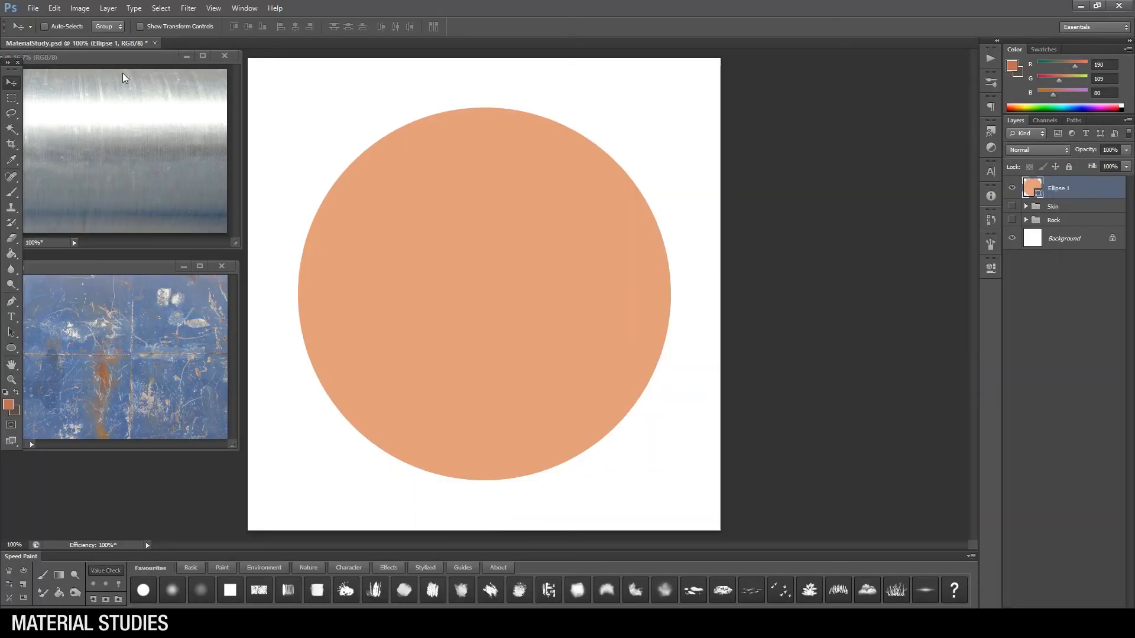
Step: Set the colour of the next study's base circle to red (RGB 170, 59, 59)
{"action": "left_click", "coordinate": [8, 404]}
{"action": "mouse_move", "coordinate": [654, 431]}
{"action": "left_mouse_down"}
{"action": "mouse_move", "coordinate": [696, 420]}
{"action": "mouse_move", "coordinate": [670, 445]}
{"action": "left_mouse_up"}
{"action": "left_click", "coordinate": [851, 388]}
{"action": "key", "text": "Return"}
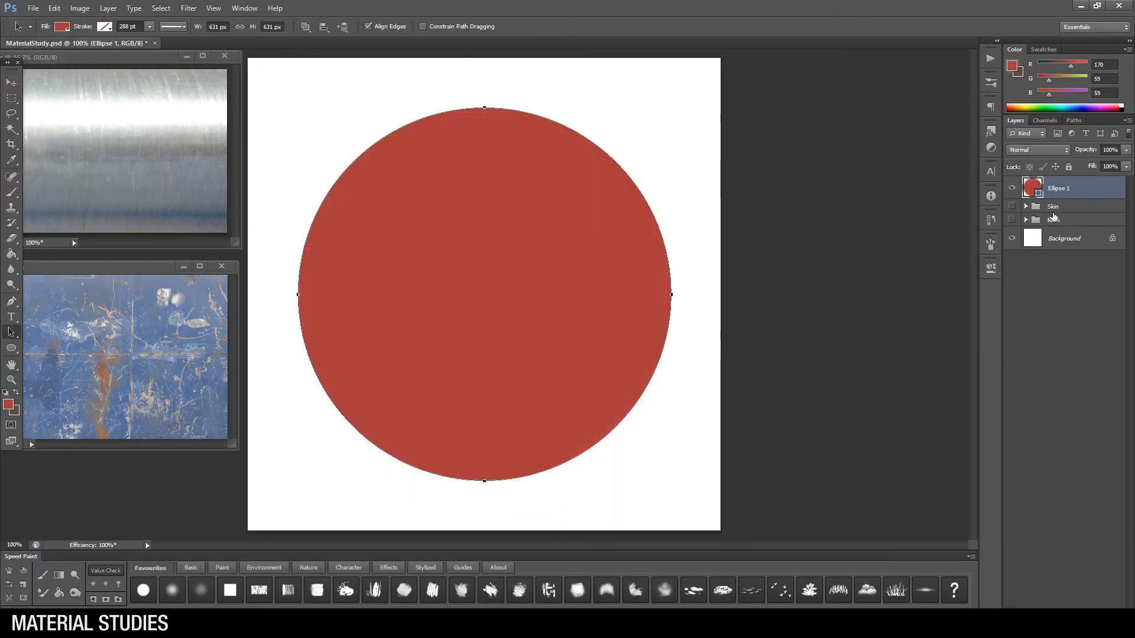
Step: Draw a closed Pen shape with a downward-curving upper edge that covers the lower part of the red circle
{"action": "left_click", "coordinate": [284, 298]}
{"action": "left_click_drag", "start_coordinate": [680, 297], "coordinate": [940, 150]}
{"action": "key", "text": "ctrl+z"}
{"action": "left_click_drag", "start_coordinate": [446, 366], "coordinate": [557, 380]}
{"action": "left_click_drag", "start_coordinate": [693, 300], "coordinate": [700, 286]}
{"action": "left_click_drag", "start_coordinate": [641, 492], "coordinate": [550, 540]}
{"action": "left_click", "coordinate": [384, 516]}
{"action": "left_click", "coordinate": [306, 427]}
{"action": "left_click", "coordinate": [284, 298]}
Step: Mask the lower shape to the red circle's outline and fill it with light grey
{"action": "left_click", "coordinate": [1033, 211], "text": "ctrl"}
{"action": "left_click", "coordinate": [1050, 616]}
{"action": "double_click", "coordinate": [1032, 188]}
{"action": "left_click_drag", "start_coordinate": [627, 435], "coordinate": [575, 411]}
{"action": "key", "text": "Return"}
Step: Above Ellipse 1, draw a closed Pen shape about 684 by 237 px whose upper edge curves just over the grey area
{"action": "left_click", "coordinate": [1093, 212]}
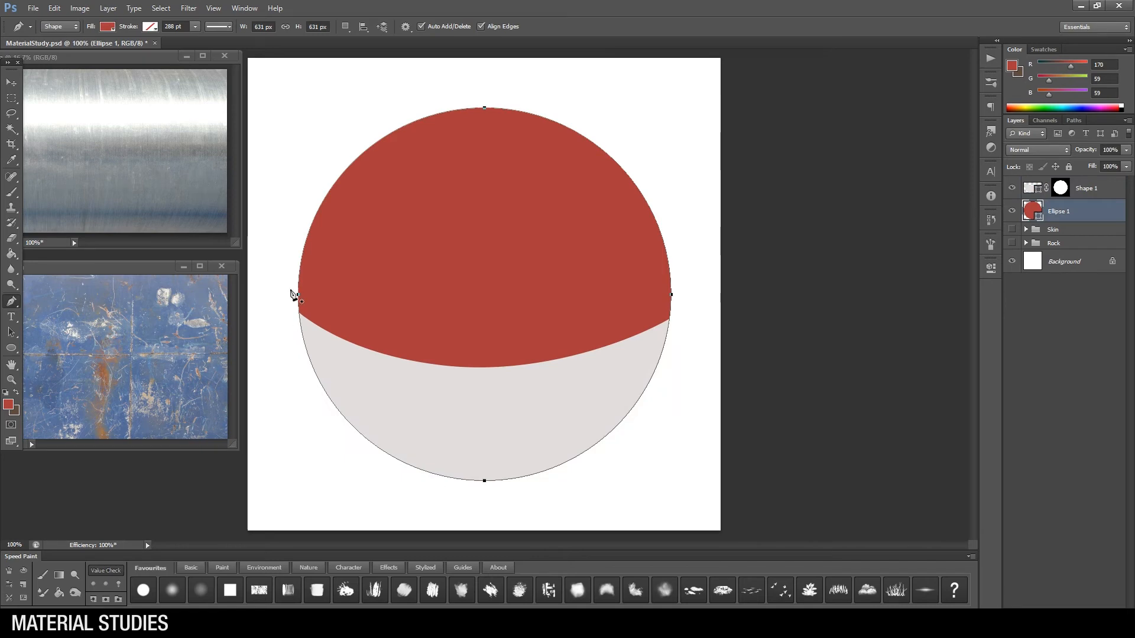
{"action": "left_click", "coordinate": [290, 290]}
{"action": "left_click_drag", "start_coordinate": [466, 349], "coordinate": [572, 350]}
{"action": "left_click_drag", "start_coordinate": [678, 298], "coordinate": [681, 290]}
{"action": "left_click", "coordinate": [687, 336]}
{"action": "left_click", "coordinate": [471, 430]}
{"action": "left_click", "coordinate": [281, 368]}
{"action": "left_click", "coordinate": [290, 290]}
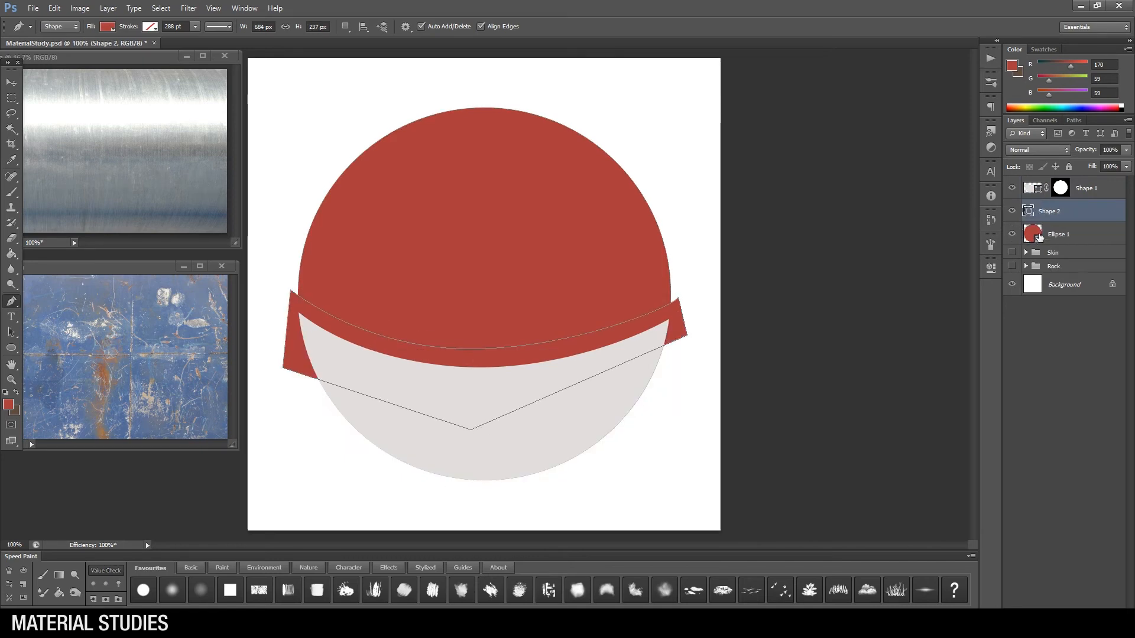
Step: Mask the new shape to the circle's outline and fill it with near-black so it forms a dark band
{"action": "left_click", "coordinate": [1033, 234], "text": "ctrl"}
{"action": "left_click", "coordinate": [1050, 616]}
{"action": "double_click", "coordinate": [1029, 211]}
{"action": "left_click", "coordinate": [592, 491]}
{"action": "left_click", "coordinate": [852, 387]}
{"action": "key", "text": "a"}
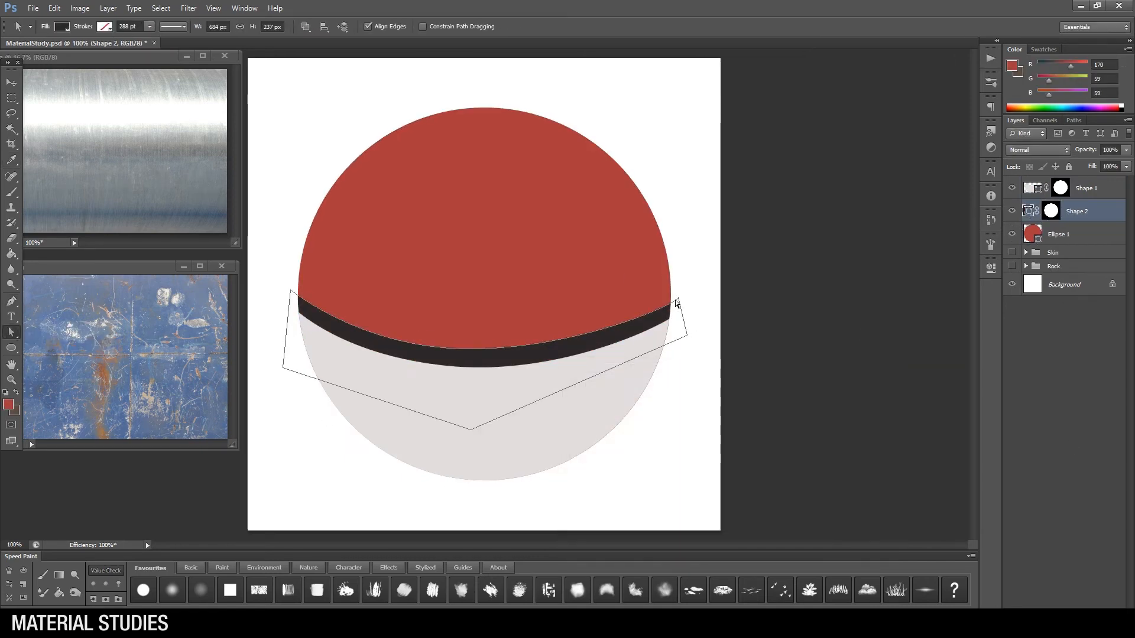
Step: Draw a dark circle about 123 px wide on the middle of the band and enlarge it slightly
{"action": "left_click", "coordinate": [17, 350]}
{"action": "left_click_drag", "start_coordinate": [420, 328], "coordinate": [491, 400]}
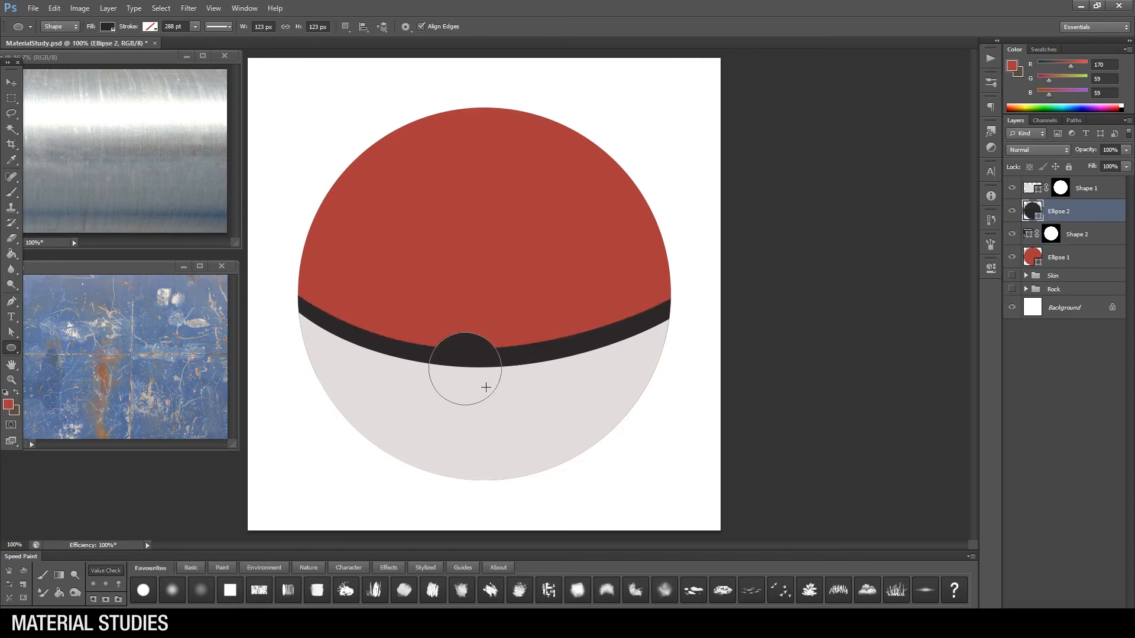
{"action": "key", "text": "ctrl+t"}
{"action": "left_click_drag", "start_coordinate": [492, 329], "coordinate": [499, 323]}
Step: Hide the Shape 2 band and move the Ellipse 2 layer to the top of the layer stack
{"action": "left_click", "coordinate": [1087, 188]}
{"action": "left_click", "coordinate": [1059, 211]}
{"action": "left_click", "coordinate": [1012, 188]}
{"action": "left_click", "coordinate": [1013, 188]}
{"action": "left_click", "coordinate": [1077, 234]}
{"action": "left_click", "coordinate": [1012, 235]}
{"action": "left_click_drag", "start_coordinate": [1098, 210], "coordinate": [1098, 177]}
Step: Add a thicker curved band across the ball to the Ellipse 2 shape with the Pen tool
{"action": "left_click", "coordinate": [12, 302]}
{"action": "left_click", "coordinate": [363, 26]}
{"action": "left_click", "coordinate": [292, 294]}
{"action": "left_click_drag", "start_coordinate": [462, 350], "coordinate": [501, 345]}
{"action": "left_click_drag", "start_coordinate": [679, 299], "coordinate": [677, 326]}
{"action": "left_click_drag", "start_coordinate": [454, 381], "coordinate": [326, 368]}
{"action": "left_click", "coordinate": [289, 314]}
{"action": "left_click", "coordinate": [292, 294]}
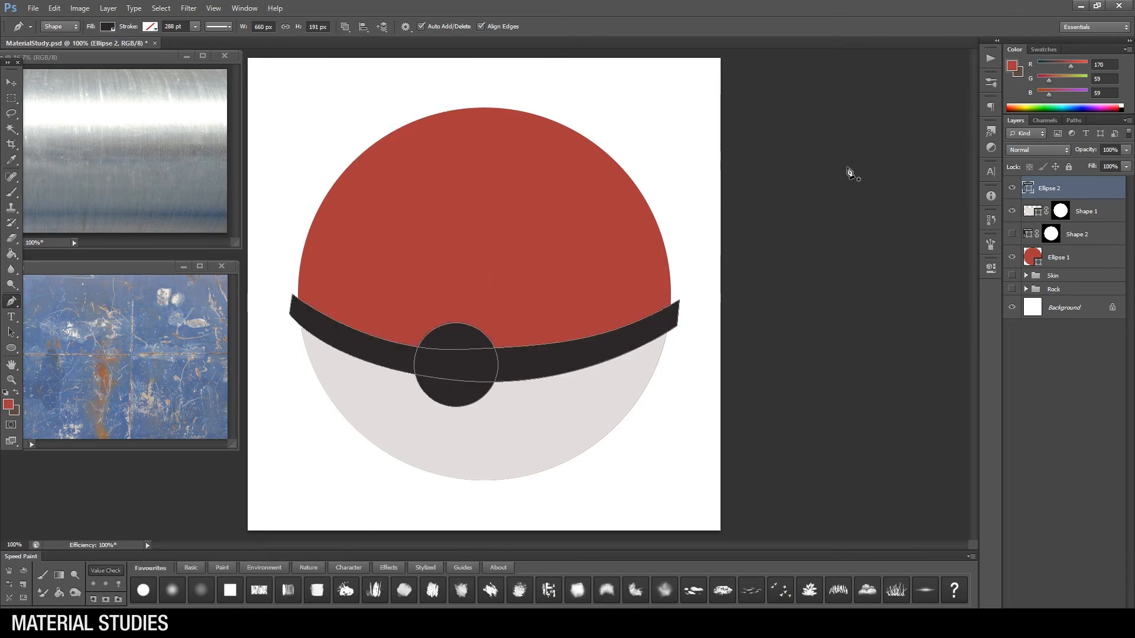
Step: Copy the circular mask from Shape 1 onto Ellipse 2 and fine-tune the anchor points of the band's curves
{"action": "left_click_drag", "start_coordinate": [1061, 211], "coordinate": [1059, 188]}
{"action": "left_click", "coordinate": [11, 333]}
{"action": "left_click", "coordinate": [65, 345]}
{"action": "left_click_drag", "start_coordinate": [555, 350], "coordinate": [554, 351]}
{"action": "left_click_drag", "start_coordinate": [463, 350], "coordinate": [462, 353]}
{"action": "left_click_drag", "start_coordinate": [677, 325], "coordinate": [675, 329]}
{"action": "left_click", "coordinate": [1087, 211]}
{"action": "key", "text": "z"}
{"action": "left_click", "coordinate": [558, 303], "text": "alt"}
{"action": "left_click", "coordinate": [309, 353]}
Step: Select the dark button circle's path in Ellipse 2 and enlarge it with Free Transform
{"action": "left_click", "coordinate": [11, 333]}
{"action": "left_click", "coordinate": [65, 331]}
{"action": "left_click", "coordinate": [1077, 188]}
{"action": "left_click", "coordinate": [458, 365]}
{"action": "key", "text": "ctrl+t"}
{"action": "left_click_drag", "start_coordinate": [498, 323], "coordinate": [506, 315]}
{"action": "key", "text": "Return"}
Step: Create a light grey inner circle on a new shape layer from the button's path and scale it to 113 px
{"action": "key", "text": "u"}
{"action": "left_click_drag", "start_coordinate": [639, 111], "coordinate": [652, 135]}
{"action": "key", "text": "a"}
{"action": "key", "text": "ctrl+v"}
{"action": "key", "text": "Delete"}
{"action": "double_click", "coordinate": [1033, 188]}
{"action": "key", "text": "ctrl+t"}
{"action": "left_click_drag", "start_coordinate": [502, 316], "coordinate": [491, 341]}
{"action": "key", "text": "Return"}
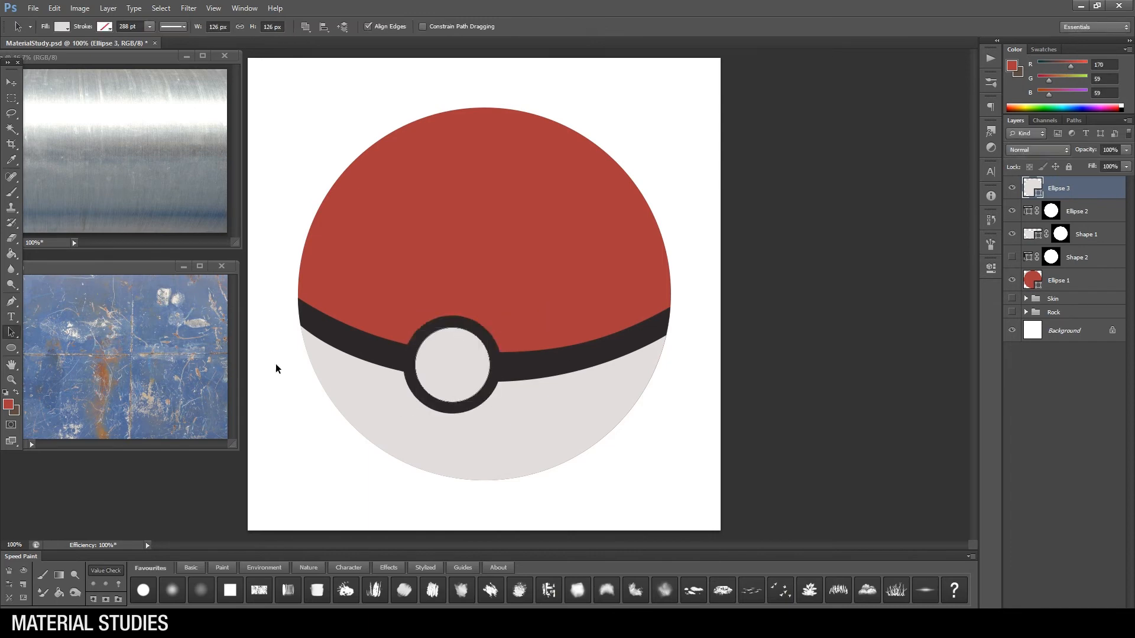
{"action": "left_click", "coordinate": [815, 283]}
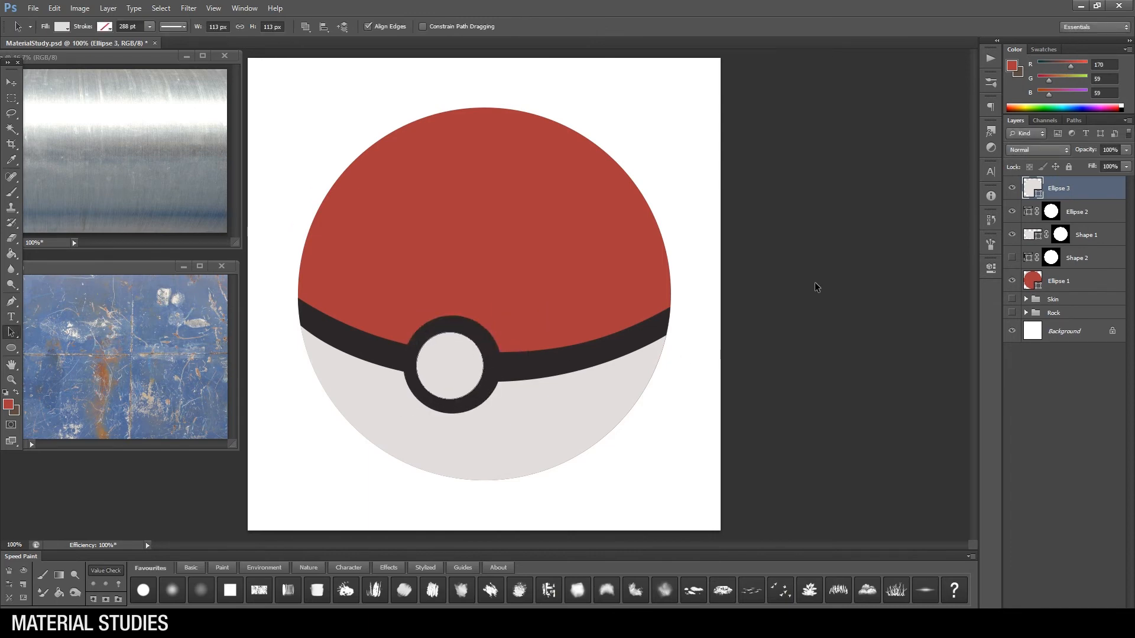
Step: Open a second window of MaterialStudy.psd, zoom it out to 33.33%, and place it beside the canvas as a small preview
{"action": "key", "text": "z"}
{"action": "left_click", "coordinate": [244, 8]}
{"action": "mouse_move", "coordinate": [254, 20]}
{"action": "left_click", "coordinate": [177, 223]}
{"action": "left_click_drag", "start_coordinate": [244, 43], "coordinate": [323, 100]}
{"action": "left_click", "coordinate": [565, 433], "text": "alt"}
{"action": "left_click_drag", "start_coordinate": [723, 587], "coordinate": [423, 299]}
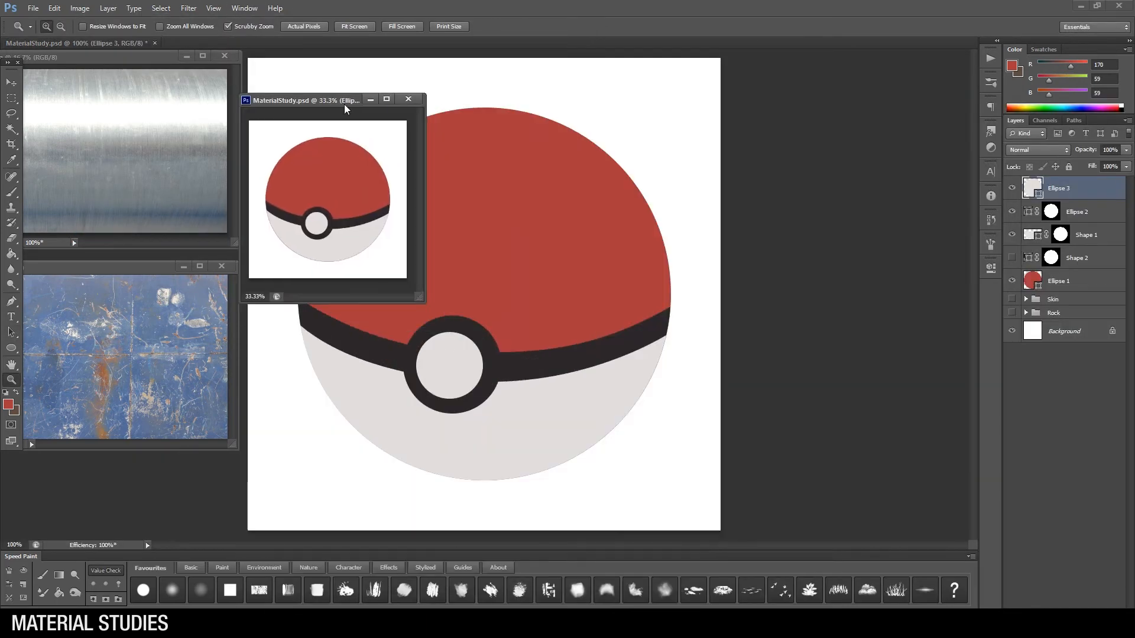
{"action": "left_click_drag", "start_coordinate": [344, 102], "coordinate": [874, 20]}
{"action": "left_click", "coordinate": [77, 44]}
Step: Load Ellipse 1's outline as a selection and create a group above Ellipse 3 masked to it
{"action": "left_click", "coordinate": [1077, 281]}
{"action": "left_click", "coordinate": [1032, 281], "text": "ctrl"}
{"action": "left_click", "coordinate": [1079, 188]}
{"action": "left_click", "coordinate": [1082, 620]}
{"action": "left_click", "coordinate": [1055, 620]}
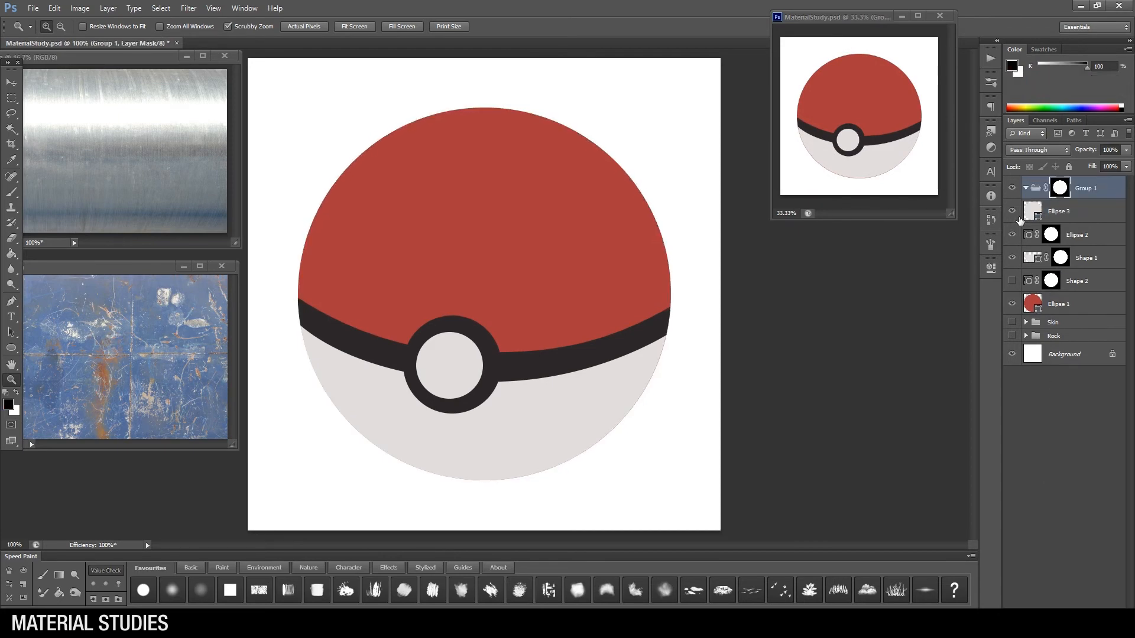
Step: Add a Multiply layer in the masked group and set the brush colour to blue-grey (RGB 111, 123, 130)
{"action": "left_click", "coordinate": [1095, 620]}
{"action": "left_click", "coordinate": [11, 193]}
{"action": "left_click", "coordinate": [8, 404]}
{"action": "left_click", "coordinate": [595, 463]}
{"action": "left_click", "coordinate": [737, 460]}
{"action": "left_click", "coordinate": [594, 467]}
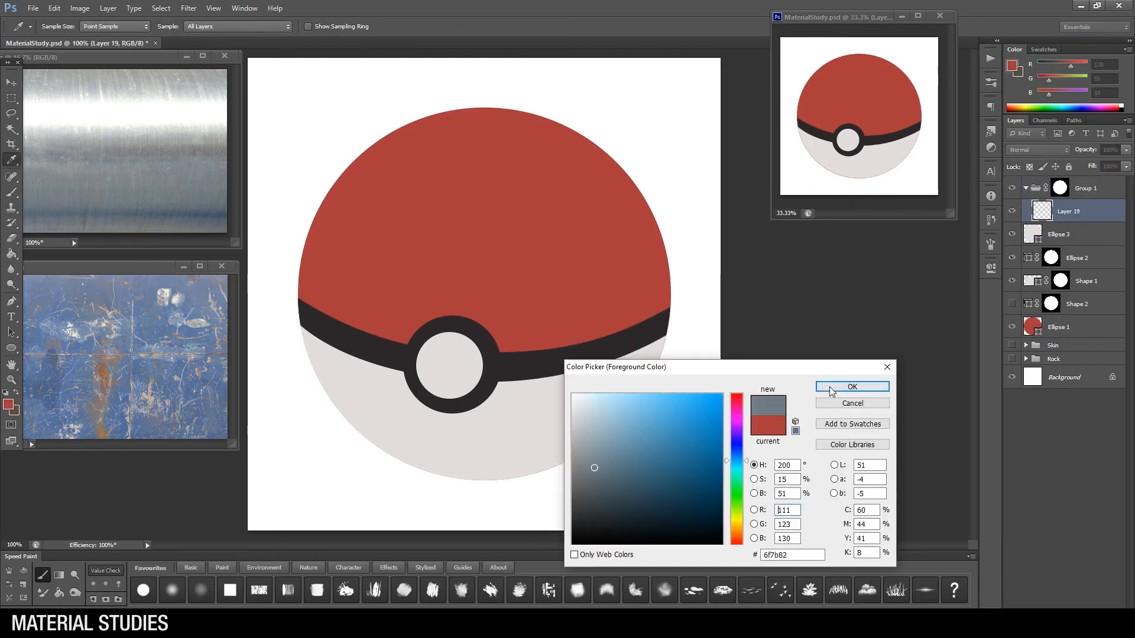
{"action": "left_click", "coordinate": [852, 387]}
{"action": "left_click", "coordinate": [1038, 150]}
{"action": "left_click", "coordinate": [1040, 200]}
Step: Paint soft shading down the ball's right side and across its underside with a large brush
{"action": "key", "text": "bracketleft"}
{"action": "key", "text": "bracketleft"}
{"action": "key", "text": "bracketleft"}
{"action": "key", "text": "bracketleft"}
{"action": "key", "text": "bracketright"}
{"action": "key", "text": "bracketright"}
{"action": "mouse_move", "coordinate": [603, 135]}
{"action": "left_mouse_down"}
{"action": "mouse_move", "coordinate": [646, 497]}
{"action": "mouse_move", "coordinate": [342, 436]}
{"action": "mouse_move", "coordinate": [450, 478]}
{"action": "mouse_move", "coordinate": [512, 423]}
{"action": "left_mouse_up"}
{"action": "key", "text": "bracketleft"}
Step: Deepen the shading along the ball's right and lower edges with a darker blue-grey (RGB 79, 90, 96)
{"action": "left_click", "coordinate": [9, 404]}
{"action": "left_click", "coordinate": [596, 486]}
{"action": "left_click", "coordinate": [852, 386]}
{"action": "key", "text": "bracketleft"}
{"action": "key", "text": "bracketleft"}
{"action": "mouse_move", "coordinate": [514, 124]}
{"action": "left_mouse_down"}
{"action": "mouse_move", "coordinate": [615, 331]}
{"action": "mouse_move", "coordinate": [538, 408]}
{"action": "mouse_move", "coordinate": [431, 455]}
{"action": "left_mouse_up"}
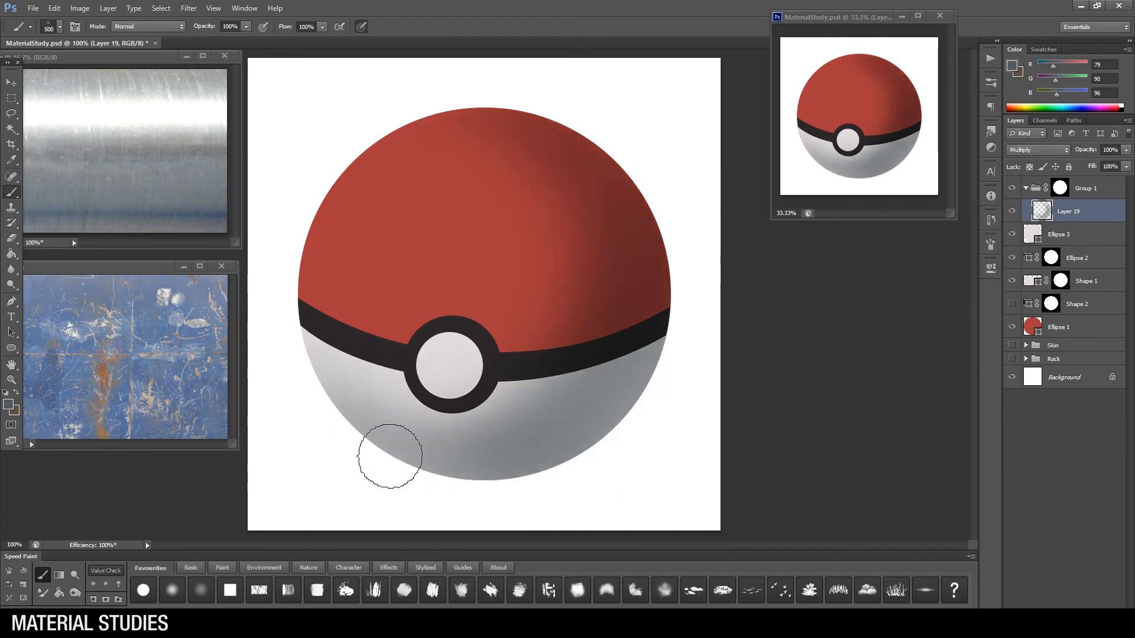
Step: On another new layer, darken the ball's bottom edge with dark grey (RGB 63, 70, 73)
{"action": "key", "text": "ctrl+shift+alt+n"}
{"action": "left_click", "coordinate": [8, 405]}
{"action": "left_click", "coordinate": [589, 500]}
{"action": "left_click", "coordinate": [852, 386]}
{"action": "mouse_move", "coordinate": [431, 474]}
{"action": "left_mouse_down"}
{"action": "mouse_move", "coordinate": [595, 463]}
{"action": "mouse_move", "coordinate": [435, 485]}
{"action": "mouse_move", "coordinate": [593, 461]}
{"action": "mouse_move", "coordinate": [480, 476]}
{"action": "mouse_move", "coordinate": [627, 433]}
{"action": "left_mouse_up"}
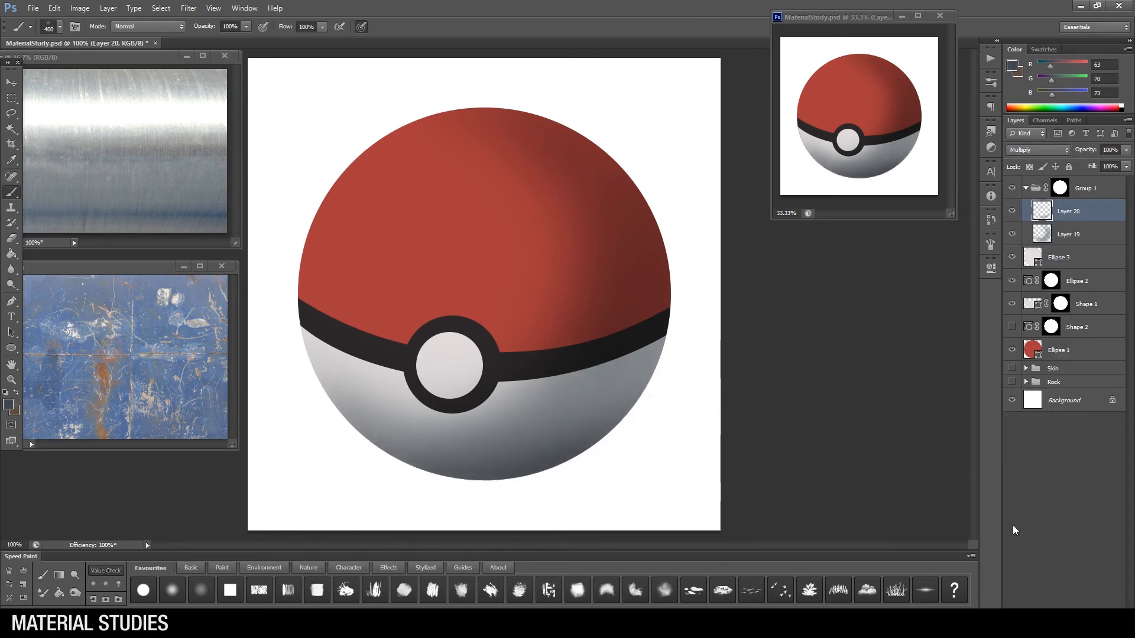
Step: Add a new layer in Screen mode and set the brush colour to pale blue (RGB 182, 219, 223)
{"action": "key", "text": "ctrl+shift+alt+n"}
{"action": "left_click", "coordinate": [1038, 150]}
{"action": "left_click", "coordinate": [1034, 256]}
{"action": "left_click", "coordinate": [8, 405]}
{"action": "left_click", "coordinate": [577, 418]}
{"action": "left_click", "coordinate": [737, 466]}
{"action": "left_click", "coordinate": [588, 418]}
{"action": "left_click", "coordinate": [600, 412]}
{"action": "left_click", "coordinate": [852, 387]}
Step: Paint a thin rim light along the ball's right edge, from the upper red part down to the grey part
{"action": "left_click_drag", "start_coordinate": [585, 132], "coordinate": [670, 236]}
{"action": "key", "text": "bracketright"}
{"action": "key", "text": "bracketright"}
{"action": "key", "text": "bracketright"}
{"action": "key", "text": "bracketright"}
{"action": "left_click_drag", "start_coordinate": [653, 197], "coordinate": [649, 425]}
{"action": "key", "text": "bracketright"}
{"action": "key", "text": "bracketright"}
{"action": "key", "text": "bracketright"}
{"action": "key", "text": "bracketright"}
{"action": "key", "text": "bracketright"}
{"action": "key", "text": "bracketright"}
{"action": "key", "text": "bracketright"}
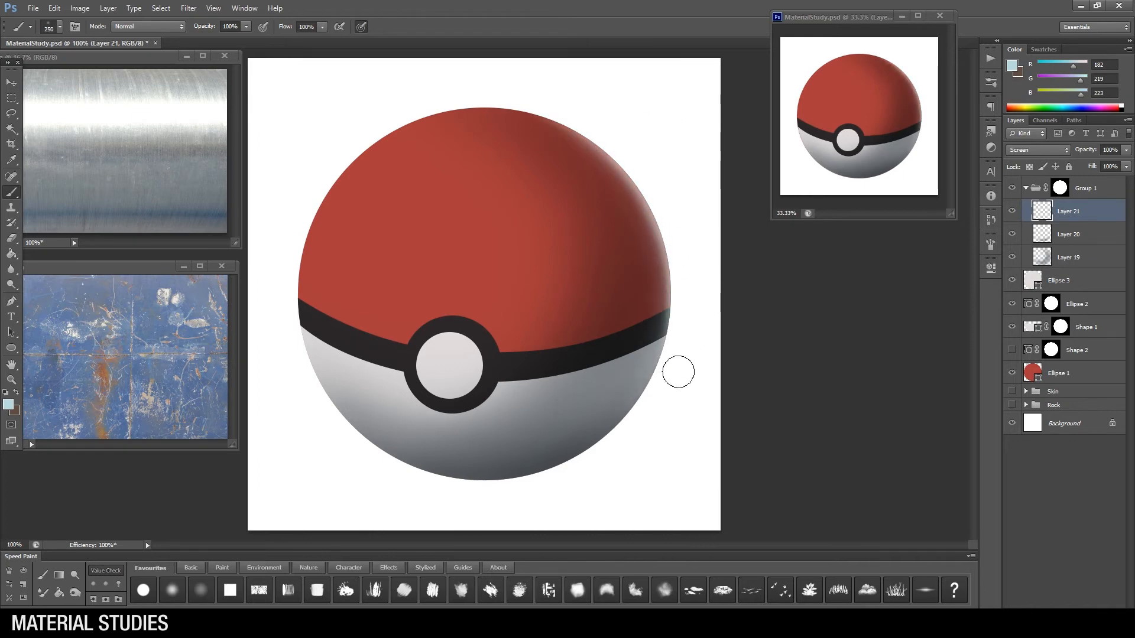
Step: Add another Screen layer and set the brush colour to warm orange-beige (RGB 230, 187, 137)
{"action": "key", "text": "ctrl+alt+shift+n"}
{"action": "left_click", "coordinate": [1038, 150]}
{"action": "left_click", "coordinate": [1029, 256]}
{"action": "left_click", "coordinate": [8, 404]}
{"action": "left_click", "coordinate": [737, 530]}
{"action": "left_click", "coordinate": [637, 435]}
{"action": "left_click", "coordinate": [740, 531]}
{"action": "left_click", "coordinate": [622, 423]}
{"action": "left_click", "coordinate": [853, 387]}
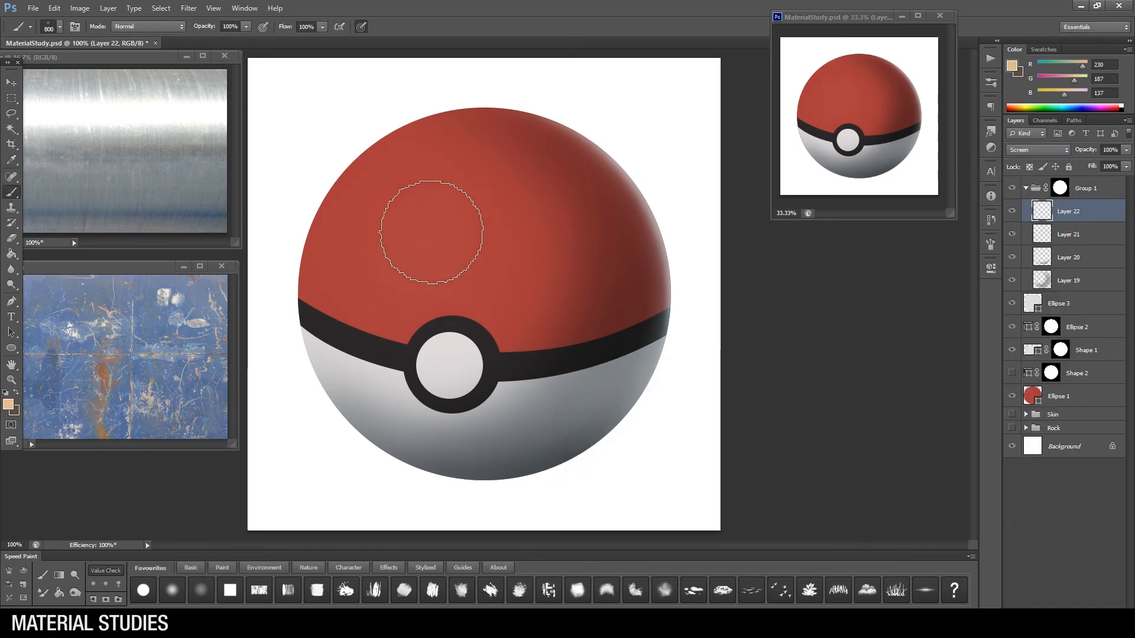
Step: Paint a soft glow on the red half using pale beige (RGB 209, 187, 161) and lower the layer's opacity to 76%
{"action": "left_click_drag", "start_coordinate": [431, 233], "coordinate": [472, 284]}
{"action": "left_click", "coordinate": [8, 404]}
{"action": "left_click", "coordinate": [606, 421]}
{"action": "left_click", "coordinate": [853, 387]}
{"action": "left_click_drag", "start_coordinate": [451, 228], "coordinate": [429, 260]}
{"action": "key", "text": "bracketleft"}
{"action": "key", "text": "bracketleft"}
{"action": "key", "text": "bracketleft"}
{"action": "left_click", "coordinate": [1126, 151]}
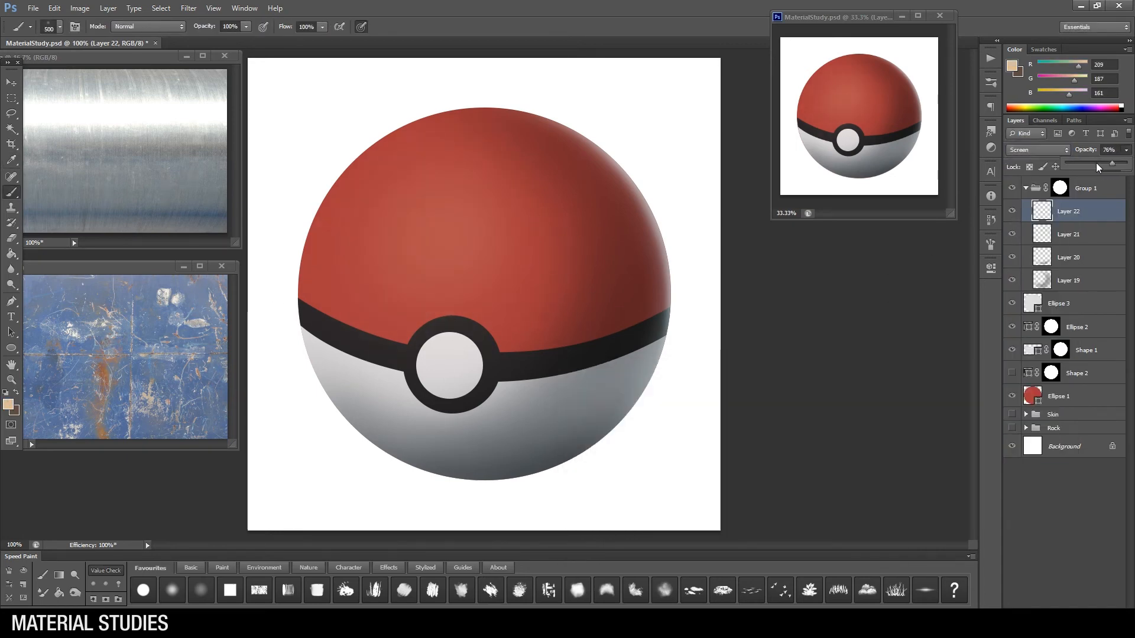
{"action": "left_click_drag", "start_coordinate": [1126, 167], "coordinate": [1112, 166]}
Step: On a new Screen layer, paint a hard-edged beige highlight stripe on the red half's upper left and a smaller patch below it
{"action": "key", "text": "z"}
{"action": "key", "text": "ctrl+alt+shift+n"}
{"action": "key", "text": "b"}
{"action": "right_click", "coordinate": [473, 256]}
{"action": "left_click", "coordinate": [640, 496]}
{"action": "key", "text": "bracketleft"}
{"action": "key", "text": "bracketleft"}
{"action": "left_click", "coordinate": [1038, 150]}
{"action": "mouse_move", "coordinate": [452, 189]}
{"action": "left_mouse_down"}
{"action": "mouse_move", "coordinate": [408, 250]}
{"action": "mouse_move", "coordinate": [423, 202]}
{"action": "left_mouse_up"}
{"action": "left_click", "coordinate": [1016, 256]}
{"action": "key", "text": "bracketleft"}
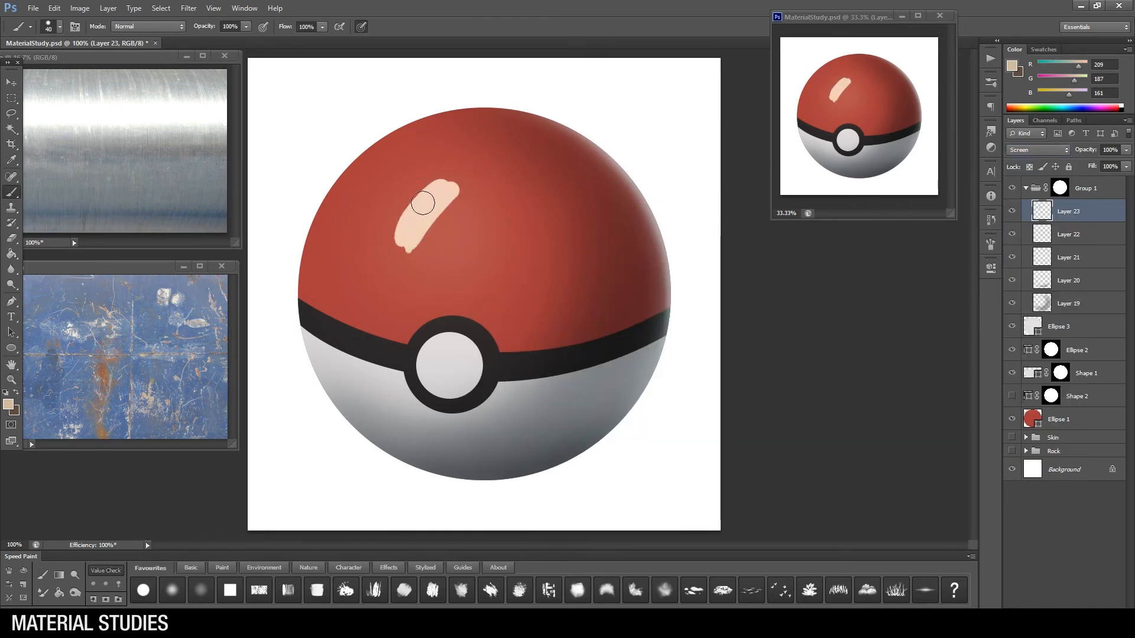
{"action": "left_click_drag", "start_coordinate": [392, 269], "coordinate": [391, 289]}
Step: Set the highlight layer's opacity to 46% and modify it with an image adjustment
{"action": "key", "text": "e"}
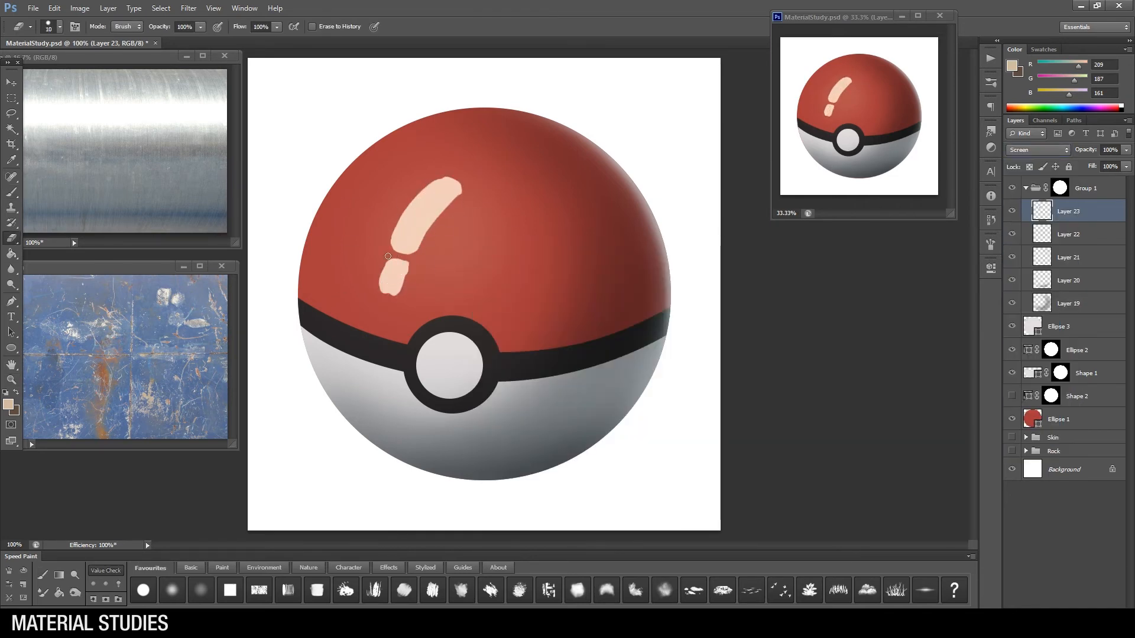
{"action": "key", "text": "4"}
{"action": "key", "text": "6"}
{"action": "left_click", "coordinate": [82, 9]}
{"action": "left_click", "coordinate": [240, 100]}
{"action": "left_click_drag", "start_coordinate": [182, 354], "coordinate": [163, 356]}
{"action": "left_click", "coordinate": [324, 265]}
Step: Add a Drop Shadow with adjusted blend mode, colour, distance and spread to the highlight layer, and move the highlight slightly up and left
{"action": "double_click", "coordinate": [1086, 218]}
{"action": "left_click_drag", "start_coordinate": [621, 136], "coordinate": [755, 255]}
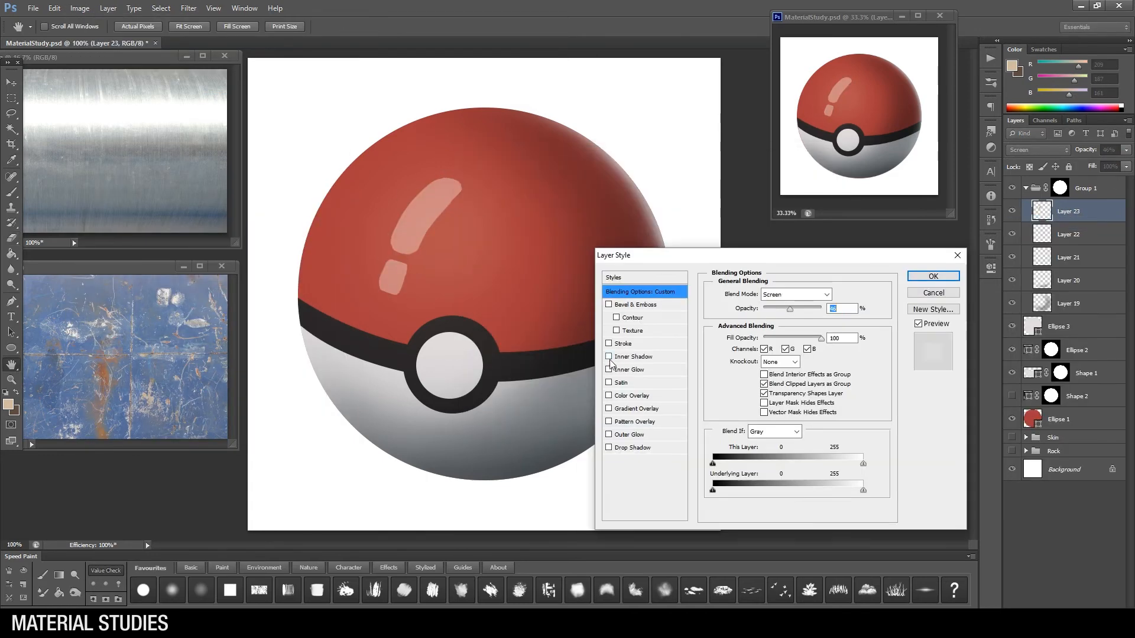
{"action": "left_click", "coordinate": [638, 447]}
{"action": "left_click", "coordinate": [789, 294]}
{"action": "left_click", "coordinate": [790, 308]}
{"action": "left_click", "coordinate": [838, 294]}
{"action": "left_click", "coordinate": [868, 378]}
{"action": "mouse_move", "coordinate": [799, 309]}
{"action": "left_mouse_down"}
{"action": "mouse_move", "coordinate": [818, 310]}
{"action": "mouse_move", "coordinate": [798, 310]}
{"action": "left_mouse_up"}
{"action": "left_click", "coordinate": [792, 294]}
{"action": "left_click", "coordinate": [783, 404]}
{"action": "left_click", "coordinate": [792, 294]}
{"action": "left_click", "coordinate": [789, 305]}
{"action": "left_click_drag", "start_coordinate": [757, 346], "coordinate": [751, 346]}
{"action": "mouse_move", "coordinate": [755, 360]}
{"action": "left_mouse_down"}
{"action": "mouse_move", "coordinate": [765, 359]}
{"action": "mouse_move", "coordinate": [763, 373]}
{"action": "mouse_move", "coordinate": [763, 359]}
{"action": "left_mouse_up"}
{"action": "left_click", "coordinate": [938, 279]}
{"action": "key", "text": "e"}
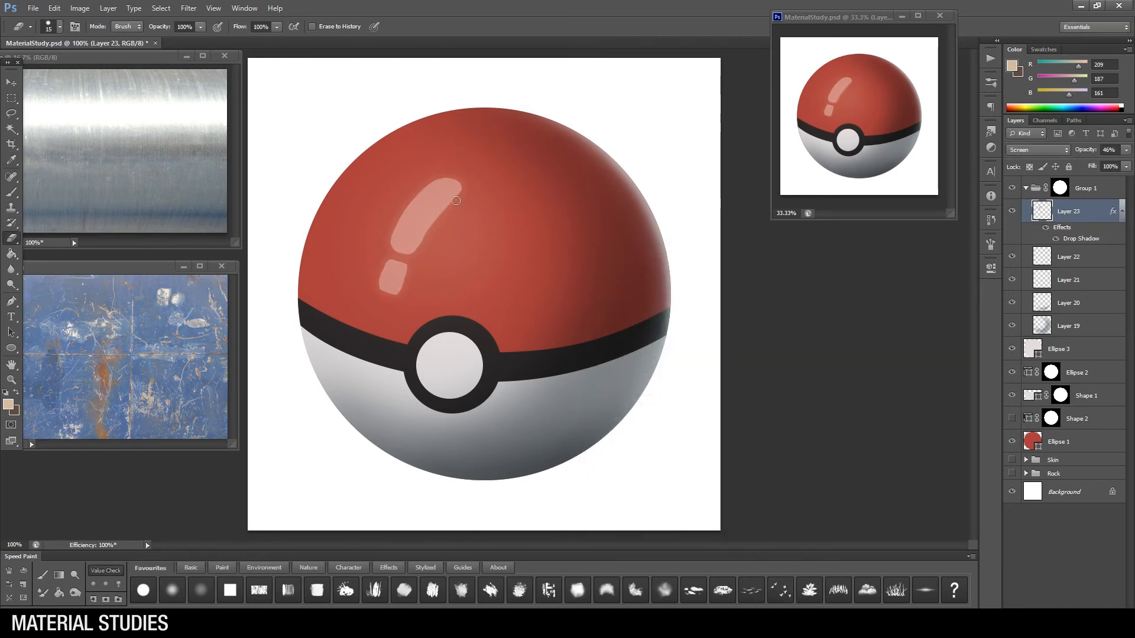
{"action": "left_click_drag", "start_coordinate": [417, 236], "coordinate": [403, 230]}
Step: Load the Ellipse 3 outline as a selection and add a new layer above Layer 20
{"action": "key", "text": "b"}
{"action": "left_click", "coordinate": [1032, 350], "text": "ctrl"}
{"action": "left_click", "coordinate": [1046, 326]}
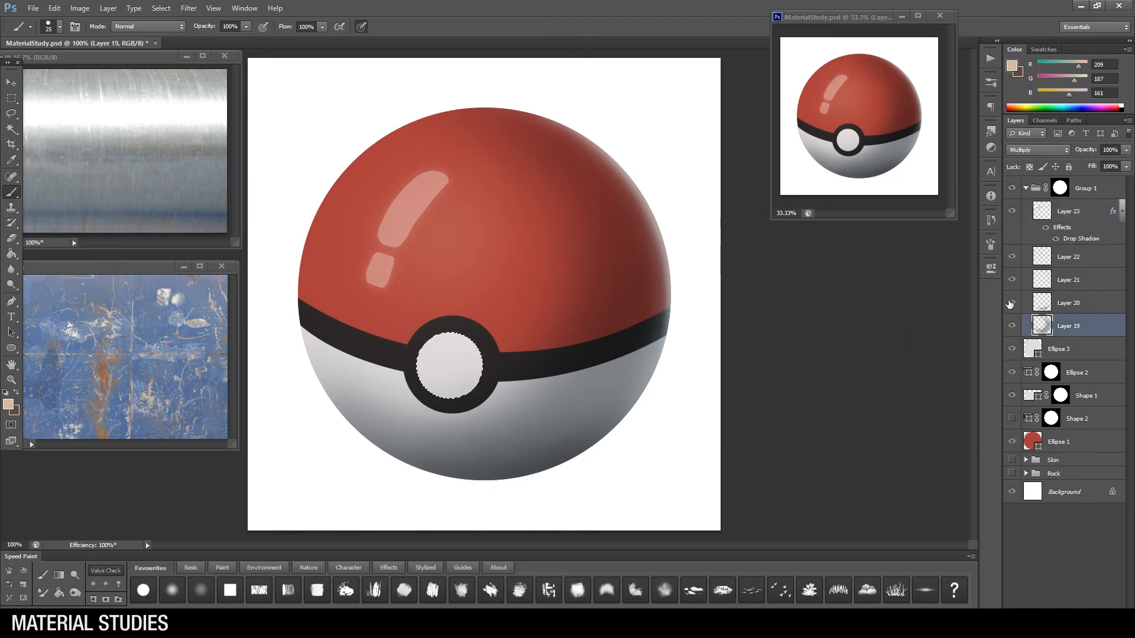
{"action": "left_click", "coordinate": [1045, 302]}
{"action": "key", "text": "ctrl+alt+shift+n"}
Step: Shade the white centre button with a soft brush in grey tones and set its shading layer to Multiply
{"action": "right_click", "coordinate": [513, 348]}
{"action": "left_click", "coordinate": [625, 428]}
{"action": "left_click", "coordinate": [9, 405]}
{"action": "left_click", "coordinate": [584, 439]}
{"action": "left_click", "coordinate": [852, 387]}
{"action": "mouse_move", "coordinate": [480, 351]}
{"action": "left_mouse_down"}
{"action": "mouse_move", "coordinate": [474, 375]}
{"action": "mouse_move", "coordinate": [433, 385]}
{"action": "mouse_move", "coordinate": [473, 375]}
{"action": "mouse_move", "coordinate": [424, 368]}
{"action": "left_mouse_up"}
{"action": "left_click", "coordinate": [1037, 150]}
{"action": "left_click", "coordinate": [1017, 201]}
{"action": "left_click", "coordinate": [8, 405]}
{"action": "left_click", "coordinate": [587, 465]}
{"action": "left_click", "coordinate": [852, 387]}
Step: Duplicate Ellipse 3 and scale the copy to about 69% to form the button's inner circle
{"action": "left_click", "coordinate": [1040, 372]}
{"action": "key", "text": "ctrl+j"}
{"action": "key", "text": "ctrl+t"}
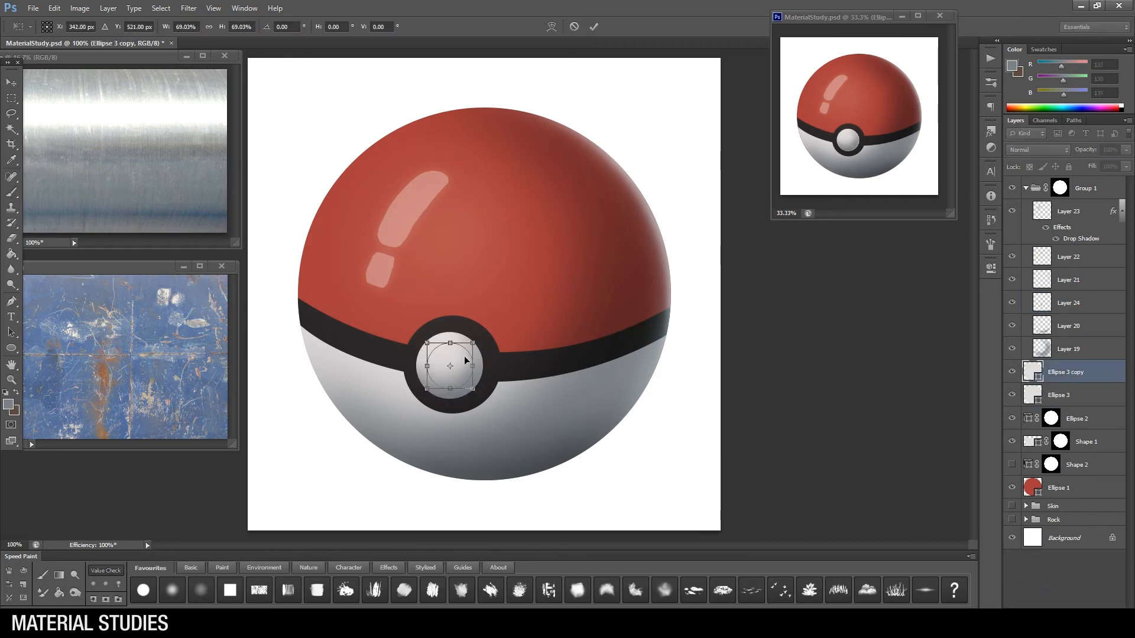
{"action": "key", "text": "Return"}
Step: Give the inner circle a dark Drop Shadow in Normal blend mode at 100% opacity
{"action": "right_click", "coordinate": [1065, 373]}
{"action": "left_click", "coordinate": [984, 223]}
{"action": "left_click", "coordinate": [635, 448]}
{"action": "left_click", "coordinate": [817, 294]}
{"action": "left_click", "coordinate": [795, 305]}
{"action": "left_click", "coordinate": [838, 295]}
{"action": "left_click", "coordinate": [588, 517]}
{"action": "left_click", "coordinate": [852, 387]}
Step: Set the inner circle's drop shadow spread to 100%, adjust its angle and distance, and apply the style
{"action": "left_click", "coordinate": [810, 358]}
{"action": "left_click_drag", "start_coordinate": [756, 325], "coordinate": [757, 320]}
{"action": "left_click_drag", "start_coordinate": [758, 346], "coordinate": [757, 347]}
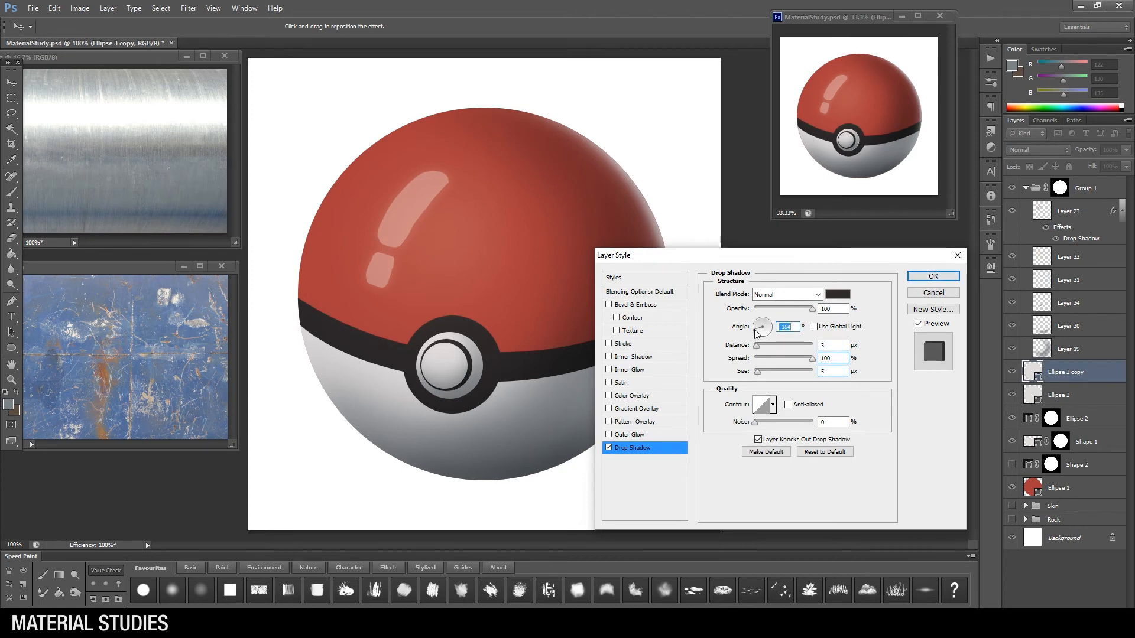
{"action": "key", "text": "Return"}
{"action": "double_click", "coordinate": [1071, 399]}
{"action": "left_click", "coordinate": [757, 347]}
{"action": "left_click", "coordinate": [933, 277]}
Step: Load the button's shape as a selection and set the brush colour to warm off-white (RGB 225, 210, 194)
{"action": "left_click", "coordinate": [1069, 211]}
{"action": "left_click", "coordinate": [1052, 444], "text": "ctrl"}
{"action": "left_click", "coordinate": [1030, 371], "text": "ctrl"}
{"action": "key", "text": "b"}
{"action": "right_click", "coordinate": [514, 341]}
{"action": "double_click", "coordinate": [533, 421]}
{"action": "left_click", "coordinate": [430, 183], "text": "alt"}
{"action": "left_click", "coordinate": [8, 404]}
{"action": "left_click", "coordinate": [592, 410]}
{"action": "left_click", "coordinate": [737, 531]}
{"action": "left_click", "coordinate": [852, 387]}
Step: Add a Screen layer above the highlight layer and load the button's inner circle as the selection
{"action": "key", "text": "bracketleft"}
{"action": "left_click", "coordinate": [1013, 211]}
{"action": "left_click", "coordinate": [1013, 211]}
{"action": "key", "text": "ctrl+shift+alt+n"}
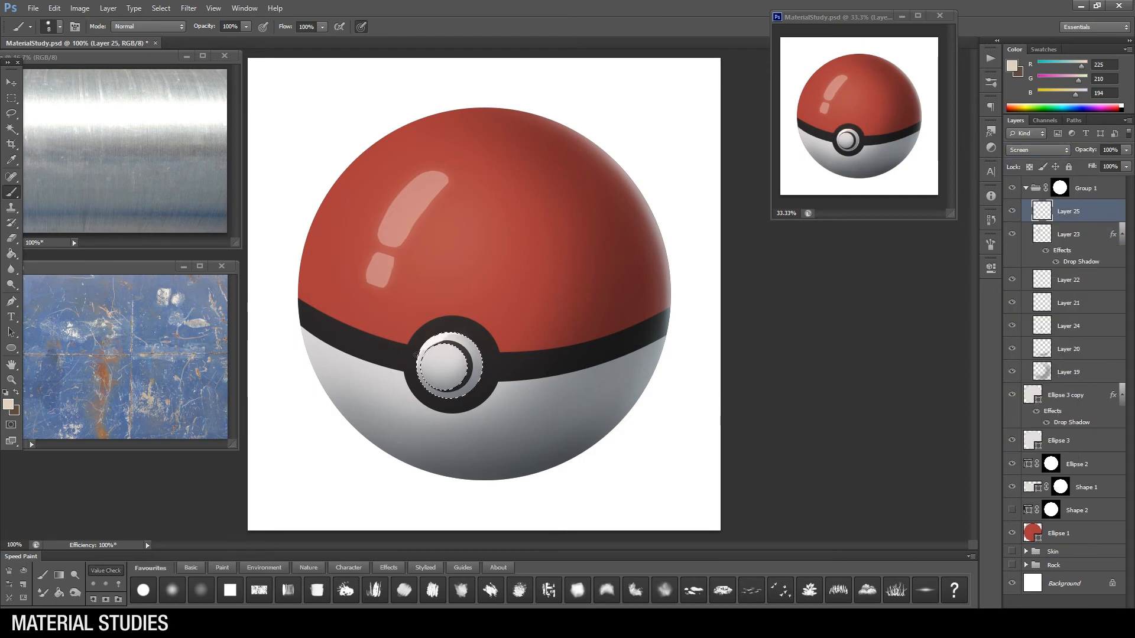
{"action": "left_click", "coordinate": [1060, 187], "text": "ctrl"}
{"action": "left_click", "coordinate": [1031, 397], "text": "ctrl"}
{"action": "key", "text": "bracketright"}
{"action": "key", "text": "bracketright"}
Step: Paint off-white light along the inner circle's left edge and clean it up with the eraser
{"action": "key", "text": "e"}
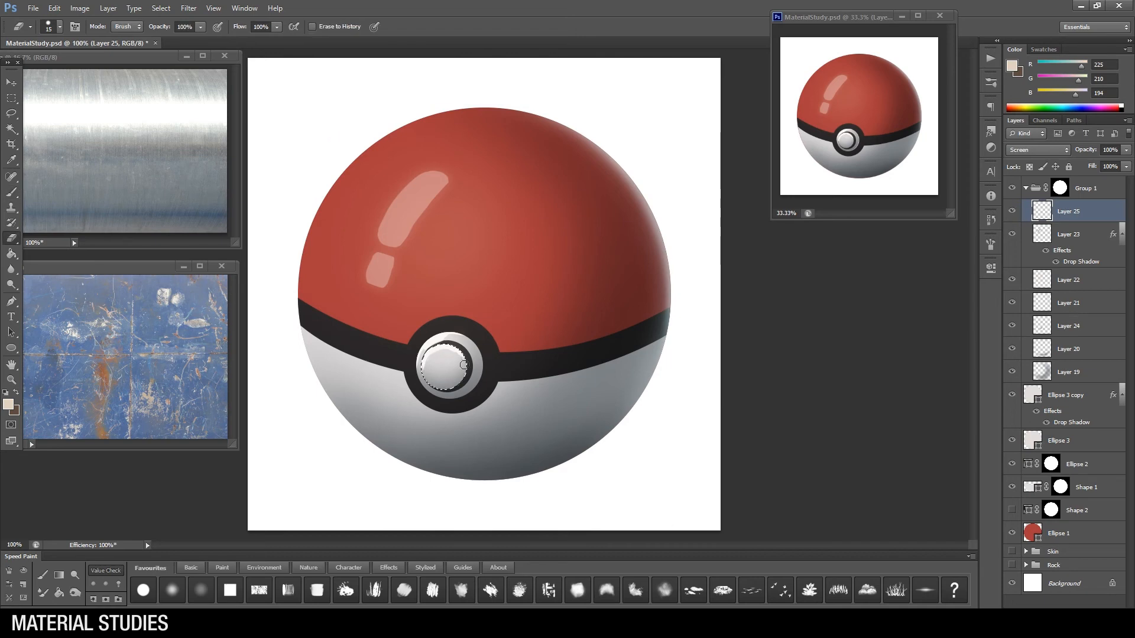
{"action": "key", "text": "b"}
{"action": "right_click", "coordinate": [499, 354]}
{"action": "left_click", "coordinate": [531, 430]}
{"action": "left_click_drag", "start_coordinate": [427, 357], "coordinate": [423, 371]}
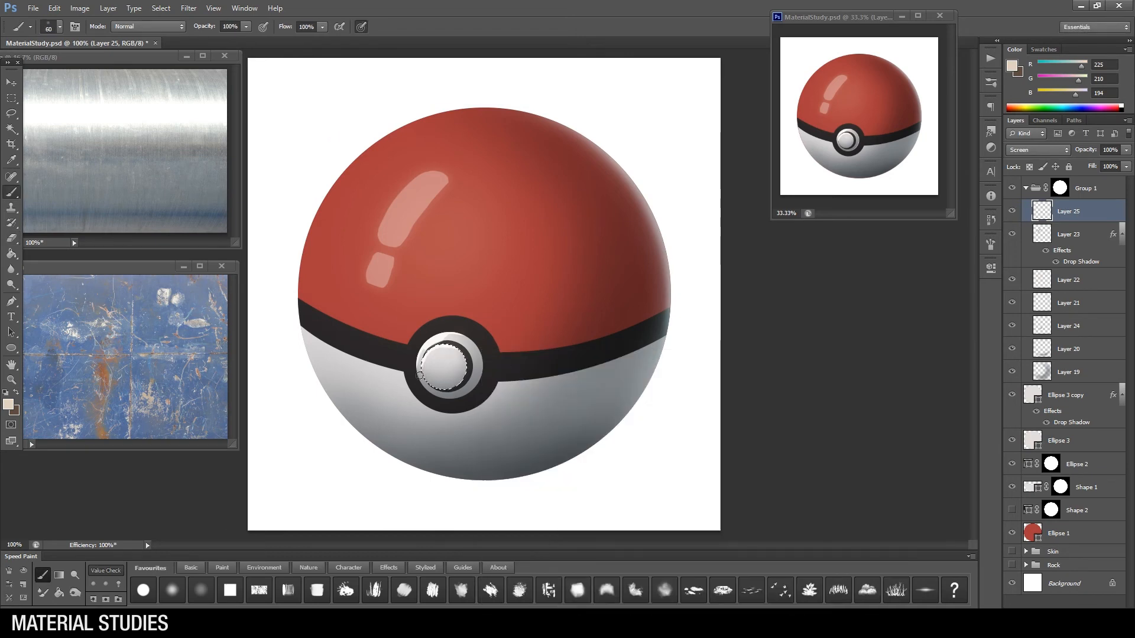
{"action": "key", "text": "e"}
{"action": "right_click", "coordinate": [495, 395]}
{"action": "left_click", "coordinate": [526, 379]}
{"action": "left_click", "coordinate": [441, 343]}
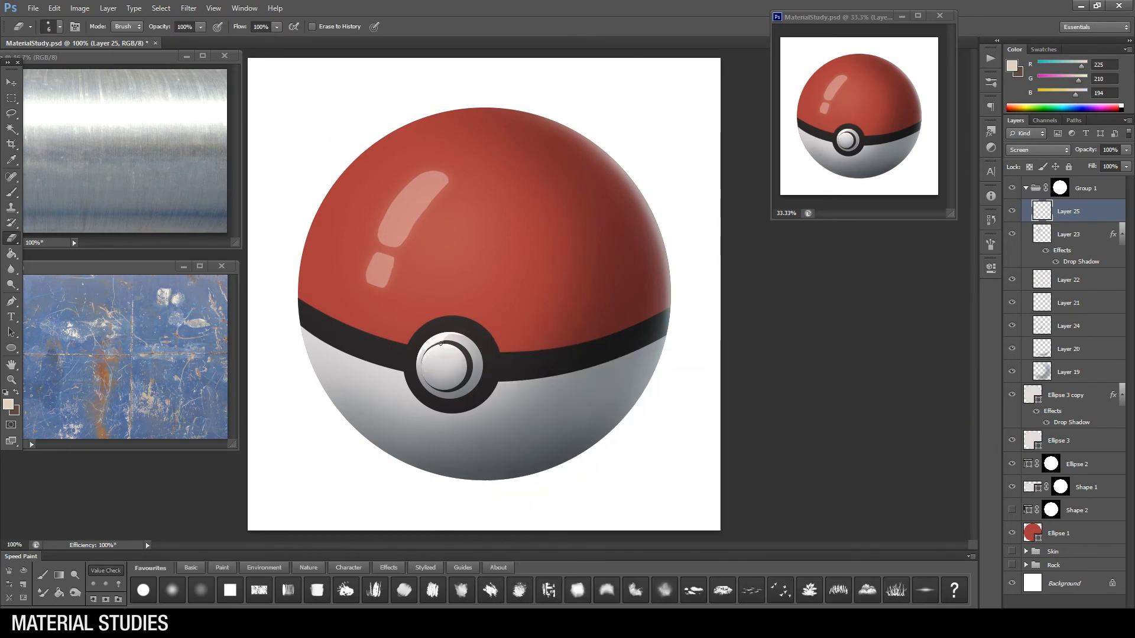
Step: On the button's Multiply layer, darken the lower right of the outer ring with dark grey (RGB 72, 77, 80) and deselect
{"action": "left_click", "coordinate": [1013, 352]}
{"action": "left_click", "coordinate": [1069, 327]}
{"action": "key", "text": "b"}
{"action": "right_click", "coordinate": [507, 385]}
{"action": "left_click", "coordinate": [538, 379]}
{"action": "left_click", "coordinate": [474, 452], "text": "alt"}
{"action": "left_click_drag", "start_coordinate": [464, 380], "coordinate": [457, 392]}
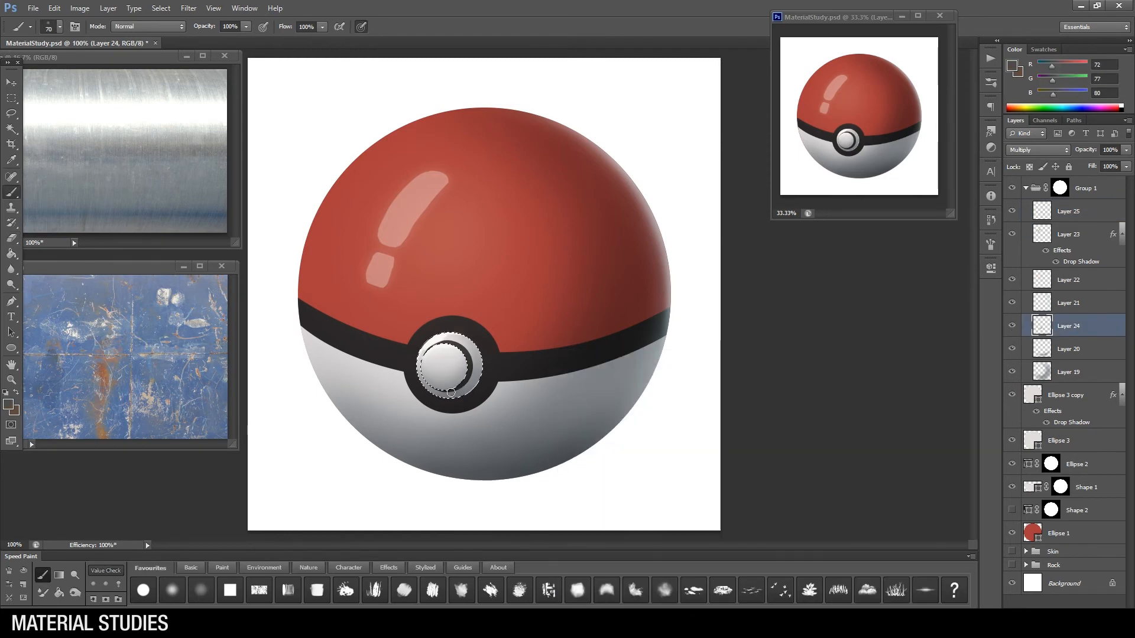
{"action": "right_click", "coordinate": [553, 352]}
{"action": "left_click", "coordinate": [583, 385]}
{"action": "right_click", "coordinate": [546, 347]}
{"action": "left_click", "coordinate": [691, 600]}
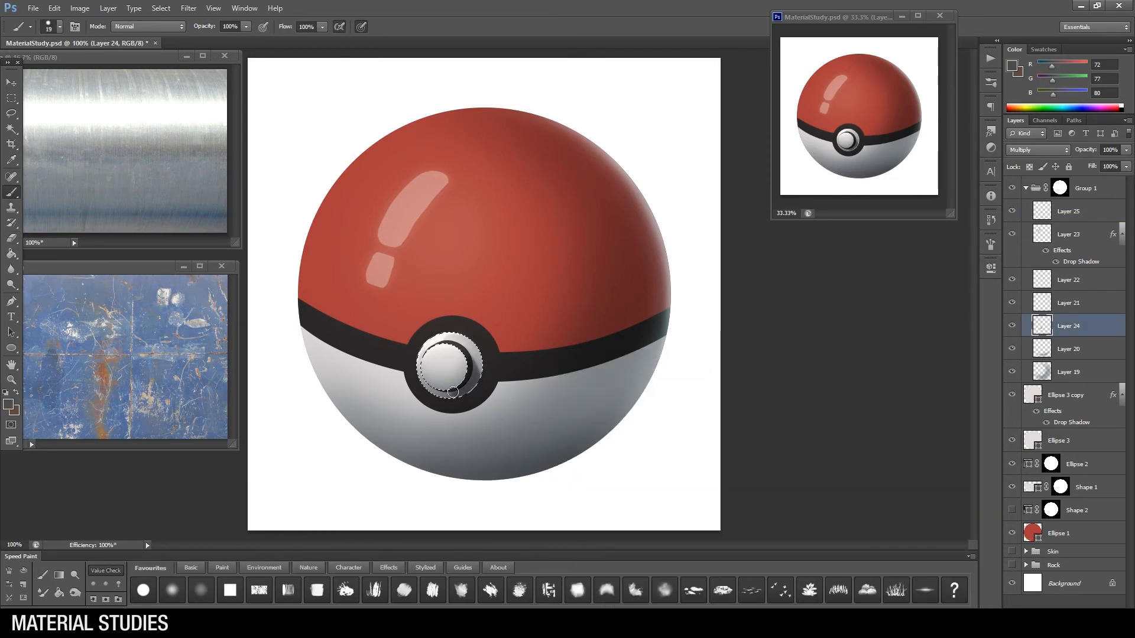
{"action": "key", "text": "ctrl+d"}
{"action": "left_click", "coordinate": [43, 575]}
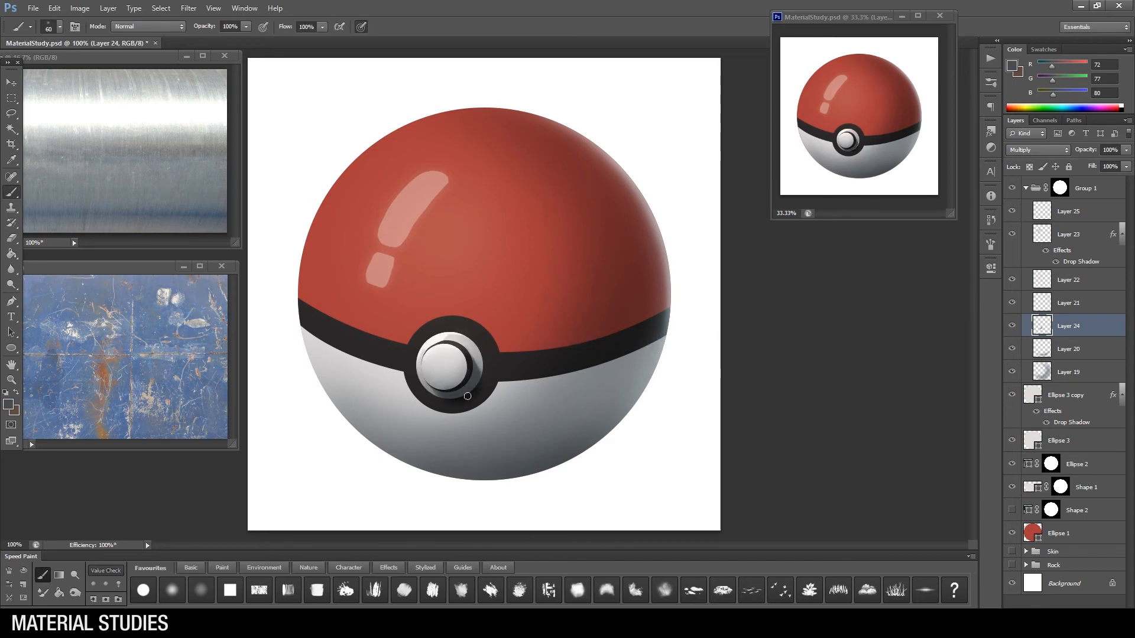
Step: Add a Drop Shadow to the button's outer circle, Ellipse 3, and adjust its opacity and spread
{"action": "left_click", "coordinate": [1011, 442]}
{"action": "double_click", "coordinate": [1089, 442]}
{"action": "left_click", "coordinate": [639, 448]}
{"action": "left_click_drag", "start_coordinate": [801, 312], "coordinate": [819, 313]}
{"action": "left_click", "coordinate": [934, 277]}
{"action": "left_click_drag", "start_coordinate": [763, 358], "coordinate": [761, 371]}
Step: Add an Inner Shadow to the black ring around the button, Ellipse 2
{"action": "right_click", "coordinate": [1080, 494]}
{"action": "left_click", "coordinate": [1042, 86]}
{"action": "left_click", "coordinate": [654, 357]}
{"action": "left_click", "coordinate": [934, 276]}
{"action": "key", "text": "z"}
{"action": "left_click", "coordinate": [534, 330], "text": "alt"}
{"action": "left_click", "coordinate": [534, 330]}
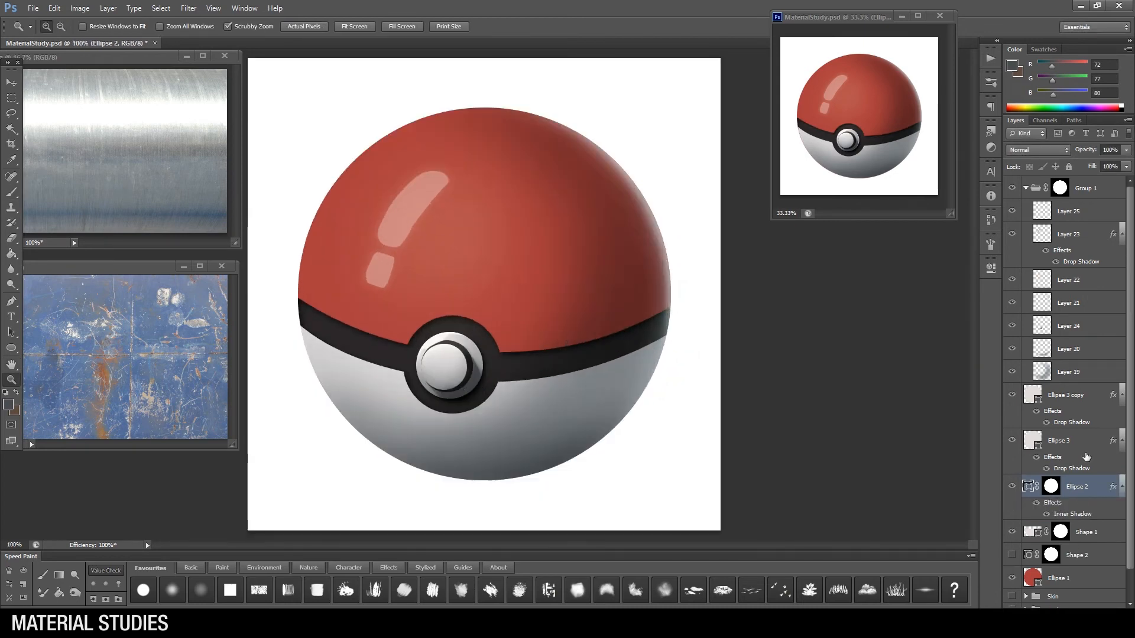
Step: Delete the hidden Shape 2 layer
{"action": "left_click", "coordinate": [1100, 562]}
{"action": "key", "text": "Delete"}
{"action": "scroll", "coordinate": [1068, 367], "scroll_direction": "down", "scroll_amount": 1}
{"action": "scroll", "coordinate": [1058, 331], "scroll_direction": "up", "scroll_amount": 1}
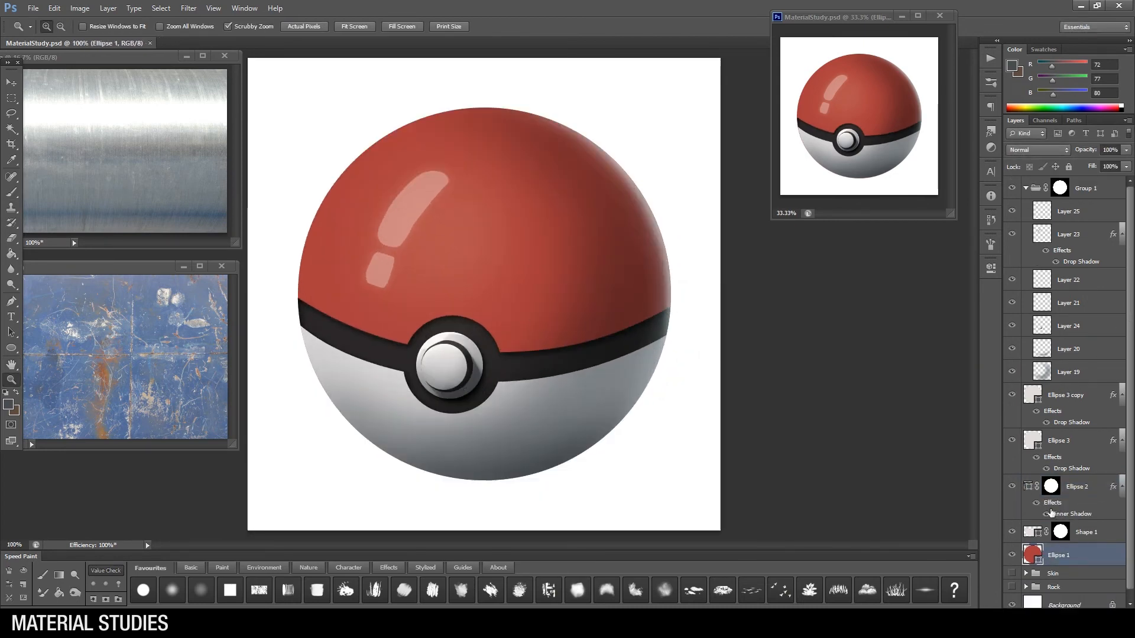
Step: Collapse Group 1 and hide its shading and highlight layers
{"action": "left_click", "coordinate": [1026, 189]}
{"action": "left_click", "coordinate": [1012, 188]}
{"action": "left_click", "coordinate": [1013, 188]}
{"action": "left_click", "coordinate": [1013, 188]}
Step: Add a new layer above Ellipse 1 and clip it to the red sphere shape
{"action": "key", "text": "ctrl+shift+alt+n"}
{"action": "key", "text": "ctrl+alt+g"}
{"action": "key", "text": "b"}
{"action": "right_click", "coordinate": [477, 503]}
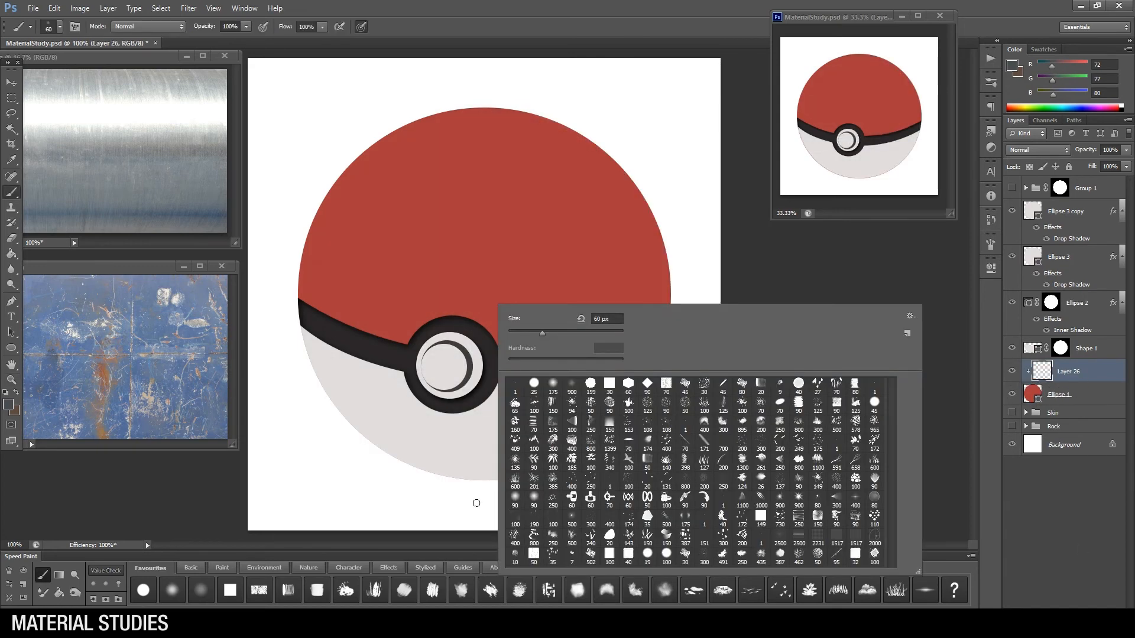
{"action": "key", "text": "Escape"}
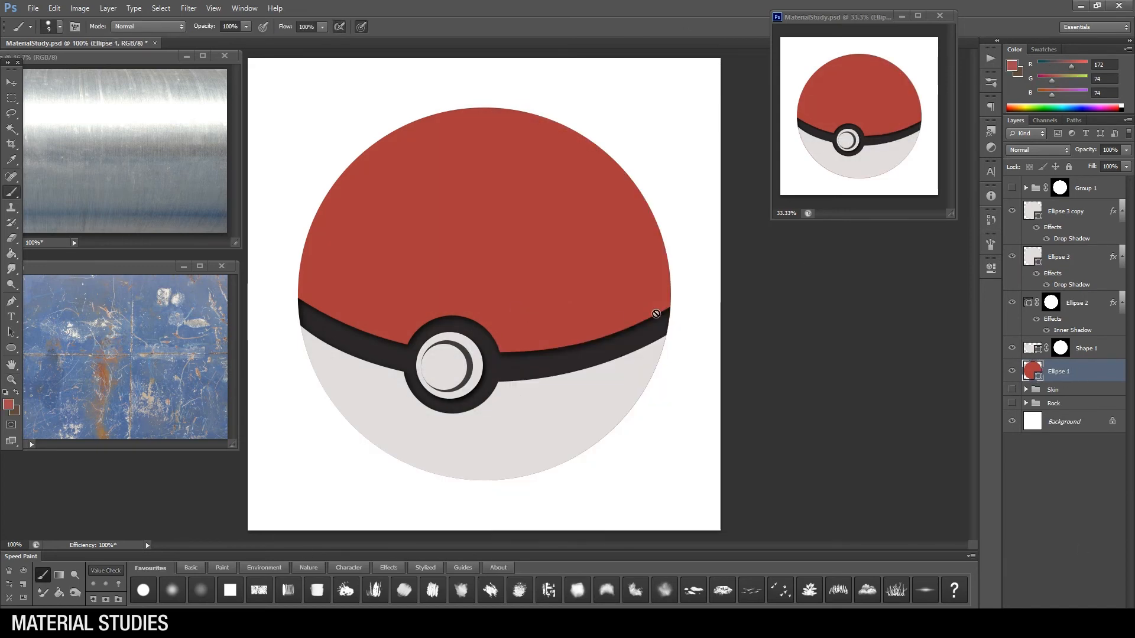
{"action": "left_click", "coordinate": [656, 314]}
{"action": "left_click", "coordinate": [579, 237]}
{"action": "left_click", "coordinate": [1088, 599]}
{"action": "key", "text": "ctrl+alt+g"}
Step: Choose a textured brush and a darker red, and paint mottled patches across the red half
{"action": "right_click", "coordinate": [571, 289]}
{"action": "left_click", "coordinate": [780, 372]}
{"action": "left_click", "coordinate": [9, 404]}
{"action": "left_click", "coordinate": [662, 438]}
{"action": "left_click", "coordinate": [864, 381]}
{"action": "left_click_drag", "start_coordinate": [636, 260], "coordinate": [520, 290]}
{"action": "left_click_drag", "start_coordinate": [405, 325], "coordinate": [340, 254]}
{"action": "left_click_drag", "start_coordinate": [572, 241], "coordinate": [638, 230]}
{"action": "left_click_drag", "start_coordinate": [476, 231], "coordinate": [388, 236]}
Step: Paint brown (RGB 96, 66, 46) grime patches along the lower edge of the red half, on both sides of the button
{"action": "left_click", "coordinate": [8, 404]}
{"action": "left_click", "coordinate": [737, 534]}
{"action": "left_click", "coordinate": [672, 459]}
{"action": "left_click", "coordinate": [649, 487]}
{"action": "left_click", "coordinate": [854, 387]}
{"action": "mouse_move", "coordinate": [609, 307]}
{"action": "left_mouse_down"}
{"action": "mouse_move", "coordinate": [572, 340]}
{"action": "mouse_move", "coordinate": [627, 319]}
{"action": "left_mouse_up"}
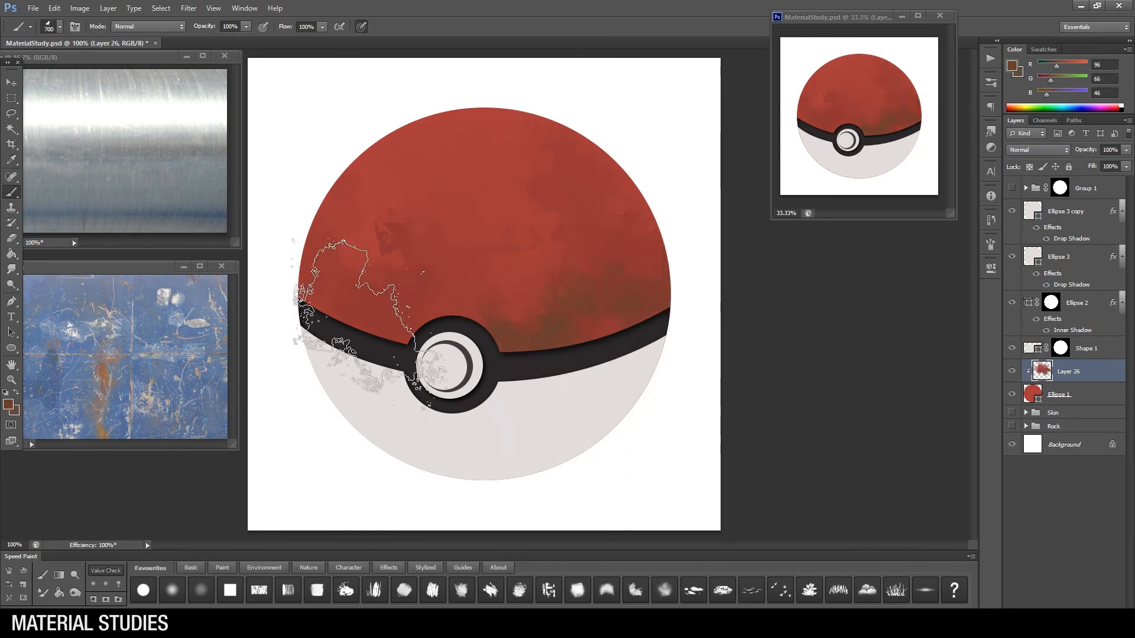
{"action": "left_click_drag", "start_coordinate": [375, 309], "coordinate": [331, 284]}
{"action": "left_click", "coordinate": [391, 260], "text": "alt"}
{"action": "left_click_drag", "start_coordinate": [378, 266], "coordinate": [402, 301]}
Step: Switch to another textured brush and break up the brown grime with reds sampled from the sphere
{"action": "right_click", "coordinate": [517, 295]}
{"action": "left_click", "coordinate": [666, 384]}
{"action": "left_click", "coordinate": [615, 254]}
{"action": "left_click_drag", "start_coordinate": [635, 241], "coordinate": [585, 269]}
{"action": "left_click", "coordinate": [495, 238], "text": "alt"}
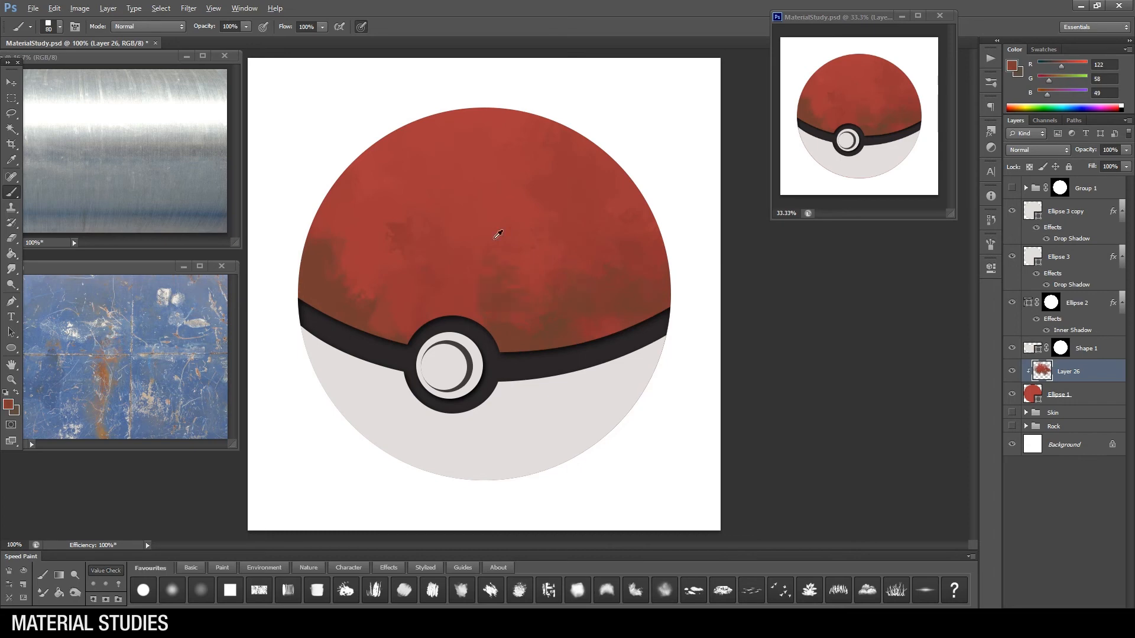
{"action": "left_click", "coordinate": [473, 295], "text": "alt"}
{"action": "left_click_drag", "start_coordinate": [360, 289], "coordinate": [379, 242]}
{"action": "left_click", "coordinate": [369, 287], "text": "alt"}
{"action": "left_click", "coordinate": [339, 246], "text": "alt"}
{"action": "mouse_move", "coordinate": [366, 255]}
{"action": "left_mouse_down"}
{"action": "mouse_move", "coordinate": [349, 279]}
{"action": "mouse_move", "coordinate": [321, 257]}
{"action": "left_mouse_up"}
Step: Paint rough reddish-brown (RGB 106, 57, 42) streaks into the grime near both lower edges of the red half
{"action": "left_click", "coordinate": [8, 405]}
{"action": "left_click", "coordinate": [665, 483]}
{"action": "left_click", "coordinate": [739, 537]}
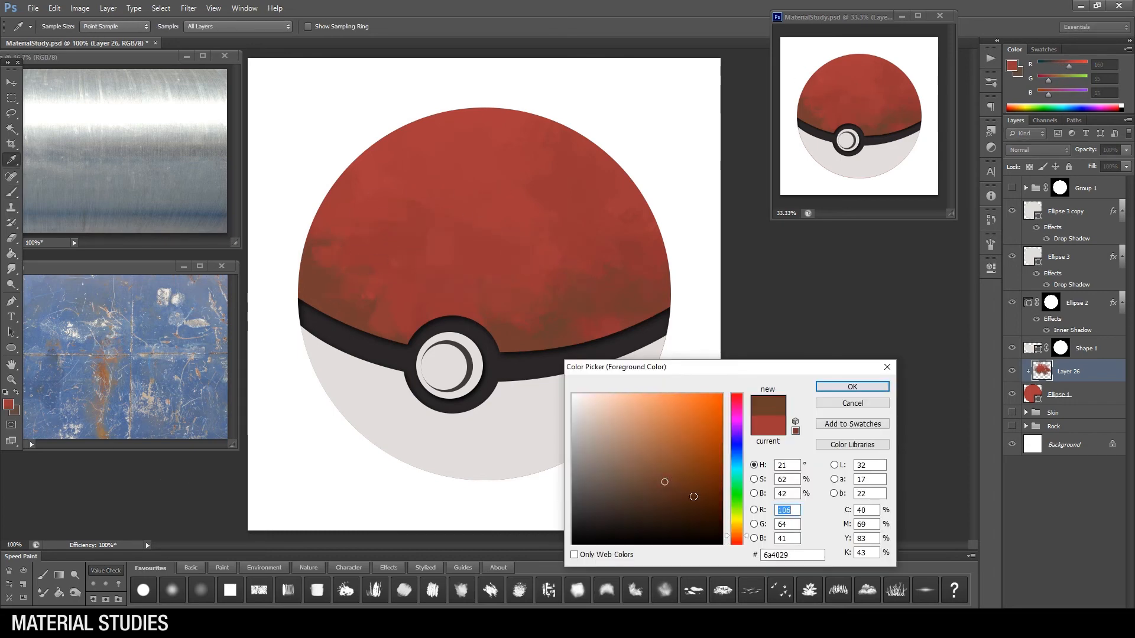
{"action": "left_click", "coordinate": [852, 386]}
{"action": "mouse_move", "coordinate": [612, 302]}
{"action": "left_mouse_down"}
{"action": "mouse_move", "coordinate": [641, 304]}
{"action": "mouse_move", "coordinate": [649, 248]}
{"action": "left_mouse_up"}
{"action": "left_click_drag", "start_coordinate": [579, 312], "coordinate": [535, 325]}
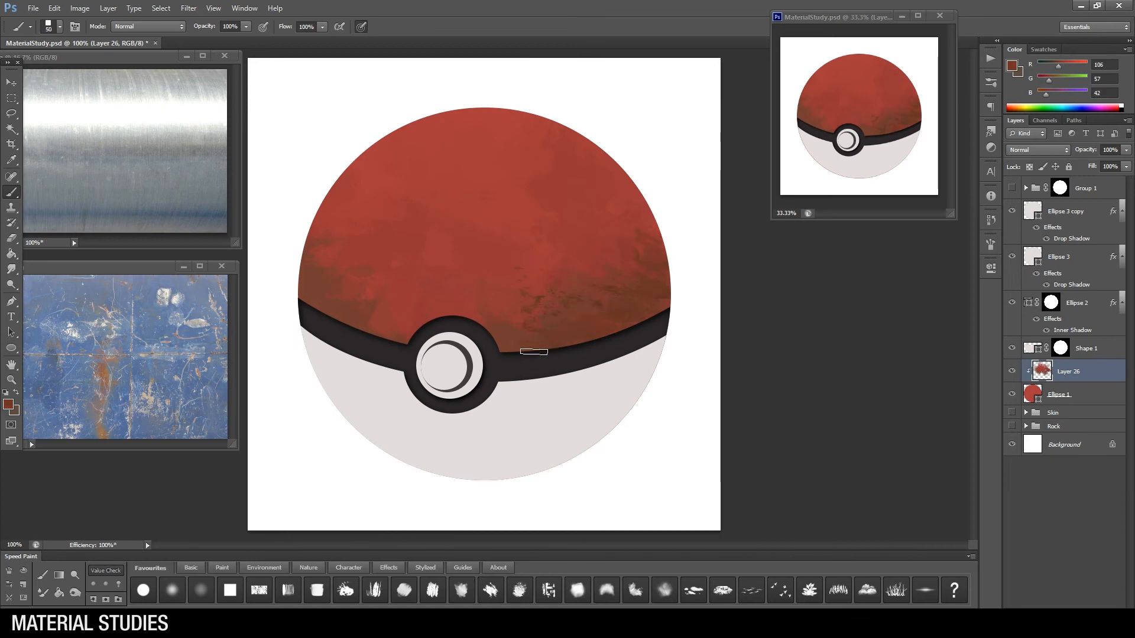
{"action": "left_click", "coordinate": [324, 283], "text": "alt"}
{"action": "left_click_drag", "start_coordinate": [358, 250], "coordinate": [337, 263]}
Step: Pick a different textured brush and vary the red tones across the centre and top of the sphere
{"action": "right_click", "coordinate": [567, 280]}
{"action": "left_click", "coordinate": [709, 369]}
{"action": "left_click", "coordinate": [523, 250], "text": "alt"}
{"action": "mouse_move", "coordinate": [522, 237]}
{"action": "left_mouse_down"}
{"action": "mouse_move", "coordinate": [554, 178]}
{"action": "mouse_move", "coordinate": [503, 127]}
{"action": "left_mouse_up"}
{"action": "left_click", "coordinate": [560, 158], "text": "alt"}
{"action": "left_click", "coordinate": [511, 143], "text": "alt"}
Step: Choose a faded red and paint worn patches on the upper left of the red half
{"action": "left_click", "coordinate": [8, 404]}
{"action": "left_click", "coordinate": [652, 447]}
{"action": "left_click", "coordinate": [852, 386]}
{"action": "mouse_move", "coordinate": [425, 171]}
{"action": "left_mouse_down"}
{"action": "mouse_move", "coordinate": [492, 135]}
{"action": "mouse_move", "coordinate": [391, 183]}
{"action": "mouse_move", "coordinate": [393, 228]}
{"action": "mouse_move", "coordinate": [428, 227]}
{"action": "left_mouse_up"}
{"action": "left_click", "coordinate": [379, 194], "text": "alt"}
{"action": "key", "text": "bracketleft"}
{"action": "key", "text": "bracketleft"}
Step: Change the brush and blend the faded upper-left patches with sampled reds down toward the grime
{"action": "right_click", "coordinate": [542, 252]}
{"action": "left_click", "coordinate": [654, 333]}
{"action": "key", "text": "Return"}
{"action": "left_click", "coordinate": [392, 227], "text": "alt"}
{"action": "left_click_drag", "start_coordinate": [434, 148], "coordinate": [416, 171]}
{"action": "left_click", "coordinate": [413, 193], "text": "alt"}
{"action": "left_click_drag", "start_coordinate": [411, 216], "coordinate": [404, 260]}
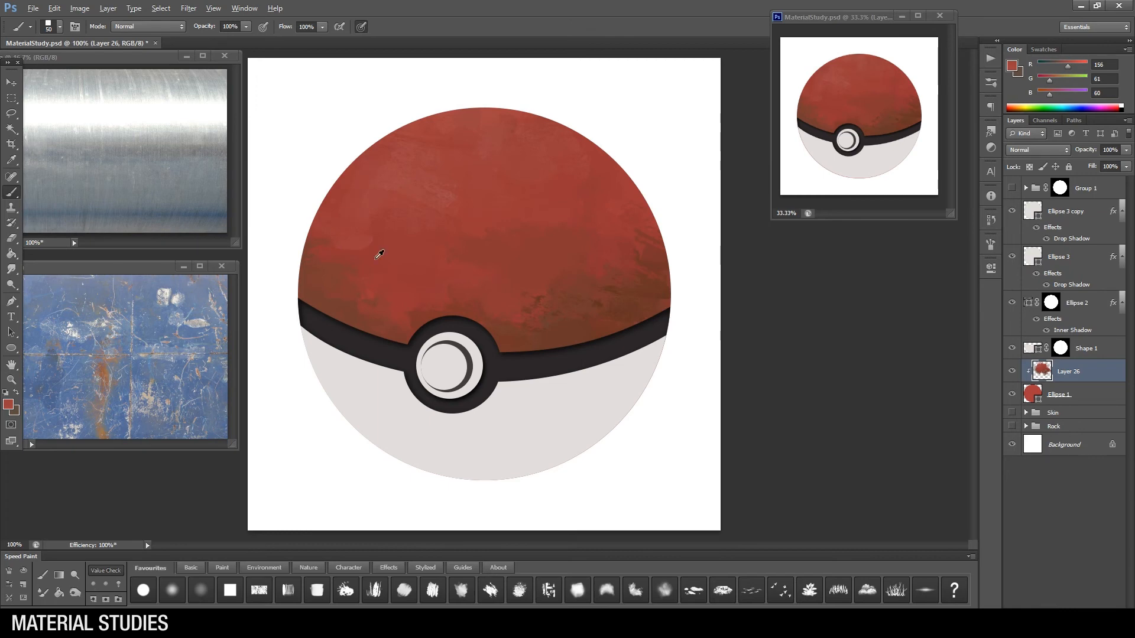
Step: Add a new layer above the grime and paint light red (RGB 199, 108, 105) edge wear along the black band and button ring
{"action": "key", "text": "ctrl+shift+alt+n"}
{"action": "left_click", "coordinate": [9, 405]}
{"action": "left_click", "coordinate": [637, 417]}
{"action": "left_click", "coordinate": [860, 380]}
{"action": "key", "text": "bracketleft"}
{"action": "key", "text": "bracketleft"}
{"action": "key", "text": "bracketleft"}
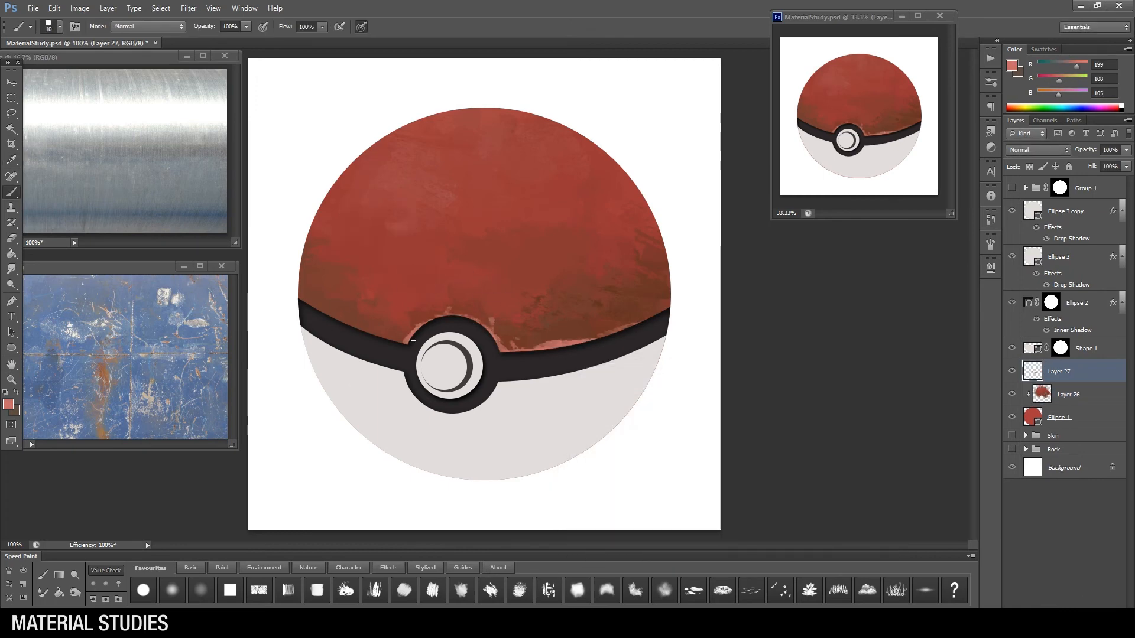
{"action": "left_click_drag", "start_coordinate": [360, 325], "coordinate": [409, 341]}
Step: Clip the wear layer to the sphere and add paler chips along the band, ending with pinkish grey (RGB 171, 157, 156)
{"action": "left_click", "coordinate": [8, 405]}
{"action": "left_click", "coordinate": [580, 417]}
{"action": "left_click", "coordinate": [852, 388]}
{"action": "mouse_move", "coordinate": [493, 334]}
{"action": "left_mouse_down"}
{"action": "mouse_move", "coordinate": [505, 350]}
{"action": "mouse_move", "coordinate": [563, 345]}
{"action": "left_mouse_up"}
{"action": "left_click_drag", "start_coordinate": [627, 331], "coordinate": [642, 328]}
{"action": "left_click", "coordinate": [9, 404]}
{"action": "left_click", "coordinate": [579, 431]}
{"action": "left_click", "coordinate": [861, 380]}
{"action": "key", "text": "bracketright"}
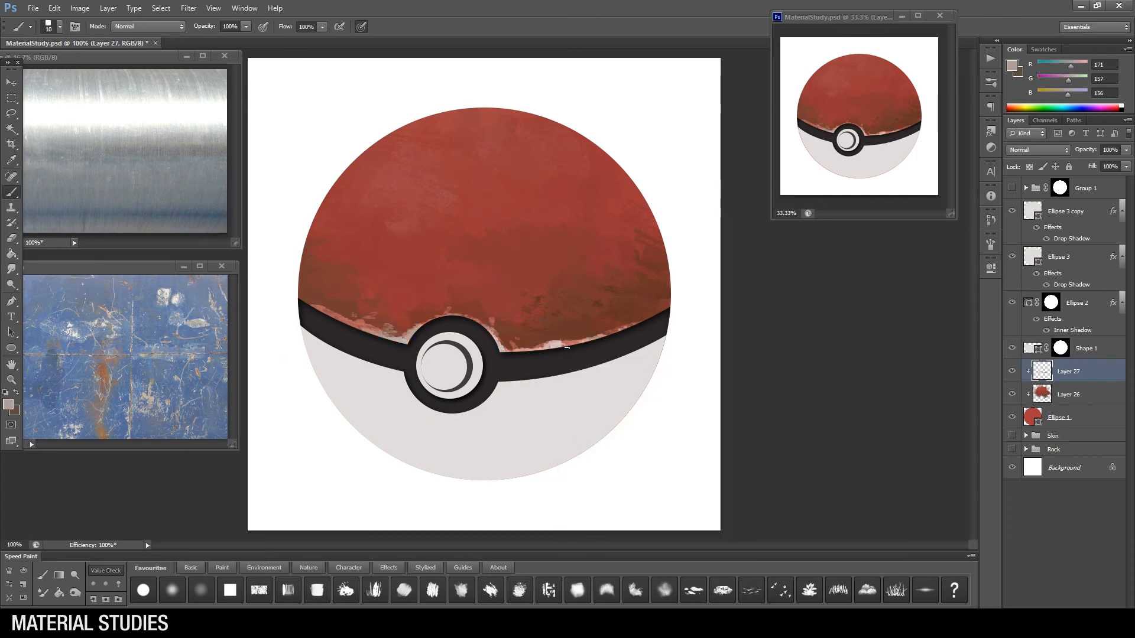
Step: Erase part of the pale edge wear left of the button and touch up the wear to its right
{"action": "key", "text": "e"}
{"action": "mouse_move", "coordinate": [335, 316]}
{"action": "left_mouse_down"}
{"action": "mouse_move", "coordinate": [372, 333]}
{"action": "mouse_move", "coordinate": [368, 323]}
{"action": "left_mouse_up"}
{"action": "left_click", "coordinate": [42, 574]}
{"action": "left_click", "coordinate": [535, 349], "text": "alt"}
Step: Select a fine, small brush and refine the pale chips along the top of the button ring
{"action": "right_click", "coordinate": [519, 325]}
{"action": "left_click", "coordinate": [632, 410]}
{"action": "left_click", "coordinate": [593, 409]}
{"action": "double_click", "coordinate": [704, 409]}
{"action": "key", "text": "bracketleft"}
{"action": "key", "text": "bracketleft"}
{"action": "key", "text": "bracketleft"}
{"action": "key", "text": "bracketleft"}
{"action": "key", "text": "bracketleft"}
{"action": "key", "text": "bracketleft"}
{"action": "key", "text": "bracketleft"}
{"action": "key", "text": "bracketleft"}
{"action": "key", "text": "bracketleft"}
{"action": "key", "text": "bracketleft"}
{"action": "key", "text": "bracketleft"}
{"action": "key", "text": "bracketleft"}
{"action": "key", "text": "bracketleft"}
{"action": "key", "text": "bracketleft"}
{"action": "left_click", "coordinate": [440, 311], "text": "alt"}
{"action": "left_click", "coordinate": [437, 312], "text": "alt"}
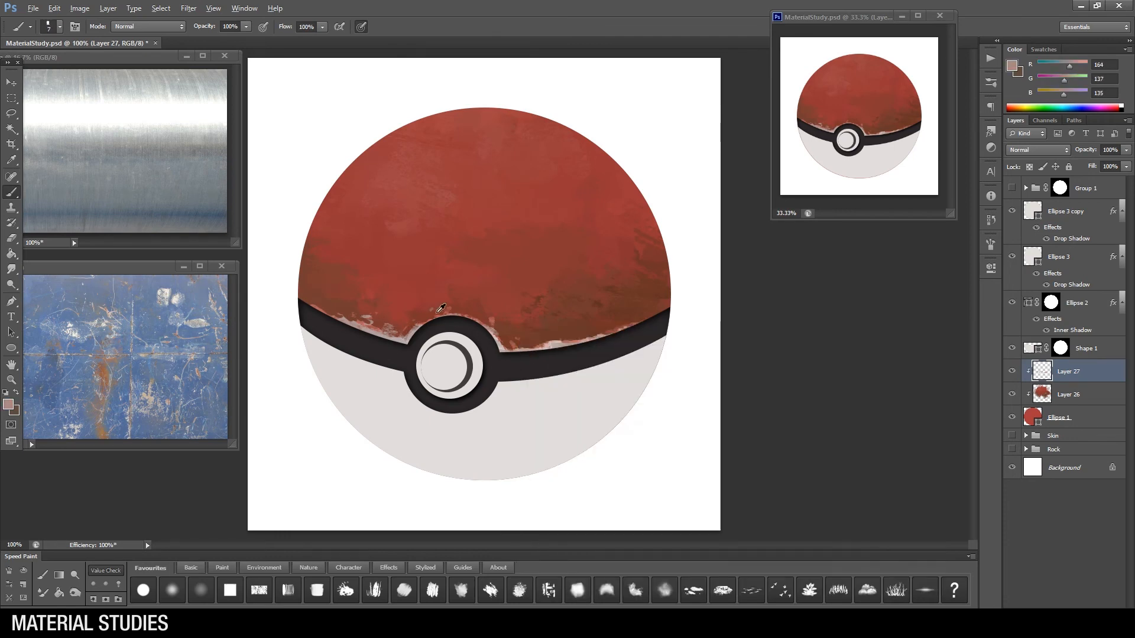
Step: Paint a short near-black scratch in the red paint above the button's upper left, and fine pale scratches beside the band
{"action": "left_click", "coordinate": [408, 346], "text": "alt"}
{"action": "key", "text": "bracketright"}
{"action": "key", "text": "bracketright"}
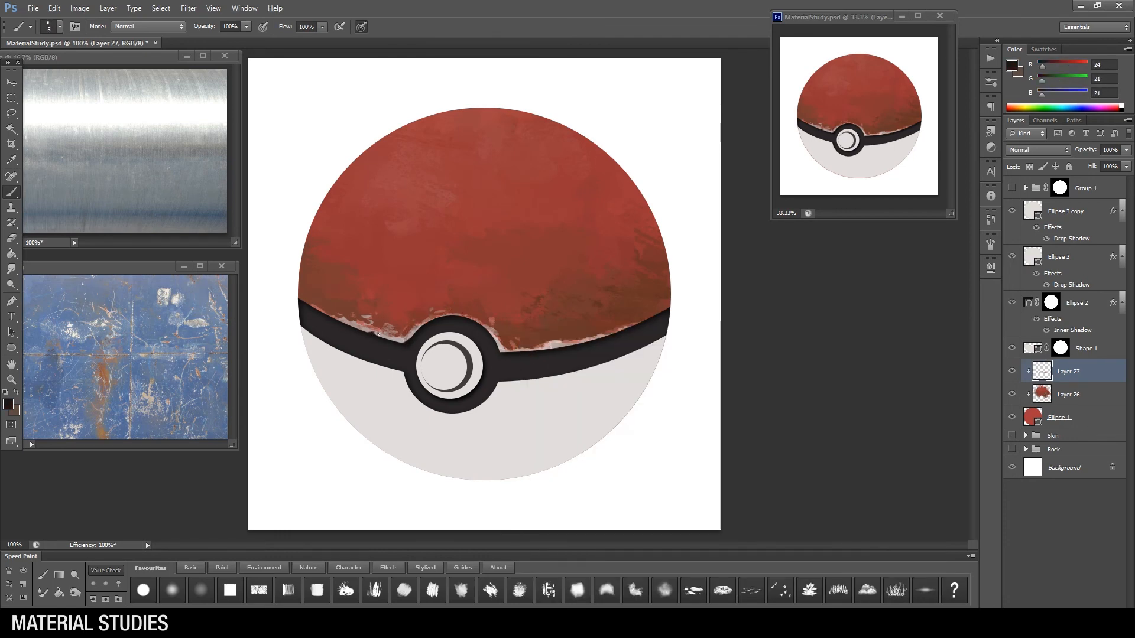
{"action": "left_click_drag", "start_coordinate": [417, 299], "coordinate": [430, 291]}
{"action": "left_click", "coordinate": [433, 310], "text": "alt"}
{"action": "key", "text": "bracketleft"}
{"action": "key", "text": "bracketleft"}
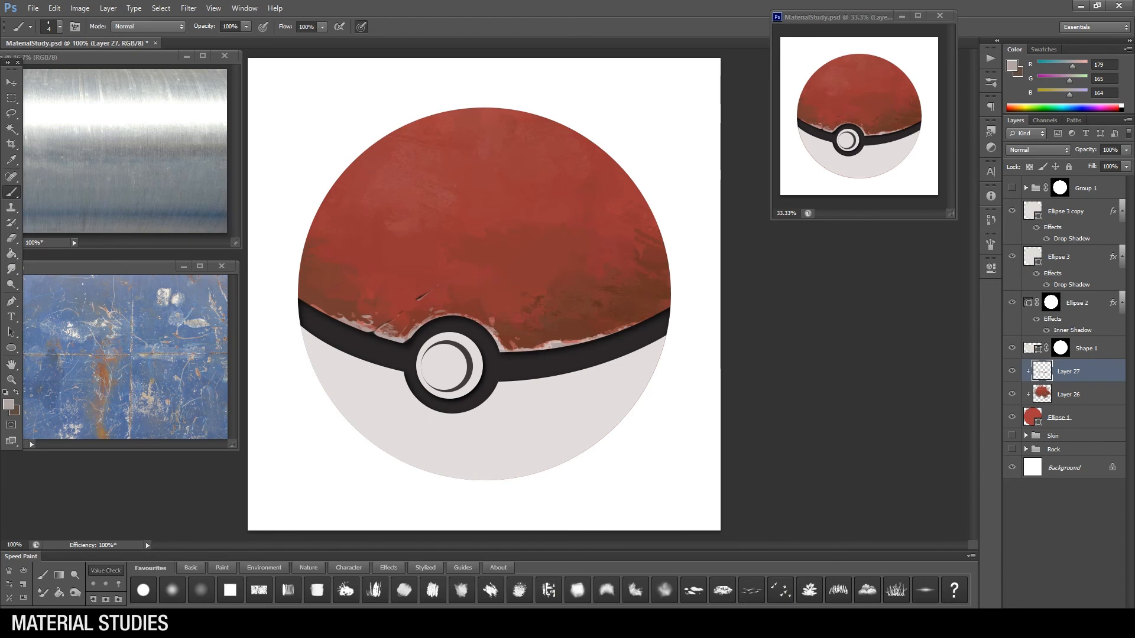
Step: Draw a faint pale scratch across the middle of the red half and a pale-edged chip at the ring's upper right
{"action": "left_click", "coordinate": [454, 274], "text": "alt"}
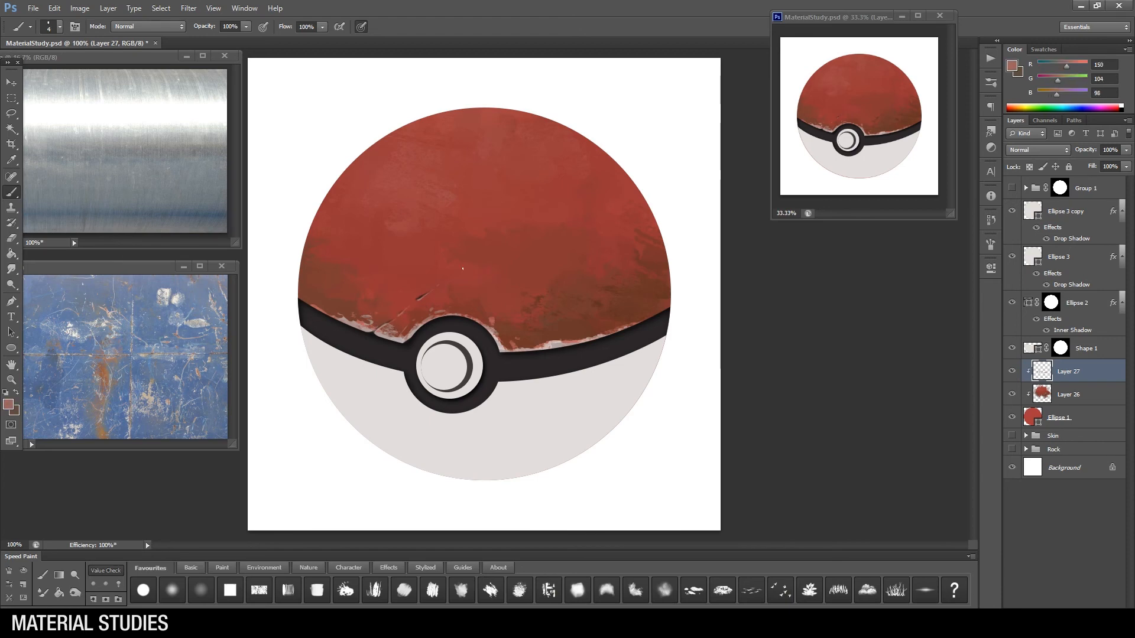
{"action": "left_click", "coordinate": [475, 321], "text": "alt"}
{"action": "key", "text": "bracketleft"}
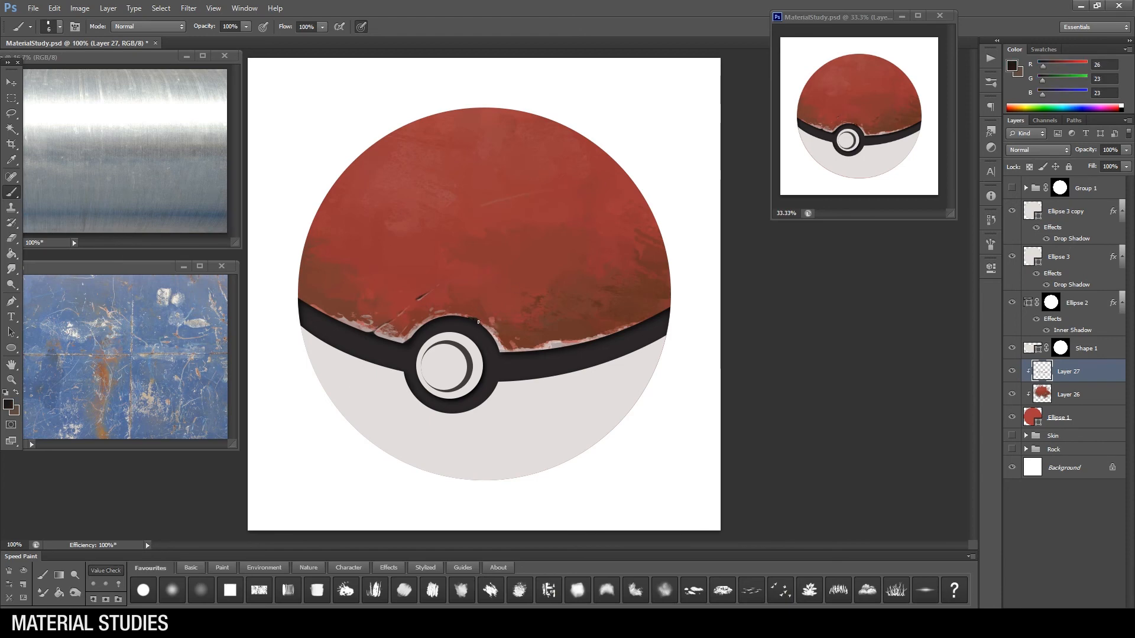
{"action": "left_click", "coordinate": [454, 315], "text": "alt"}
{"action": "key", "text": "bracketleft"}
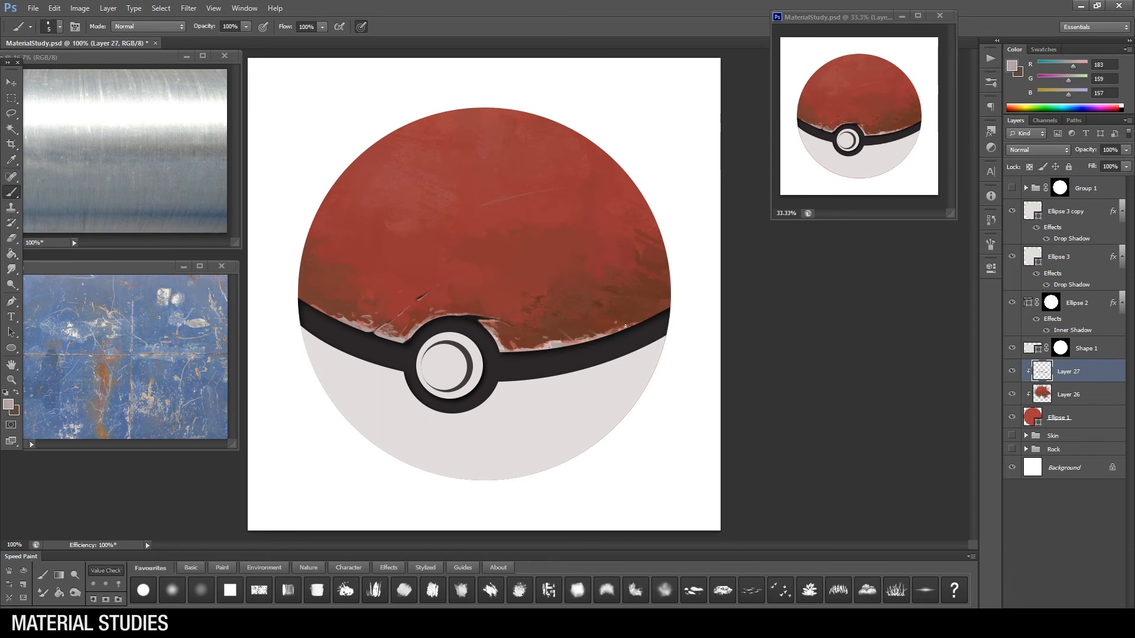
Step: Paint small dark notches with pale edges into the paint along the band, on both sides of the button
{"action": "left_click", "coordinate": [611, 335], "text": "alt"}
{"action": "left_click", "coordinate": [625, 327], "text": "alt"}
{"action": "key", "text": "bracketright"}
{"action": "key", "text": "bracketright"}
{"action": "left_click", "coordinate": [379, 329], "text": "alt"}
{"action": "left_click", "coordinate": [376, 334], "text": "alt"}
{"action": "left_click", "coordinate": [373, 335], "text": "alt"}
{"action": "key", "text": "bracketright"}
{"action": "key", "text": "bracketright"}
Step: Add thin pale scratches at the upper right and left of the red half, and highlight the dark scratch above the button
{"action": "left_click", "coordinate": [565, 343], "text": "alt"}
{"action": "left_click_drag", "start_coordinate": [540, 158], "coordinate": [552, 152]}
{"action": "left_click_drag", "start_coordinate": [373, 232], "coordinate": [389, 217]}
{"action": "left_click_drag", "start_coordinate": [422, 298], "coordinate": [438, 286]}
{"action": "key", "text": "bracketright"}
{"action": "key", "text": "bracketright"}
Step: Paint a near-black gouge on the right of the red half, edge it with pale highlights, and add small nicks below it
{"action": "left_click", "coordinate": [473, 319], "text": "alt"}
{"action": "left_click_drag", "start_coordinate": [553, 209], "coordinate": [563, 206]}
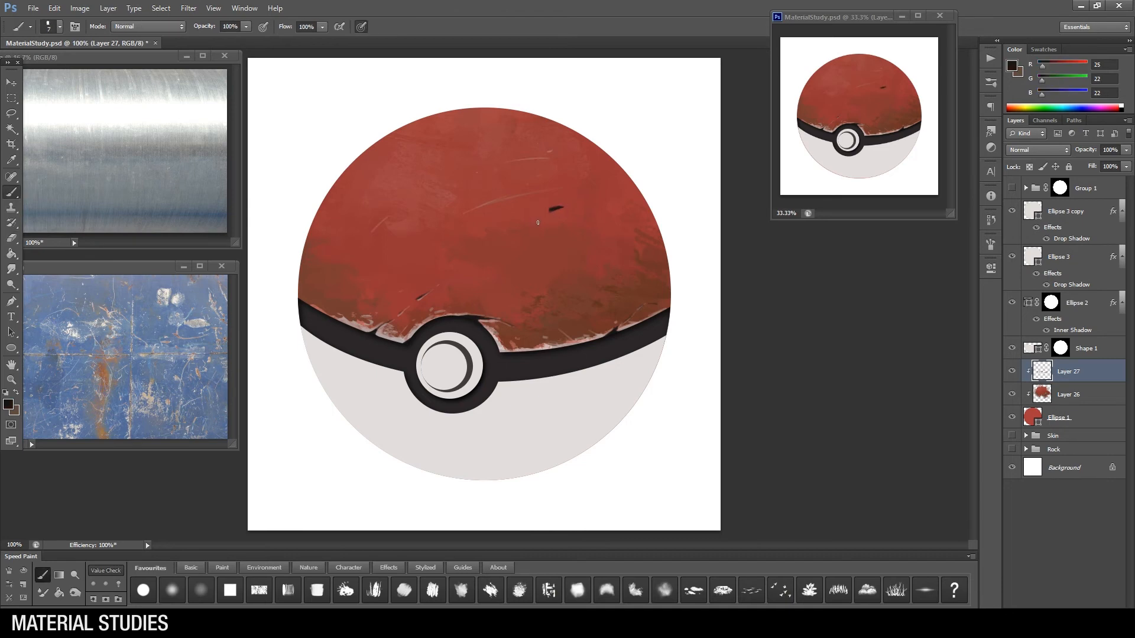
{"action": "left_click", "coordinate": [507, 341], "text": "alt"}
{"action": "key", "text": "bracketleft"}
{"action": "key", "text": "bracketleft"}
{"action": "key", "text": "bracketleft"}
{"action": "key", "text": "bracketright"}
Step: Check the worn paint with the Group 1 shading shown, and with Shape 1 hidden
{"action": "left_click", "coordinate": [1011, 188]}
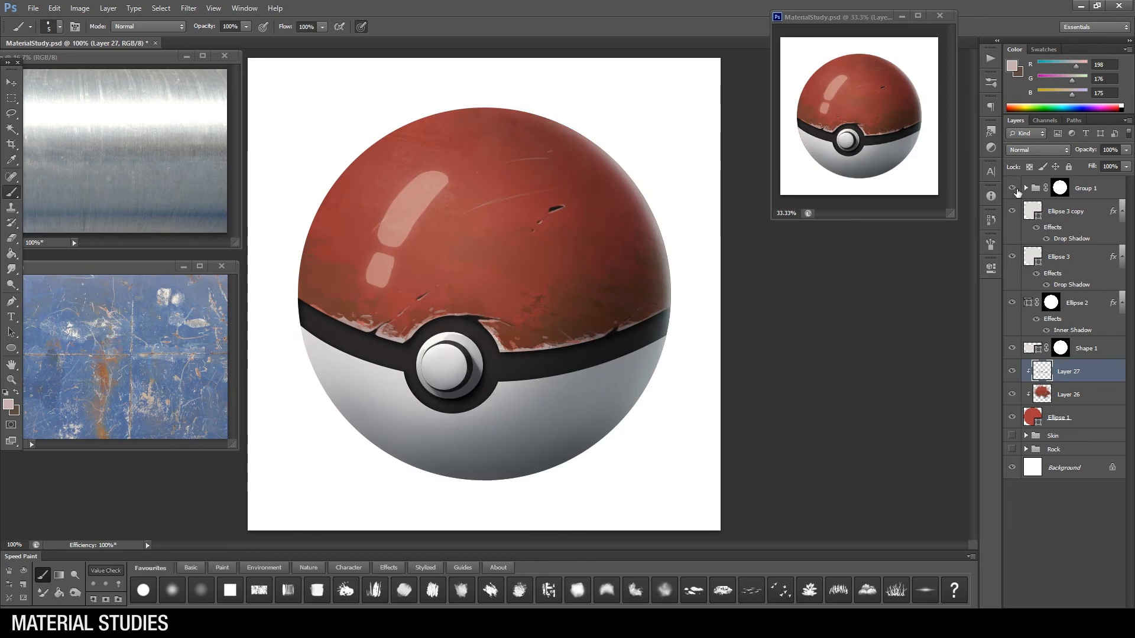
{"action": "left_click", "coordinate": [1011, 188]}
{"action": "left_click", "coordinate": [1012, 348]}
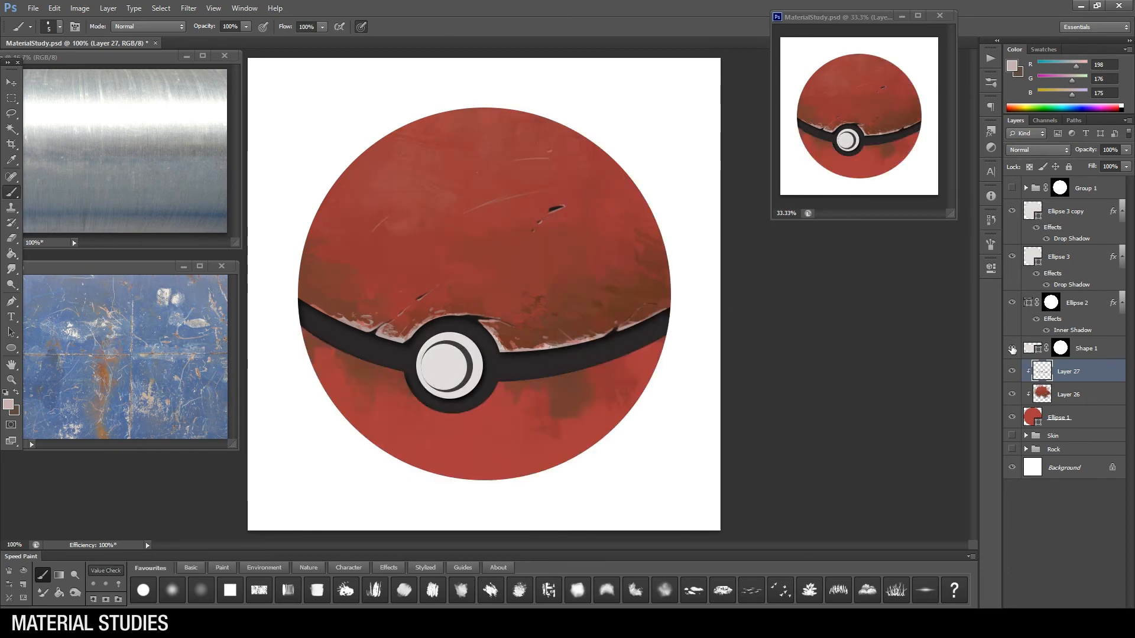
{"action": "left_click", "coordinate": [1012, 348]}
Step: Add a new layer clipped to Shape 1 and choose a textured brush with a colour sampled from the white half
{"action": "left_click", "coordinate": [1089, 352]}
{"action": "key", "text": "ctrl+alt+shift+n"}
{"action": "left_click", "coordinate": [1089, 359], "text": "alt"}
{"action": "right_click", "coordinate": [598, 348]}
{"action": "left_click", "coordinate": [839, 434]}
{"action": "left_click", "coordinate": [572, 370], "text": "alt"}
{"action": "key", "text": "ctrl+u"}
{"action": "key", "text": "Escape"}
Step: Paint mottled grey grime over the white half with the textured brush, mainly below the black band and along the outer rim
{"action": "mouse_move", "coordinate": [645, 369]}
{"action": "left_mouse_down"}
{"action": "mouse_move", "coordinate": [621, 410]}
{"action": "mouse_move", "coordinate": [526, 390]}
{"action": "left_mouse_up"}
{"action": "key", "text": "bracketleft"}
{"action": "key", "text": "bracketleft"}
{"action": "key", "text": "bracketleft"}
{"action": "key", "text": "bracketleft"}
{"action": "key", "text": "bracketleft"}
{"action": "key", "text": "bracketleft"}
{"action": "mouse_move", "coordinate": [335, 366]}
{"action": "left_mouse_down"}
{"action": "mouse_move", "coordinate": [354, 408]}
{"action": "mouse_move", "coordinate": [406, 426]}
{"action": "left_mouse_up"}
{"action": "left_click", "coordinate": [375, 395], "text": "alt"}
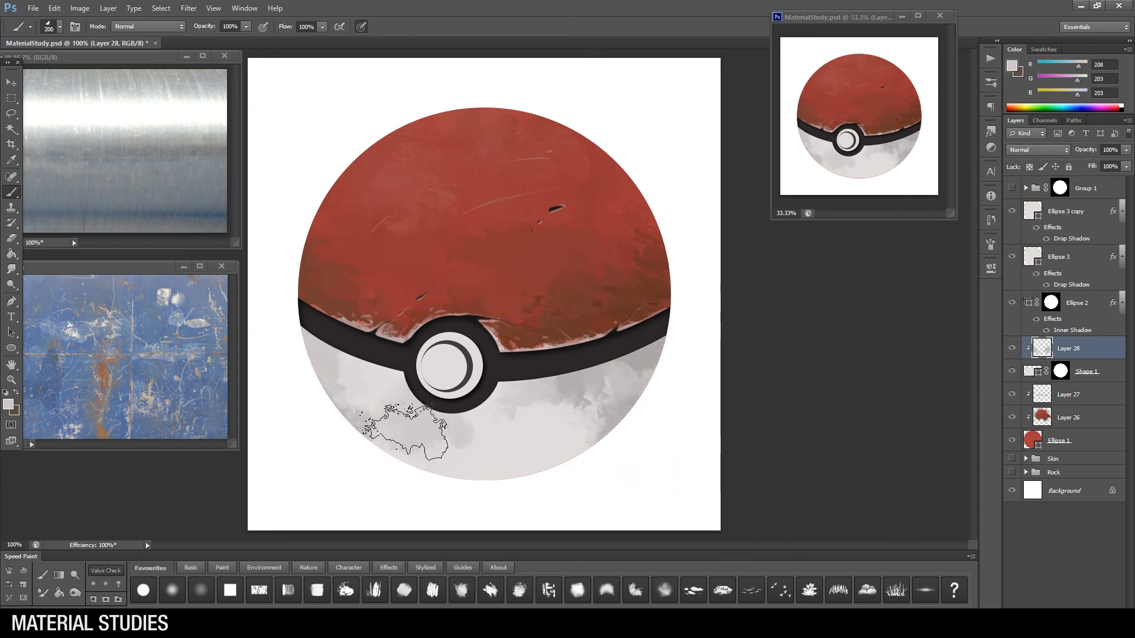
{"action": "mouse_move", "coordinate": [343, 382]}
{"action": "left_mouse_down"}
{"action": "mouse_move", "coordinate": [360, 383]}
{"action": "mouse_move", "coordinate": [370, 428]}
{"action": "left_mouse_up"}
{"action": "left_click", "coordinate": [519, 432], "text": "alt"}
{"action": "mouse_move", "coordinate": [514, 420]}
{"action": "left_mouse_down"}
{"action": "mouse_move", "coordinate": [537, 439]}
{"action": "mouse_move", "coordinate": [566, 390]}
{"action": "left_mouse_up"}
{"action": "left_click_drag", "start_coordinate": [653, 357], "coordinate": [636, 402]}
{"action": "left_click_drag", "start_coordinate": [604, 429], "coordinate": [589, 440]}
Step: Paint near-white highlights beneath the black band and button, and add pale scratches on the lower right of the white half
{"action": "right_click", "coordinate": [520, 419]}
{"action": "left_click", "coordinate": [591, 430]}
{"action": "left_click", "coordinate": [436, 381], "text": "alt"}
{"action": "left_click", "coordinate": [9, 407]}
{"action": "left_click", "coordinate": [575, 401]}
{"action": "key", "text": "Return"}
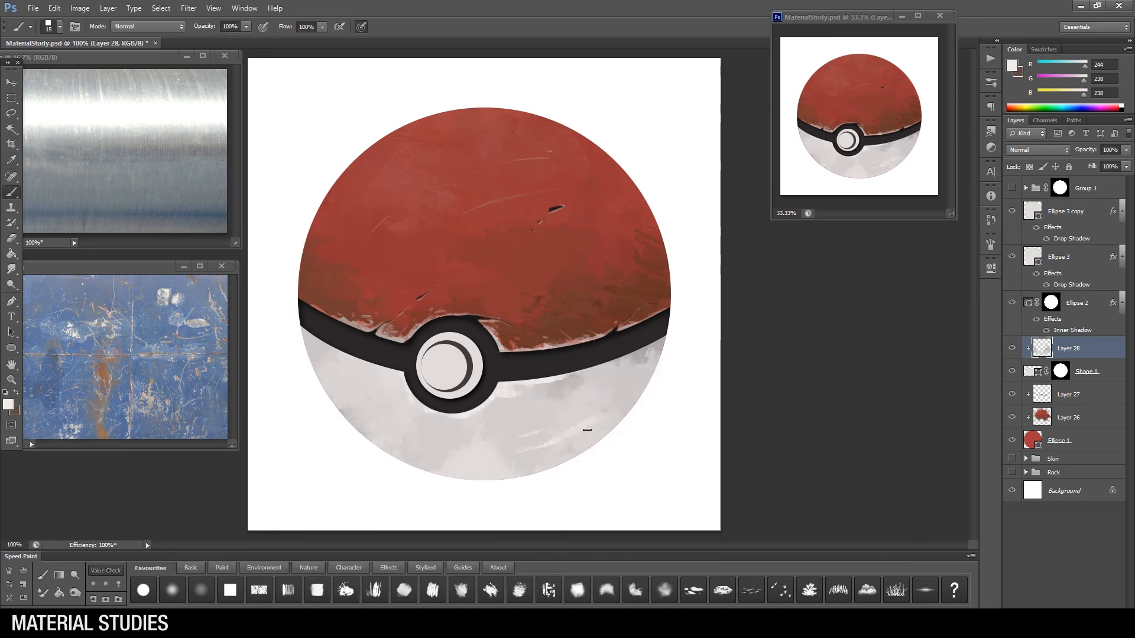
Step: Blend the grime patches on the right and at the base of the white half with larger and different brushes
{"action": "left_click", "coordinate": [572, 399], "text": "alt"}
{"action": "key", "text": "bracketright"}
{"action": "key", "text": "bracketright"}
{"action": "left_click_drag", "start_coordinate": [578, 403], "coordinate": [576, 418]}
{"action": "left_click", "coordinate": [458, 460], "text": "alt"}
{"action": "right_click", "coordinate": [613, 366]}
{"action": "left_click", "coordinate": [864, 432]}
{"action": "left_click", "coordinate": [452, 449]}
{"action": "key", "text": "bracketleft"}
{"action": "key", "text": "bracketleft"}
{"action": "key", "text": "bracketleft"}
{"action": "key", "text": "bracketleft"}
{"action": "key", "text": "bracketleft"}
Step: Paint thin grey scratches on the lower right of the white half and edge them with near-white highlights
{"action": "right_click", "coordinate": [564, 427]}
{"action": "left_click", "coordinate": [760, 432]}
{"action": "left_click", "coordinate": [517, 379], "text": "alt"}
{"action": "left_click_drag", "start_coordinate": [521, 453], "coordinate": [591, 425]}
{"action": "left_click", "coordinate": [555, 443], "text": "alt"}
{"action": "key", "text": "bracketleft"}
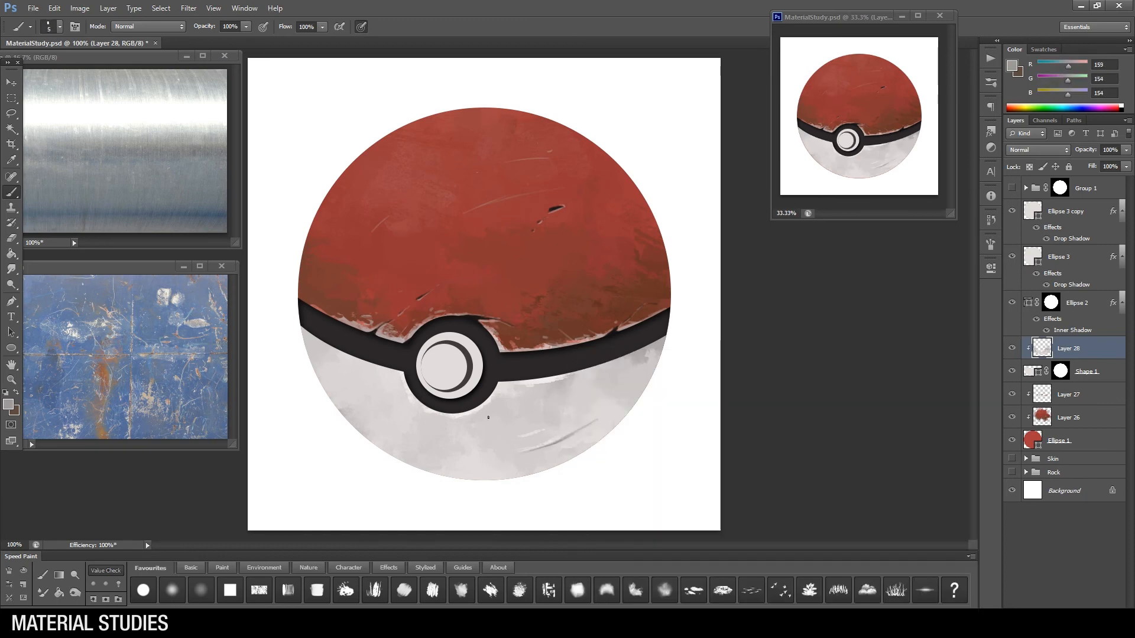
{"action": "left_click", "coordinate": [554, 419], "text": "alt"}
{"action": "key", "text": "bracketright"}
{"action": "key", "text": "bracketright"}
{"action": "key", "text": "bracketright"}
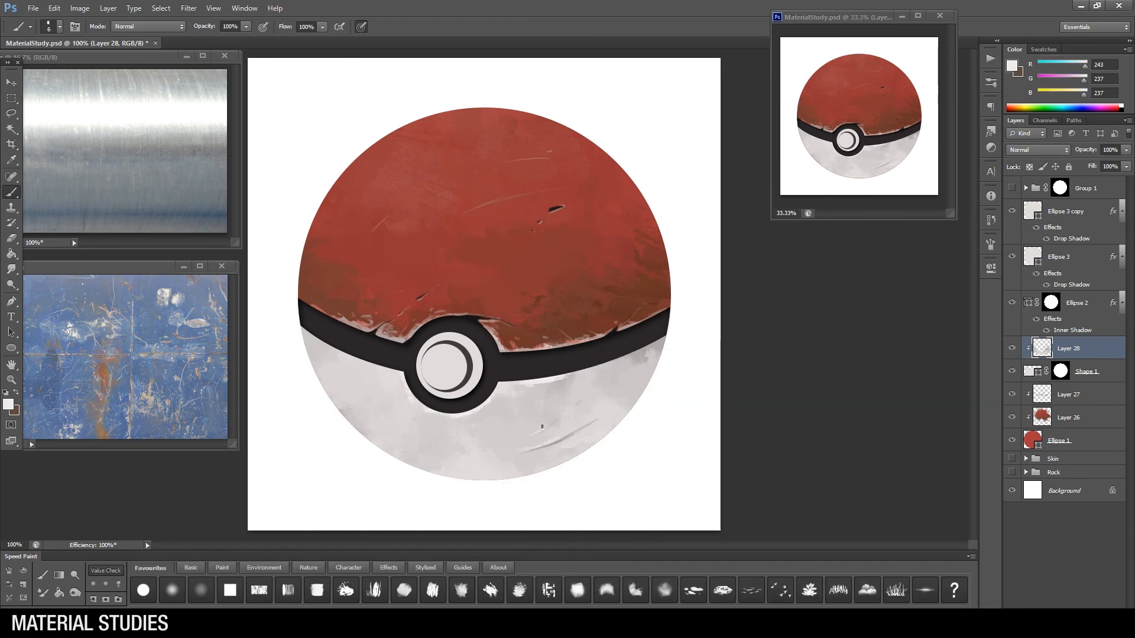
Step: Paint near-black chips along the black band's lower edge right of the button, and add a new clipped layer for their highlights
{"action": "left_click", "coordinate": [532, 379], "text": "alt"}
{"action": "key", "text": "bracketleft"}
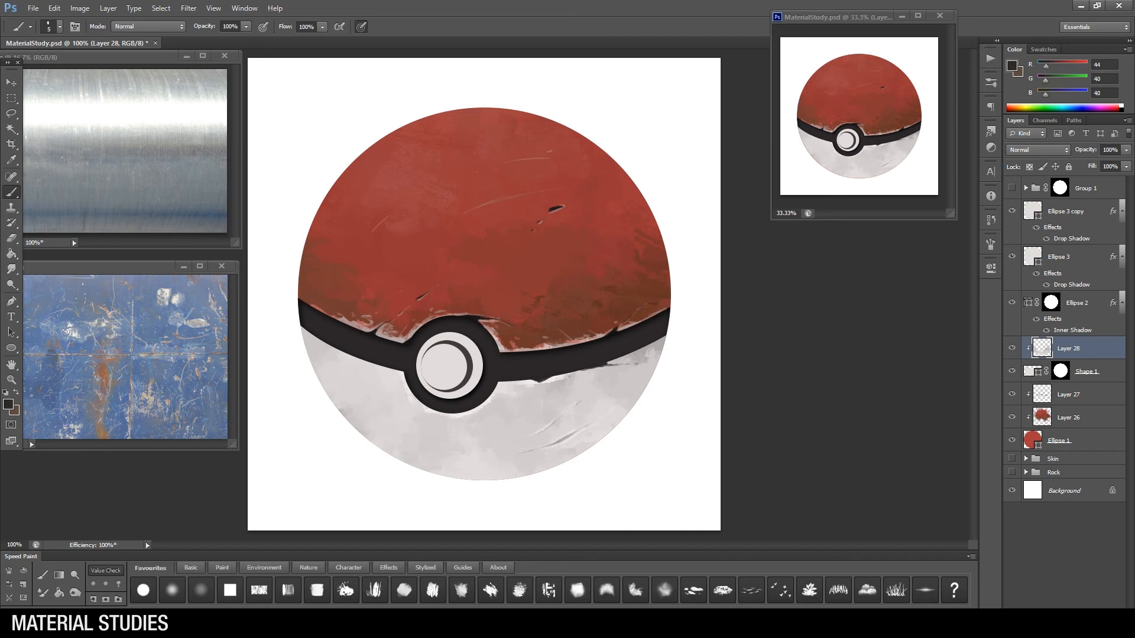
{"action": "left_click", "coordinate": [602, 364], "text": "alt"}
{"action": "key", "text": "ctrl+shift+alt+n"}
{"action": "key", "text": "bracketleft"}
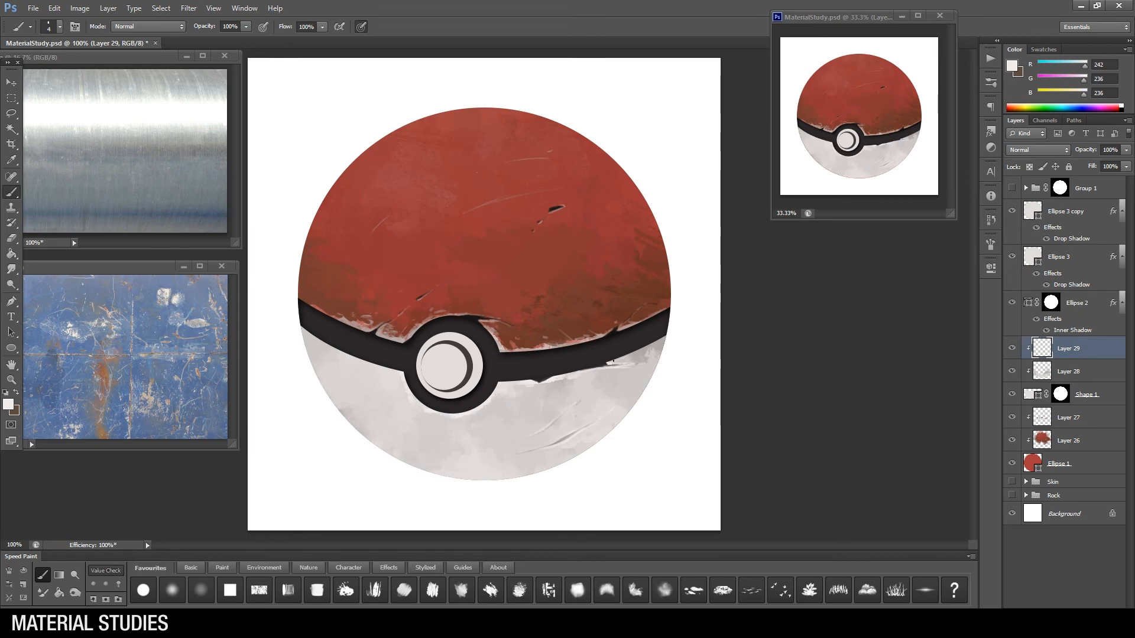
Step: Notch the lower left edge of the black ring around the button and paint a small dark chip below it
{"action": "left_click", "coordinate": [420, 396], "text": "alt"}
{"action": "mouse_move", "coordinate": [409, 389]}
{"action": "left_mouse_down"}
{"action": "mouse_move", "coordinate": [457, 416]}
{"action": "mouse_move", "coordinate": [425, 436]}
{"action": "left_mouse_up"}
{"action": "left_click", "coordinate": [410, 404], "text": "alt"}
{"action": "left_click", "coordinate": [424, 403], "text": "alt"}
{"action": "left_click", "coordinate": [418, 424], "text": "alt"}
Step: Paint grey worn patches on the left side and near the base of the white half
{"action": "key", "text": "bracketright"}
{"action": "key", "text": "bracketright"}
{"action": "key", "text": "bracketright"}
{"action": "key", "text": "bracketright"}
{"action": "key", "text": "bracketright"}
{"action": "left_click_drag", "start_coordinate": [344, 401], "coordinate": [351, 412]}
{"action": "left_click", "coordinate": [461, 447]}
Step: Change the brush and refine the chips and grey patches on the left and base of the white half
{"action": "right_click", "coordinate": [513, 395]}
{"action": "left_click", "coordinate": [566, 428]}
{"action": "left_click", "coordinate": [660, 429]}
{"action": "key", "text": "bracketleft"}
{"action": "key", "text": "bracketleft"}
{"action": "left_click", "coordinate": [368, 408], "text": "alt"}
{"action": "left_click", "coordinate": [421, 427], "text": "alt"}
{"action": "mouse_move", "coordinate": [464, 455]}
{"action": "left_mouse_down"}
{"action": "mouse_move", "coordinate": [492, 458]}
{"action": "mouse_move", "coordinate": [455, 452]}
{"action": "left_mouse_up"}
{"action": "left_click", "coordinate": [460, 444], "text": "alt"}
{"action": "left_click", "coordinate": [461, 447], "text": "alt"}
{"action": "left_click", "coordinate": [470, 453], "text": "alt"}
{"action": "key", "text": "bracketright"}
{"action": "mouse_move", "coordinate": [372, 387]}
{"action": "left_mouse_down"}
{"action": "mouse_move", "coordinate": [362, 371]}
{"action": "mouse_move", "coordinate": [397, 414]}
{"action": "left_mouse_up"}
{"action": "left_click", "coordinate": [368, 384], "text": "alt"}
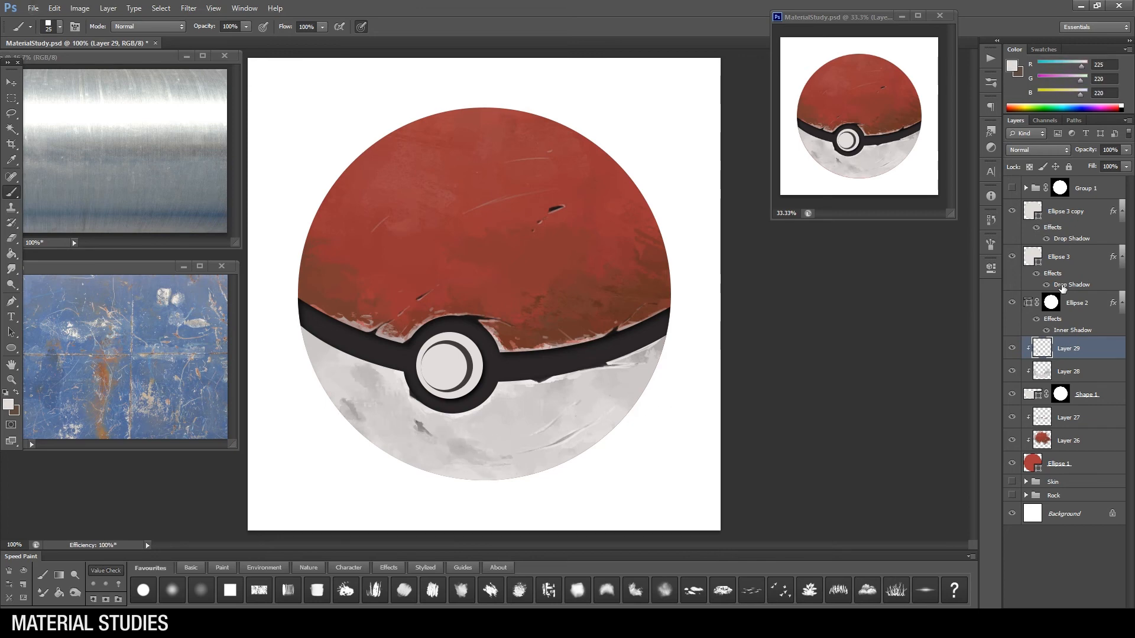
Step: Add a layer clipped to Ellipse 3 and paint grey wear on the button's outer ring
{"action": "left_click", "coordinate": [1018, 260]}
{"action": "key", "text": "ctrl+shift+alt+n"}
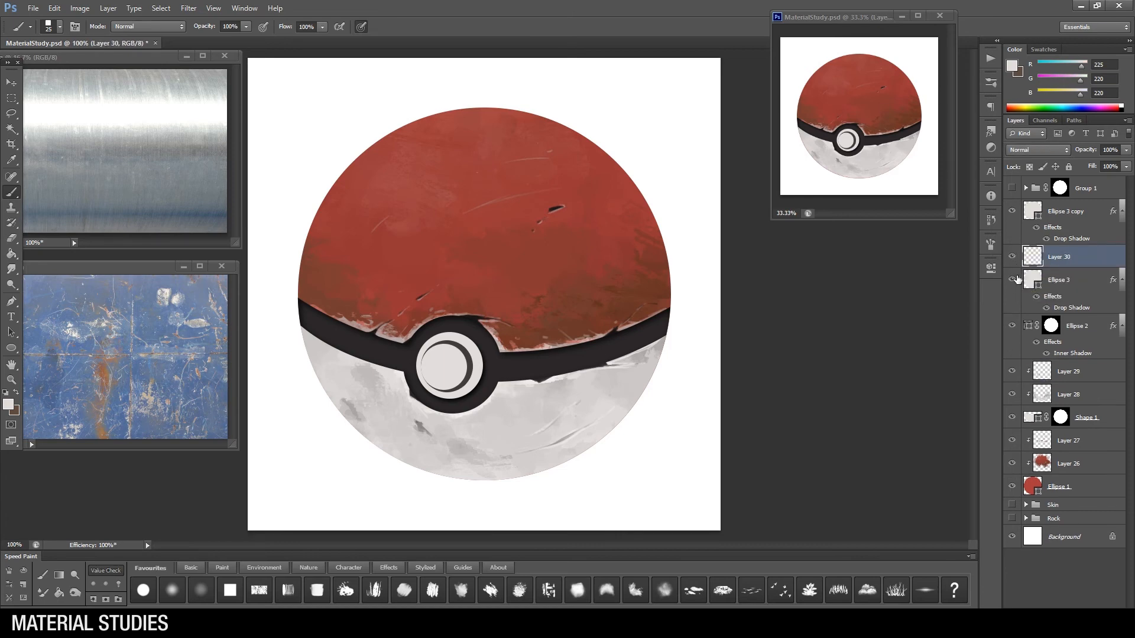
{"action": "key", "text": "ctrl+bracketright"}
{"action": "left_click", "coordinate": [471, 367], "text": "alt"}
{"action": "key", "text": "bracketright"}
{"action": "key", "text": "ctrl+bracketleft"}
{"action": "mouse_move", "coordinate": [473, 346]}
{"action": "left_mouse_down"}
{"action": "mouse_move", "coordinate": [458, 393]}
{"action": "mouse_move", "coordinate": [425, 384]}
{"action": "left_mouse_up"}
{"action": "key", "text": "ctrl+alt+g"}
{"action": "key", "text": "ctrl+d"}
{"action": "left_click", "coordinate": [423, 424], "text": "alt"}
{"action": "key", "text": "bracketleft"}
{"action": "left_click", "coordinate": [458, 339], "text": "alt"}
{"action": "mouse_move", "coordinate": [468, 339]}
{"action": "left_mouse_down"}
{"action": "mouse_move", "coordinate": [477, 355]}
{"action": "mouse_move", "coordinate": [441, 385]}
{"action": "mouse_move", "coordinate": [459, 362]}
{"action": "mouse_move", "coordinate": [450, 343]}
{"action": "mouse_move", "coordinate": [457, 353]}
{"action": "left_mouse_up"}
Step: Add a layer clipped to Ellipse 3 copy and paint grey smudges and a dark nick on the button's centre
{"action": "left_click", "coordinate": [1102, 213]}
{"action": "key", "text": "ctrl+alt+shift+n"}
{"action": "key", "text": "ctrl+alt+g"}
{"action": "key", "text": "bracketright"}
{"action": "left_click", "coordinate": [461, 367], "text": "alt"}
{"action": "right_click", "coordinate": [560, 348]}
{"action": "left_click", "coordinate": [748, 436]}
{"action": "left_click", "coordinate": [462, 348], "text": "alt"}
{"action": "left_click", "coordinate": [444, 355], "text": "alt"}
{"action": "left_click", "coordinate": [460, 346], "text": "alt"}
{"action": "left_click", "coordinate": [450, 357], "text": "alt"}
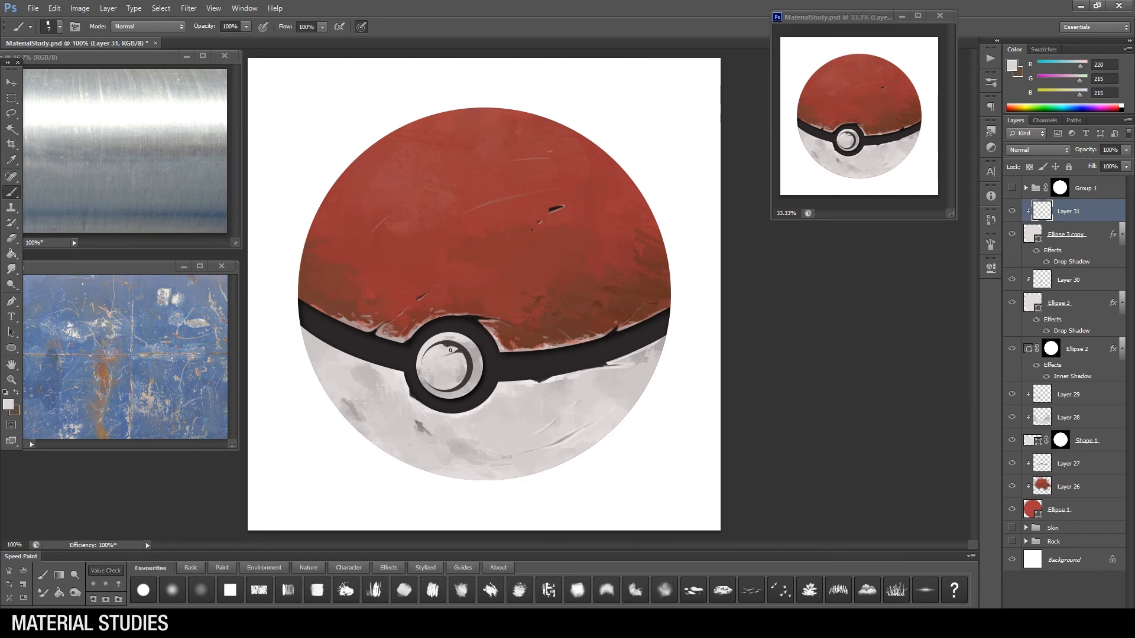
Step: Add further dark chips and pale edge highlights to the button's centre with small brush strokes
{"action": "key", "text": "bracketleft"}
{"action": "left_click", "coordinate": [451, 357], "text": "alt"}
{"action": "left_click", "coordinate": [469, 372], "text": "alt"}
{"action": "mouse_move", "coordinate": [456, 380]}
{"action": "left_mouse_down"}
{"action": "mouse_move", "coordinate": [455, 347]}
{"action": "mouse_move", "coordinate": [471, 356]}
{"action": "mouse_move", "coordinate": [464, 389]}
{"action": "left_mouse_up"}
{"action": "key", "text": "bracketright"}
{"action": "key", "text": "bracketright"}
{"action": "left_click", "coordinate": [448, 372], "text": "alt"}
{"action": "key", "text": "bracketleft"}
{"action": "key", "text": "bracketleft"}
{"action": "left_click", "coordinate": [451, 373], "text": "alt"}
Step: Return to Layer 30 and paint near-black nicks on the button's outer ring
{"action": "key", "text": "z"}
{"action": "key", "text": "b"}
{"action": "key", "text": "z"}
{"action": "left_click", "coordinate": [1030, 281]}
{"action": "key", "text": "b"}
{"action": "key", "text": "bracketright"}
{"action": "left_click", "coordinate": [477, 337], "text": "alt"}
{"action": "left_click", "coordinate": [456, 350], "text": "alt"}
Step: Show the Group 1 shading over the worn paint and view the whole ball
{"action": "key", "text": "z"}
{"action": "left_click", "coordinate": [474, 384], "text": "alt"}
{"action": "left_click", "coordinate": [474, 384], "text": "alt"}
{"action": "left_click", "coordinate": [520, 331]}
{"action": "left_click", "coordinate": [1013, 188]}
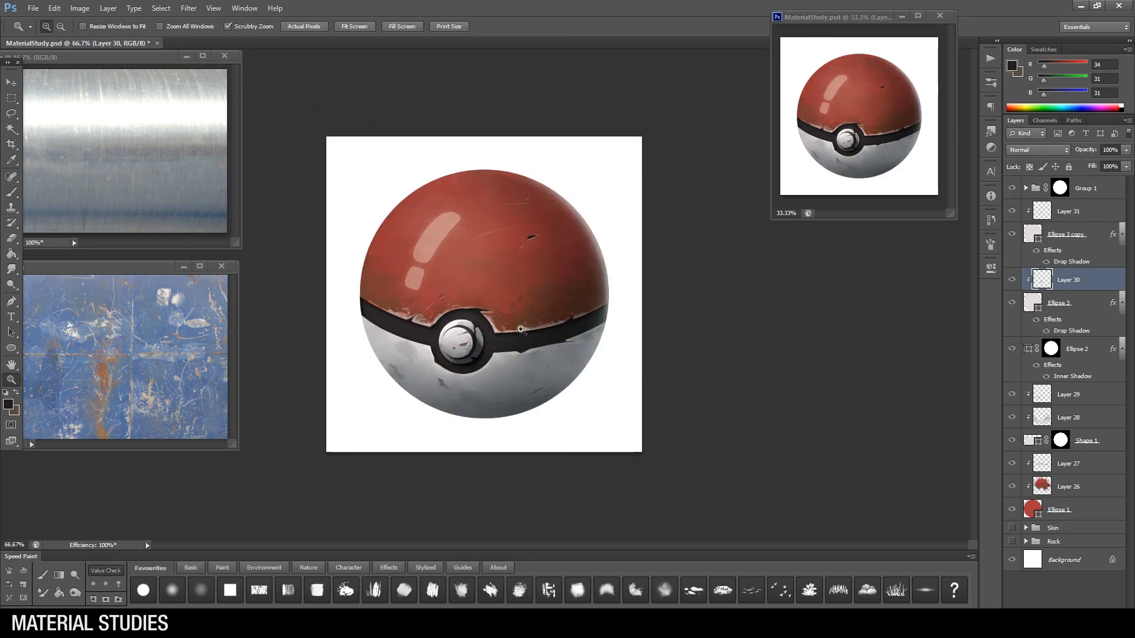
Step: Raise the opacity of Layer 23 in Group 1 to strengthen the glossy highlights, and add a new layer above Layer 19
{"action": "left_click", "coordinate": [1026, 188]}
{"action": "left_click", "coordinate": [1076, 234]}
{"action": "left_click", "coordinate": [1126, 150]}
{"action": "left_click", "coordinate": [1116, 165]}
{"action": "left_click", "coordinate": [1013, 371]}
{"action": "left_click", "coordinate": [1013, 372]}
{"action": "left_click", "coordinate": [1058, 372]}
{"action": "key", "text": "ctrl+shift+alt+n"}
{"action": "left_click", "coordinate": [592, 327]}
{"action": "key", "text": "b"}
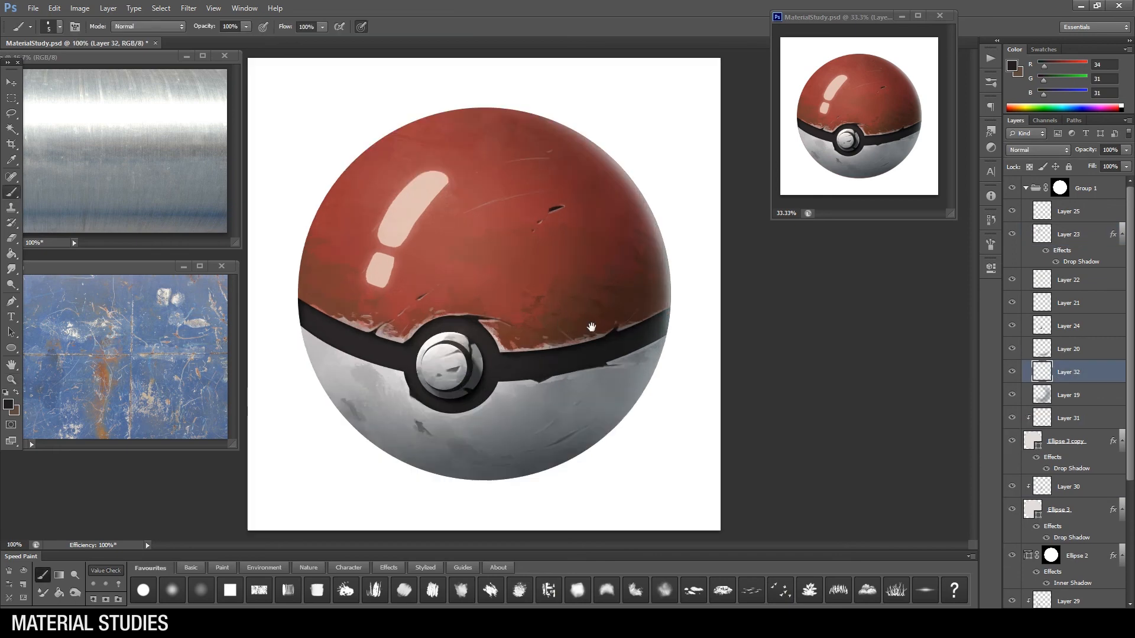
Step: Set the new layer's blend mode to Multiply and choose a brush with a muted warm grey colour
{"action": "right_click", "coordinate": [592, 327]}
{"action": "left_click", "coordinate": [682, 412]}
{"action": "left_click", "coordinate": [625, 391]}
{"action": "key", "text": "Return"}
{"action": "left_click", "coordinate": [8, 405]}
{"action": "left_click", "coordinate": [584, 475]}
{"action": "left_click", "coordinate": [878, 389]}
{"action": "left_click", "coordinate": [1038, 150]}
{"action": "left_click", "coordinate": [1021, 186]}
Step: Paint a broad crescent shadow down the right side of the ball and across the bottom of the white half
{"action": "key", "text": "bracketright"}
{"action": "key", "text": "bracketright"}
{"action": "key", "text": "bracketright"}
{"action": "left_click_drag", "start_coordinate": [453, 118], "coordinate": [609, 283]}
{"action": "mouse_move", "coordinate": [537, 142]}
{"action": "left_mouse_down"}
{"action": "mouse_move", "coordinate": [545, 431]}
{"action": "mouse_move", "coordinate": [367, 434]}
{"action": "left_mouse_up"}
{"action": "key", "text": "bracketleft"}
{"action": "key", "text": "bracketleft"}
{"action": "mouse_move", "coordinate": [476, 458]}
{"action": "left_mouse_down"}
{"action": "mouse_move", "coordinate": [591, 410]}
{"action": "mouse_move", "coordinate": [563, 463]}
{"action": "mouse_move", "coordinate": [608, 201]}
{"action": "mouse_move", "coordinate": [500, 134]}
{"action": "mouse_move", "coordinate": [540, 162]}
{"action": "mouse_move", "coordinate": [551, 141]}
{"action": "mouse_move", "coordinate": [618, 340]}
{"action": "left_mouse_up"}
{"action": "key", "text": "bracketright"}
{"action": "left_click_drag", "start_coordinate": [336, 403], "coordinate": [483, 445]}
Step: Choose a different brush, soften the crescent shadow's inner edge, and lighten the shadow along the lower right rim
{"action": "right_click", "coordinate": [635, 338]}
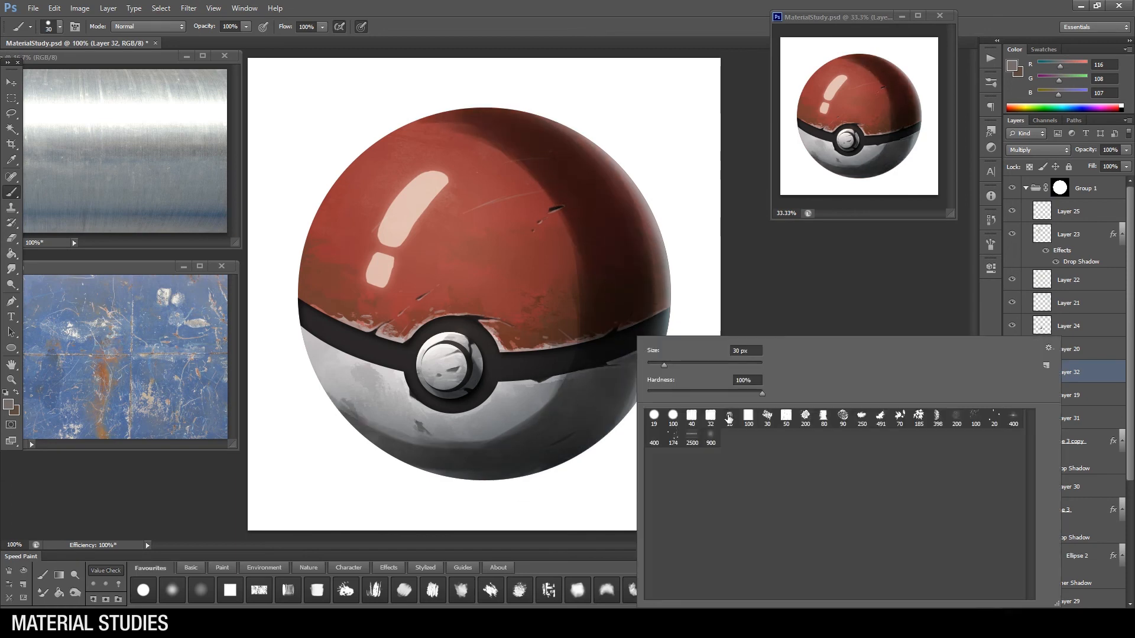
{"action": "left_click", "coordinate": [201, 590]}
{"action": "left_click", "coordinate": [591, 238]}
{"action": "left_click", "coordinate": [201, 590]}
{"action": "left_click", "coordinate": [582, 238]}
{"action": "right_click", "coordinate": [573, 278]}
{"action": "left_click", "coordinate": [646, 378]}
{"action": "key", "text": "bracketleft"}
{"action": "left_click_drag", "start_coordinate": [647, 342], "coordinate": [568, 478]}
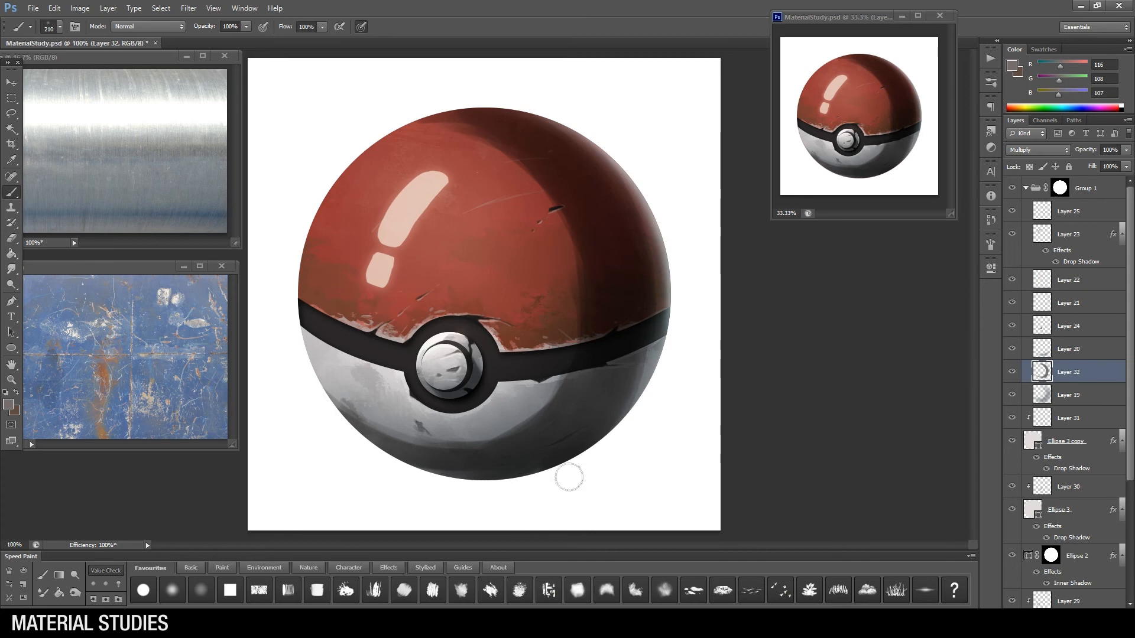
Step: Blend the crescent shadow's inner edge across the red and white halves and lower its layer's opacity to 55%
{"action": "left_click_drag", "start_coordinate": [553, 387], "coordinate": [352, 433]}
{"action": "left_click_drag", "start_coordinate": [568, 349], "coordinate": [476, 121]}
{"action": "left_click_drag", "start_coordinate": [1126, 150], "coordinate": [1102, 166]}
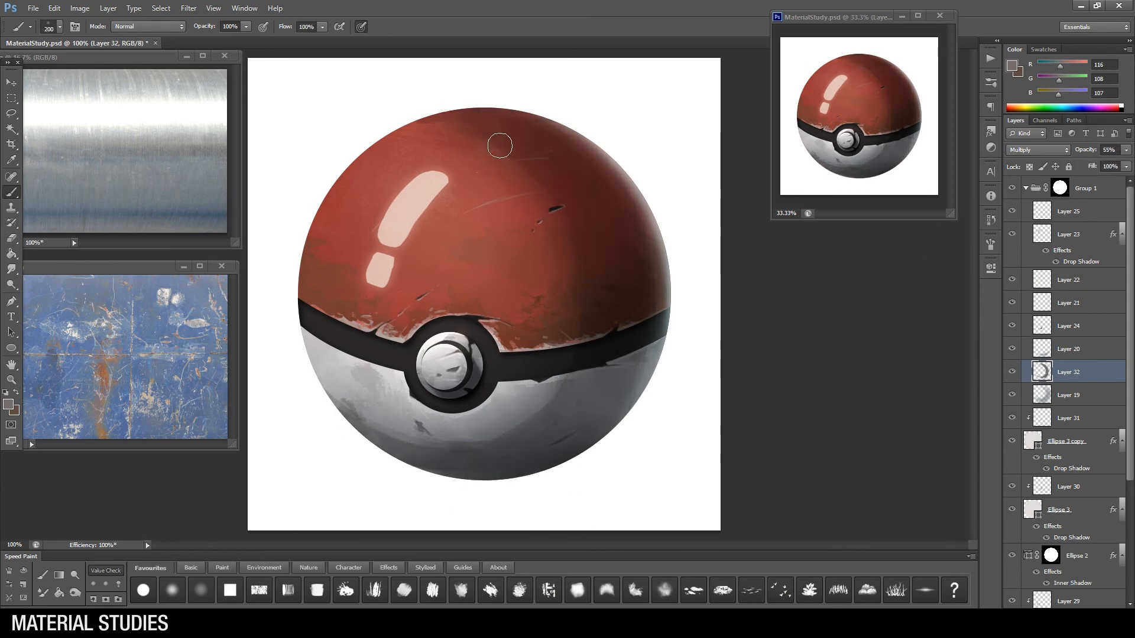
Step: Refine the shadow around the centre button with a different brush, and soften the shadow's edge using an enlarged eraser
{"action": "right_click", "coordinate": [542, 348]}
{"action": "left_click", "coordinate": [578, 428]}
{"action": "mouse_move", "coordinate": [453, 343]}
{"action": "left_mouse_down"}
{"action": "mouse_move", "coordinate": [465, 337]}
{"action": "mouse_move", "coordinate": [456, 386]}
{"action": "left_mouse_up"}
{"action": "key", "text": "e"}
{"action": "right_click", "coordinate": [542, 339]}
{"action": "left_click", "coordinate": [616, 439]}
{"action": "key", "text": "bracketright"}
{"action": "key", "text": "bracketright"}
{"action": "key", "text": "bracketright"}
{"action": "key", "text": "bracketright"}
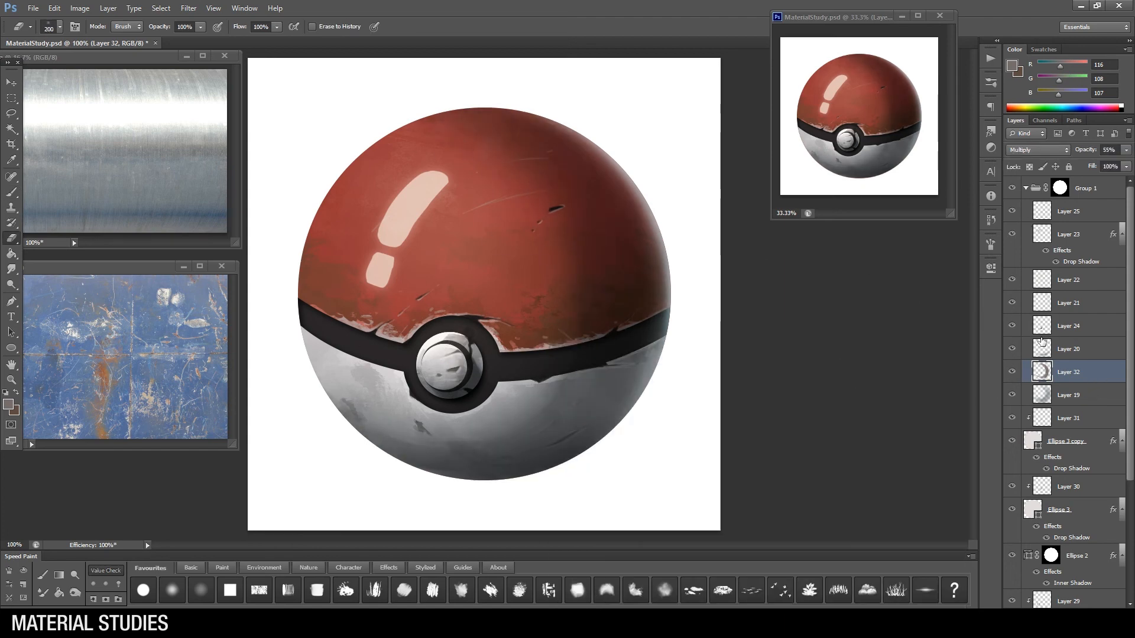
Step: Select Layer 23 and shift the two glossy highlights slightly toward the ball's left rim
{"action": "left_click", "coordinate": [1039, 229]}
{"action": "left_click_drag", "start_coordinate": [416, 246], "coordinate": [405, 245]}
{"action": "left_click_drag", "start_coordinate": [447, 320], "coordinate": [441, 319]}
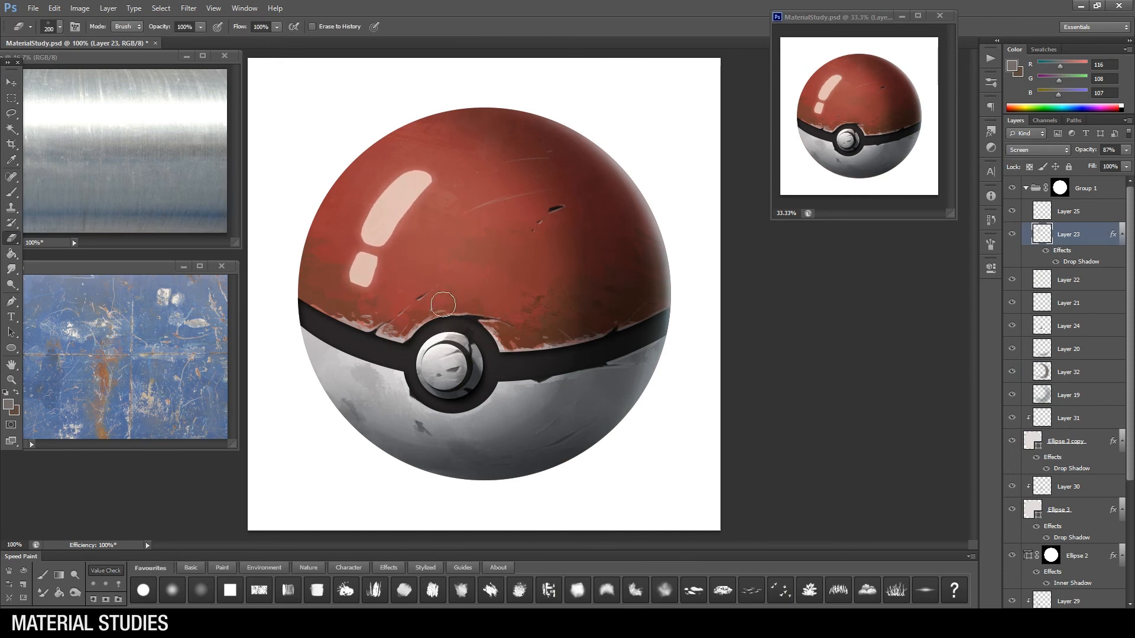
Step: Add a new layer above Layer 25, fill it with black, set it to Color Dodge, and choose a warm grey brush colour
{"action": "left_click", "coordinate": [1079, 214]}
{"action": "left_click", "coordinate": [1104, 615]}
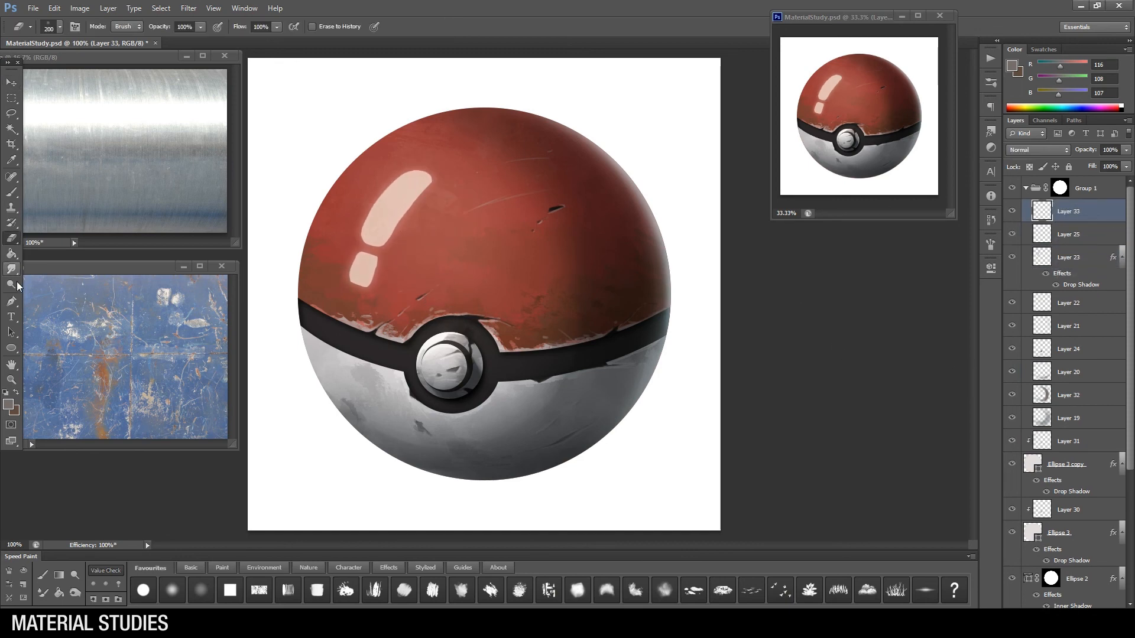
{"action": "left_click", "coordinate": [11, 255]}
{"action": "left_click", "coordinate": [1121, 110]}
{"action": "left_click", "coordinate": [527, 256]}
{"action": "left_click", "coordinate": [1038, 151]}
{"action": "left_click", "coordinate": [1031, 258]}
{"action": "key", "text": "b"}
{"action": "left_click", "coordinate": [9, 405]}
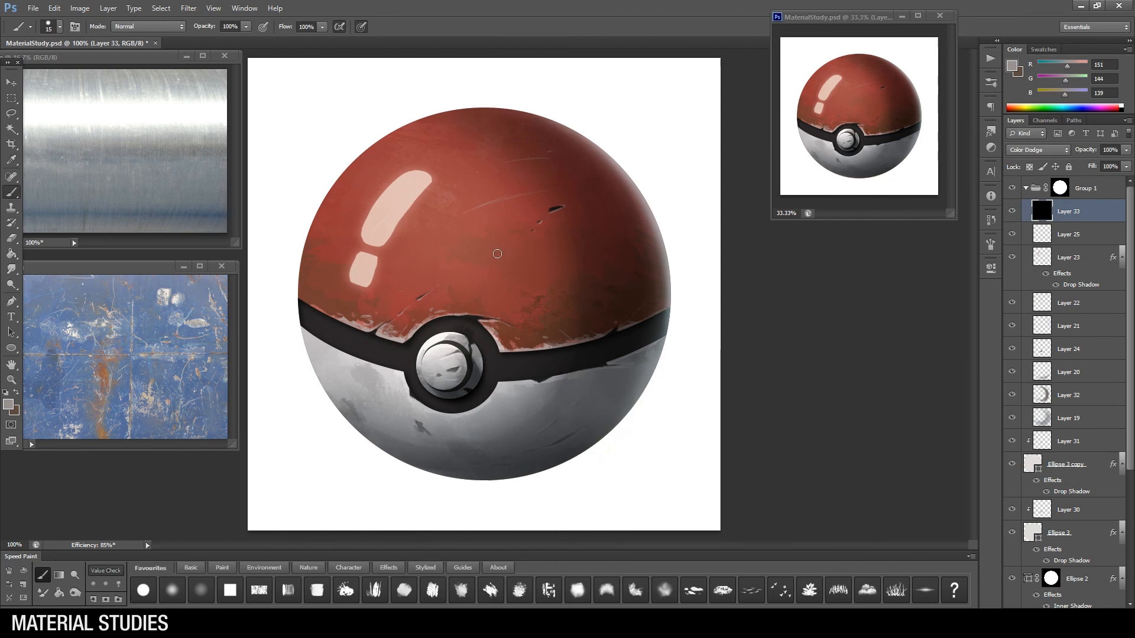
{"action": "left_click", "coordinate": [852, 388]}
Step: Undo the first test stroke, choose a softer brush, and paint a dodge glow over the two glossy highlights
{"action": "left_click_drag", "start_coordinate": [419, 178], "coordinate": [377, 241]}
{"action": "key", "text": "ctrl+z"}
{"action": "right_click", "coordinate": [521, 255]}
{"action": "left_click", "coordinate": [596, 357]}
{"action": "left_click_drag", "start_coordinate": [633, 285], "coordinate": [616, 285]}
{"action": "left_click_drag", "start_coordinate": [400, 205], "coordinate": [378, 233]}
{"action": "key", "text": "bracketleft"}
{"action": "key", "text": "bracketleft"}
{"action": "left_click_drag", "start_coordinate": [367, 262], "coordinate": [362, 278]}
Step: Brighten the centre button and the upper left part of the white half with dodge strokes
{"action": "left_click_drag", "start_coordinate": [448, 348], "coordinate": [428, 367]}
{"action": "key", "text": "bracketright"}
{"action": "key", "text": "bracketright"}
{"action": "key", "text": "bracketright"}
{"action": "left_click_drag", "start_coordinate": [358, 360], "coordinate": [393, 373]}
Step: Paint a broad warm glow across the red half beside the highlights and up toward the upper left rim
{"action": "key", "text": "bracketright"}
{"action": "key", "text": "bracketright"}
{"action": "key", "text": "bracketright"}
{"action": "key", "text": "bracketright"}
{"action": "key", "text": "bracketright"}
{"action": "key", "text": "bracketright"}
{"action": "mouse_move", "coordinate": [460, 192]}
{"action": "left_mouse_down"}
{"action": "mouse_move", "coordinate": [438, 293]}
{"action": "mouse_move", "coordinate": [477, 173]}
{"action": "mouse_move", "coordinate": [438, 267]}
{"action": "left_mouse_up"}
{"action": "key", "text": "bracketleft"}
Step: Add dodge light to the left side of the white half and to the chipped paint edge left of the button
{"action": "key", "text": "bracketleft"}
{"action": "key", "text": "bracketleft"}
{"action": "left_click_drag", "start_coordinate": [436, 228], "coordinate": [391, 140]}
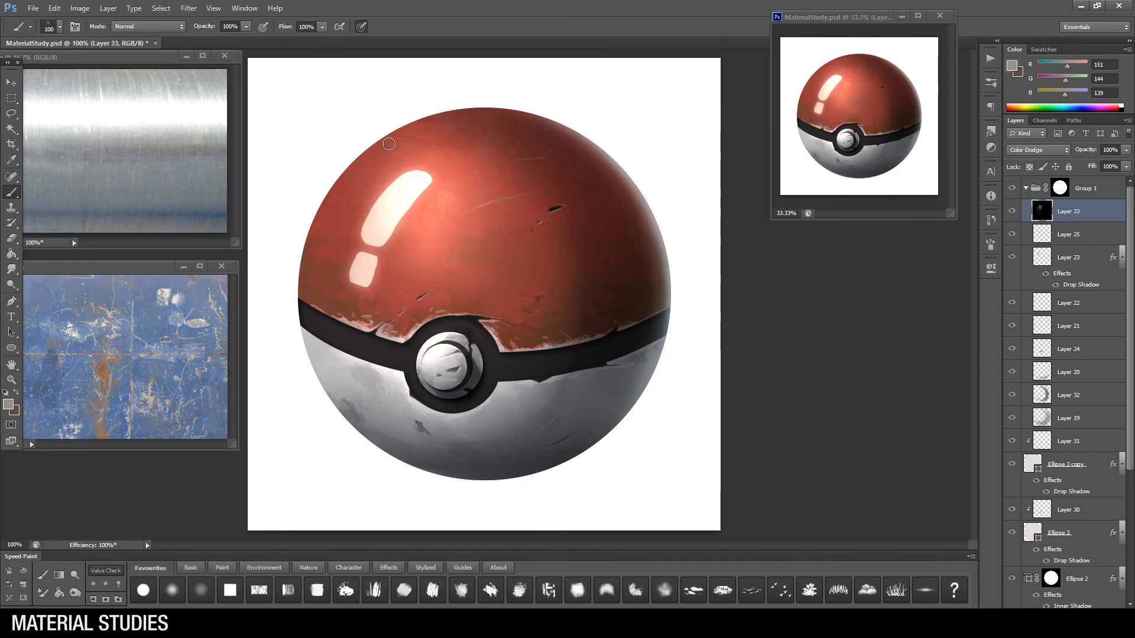
{"action": "key", "text": "bracketright"}
{"action": "key", "text": "bracketright"}
{"action": "left_click_drag", "start_coordinate": [394, 395], "coordinate": [415, 419]}
{"action": "key", "text": "bracketleft"}
{"action": "key", "text": "bracketleft"}
{"action": "key", "text": "bracketleft"}
{"action": "key", "text": "bracketleft"}
{"action": "left_click_drag", "start_coordinate": [405, 337], "coordinate": [389, 330]}
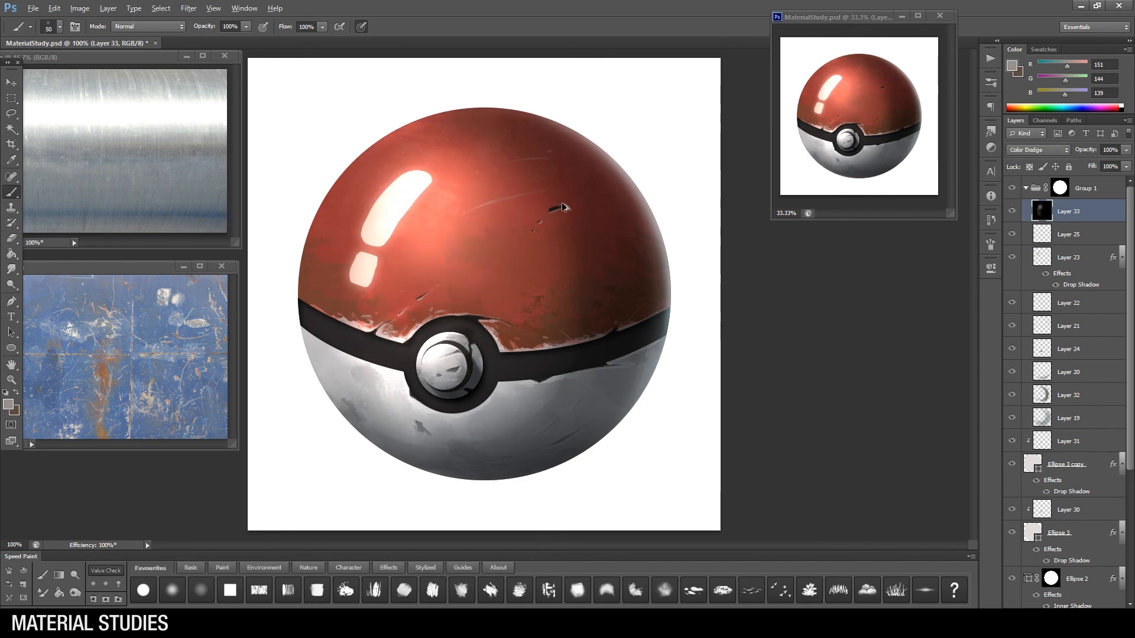
Step: Switch the brush colour to black and tone down the glow around the glossy highlights with a large brush
{"action": "key", "text": "ctrl+minus"}
{"action": "key", "text": "bracketright"}
{"action": "key", "text": "bracketright"}
{"action": "key", "text": "bracketright"}
{"action": "key", "text": "bracketright"}
{"action": "key", "text": "bracketright"}
{"action": "key", "text": "bracketright"}
{"action": "key", "text": "bracketright"}
{"action": "key", "text": "bracketright"}
{"action": "left_click", "coordinate": [1122, 110]}
{"action": "key", "text": "bracketleft"}
{"action": "left_click_drag", "start_coordinate": [429, 222], "coordinate": [406, 279]}
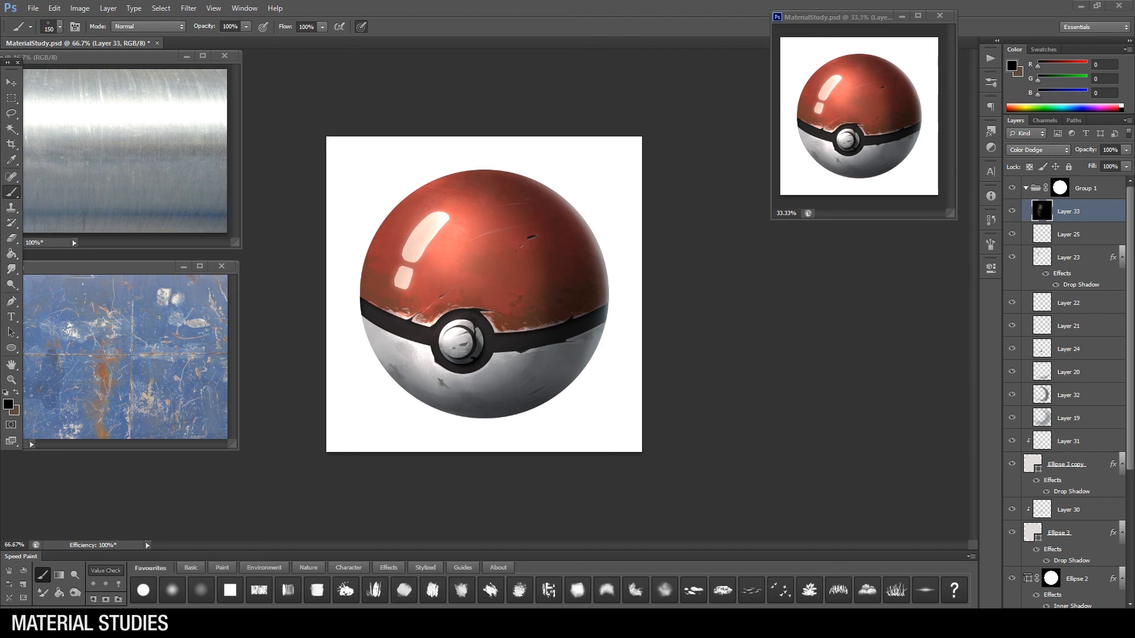
Step: Choose a pale warm grey and paint a soft reflected glow along the lower right rim of the white half
{"action": "left_click", "coordinate": [430, 230], "text": "alt"}
{"action": "left_click_drag", "start_coordinate": [595, 349], "coordinate": [562, 387]}
{"action": "mouse_move", "coordinate": [489, 438]}
{"action": "left_mouse_down"}
{"action": "mouse_move", "coordinate": [582, 382]}
{"action": "mouse_move", "coordinate": [580, 414]}
{"action": "left_mouse_up"}
{"action": "key", "text": "ctrl+z"}
{"action": "left_click", "coordinate": [8, 404]}
{"action": "left_click", "coordinate": [578, 415]}
{"action": "key", "text": "Return"}
{"action": "mouse_move", "coordinate": [573, 382]}
{"action": "left_mouse_down"}
{"action": "mouse_move", "coordinate": [473, 421]}
{"action": "mouse_move", "coordinate": [573, 379]}
{"action": "left_mouse_up"}
{"action": "mouse_move", "coordinate": [526, 414]}
{"action": "left_mouse_down"}
{"action": "mouse_move", "coordinate": [483, 419]}
{"action": "mouse_move", "coordinate": [575, 381]}
{"action": "left_mouse_up"}
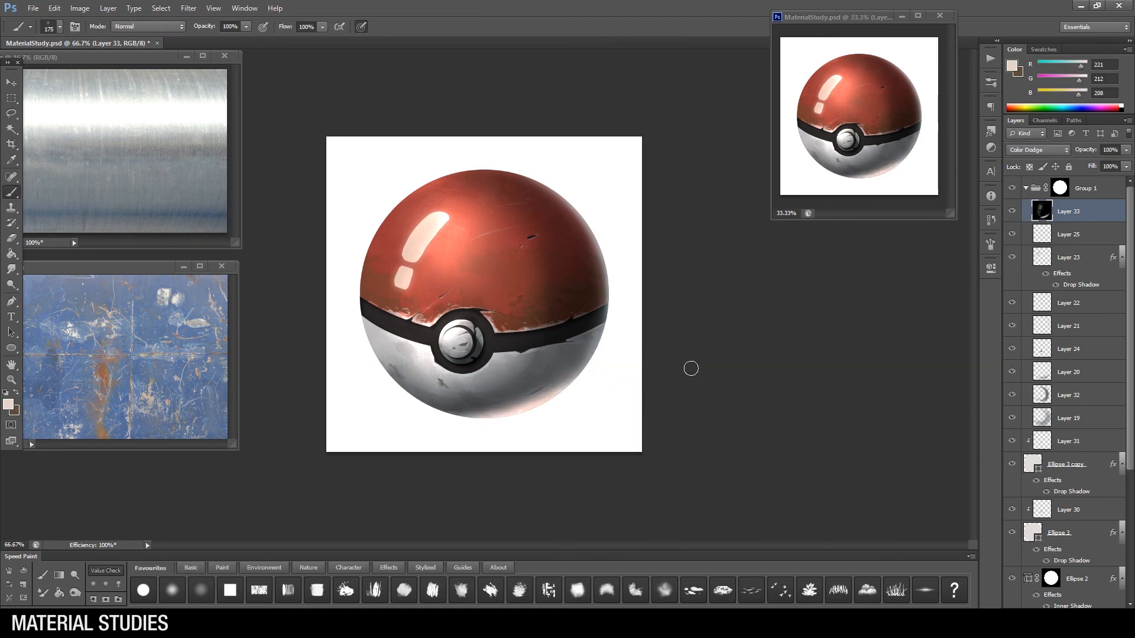
Step: Group all the ball's layers into a new group with a circular mask, and select Layer 33 inside Group 1
{"action": "scroll", "coordinate": [1070, 379], "scroll_direction": "down", "scroll_amount": 5}
{"action": "scroll", "coordinate": [1070, 379], "scroll_direction": "up", "scroll_amount": 5}
{"action": "left_click", "coordinate": [1026, 188]}
{"action": "left_click", "coordinate": [1060, 188], "text": "ctrl"}
{"action": "left_click", "coordinate": [1069, 510], "text": "shift"}
{"action": "key", "text": "ctrl+g"}
{"action": "left_click", "coordinate": [1055, 615]}
{"action": "left_click", "coordinate": [1026, 188]}
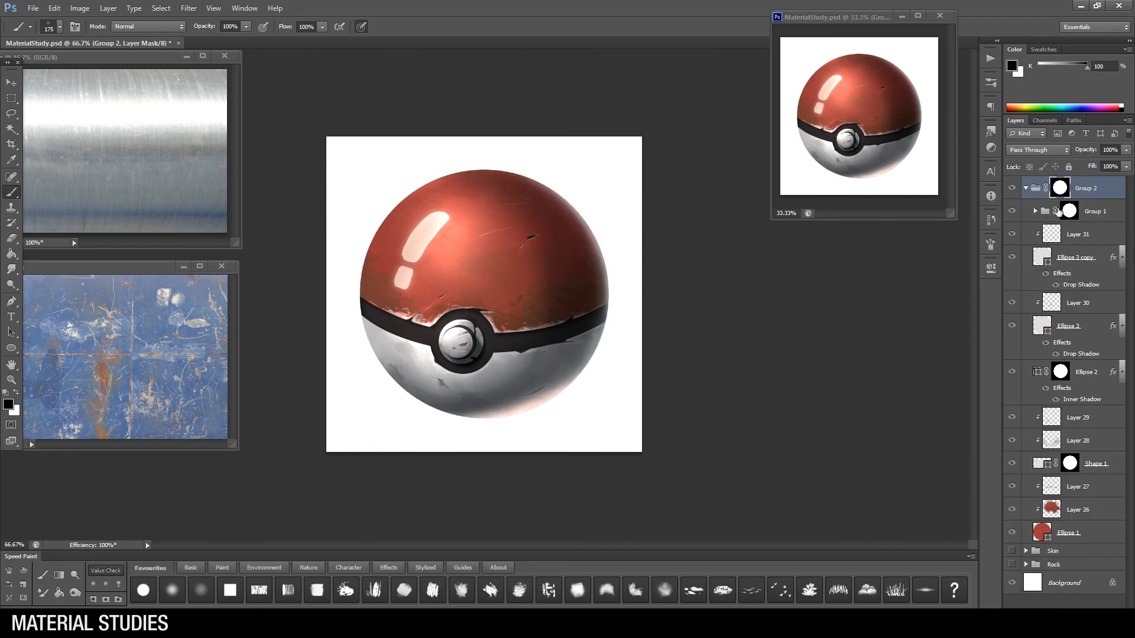
{"action": "left_click", "coordinate": [1058, 211]}
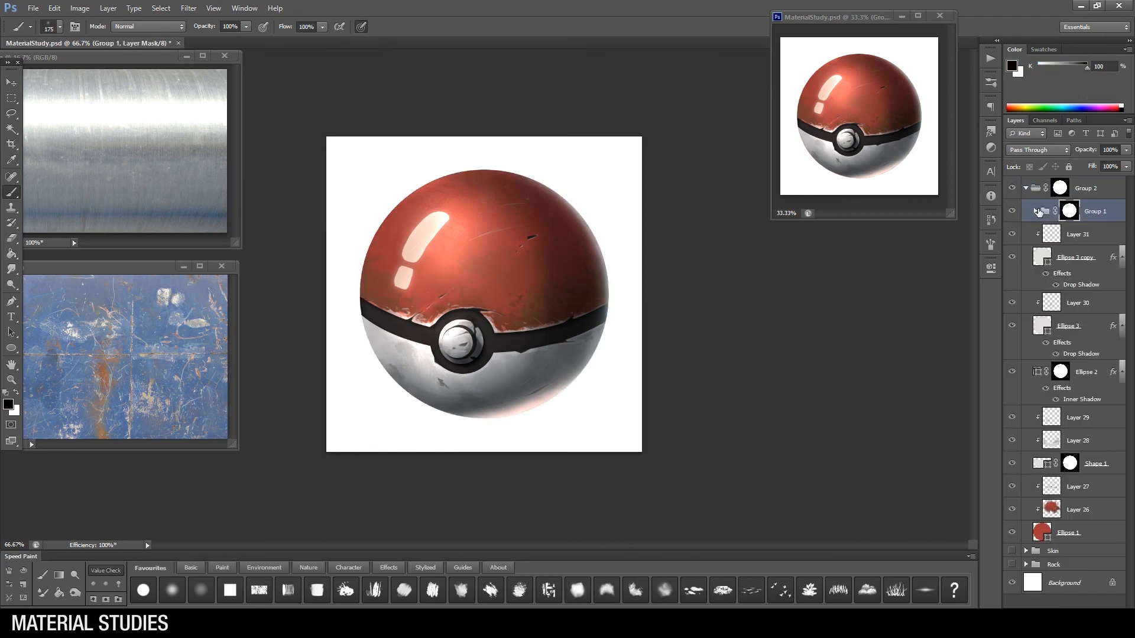
{"action": "left_click", "coordinate": [1035, 211]}
{"action": "left_click", "coordinate": [1077, 234]}
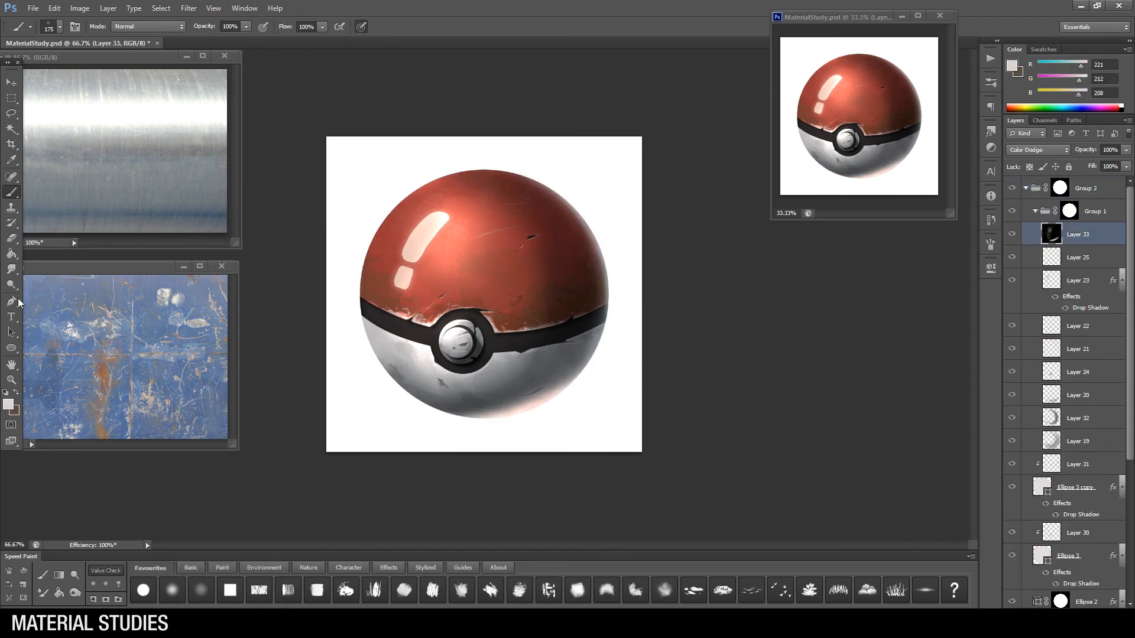
Step: Duplicate Layer 23 and hide the original highlight layer
{"action": "key", "text": "p"}
{"action": "key", "text": "v"}
{"action": "left_click", "coordinate": [1013, 280]}
{"action": "left_click", "coordinate": [1013, 281]}
{"action": "mouse_move", "coordinate": [1064, 282]}
{"action": "left_mouse_down"}
{"action": "mouse_move", "coordinate": [1094, 594]}
{"action": "mouse_move", "coordinate": [1107, 616]}
{"action": "left_mouse_up"}
{"action": "left_click", "coordinate": [1012, 299]}
Step: Choose an eraser tip and erase parts of the two glossy highlights on the Layer 23 copy
{"action": "key", "text": "e"}
{"action": "right_click", "coordinate": [504, 291]}
{"action": "double_click", "coordinate": [712, 379]}
{"action": "key", "text": "bracketleft"}
{"action": "key", "text": "bracketleft"}
{"action": "key", "text": "bracketleft"}
{"action": "key", "text": "bracketleft"}
{"action": "key", "text": "bracketleft"}
{"action": "key", "text": "bracketleft"}
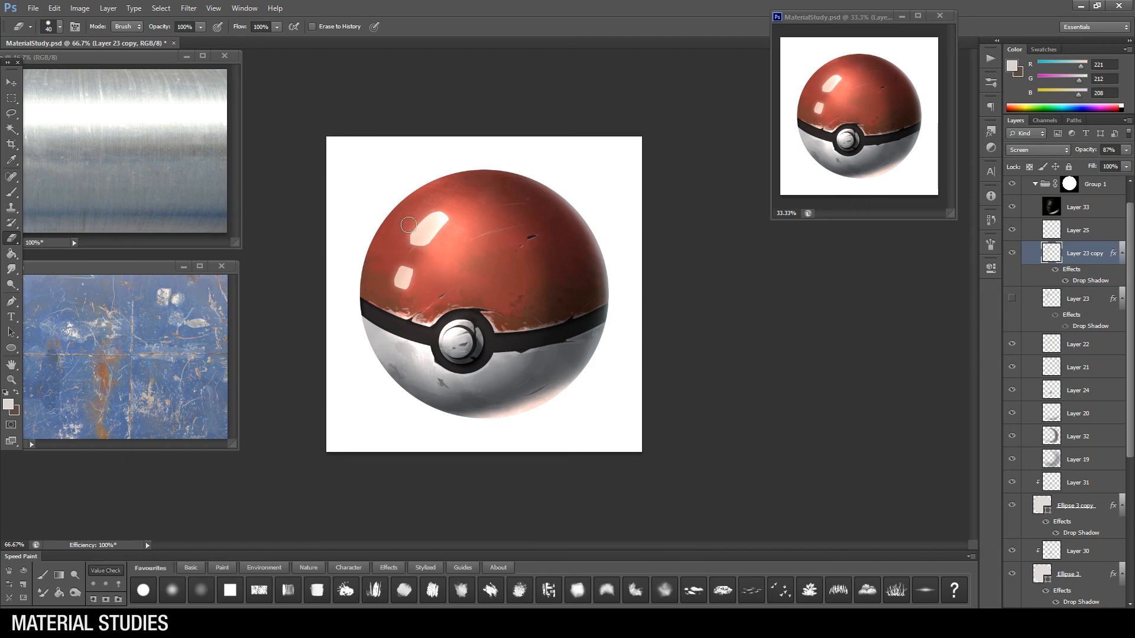
{"action": "left_click_drag", "start_coordinate": [407, 269], "coordinate": [402, 287]}
Step: Set the Layer 23 copy to Normal at 100% opacity and paint a single rounded highlight on the red half
{"action": "key", "text": "b"}
{"action": "right_click", "coordinate": [476, 255]}
{"action": "left_click", "coordinate": [514, 336]}
{"action": "left_click", "coordinate": [1038, 150]}
{"action": "left_click", "coordinate": [1051, 162]}
{"action": "left_click_drag", "start_coordinate": [1087, 150], "coordinate": [1123, 150]}
{"action": "left_click_drag", "start_coordinate": [1012, 207], "coordinate": [1012, 230]}
{"action": "key", "text": "bracketleft"}
{"action": "key", "text": "bracketleft"}
{"action": "key", "text": "bracketleft"}
{"action": "mouse_move", "coordinate": [440, 237]}
{"action": "left_mouse_down"}
{"action": "mouse_move", "coordinate": [447, 224]}
{"action": "mouse_move", "coordinate": [442, 234]}
{"action": "left_mouse_up"}
Step: Try another brush on the rounded highlight, undo the last change, and hide the copy's layer effects
{"action": "right_click", "coordinate": [504, 246]}
{"action": "left_click", "coordinate": [525, 330]}
{"action": "key", "text": "ctrl+z"}
{"action": "left_click", "coordinate": [1055, 269]}
{"action": "key", "text": "bracketleft"}
{"action": "key", "text": "bracketleft"}
{"action": "key", "text": "bracketleft"}
{"action": "key", "text": "v"}
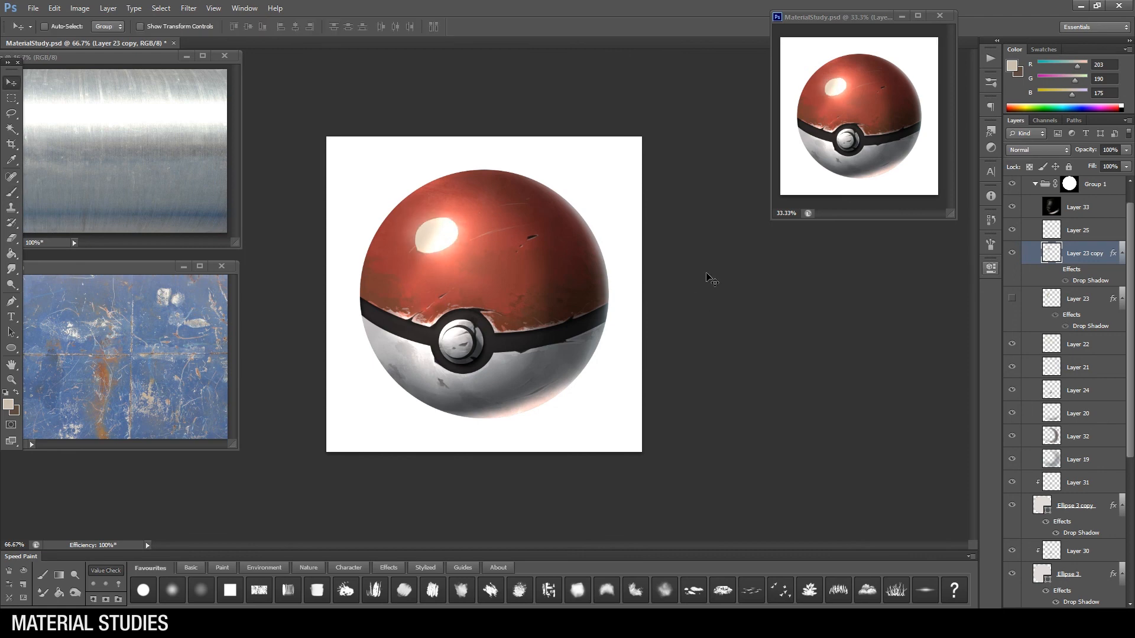
Step: Show the original Layer 23 again and delete its copy
{"action": "left_click", "coordinate": [1012, 253]}
{"action": "left_click", "coordinate": [1012, 299]}
{"action": "key", "text": "Delete"}
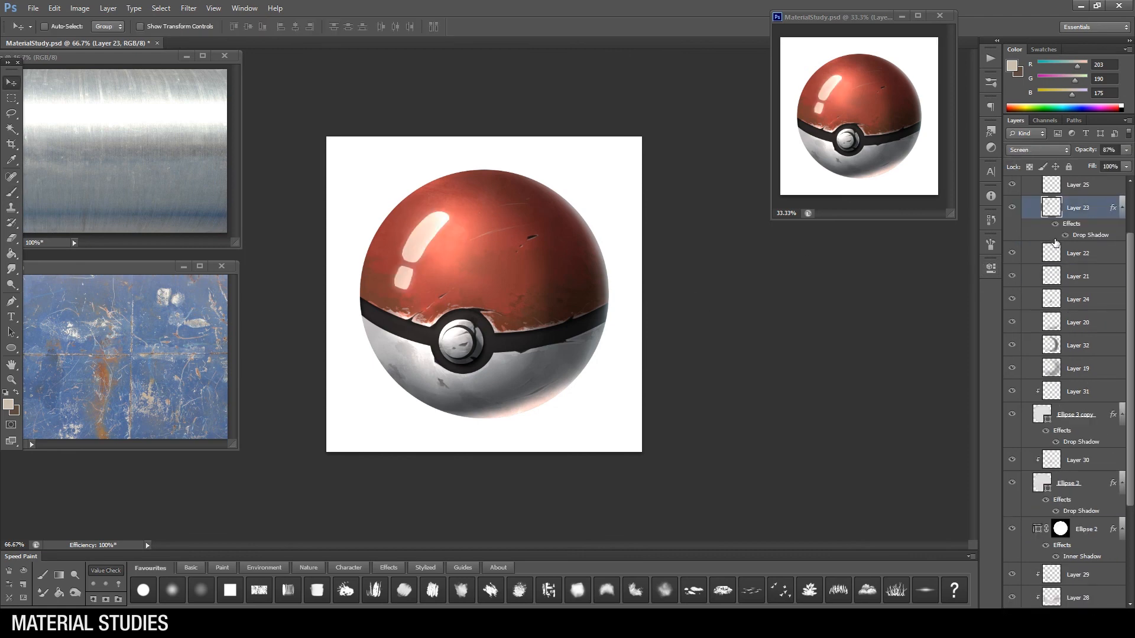
Step: Select Layer 33, sample a colour from the ball's lower edge, and paint along the bottom right rim
{"action": "scroll", "coordinate": [1013, 271], "scroll_direction": "up", "scroll_amount": 3}
{"action": "left_click", "coordinate": [1078, 235]}
{"action": "key", "text": "b"}
{"action": "left_click", "coordinate": [464, 408], "text": "alt"}
{"action": "mouse_move", "coordinate": [463, 413]}
{"action": "left_mouse_down"}
{"action": "mouse_move", "coordinate": [558, 387]}
{"action": "mouse_move", "coordinate": [431, 453]}
{"action": "mouse_move", "coordinate": [577, 381]}
{"action": "left_mouse_up"}
Step: Add a new layer above Layer 33 and paint a white rim light within a selection at the ball's lower right edge
{"action": "key", "text": "ctrl+shift+alt+n"}
{"action": "key", "text": "l"}
{"action": "key", "text": "b"}
{"action": "left_click", "coordinate": [562, 429], "text": "alt"}
{"action": "key", "text": "ctrl+d"}
Step: Choose an eraser tip, soften the rim light along the lower edge, and reduce its layer's opacity
{"action": "key", "text": "e"}
{"action": "right_click", "coordinate": [528, 349]}
{"action": "left_click", "coordinate": [564, 431]}
{"action": "left_click_drag", "start_coordinate": [443, 410], "coordinate": [571, 383]}
{"action": "left_click", "coordinate": [1127, 151]}
{"action": "left_click_drag", "start_coordinate": [1125, 162], "coordinate": [1094, 163]}
Step: Select the rim light's lower left end, clean it up with the eraser, and set the layer's opacity to 26%
{"action": "key", "text": "b"}
{"action": "key", "text": "l"}
{"action": "left_click_drag", "start_coordinate": [435, 412], "coordinate": [510, 453]}
{"action": "right_click", "coordinate": [573, 336]}
{"action": "left_click", "coordinate": [594, 340]}
{"action": "key", "text": "e"}
{"action": "left_click", "coordinate": [1126, 150]}
{"action": "left_click_drag", "start_coordinate": [1098, 163], "coordinate": [1085, 165]}
{"action": "left_click", "coordinate": [593, 359]}
{"action": "key", "text": "v"}
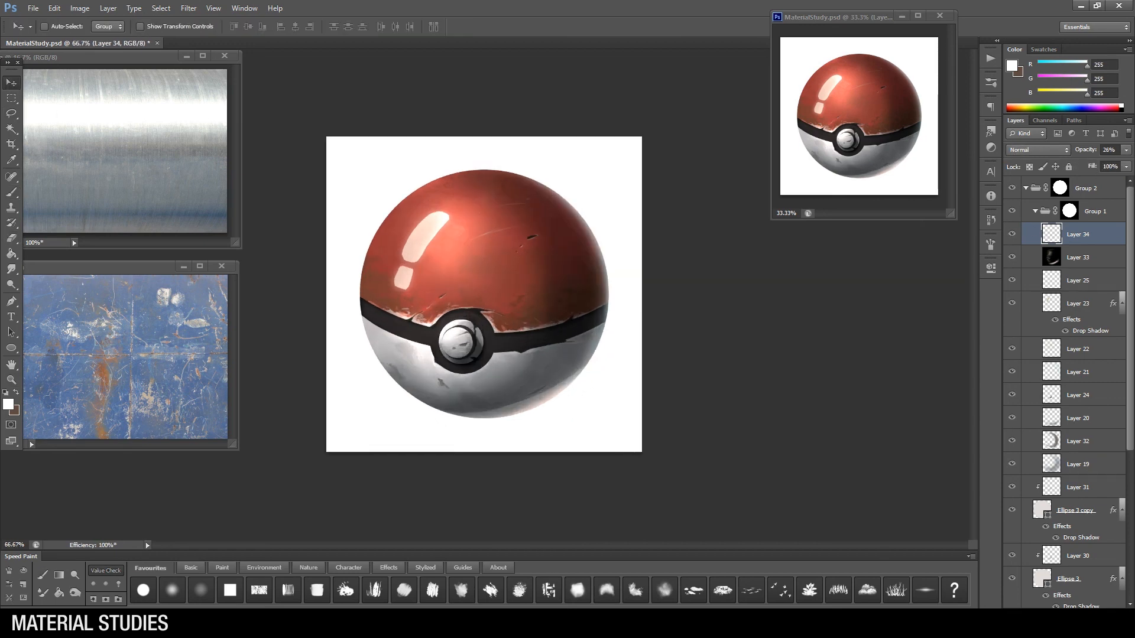
Step: Compare the ball with Layer 33 off and on, and paint out that layer's warm glow on the red half
{"action": "left_click", "coordinate": [1012, 258]}
{"action": "left_click", "coordinate": [1012, 257]}
{"action": "left_click", "coordinate": [1078, 258]}
{"action": "key", "text": "b"}
{"action": "left_click", "coordinate": [482, 243], "text": "alt"}
{"action": "mouse_move", "coordinate": [455, 244]}
{"action": "left_mouse_down"}
{"action": "mouse_move", "coordinate": [507, 203]}
{"action": "mouse_move", "coordinate": [536, 238]}
{"action": "left_mouse_up"}
Step: Add a new layer above Layer 33, fill it with black, set it to Color Dodge, and return to the Brush tool
{"action": "key", "text": "g"}
{"action": "key", "text": "ctrl+shift+alt+n"}
{"action": "left_click", "coordinate": [449, 236]}
{"action": "left_click", "coordinate": [1039, 150]}
{"action": "left_click", "coordinate": [1021, 268]}
{"action": "left_click", "coordinate": [11, 193]}
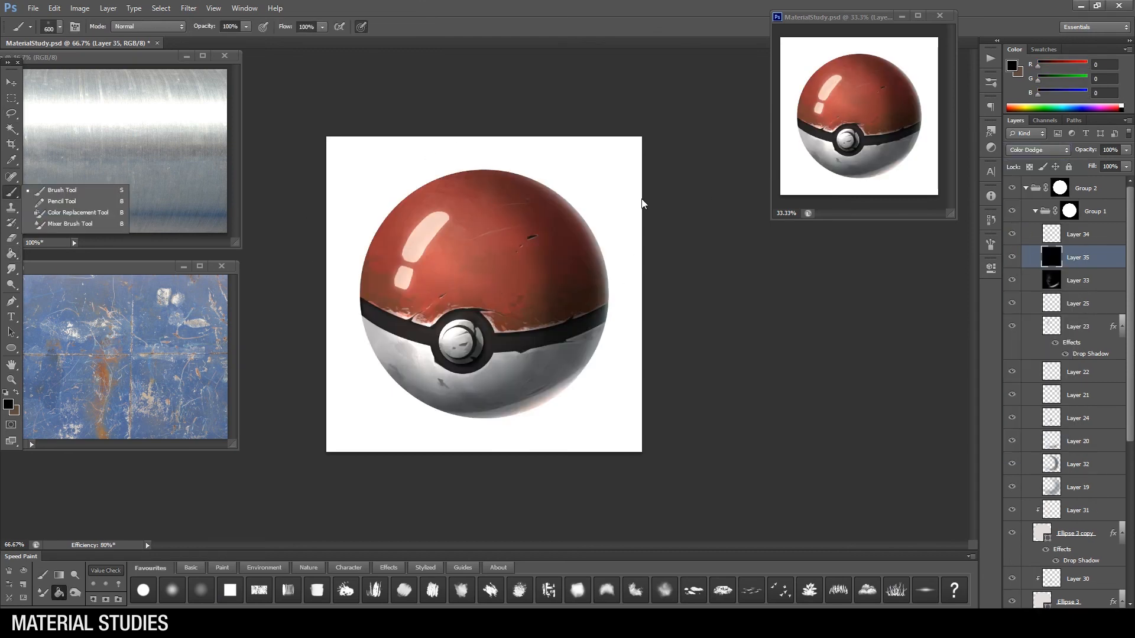
Step: Lasso an area over the upper red half and paint a light glossy reflection inside it on Layer 35
{"action": "key", "text": "l"}
{"action": "left_click_drag", "start_coordinate": [543, 311], "coordinate": [364, 200]}
{"action": "mouse_move", "coordinate": [431, 171]}
{"action": "left_mouse_down"}
{"action": "mouse_move", "coordinate": [482, 180]}
{"action": "mouse_move", "coordinate": [554, 159]}
{"action": "left_mouse_up"}
{"action": "key", "text": "b"}
{"action": "left_click", "coordinate": [541, 283], "text": "alt"}
{"action": "left_click", "coordinate": [8, 405]}
{"action": "left_click", "coordinate": [639, 413]}
{"action": "left_click", "coordinate": [851, 388]}
{"action": "left_click_drag", "start_coordinate": [411, 204], "coordinate": [450, 307]}
{"action": "mouse_move", "coordinate": [384, 218]}
{"action": "left_mouse_down"}
{"action": "mouse_move", "coordinate": [391, 262]}
{"action": "mouse_move", "coordinate": [427, 290]}
{"action": "left_mouse_up"}
Step: Set Layer 35 to Screen blending at 34% opacity and clear the selection
{"action": "left_click", "coordinate": [1038, 150]}
{"action": "left_click", "coordinate": [1034, 257]}
{"action": "left_click_drag", "start_coordinate": [1126, 150], "coordinate": [1081, 162]}
{"action": "key", "text": "l"}
{"action": "right_click", "coordinate": [557, 261]}
{"action": "left_click", "coordinate": [576, 267]}
Step: Brush a pale peach light (RGB 237, 215, 201) along the upper left edge of the red half on Layer 35
{"action": "key", "text": "b"}
{"action": "left_click", "coordinate": [8, 405]}
{"action": "left_click", "coordinate": [589, 396]}
{"action": "left_click", "coordinate": [855, 384]}
{"action": "left_click_drag", "start_coordinate": [384, 226], "coordinate": [474, 168]}
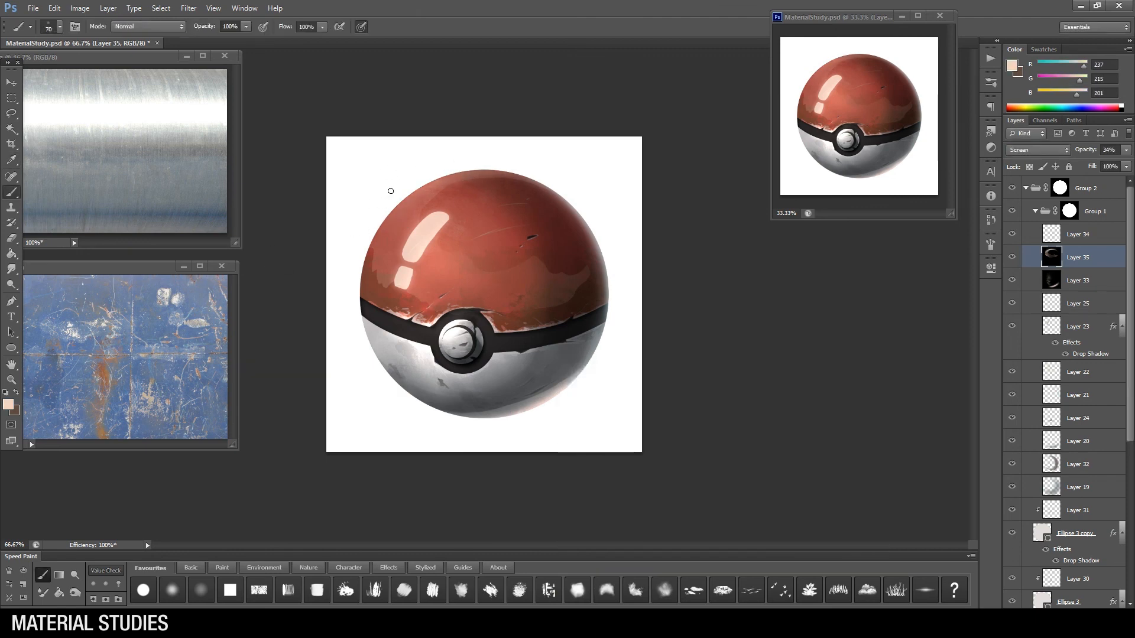
Step: Pick a lighter peach (RGB 245, 227, 214), choose an eraser tip, and soften the reflection along the ball's upper edge
{"action": "left_click", "coordinate": [8, 405]}
{"action": "left_click", "coordinate": [584, 390]}
{"action": "left_click", "coordinate": [854, 384]}
{"action": "key", "text": "e"}
{"action": "right_click", "coordinate": [518, 269]}
{"action": "double_click", "coordinate": [679, 346]}
{"action": "left_click_drag", "start_coordinate": [439, 187], "coordinate": [505, 174]}
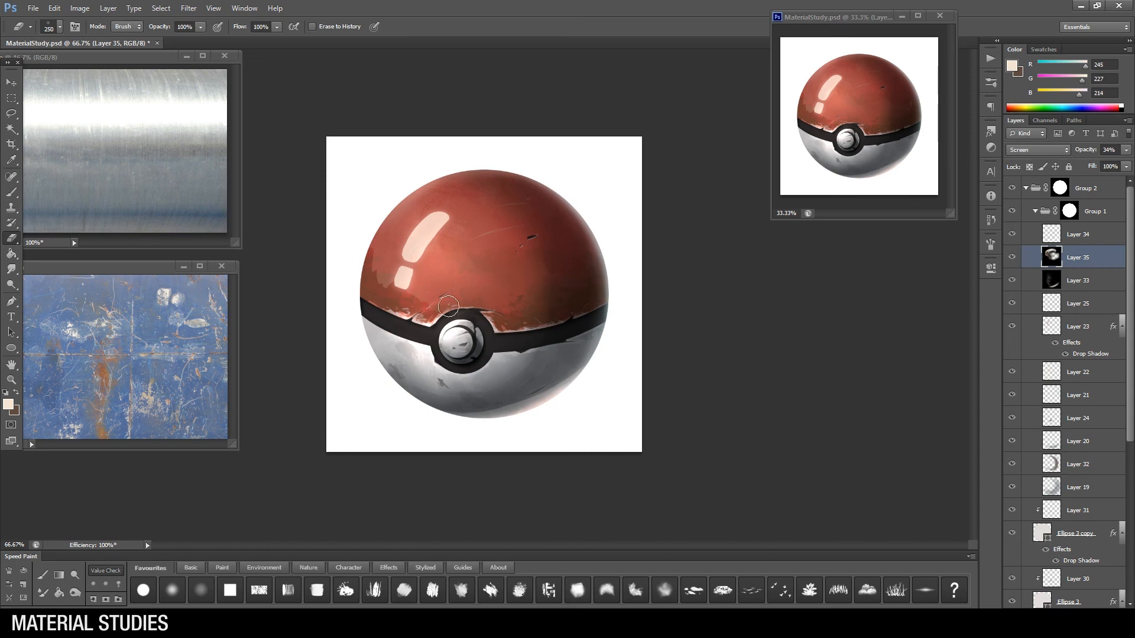
Step: Touch up the reflection along the ball's left edge and compare the ball with Layer 35 off and on
{"action": "key", "text": "l"}
{"action": "key", "text": "b"}
{"action": "left_click_drag", "start_coordinate": [375, 248], "coordinate": [376, 278]}
{"action": "key", "text": "e"}
{"action": "key", "text": "b"}
{"action": "key", "text": "l"}
{"action": "left_click", "coordinate": [1012, 260]}
{"action": "left_click", "coordinate": [1012, 260]}
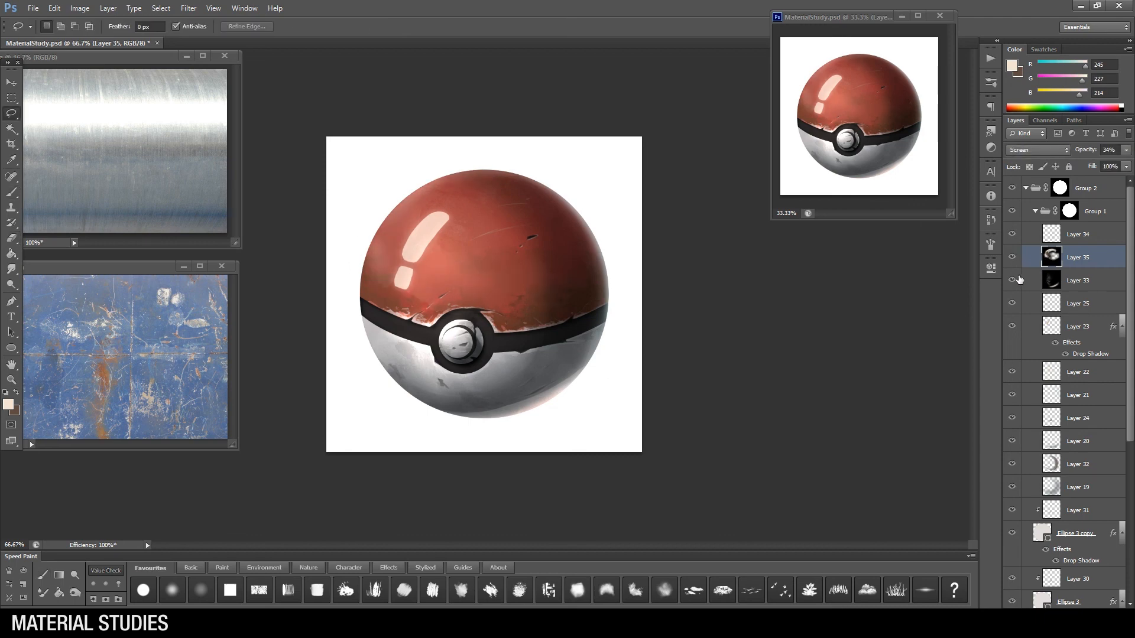
Step: Brush a muted tan glow (RGB 156, 126, 110) around the highlights on Layer 33, and fade the small highlight on Layer 23 with the eraser
{"action": "left_click", "coordinate": [1078, 281]}
{"action": "key", "text": "b"}
{"action": "right_click", "coordinate": [506, 252]}
{"action": "double_click", "coordinate": [734, 331]}
{"action": "left_click", "coordinate": [526, 272], "text": "alt"}
{"action": "left_click", "coordinate": [8, 405]}
{"action": "key", "text": "["}
{"action": "key", "text": "["}
{"action": "key", "text": "["}
{"action": "key", "text": "["}
{"action": "key", "text": "["}
{"action": "key", "text": "["}
{"action": "key", "text": "["}
{"action": "key", "text": "["}
{"action": "key", "text": "["}
{"action": "key", "text": "["}
{"action": "key", "text": "["}
{"action": "key", "text": "["}
{"action": "mouse_move", "coordinate": [452, 254]}
{"action": "left_mouse_down"}
{"action": "mouse_move", "coordinate": [414, 248]}
{"action": "mouse_move", "coordinate": [402, 283]}
{"action": "left_mouse_up"}
{"action": "left_click", "coordinate": [1025, 328]}
{"action": "key", "text": "e"}
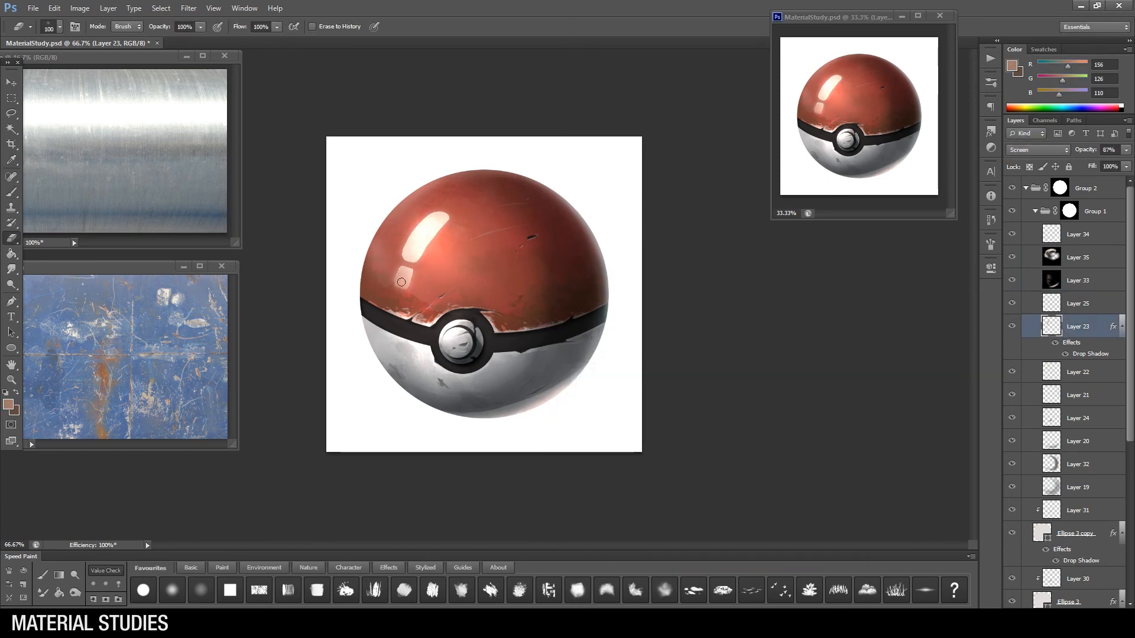
Step: Add a new layer above Layer 34, choose a brush tip, and sample a light red from the ball (RGB 215, 116, 106)
{"action": "left_click", "coordinate": [1070, 238]}
{"action": "key", "text": "ctrl+shift+alt+n"}
{"action": "key", "text": "b"}
{"action": "right_click", "coordinate": [472, 264]}
{"action": "double_click", "coordinate": [698, 347]}
{"action": "left_click", "coordinate": [476, 218], "text": "alt"}
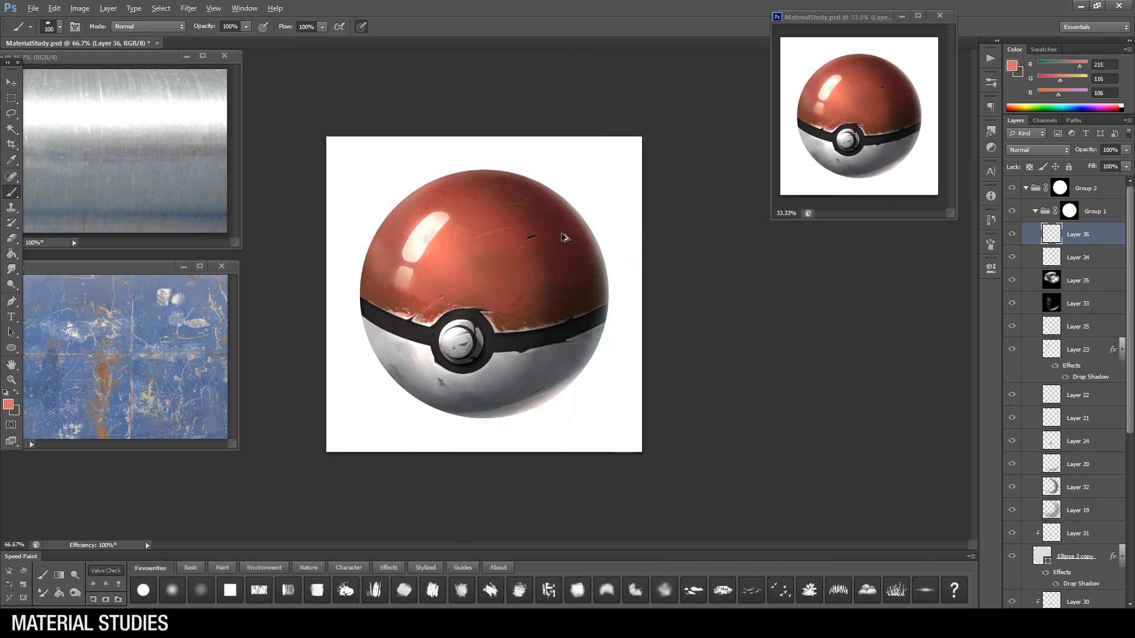
Step: Choose a tiny brush tip, sample light red (RGB 210, 106, 98), and add fine surface details around the large highlight
{"action": "key", "text": "ctrl+plus"}
{"action": "right_click", "coordinate": [467, 255]}
{"action": "double_click", "coordinate": [654, 338]}
{"action": "key", "text": "["}
{"action": "key", "text": "["}
{"action": "key", "text": "["}
{"action": "key", "text": "["}
{"action": "key", "text": "["}
{"action": "key", "text": "["}
{"action": "key", "text": "["}
{"action": "key", "text": "["}
{"action": "key", "text": "["}
{"action": "key", "text": "["}
{"action": "key", "text": "["}
{"action": "key", "text": "["}
{"action": "left_click", "coordinate": [517, 197], "text": "alt"}
{"action": "right_click", "coordinate": [496, 262]}
{"action": "left_click", "coordinate": [505, 198], "text": "alt"}
{"action": "key", "text": "["}
{"action": "key", "text": "["}
{"action": "left_click", "coordinate": [369, 207], "text": "alt"}
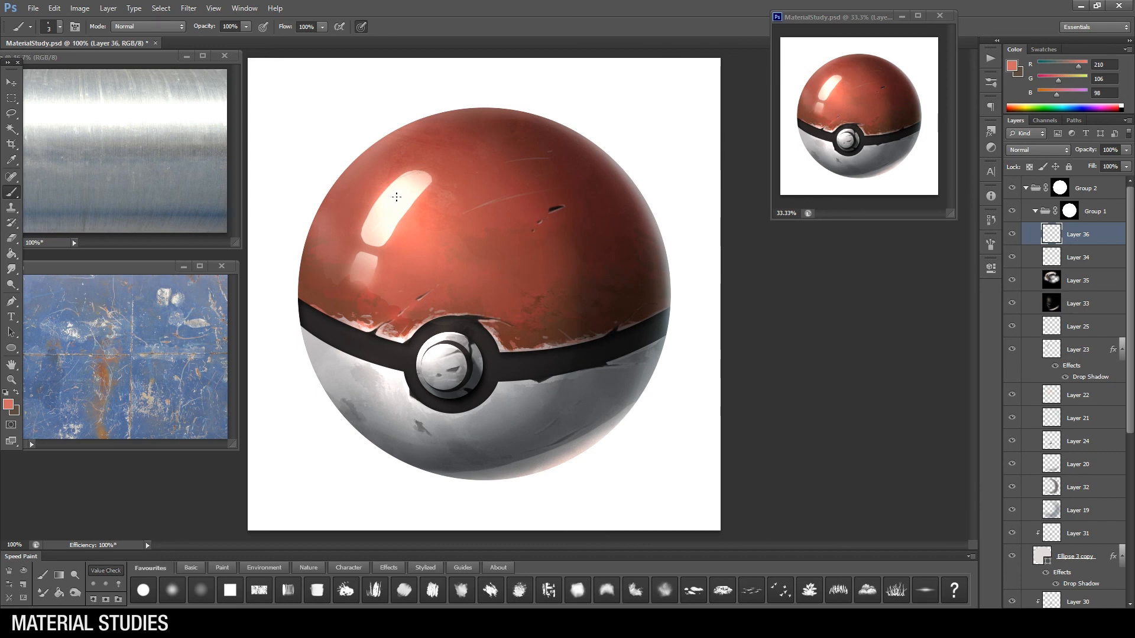
Step: Sample the highlight's near-white (RGB 255, 255, 242) and dab fine specks beside the large highlight with a size 4 brush
{"action": "left_click", "coordinate": [422, 201], "text": "alt"}
{"action": "key", "text": "bracketright"}
{"action": "left_click", "coordinate": [409, 227], "text": "alt"}
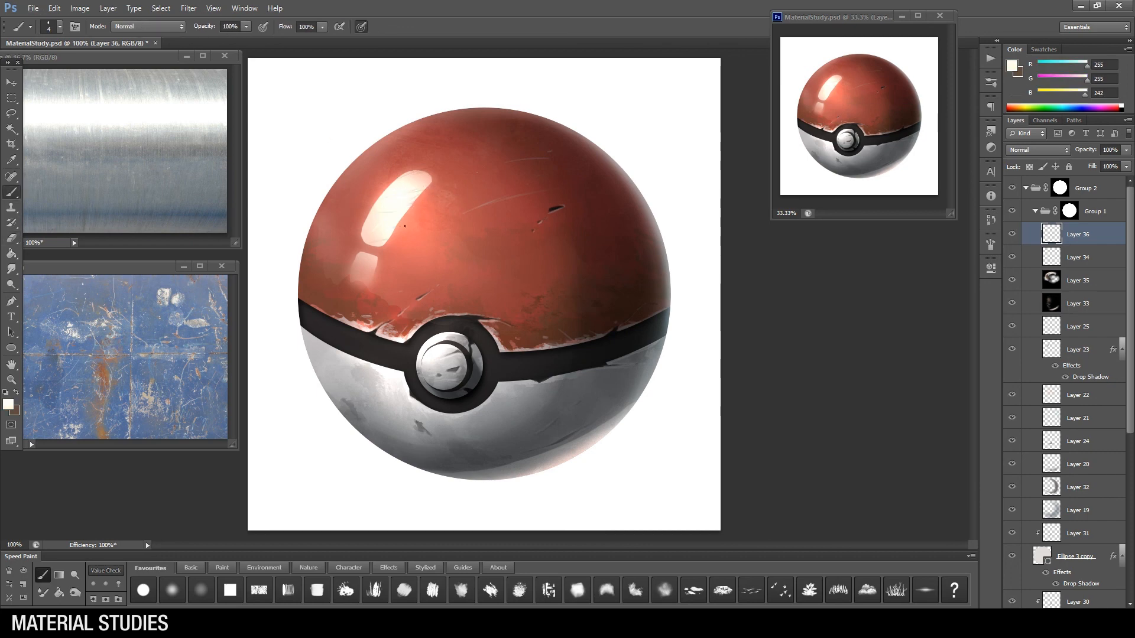
Step: Fade the lower edge of the small highlight on Layer 23 with the eraser, and return to Layer 36
{"action": "left_click", "coordinate": [357, 288], "text": "ctrl"}
{"action": "key", "text": "e"}
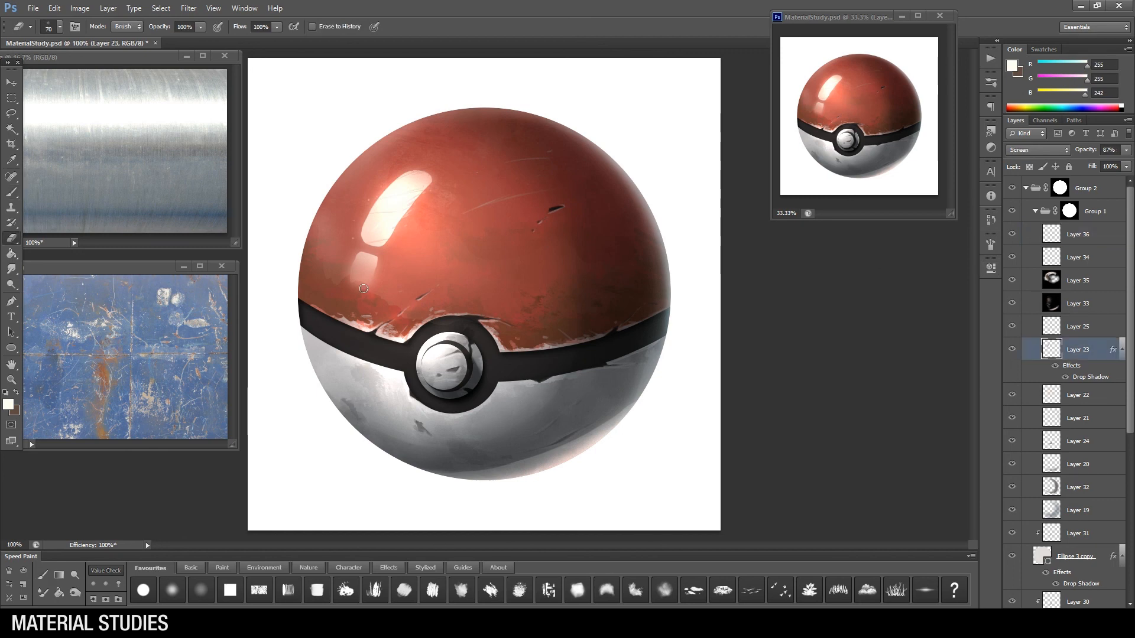
{"action": "left_click", "coordinate": [1060, 237]}
Step: Set the Hue/Saturation 1 adjustment to saturation +64 and lightness +4, and duplicate that layer
{"action": "key", "text": "ctrl+minus"}
{"action": "key", "text": "z"}
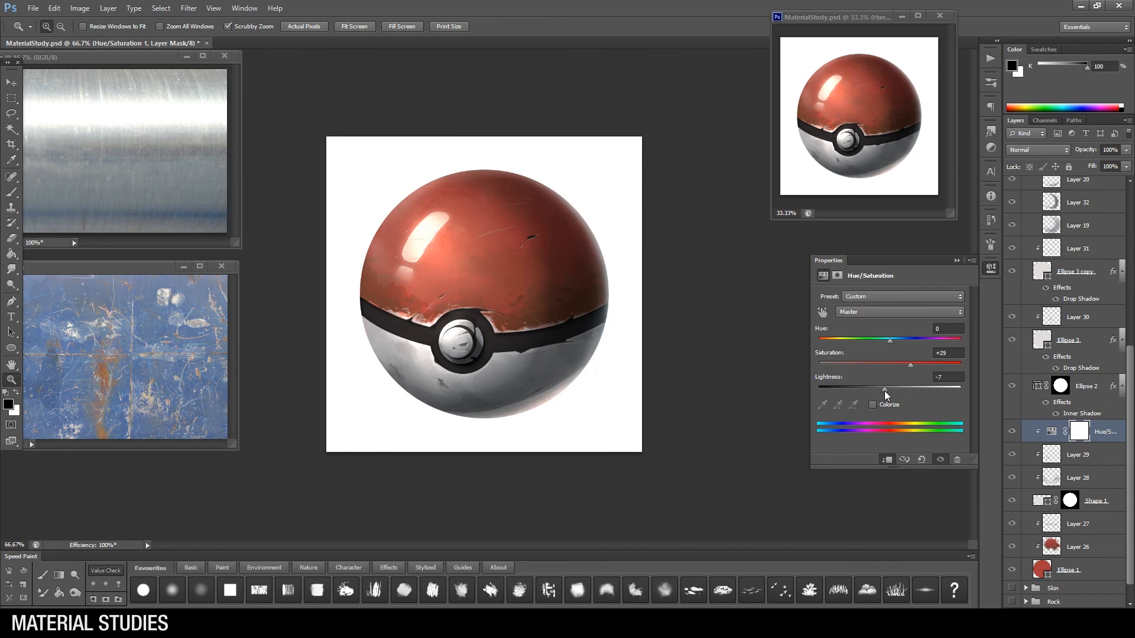
{"action": "left_click_drag", "start_coordinate": [910, 366], "coordinate": [893, 390]}
{"action": "right_click", "coordinate": [1102, 431]}
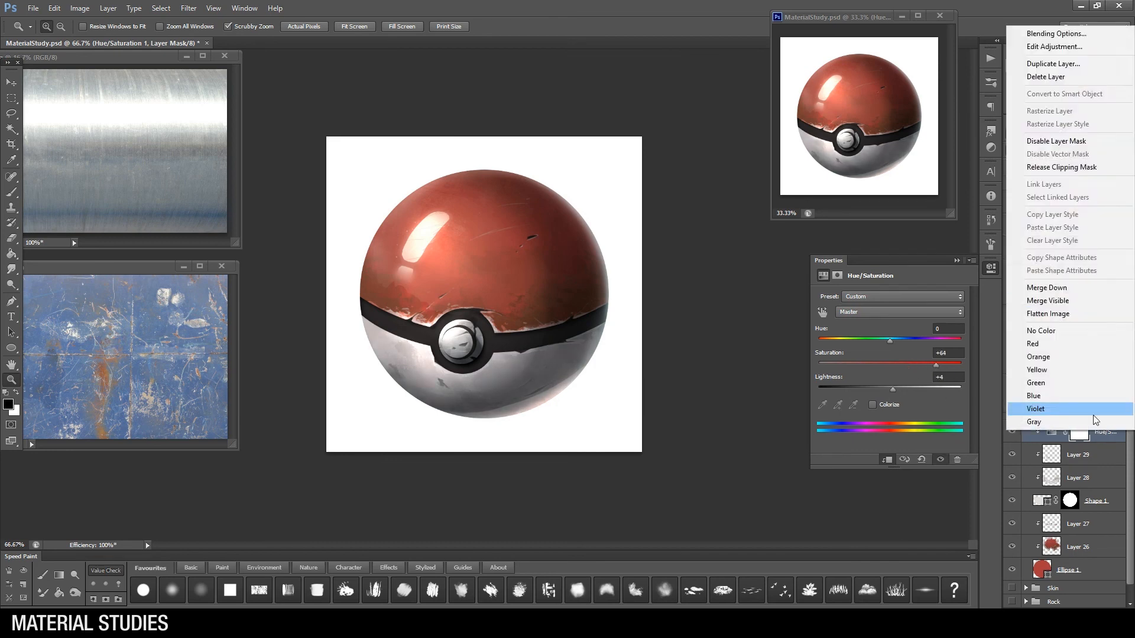
{"action": "left_click", "coordinate": [1053, 64]}
{"action": "key", "text": "Return"}
Step: Move the duplicate Hue/Saturation layer above Layer 31, clip it there, and place another copy lower in the stack
{"action": "scroll", "coordinate": [1099, 473], "scroll_direction": "up", "scroll_amount": 5}
{"action": "left_click_drag", "start_coordinate": [1100, 539], "coordinate": [1090, 418]}
{"action": "key", "text": "ctrl+alt+g"}
{"action": "scroll", "coordinate": [1090, 414], "scroll_direction": "down", "scroll_amount": 4}
{"action": "key", "text": "ctrl+j"}
{"action": "left_click_drag", "start_coordinate": [1088, 314], "coordinate": [1090, 337]}
{"action": "left_click", "coordinate": [1090, 337], "text": "alt"}
{"action": "left_click", "coordinate": [1094, 325]}
{"action": "left_click", "coordinate": [1090, 333], "text": "alt"}
Step: Add another Hue/Saturation adjustment among the lower layers, shift its sliders, and toggle its visibility to compare
{"action": "scroll", "coordinate": [1088, 378], "scroll_direction": "down", "scroll_amount": 5}
{"action": "left_click", "coordinate": [1086, 502]}
{"action": "left_click", "coordinate": [1070, 616]}
{"action": "left_click", "coordinate": [1061, 472]}
{"action": "left_click", "coordinate": [1091, 512], "text": "alt"}
{"action": "left_click_drag", "start_coordinate": [891, 365], "coordinate": [890, 391]}
{"action": "left_click_drag", "start_coordinate": [890, 341], "coordinate": [926, 354]}
{"action": "left_click", "coordinate": [1013, 502]}
Step: Add a Curves adjustment above Layer 36 in Group 1 and shape a gentle S-curve with brighter lights and darker shadows
{"action": "scroll", "coordinate": [1076, 378], "scroll_direction": "up", "scroll_amount": 10}
{"action": "left_click", "coordinate": [1095, 212]}
{"action": "left_click", "coordinate": [1070, 615]}
{"action": "left_click", "coordinate": [1061, 425]}
{"action": "left_click_drag", "start_coordinate": [856, 427], "coordinate": [856, 428]}
{"action": "left_click_drag", "start_coordinate": [926, 354], "coordinate": [924, 356]}
{"action": "left_click_drag", "start_coordinate": [856, 428], "coordinate": [858, 424]}
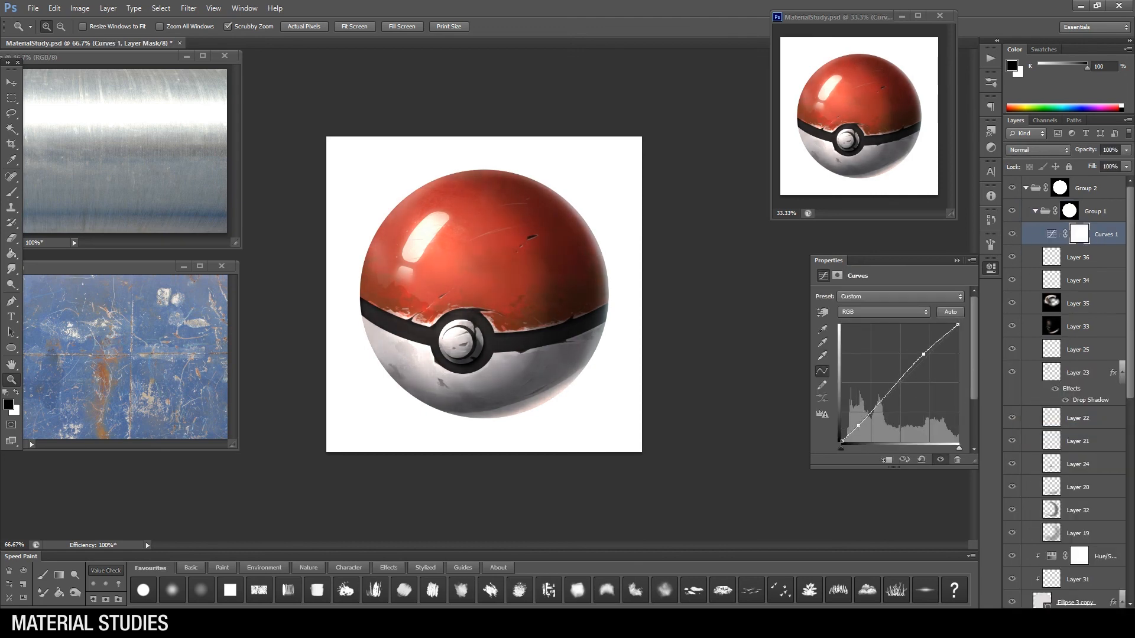
Step: Select Group 2's layer mask, switch to the Pen tool, and close both reference photos
{"action": "left_click", "coordinate": [1060, 188]}
{"action": "left_click", "coordinate": [958, 260]}
{"action": "left_click", "coordinate": [625, 284]}
{"action": "left_click", "coordinate": [668, 290]}
{"action": "left_click", "coordinate": [12, 302]}
{"action": "left_click", "coordinate": [224, 55]}
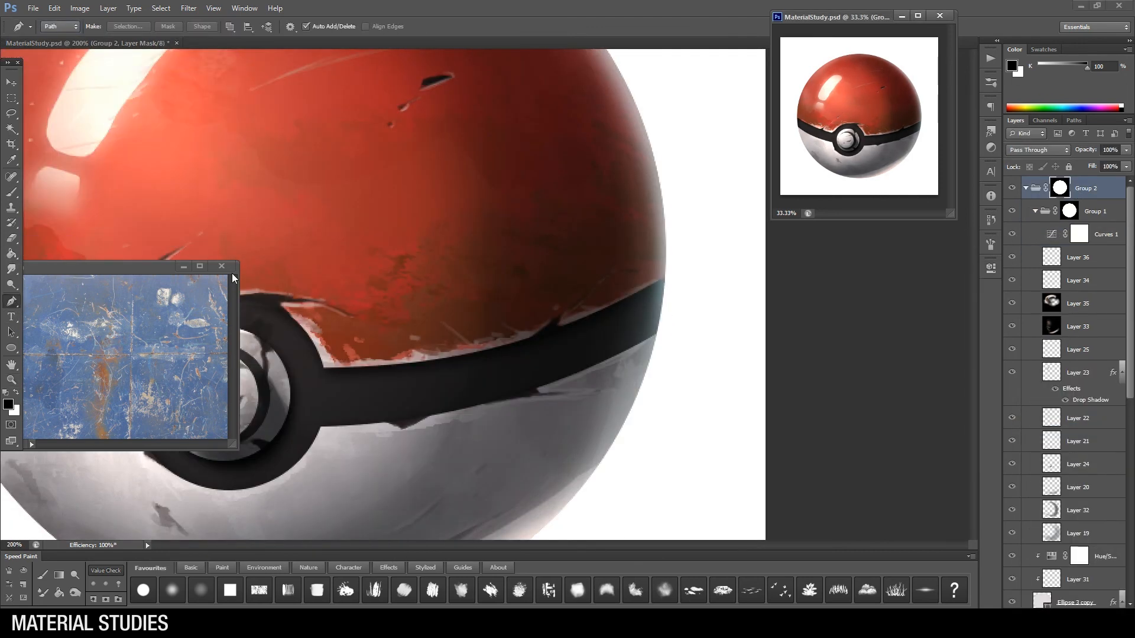
{"action": "left_click", "coordinate": [222, 266]}
Step: Draw closed pen paths around the right and left ends of the black band, and adjust their anchor points
{"action": "left_click", "coordinate": [669, 273]}
{"action": "left_click", "coordinate": [669, 273]}
{"action": "left_click_drag", "start_coordinate": [402, 272], "coordinate": [646, 307]}
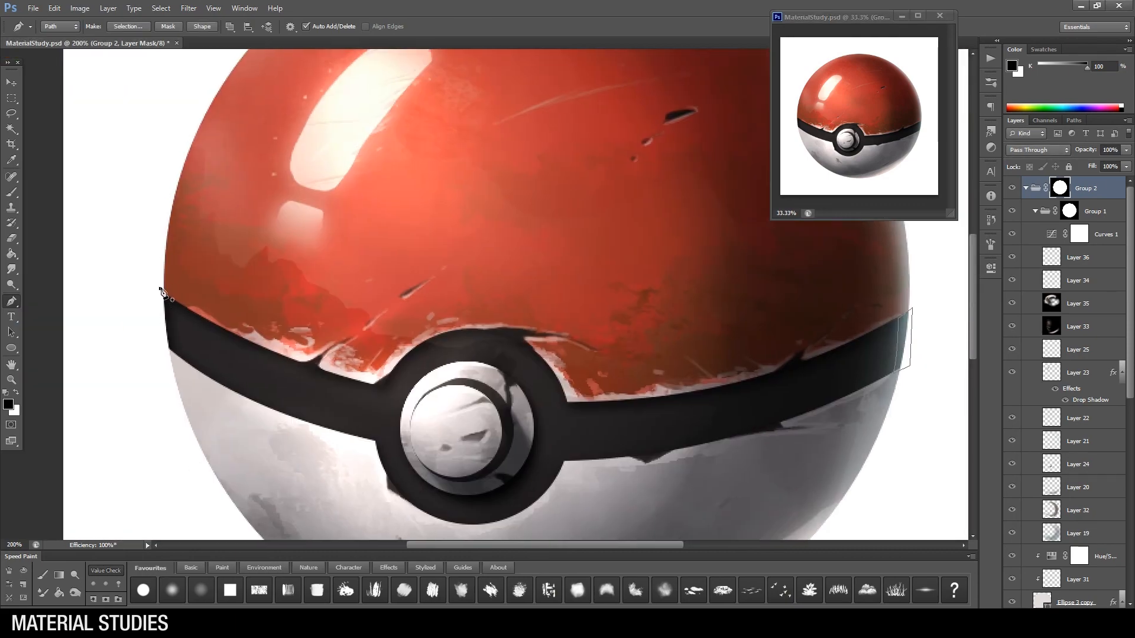
{"action": "left_click", "coordinate": [160, 289]}
{"action": "left_click_drag", "start_coordinate": [828, 283], "coordinate": [516, 255]}
{"action": "key", "text": "a"}
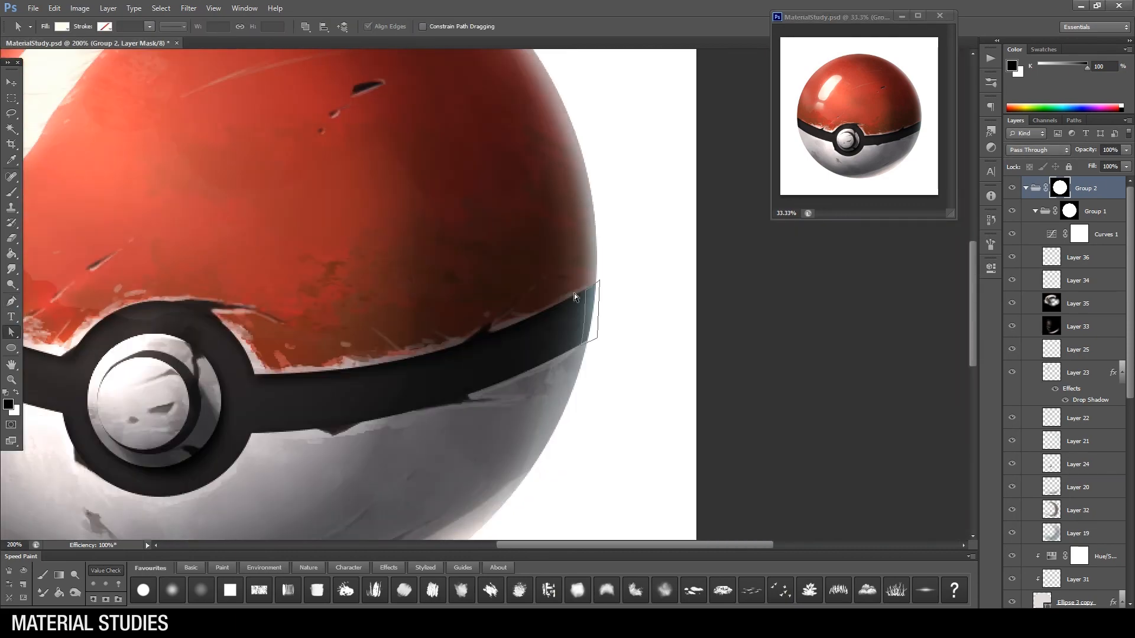
{"action": "left_click_drag", "start_coordinate": [510, 316], "coordinate": [690, 308]}
{"action": "key", "text": "shift+a"}
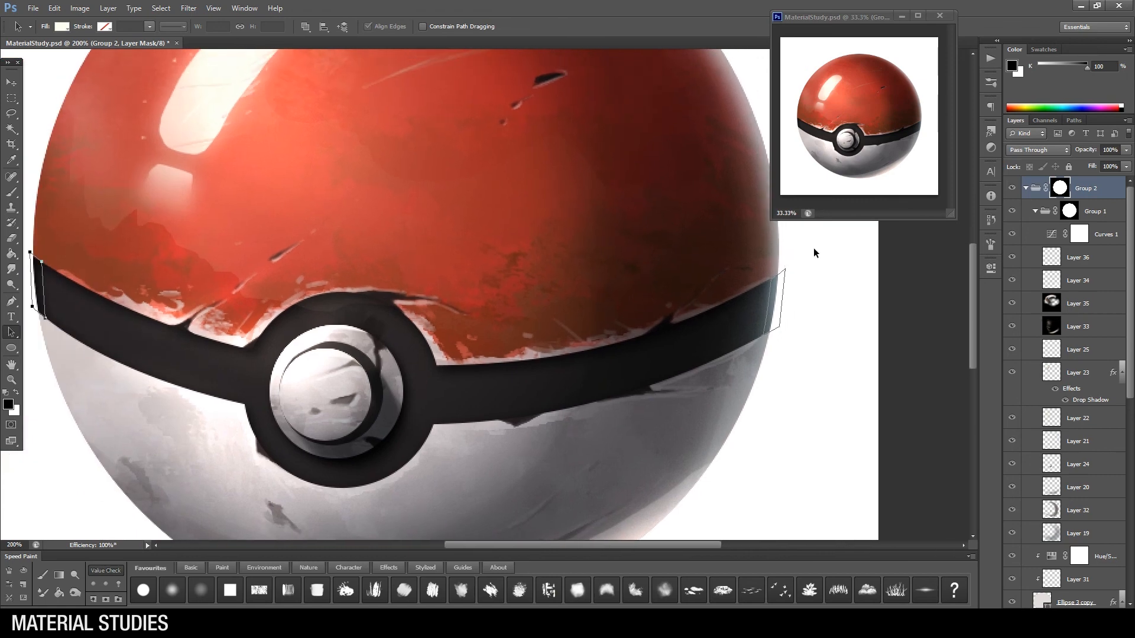
Step: Convert the paths to a selection and fill it on Group 2's mask to trim the band's outer ends
{"action": "right_click", "coordinate": [772, 296]}
{"action": "left_click", "coordinate": [801, 350]}
{"action": "left_click", "coordinate": [633, 185]}
{"action": "key", "text": "shift+F5"}
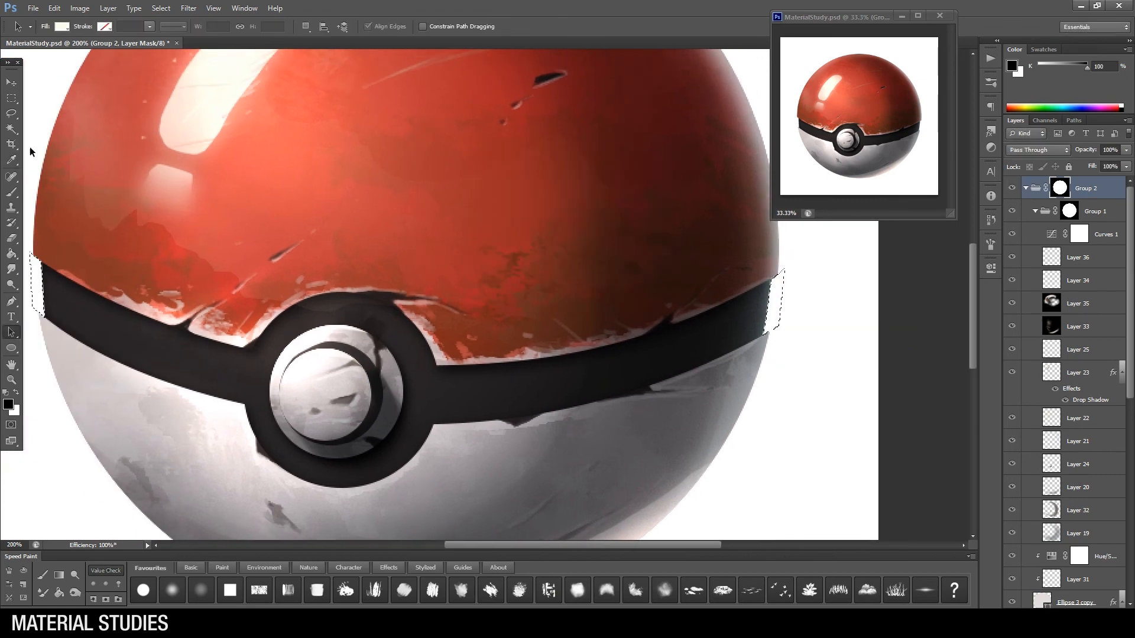
Step: Brush a thin dark grey edge on the trimmed right end of the black band with a small tip
{"action": "key", "text": "z"}
{"action": "left_click_drag", "start_coordinate": [697, 332], "coordinate": [764, 341]}
{"action": "left_click_drag", "start_coordinate": [849, 273], "coordinate": [793, 284]}
{"action": "key", "text": "b"}
{"action": "right_click", "coordinate": [746, 314]}
{"action": "left_click", "coordinate": [733, 337]}
{"action": "left_click", "coordinate": [733, 324], "text": "alt"}
{"action": "key", "text": "ctrl+]"}
{"action": "left_click_drag", "start_coordinate": [738, 311], "coordinate": [739, 311]}
Step: Clean up the right band edge with the eraser, touch up the left band end on Layer 37, and check the whole ball
{"action": "key", "text": "e"}
{"action": "right_click", "coordinate": [742, 321]}
{"action": "left_click", "coordinate": [747, 407]}
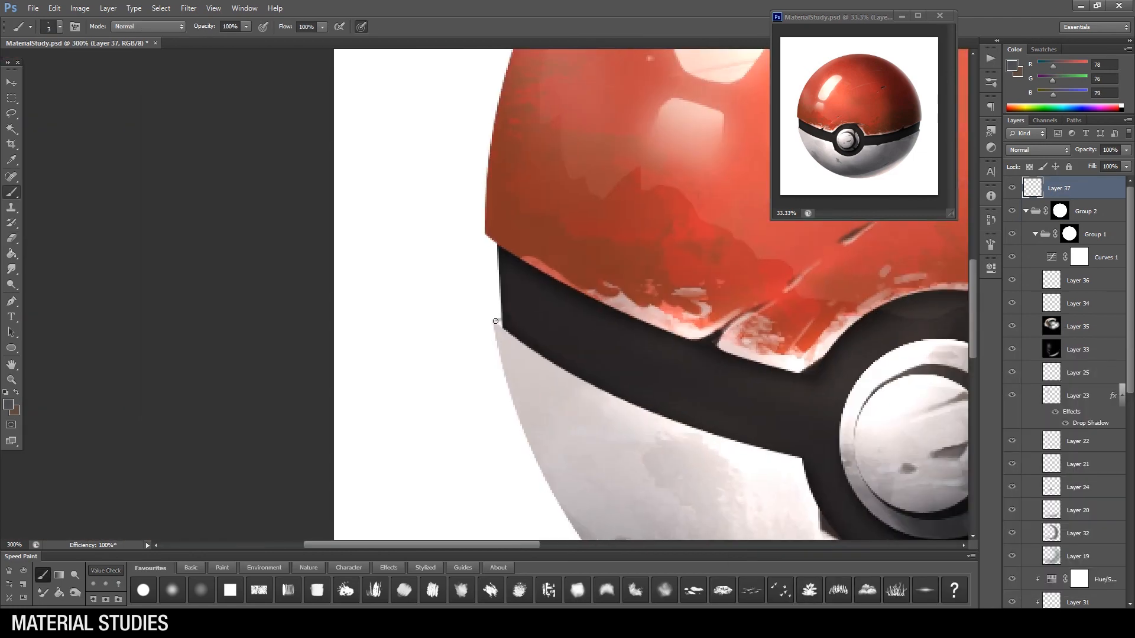
{"action": "scroll", "coordinate": [675, 323], "scroll_direction": "left", "scroll_amount": 2}
{"action": "key", "text": "ctrl+minus"}
{"action": "key", "text": "ctrl+minus"}
{"action": "key", "text": "ctrl+minus"}
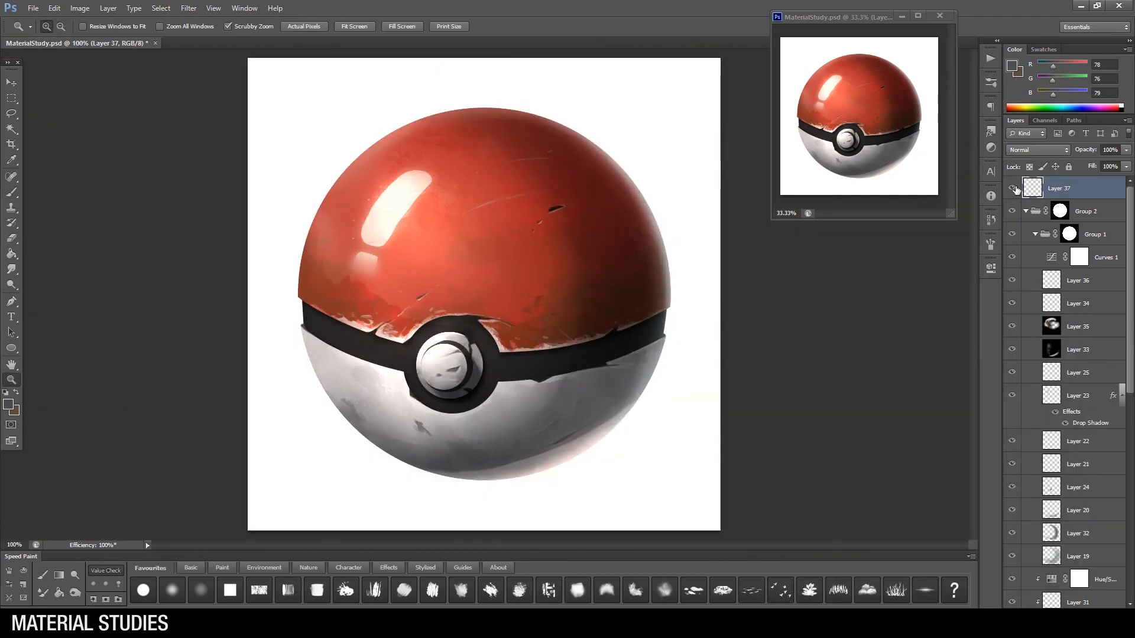
{"action": "key", "text": "ctrl+minus"}
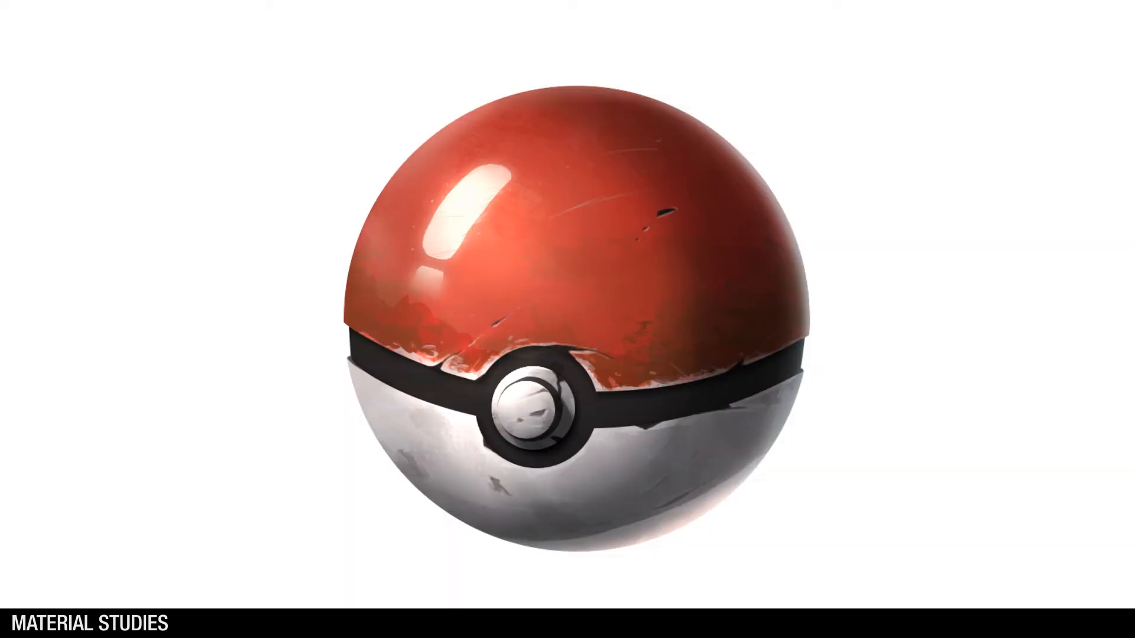